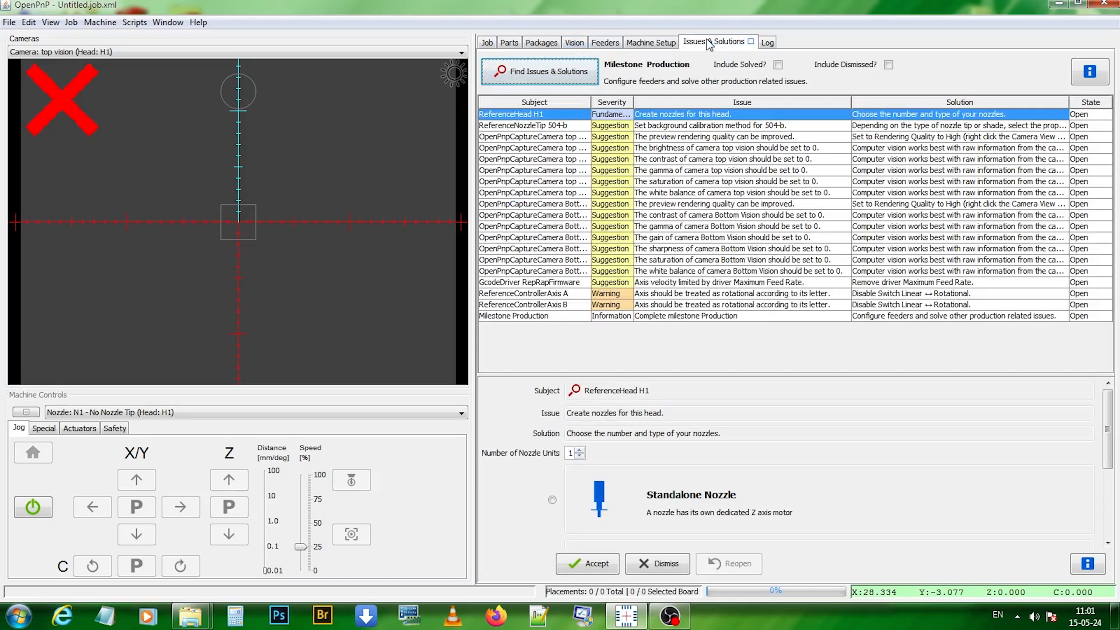
- Include solved issues in the issue list and open the primary calibration fiducial issue of the top vision camera
click(778, 65)
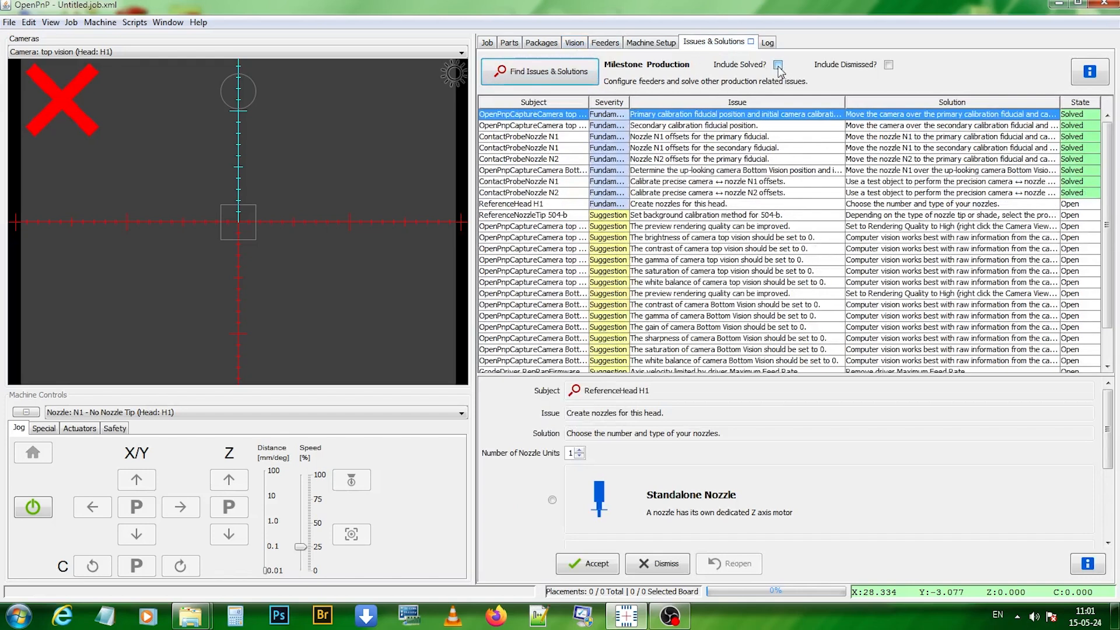
click(715, 116)
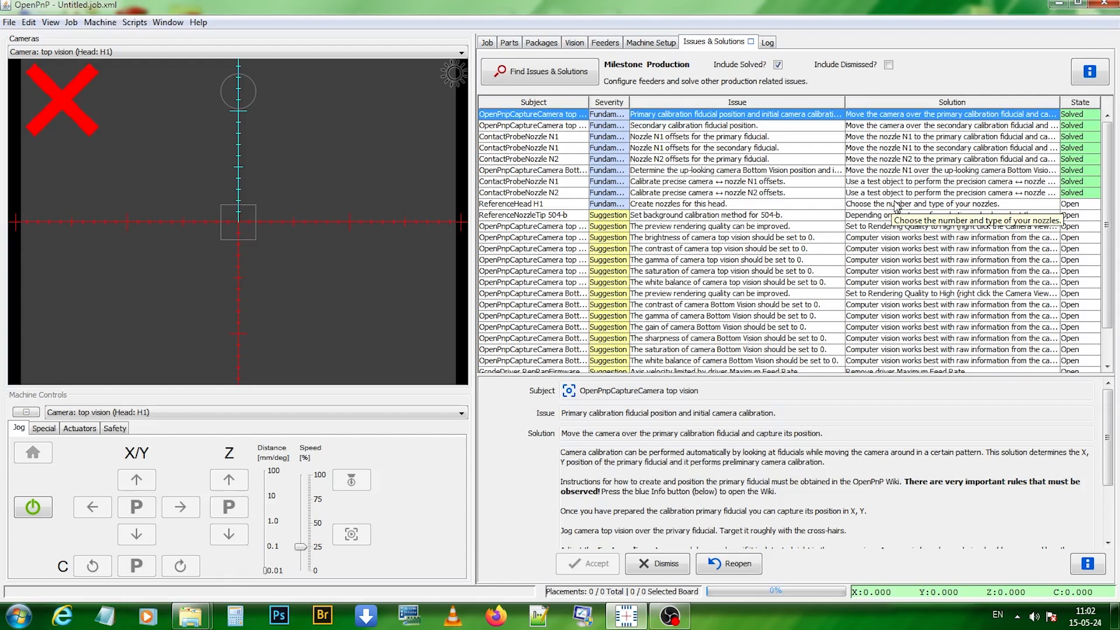
- Set the homing method of ReferenceHead H1 to None and apply the change
click(659, 43)
scroll(608, 150, up, 5)
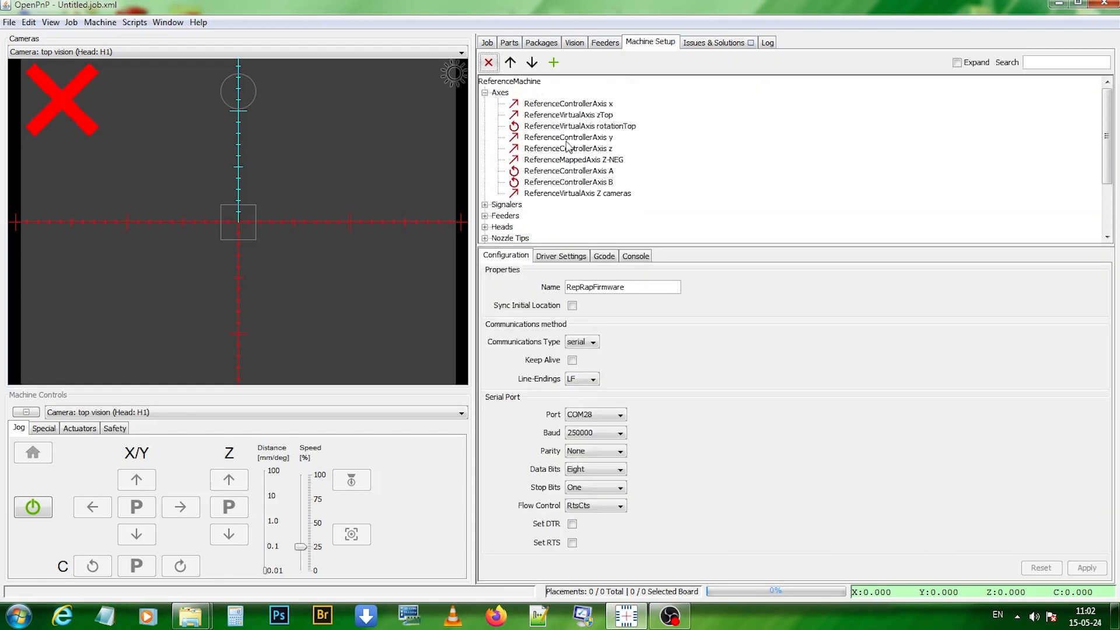
click(485, 227)
scroll(621, 198, down, 3)
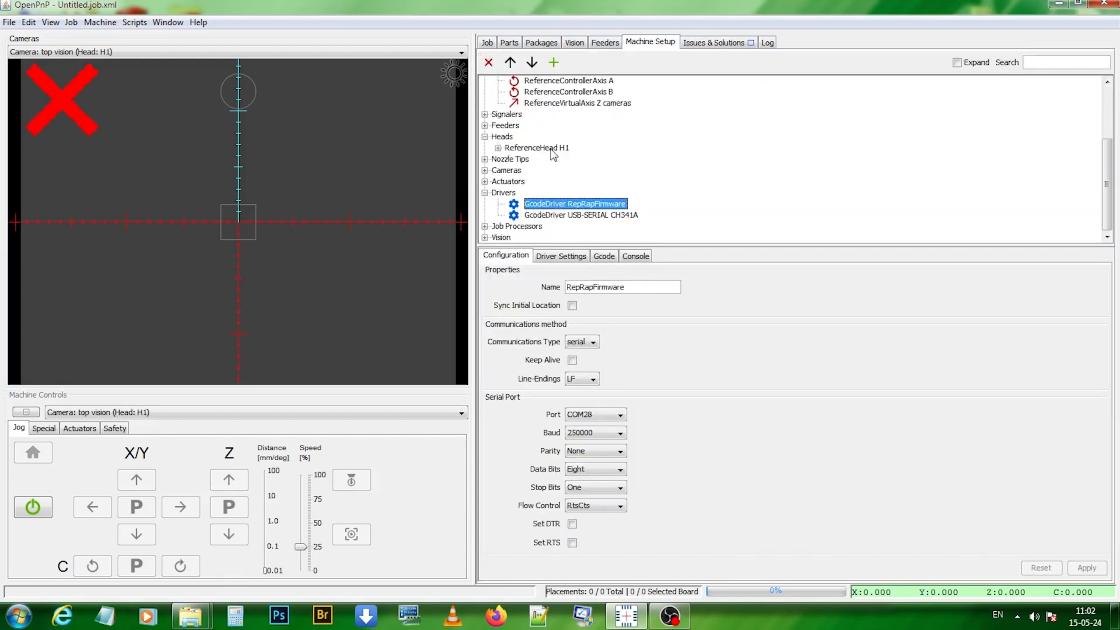
click(552, 149)
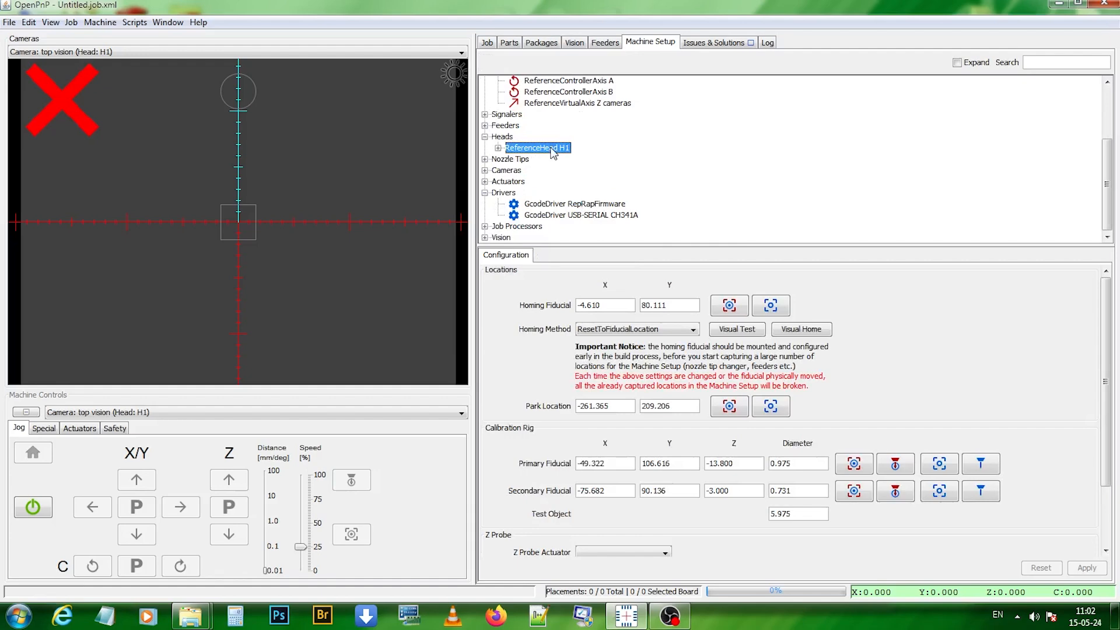
click(694, 331)
click(640, 343)
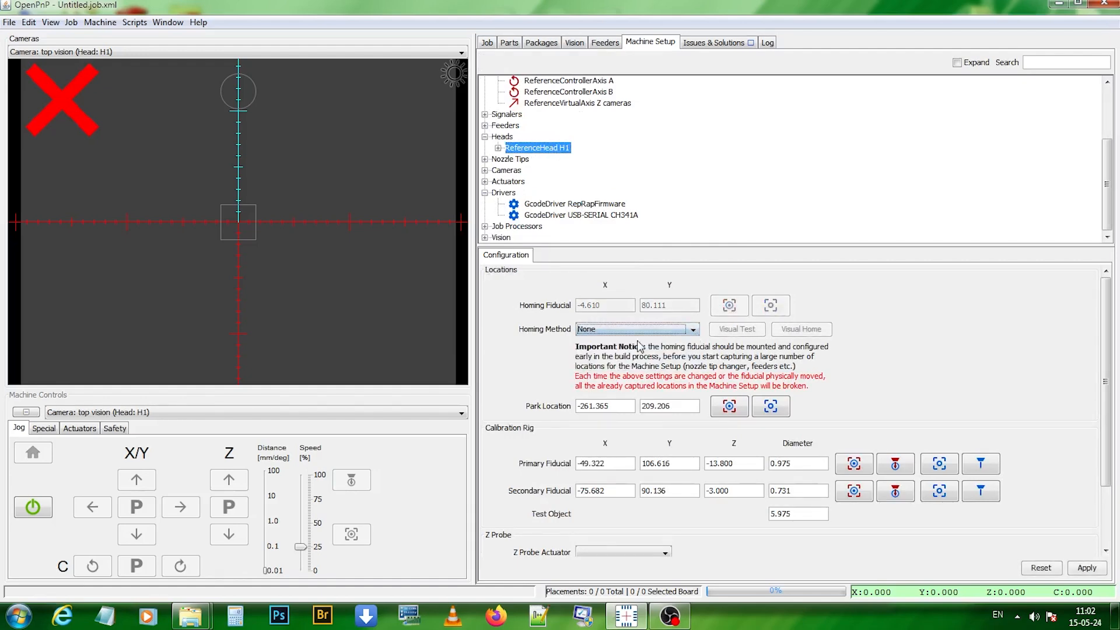
click(1087, 569)
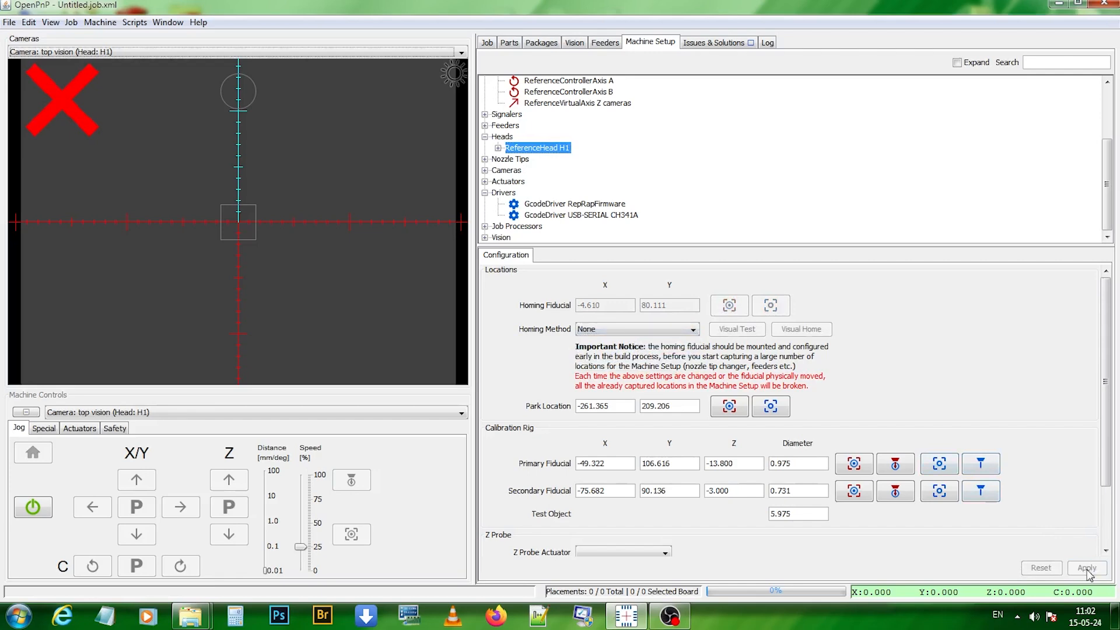
- Rerun the search for issues and solutions and open the Enable Visual Homing suggestion for ReferenceHead H1
click(707, 46)
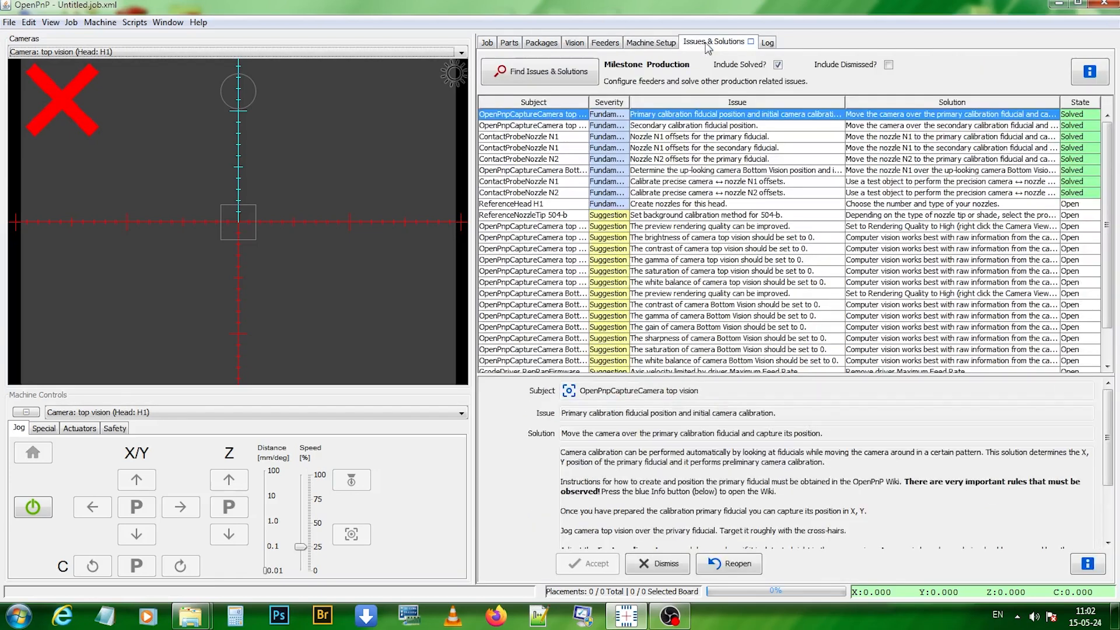
click(527, 74)
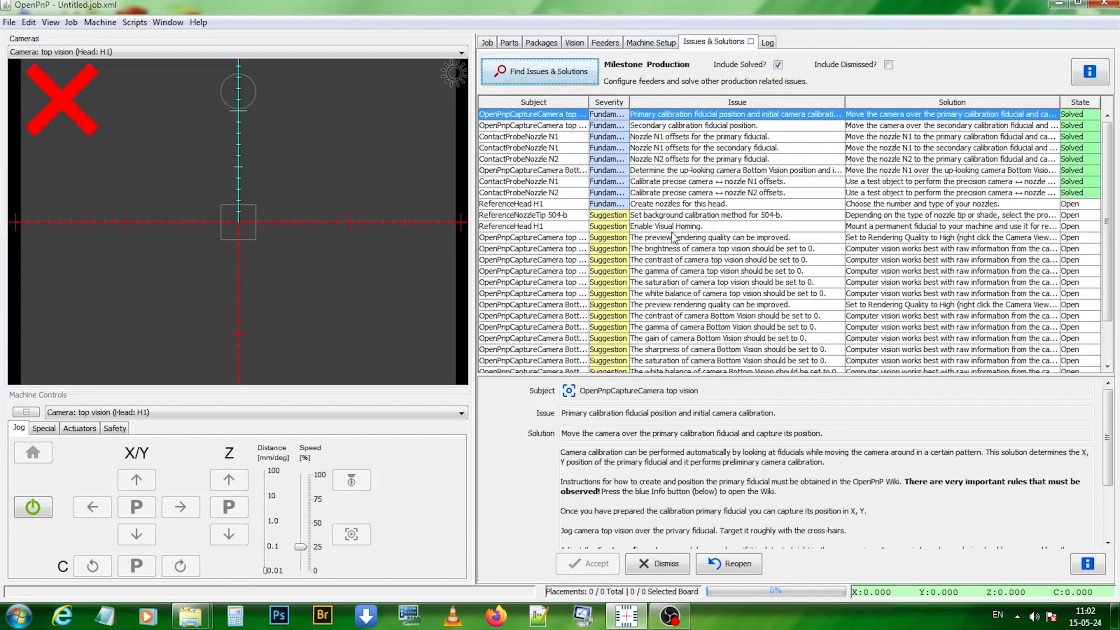
click(674, 227)
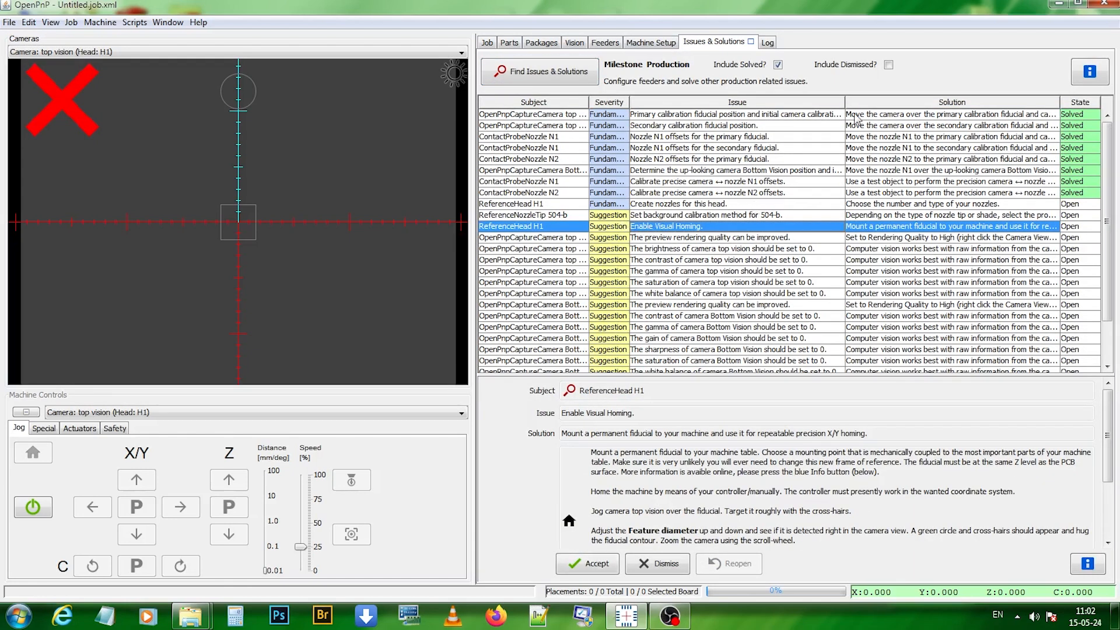
- Reopen the primary and secondary calibration fiducial position issues of the top vision camera
click(756, 117)
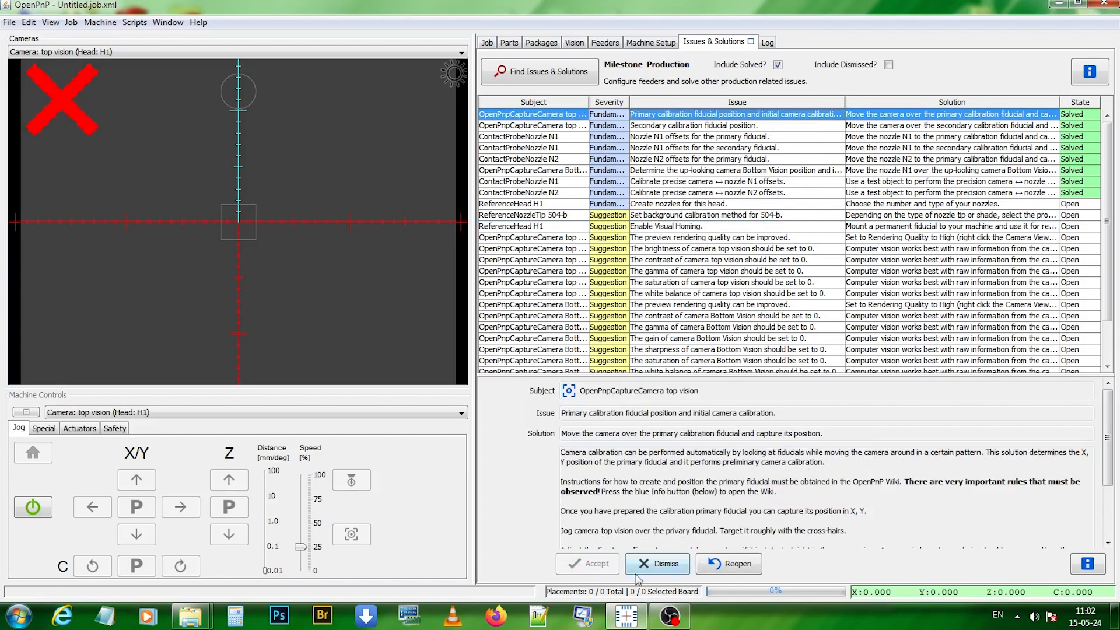
click(726, 564)
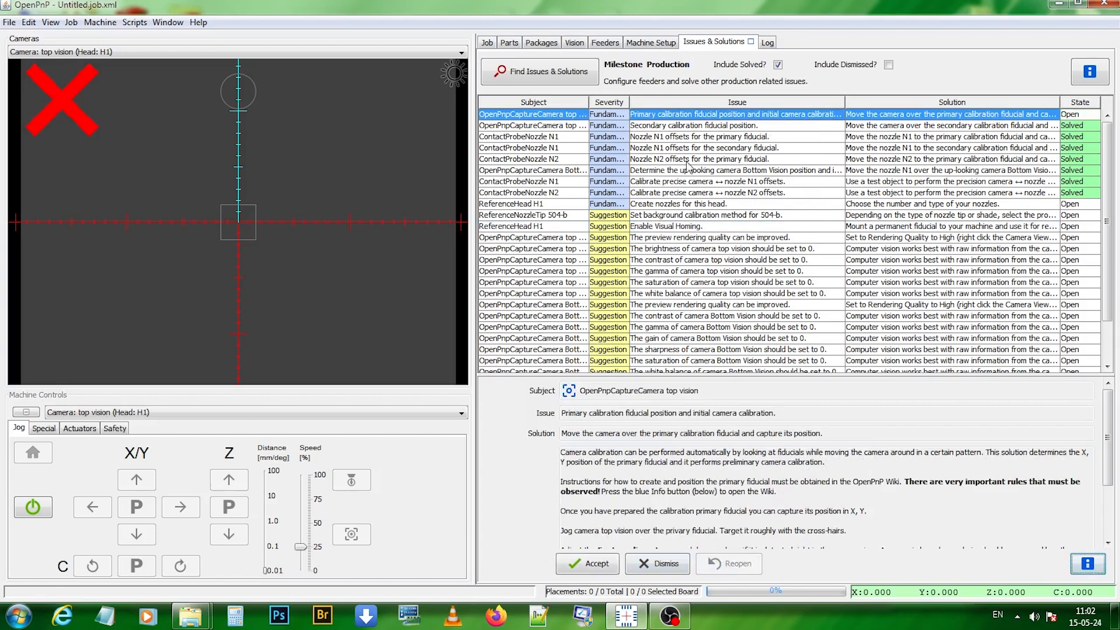
click(686, 126)
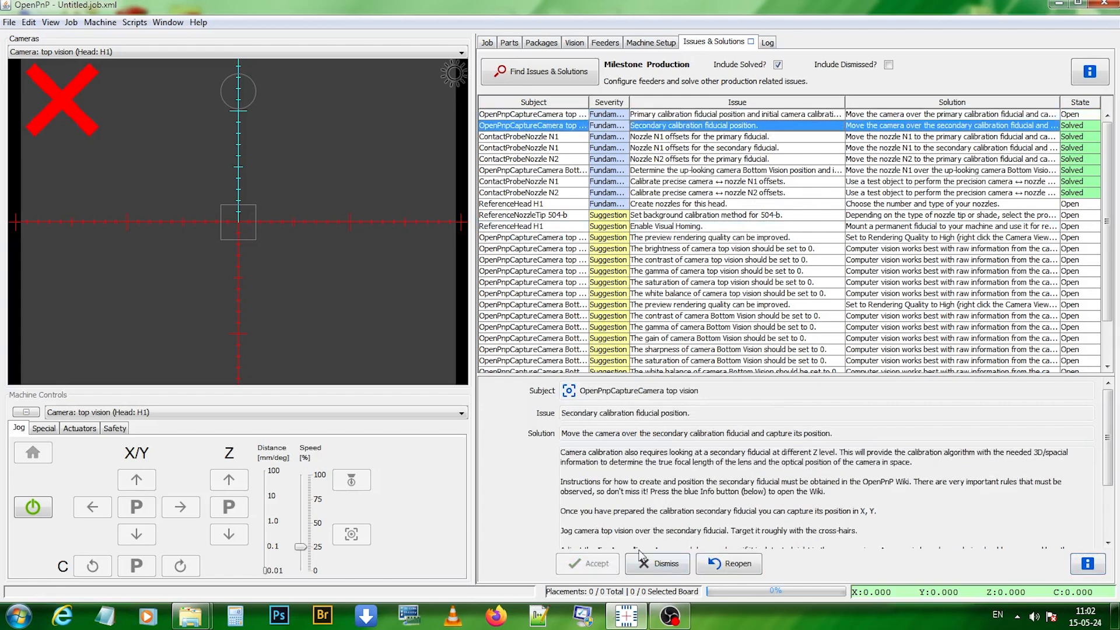
click(723, 564)
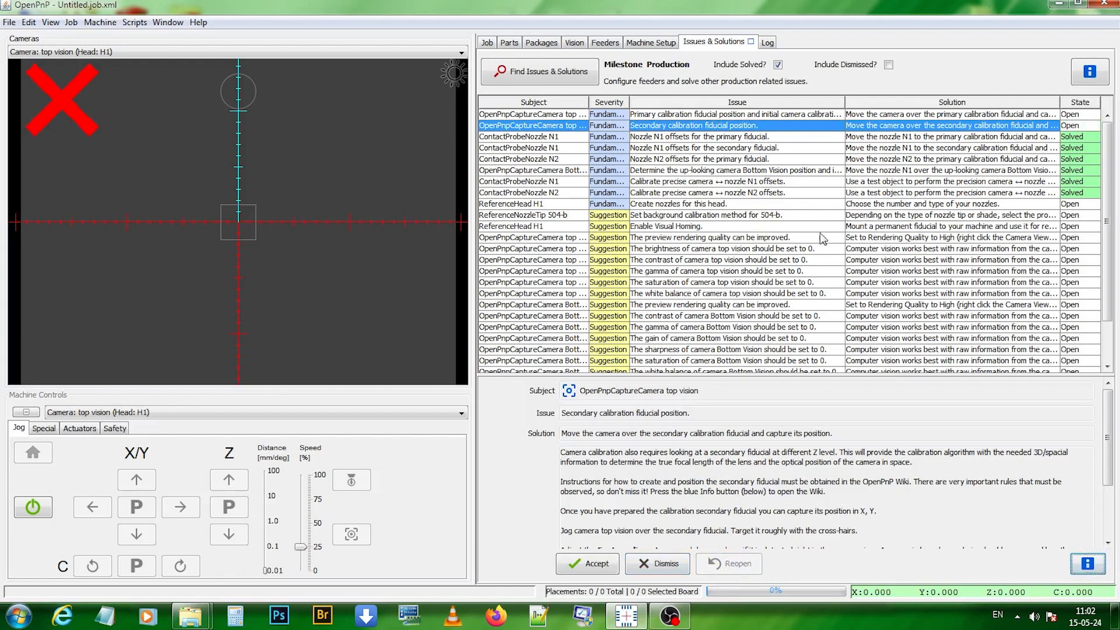
- Reopen the nozzle N1 offset issues for the primary and secondary fiducials and the nozzle N2 offset issue for the primary fiducial
click(679, 138)
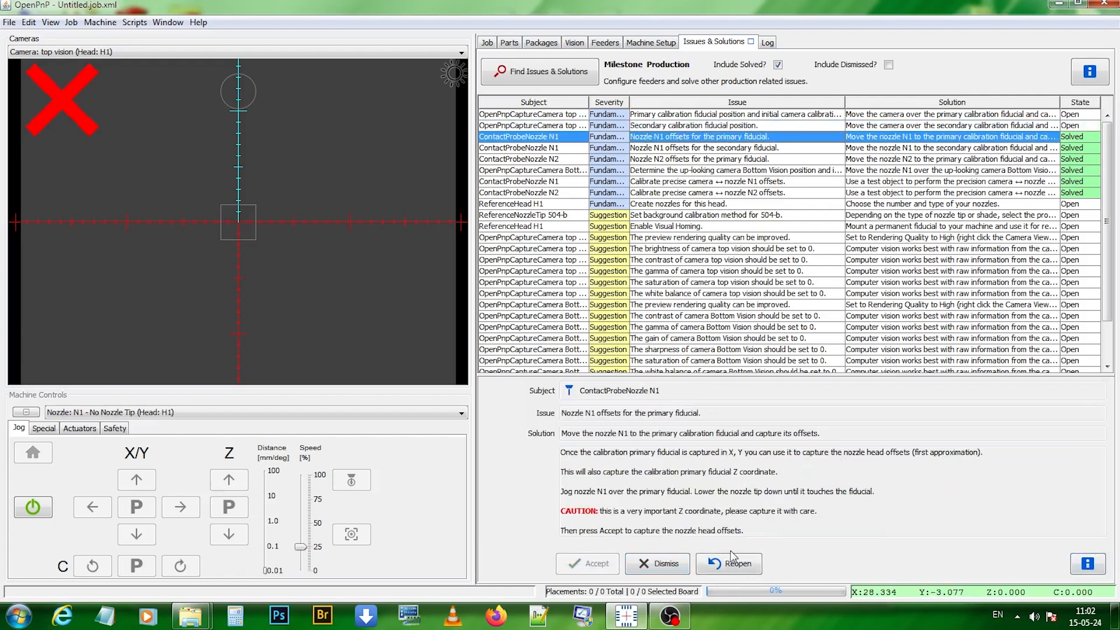
click(733, 566)
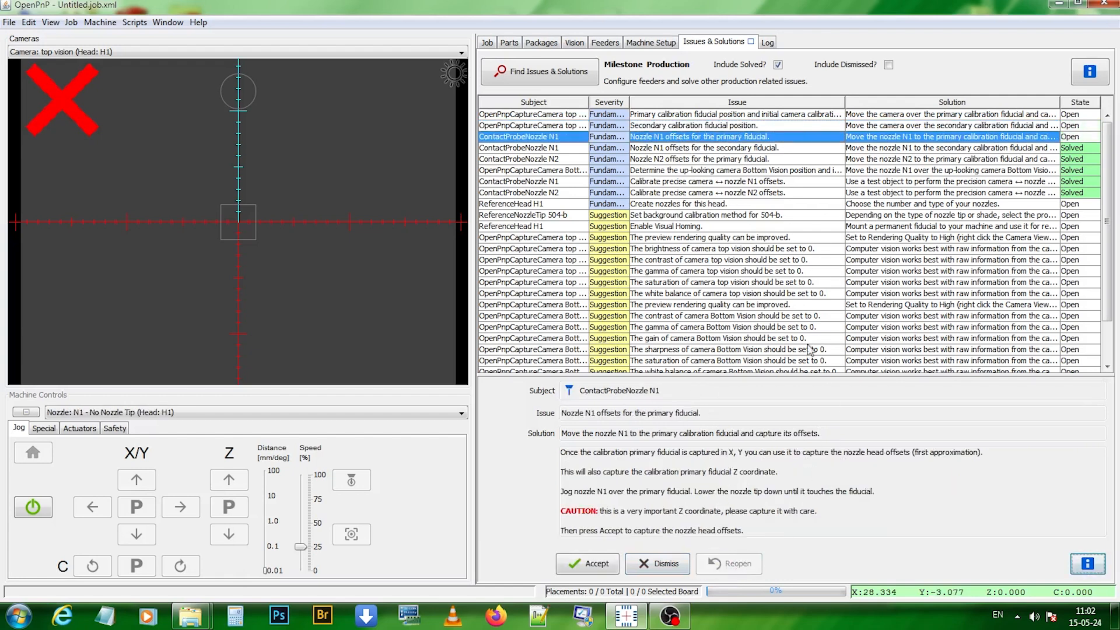
click(708, 161)
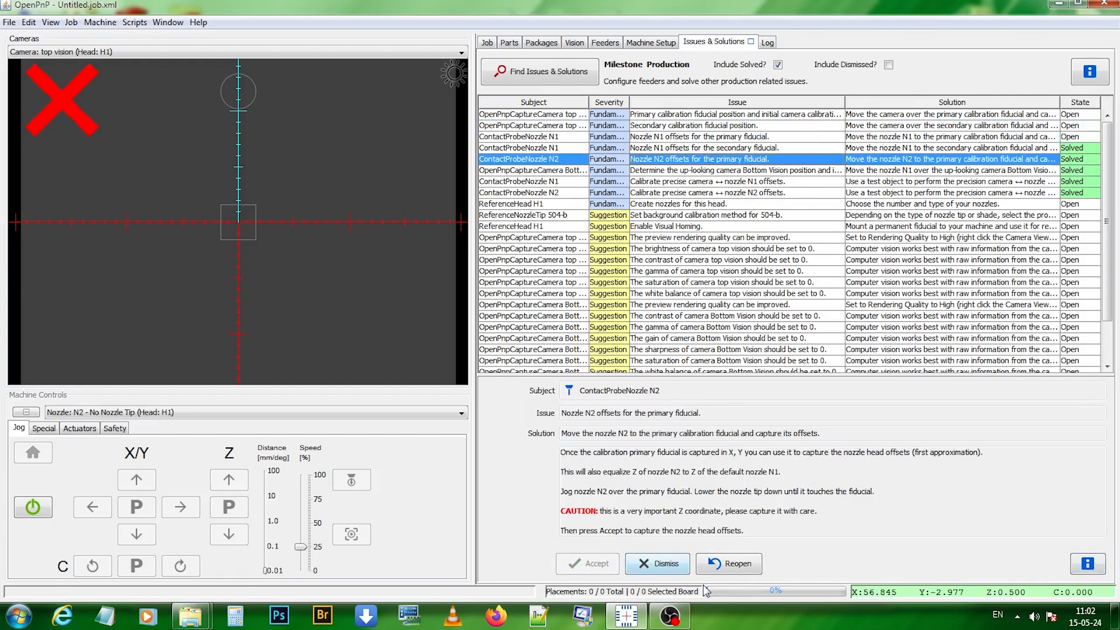
click(720, 566)
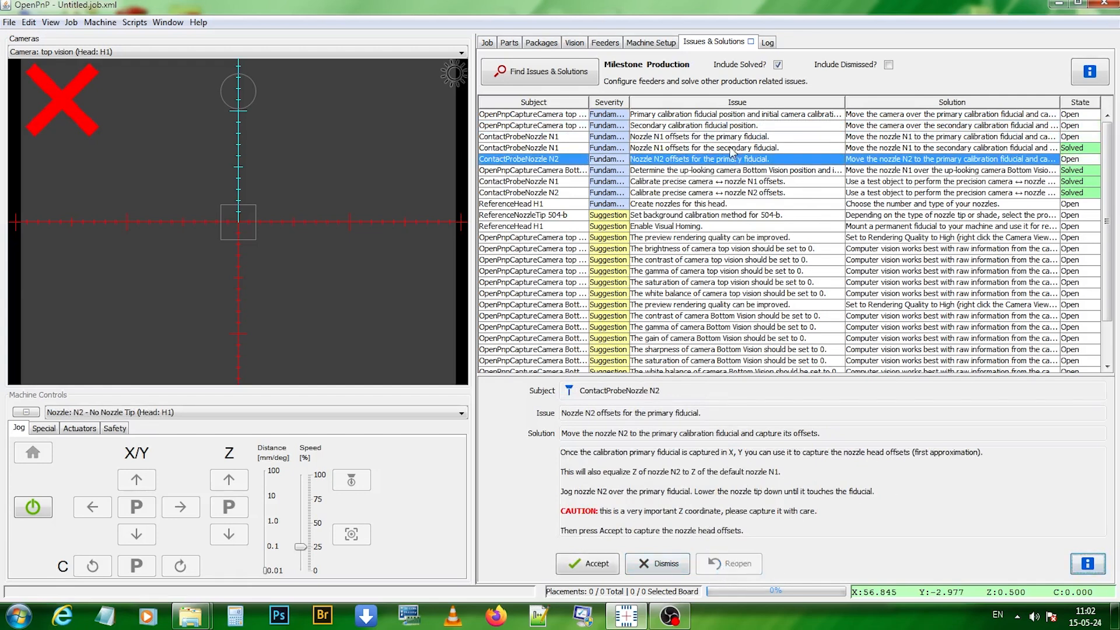
click(731, 150)
click(728, 565)
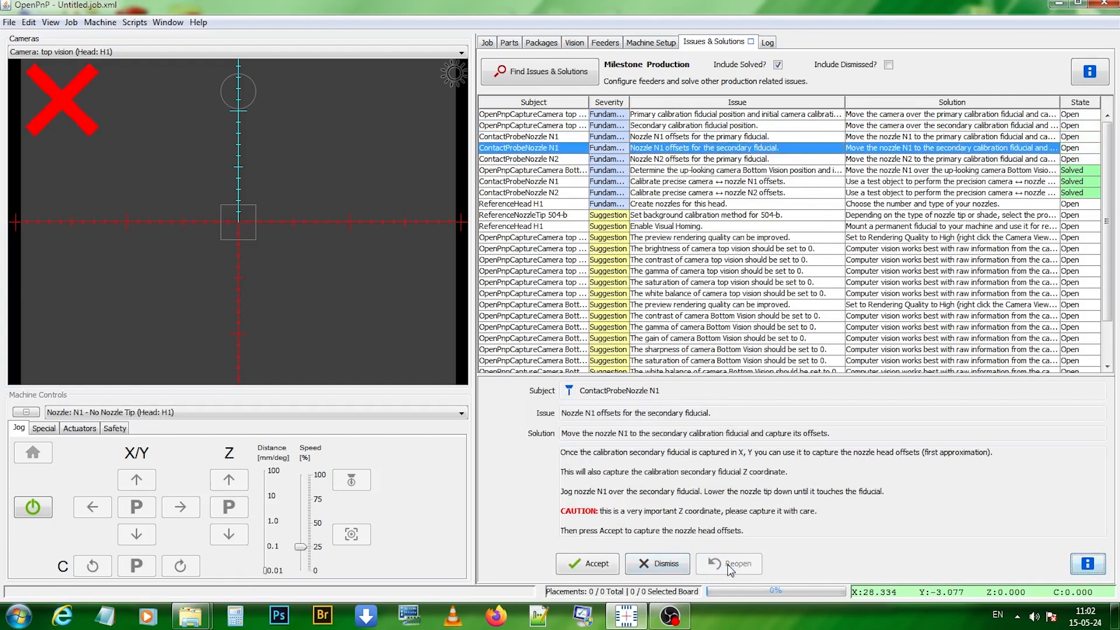
- Reopen the Bottom Vision camera position issue and the precise camera-to-nozzle offset calibration issues for nozzles N1 and N2
click(686, 171)
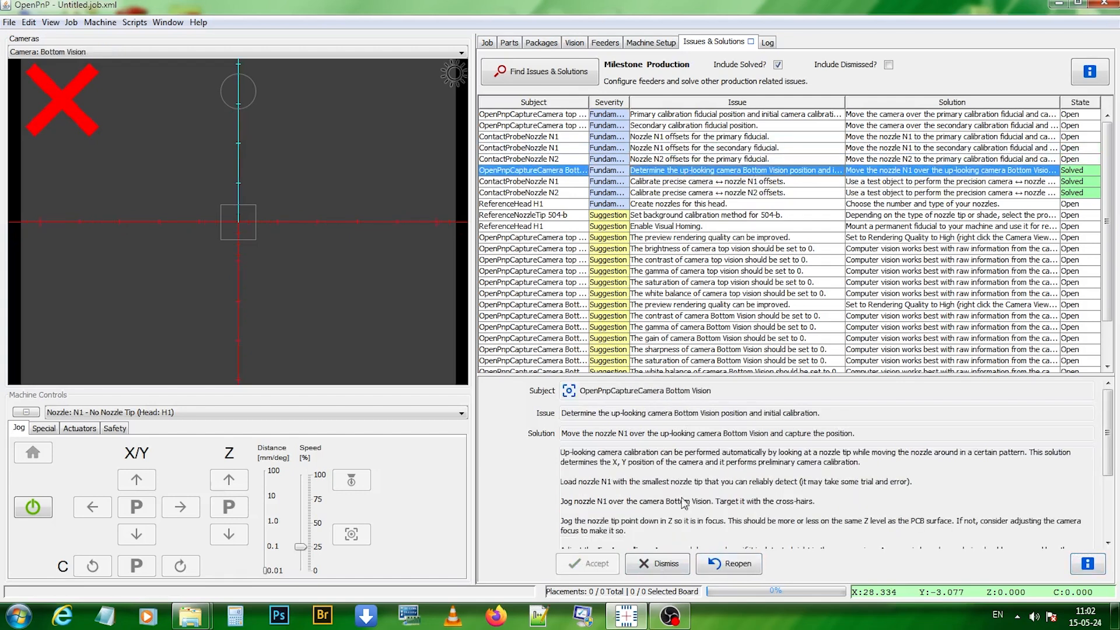
click(734, 564)
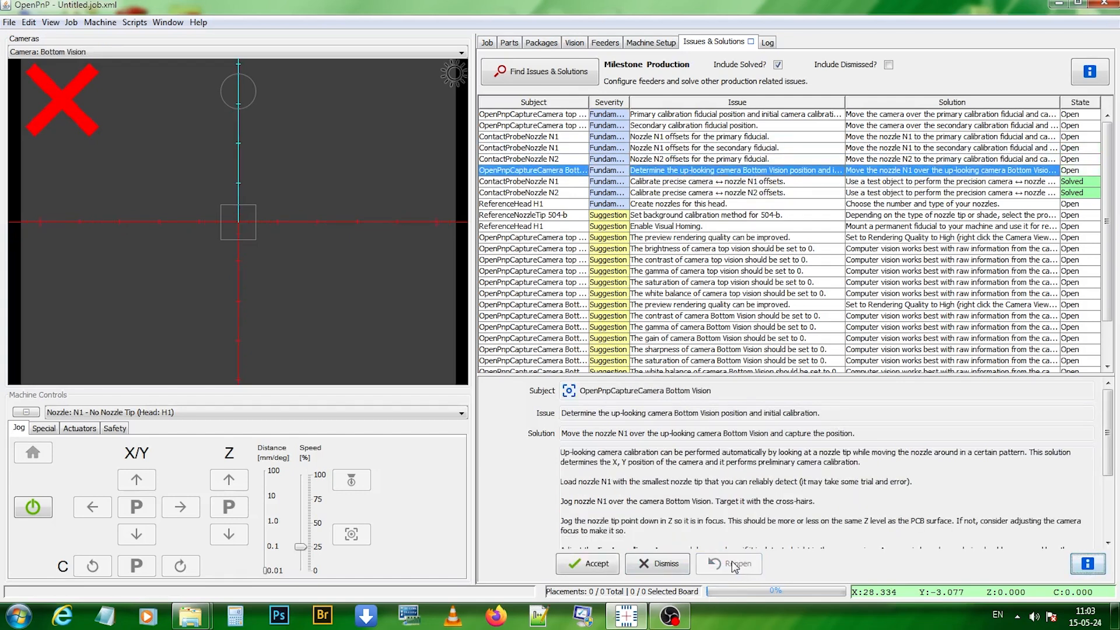
click(672, 182)
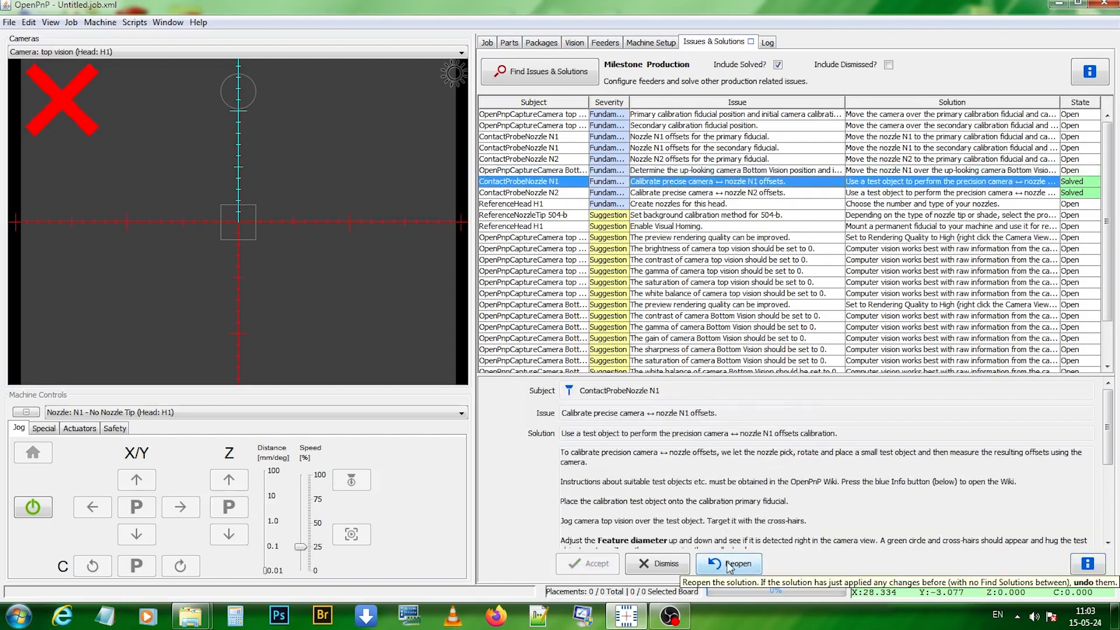
click(729, 564)
click(713, 192)
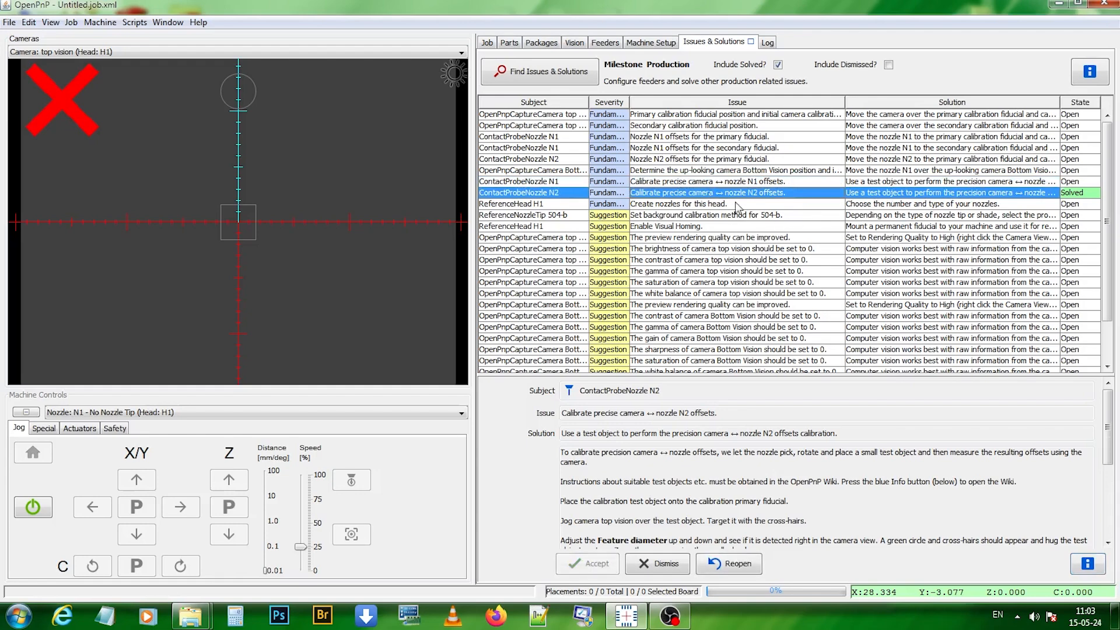
click(720, 564)
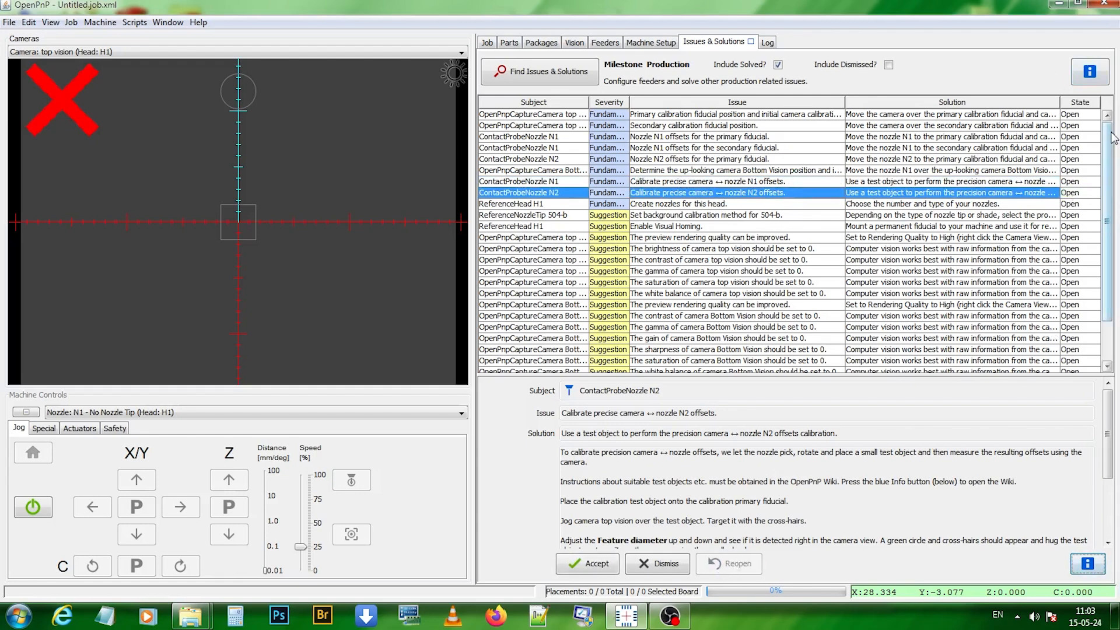
drag(1111, 140, 1111, 219)
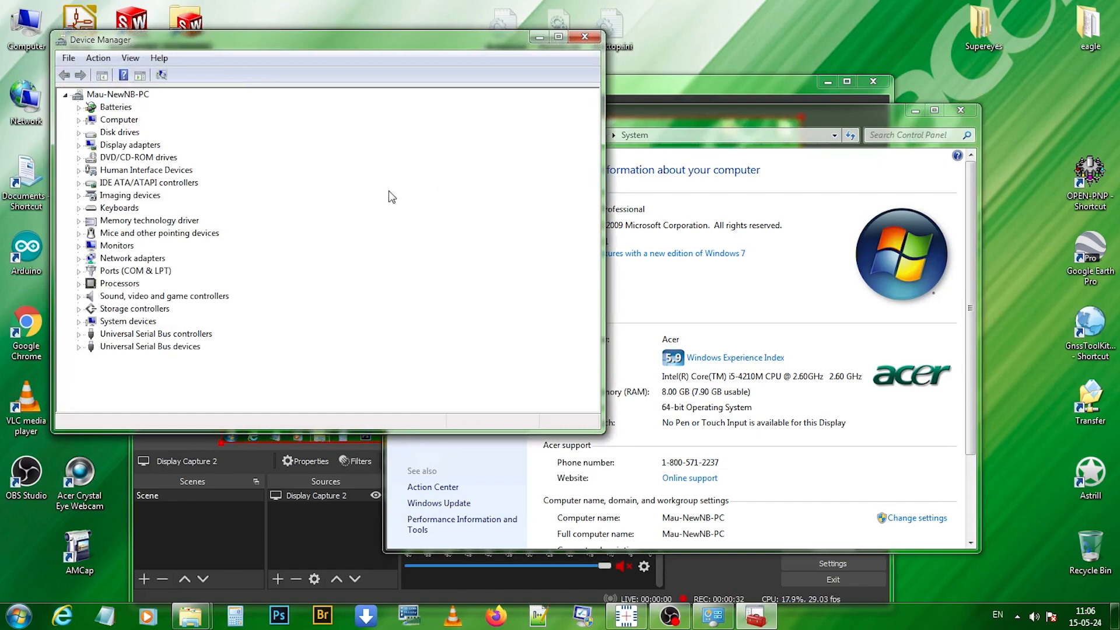
- Look up the COM ports assigned to the connected controllers in Device Manager, close it and switch back to OpenPnP
click(77, 271)
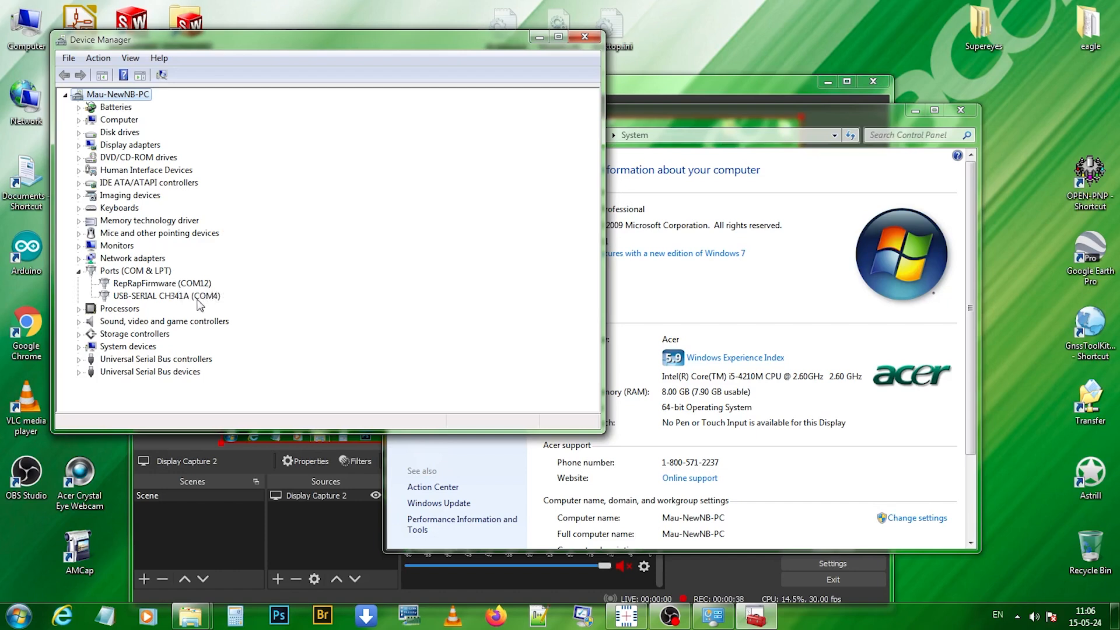
click(585, 37)
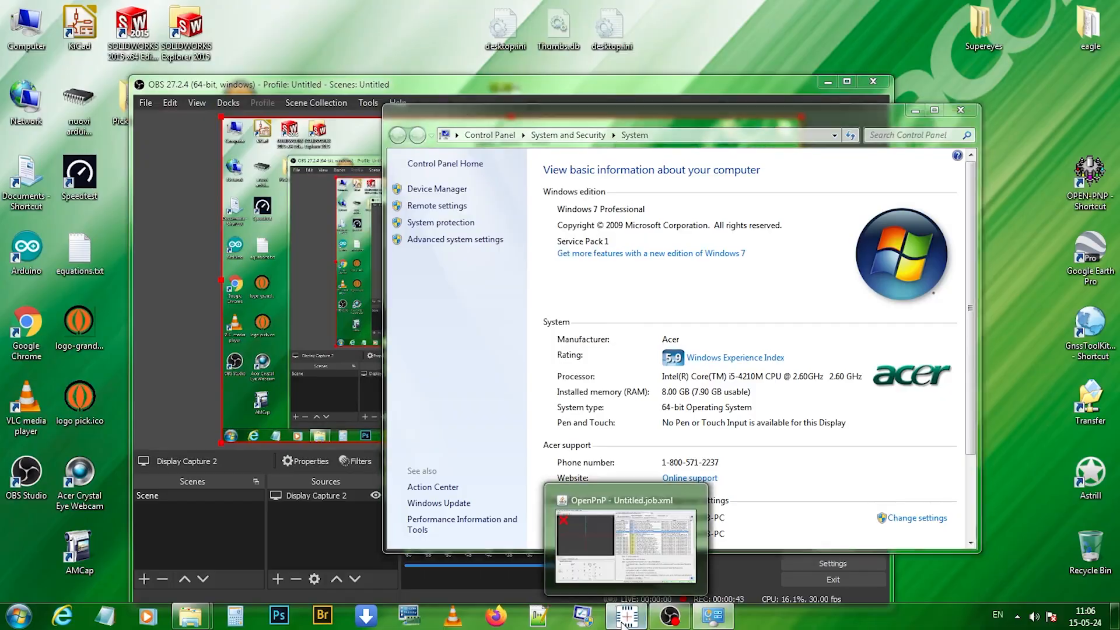
click(624, 620)
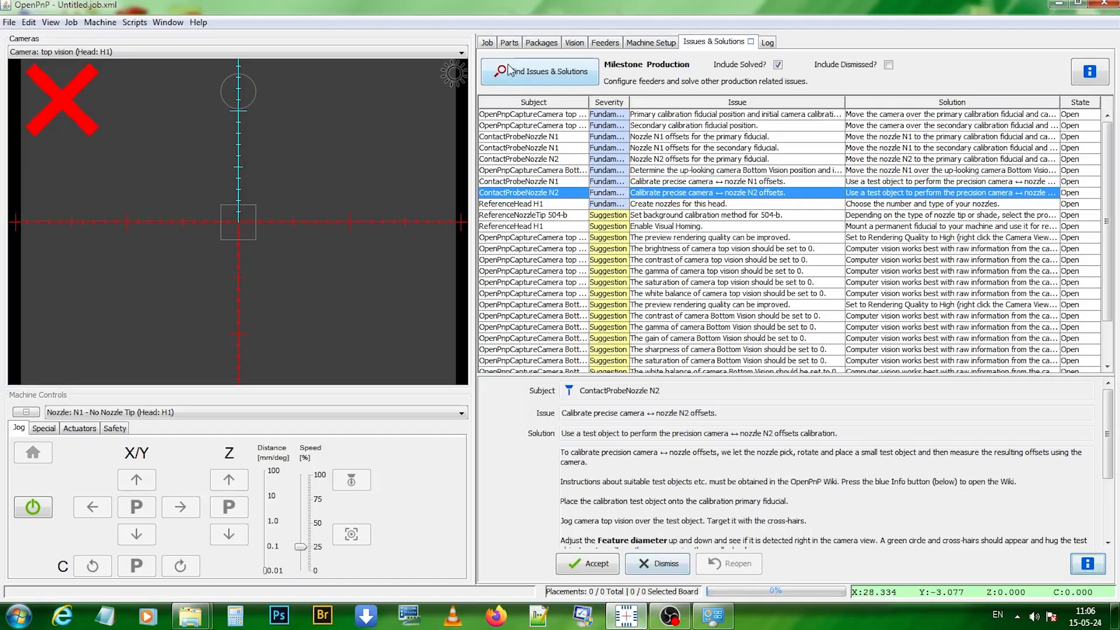
- Try to set the serial port of the RepRapFirmware driver to COM12 and that of the USB-SERIAL CH341A driver to COM4
click(643, 43)
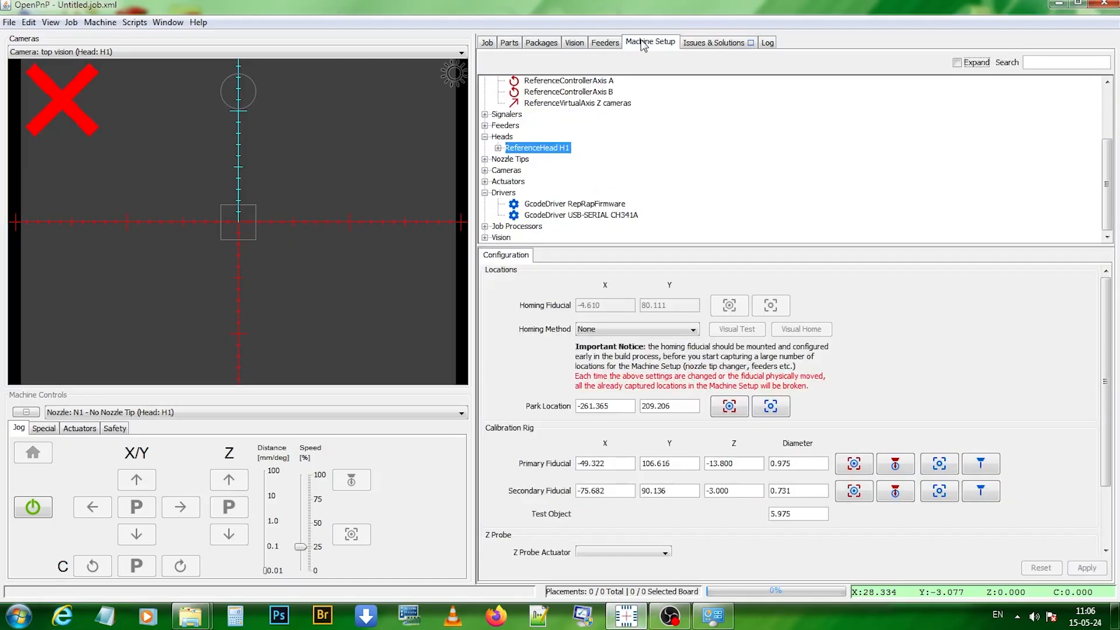
click(588, 204)
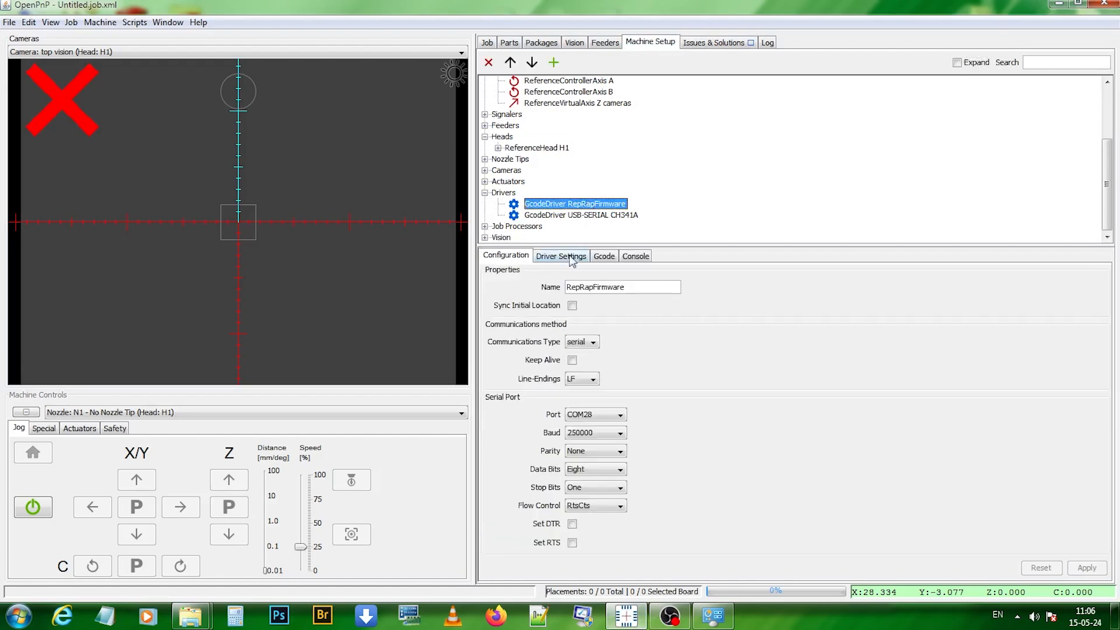
click(621, 419)
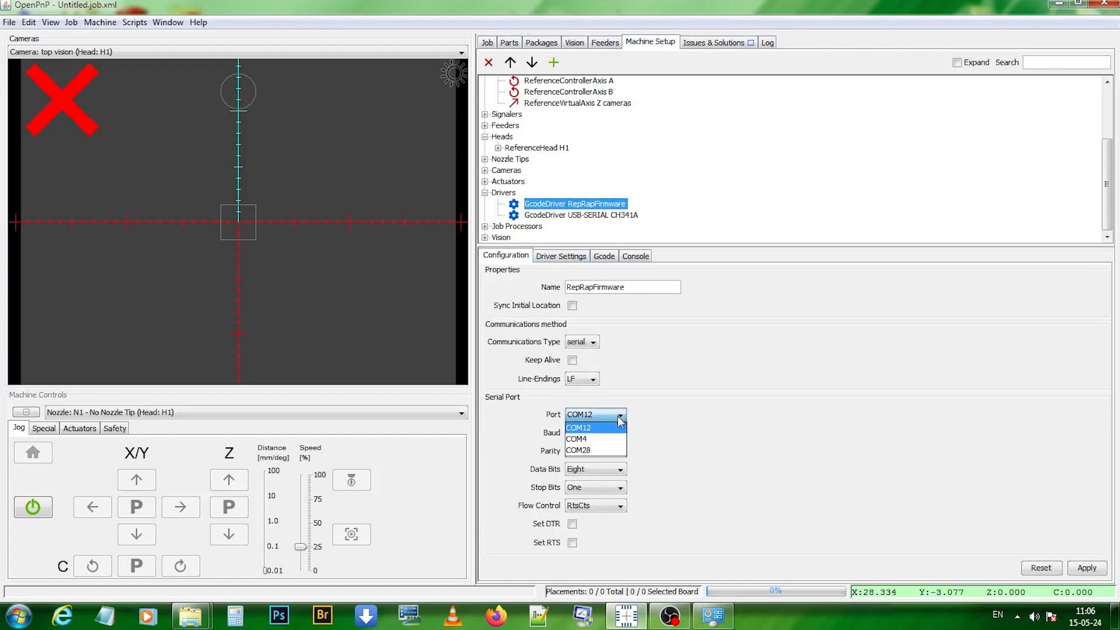
click(590, 429)
click(594, 216)
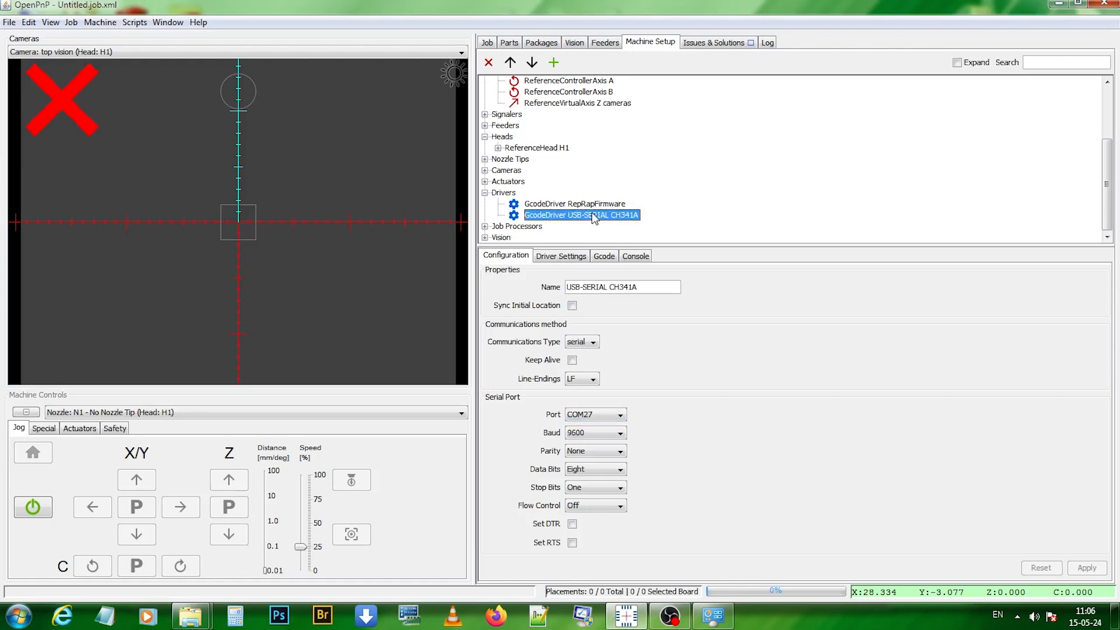
click(620, 415)
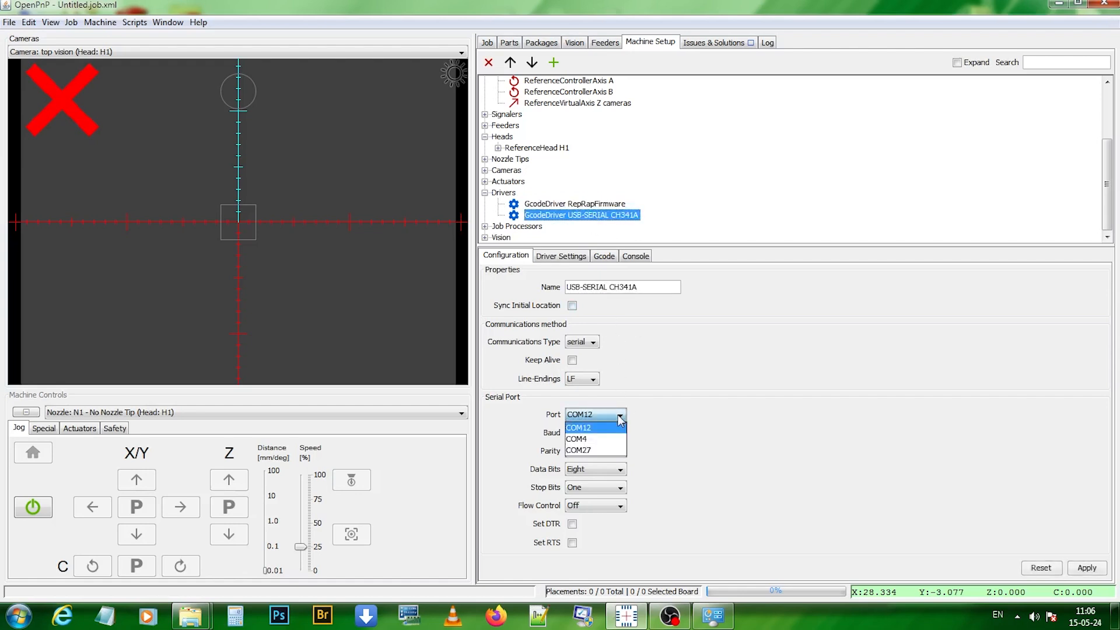
click(591, 434)
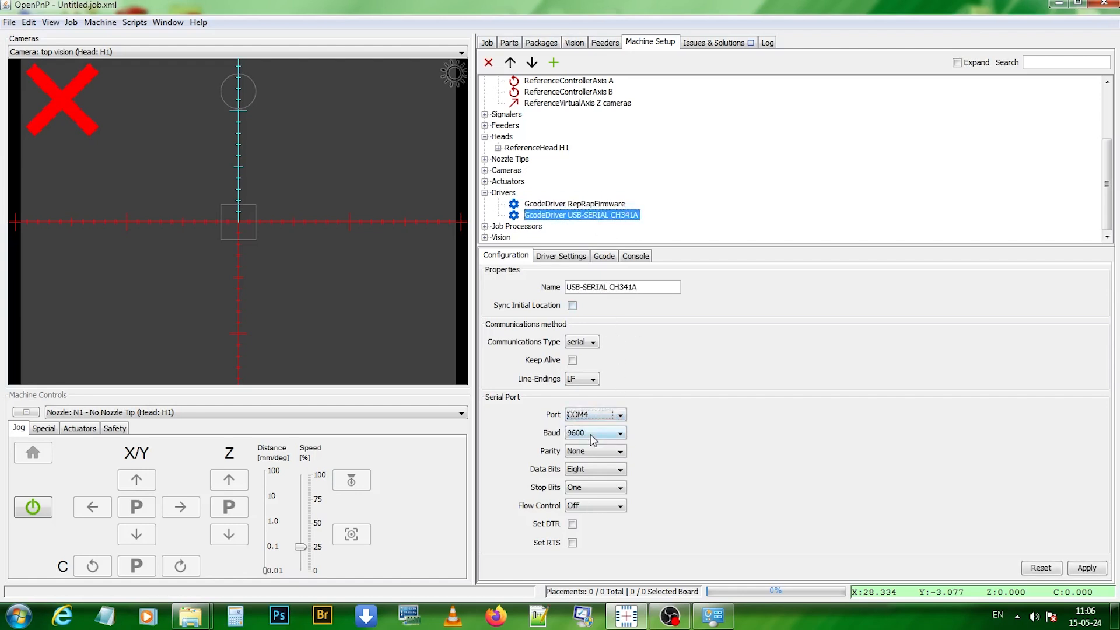
- Set the serial port of the RepRapFirmware driver to COM12 and apply the change
click(600, 203)
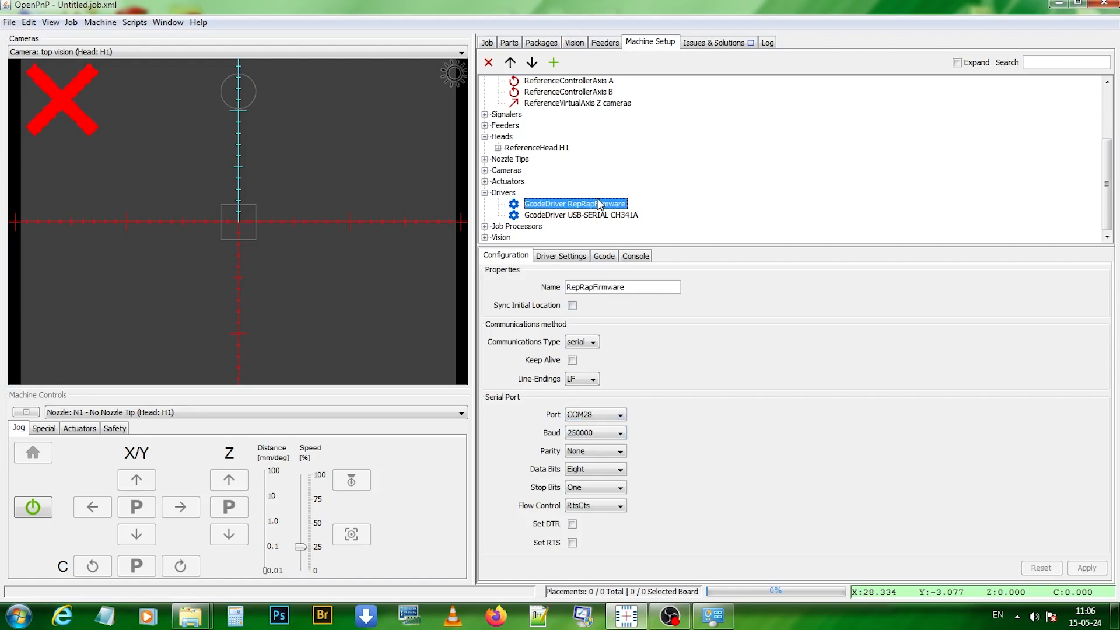
click(620, 416)
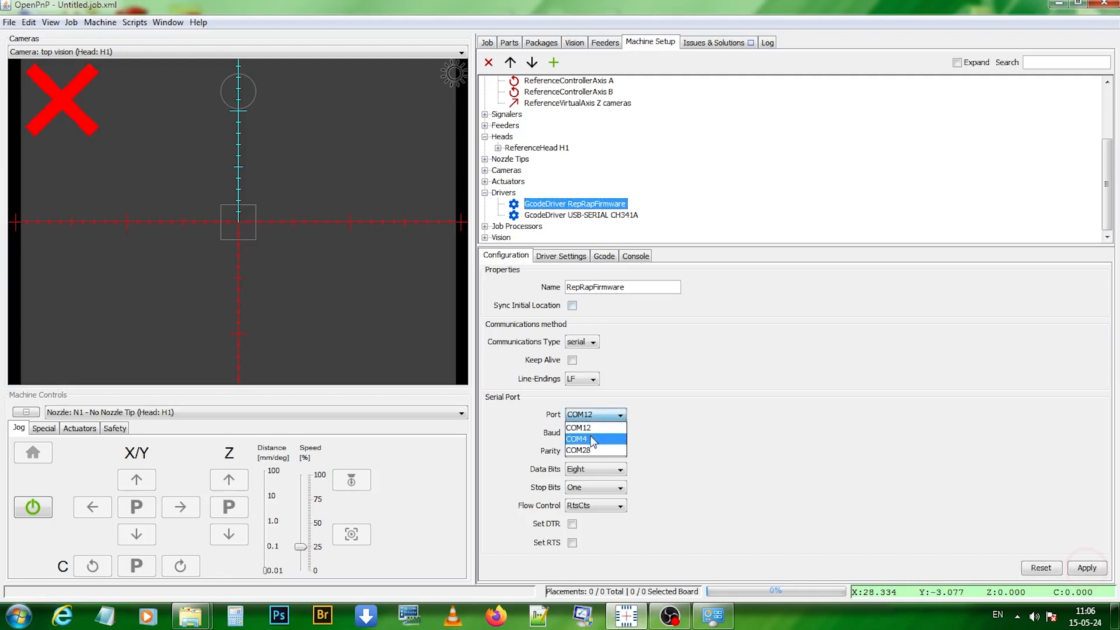
click(1086, 568)
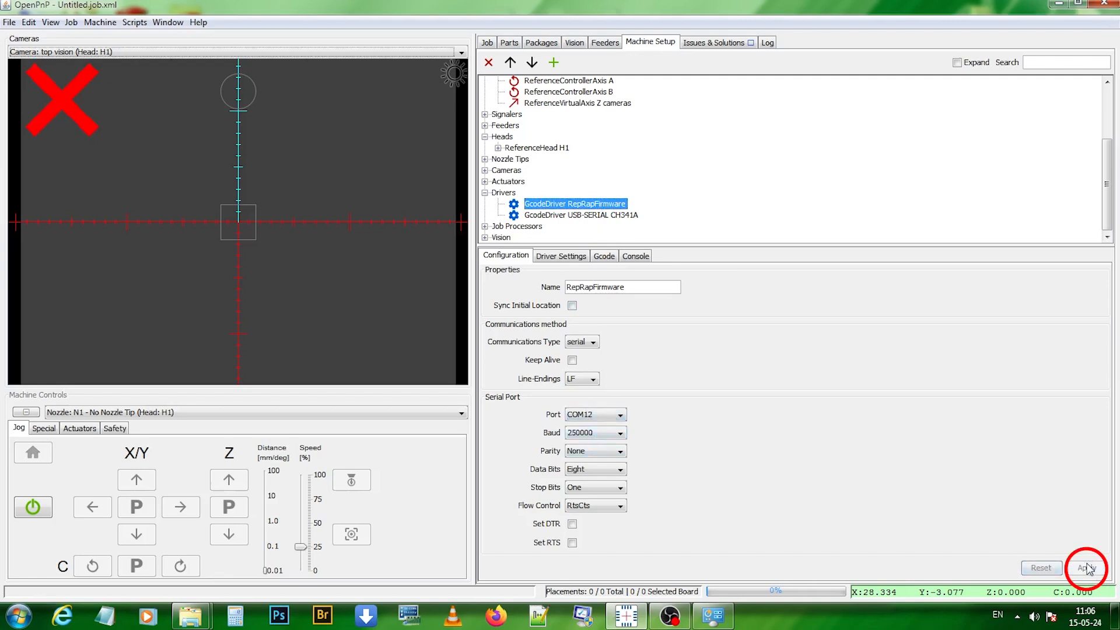
- Set the serial port of the USB-SERIAL CH341A driver to COM4, apply it and recheck both drivers
click(601, 216)
click(620, 415)
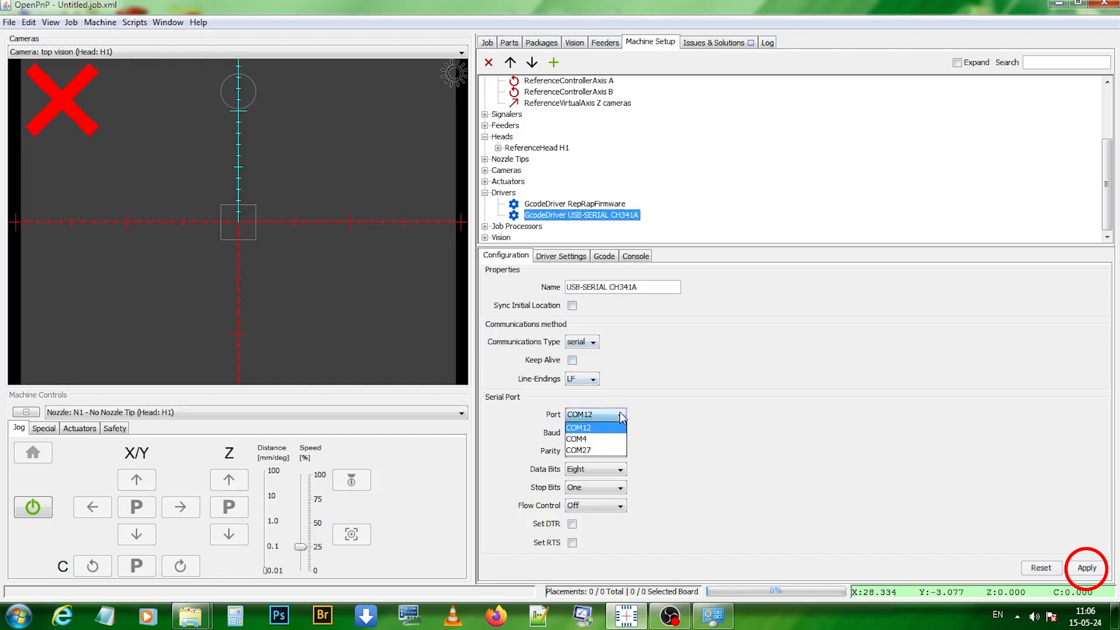
click(577, 439)
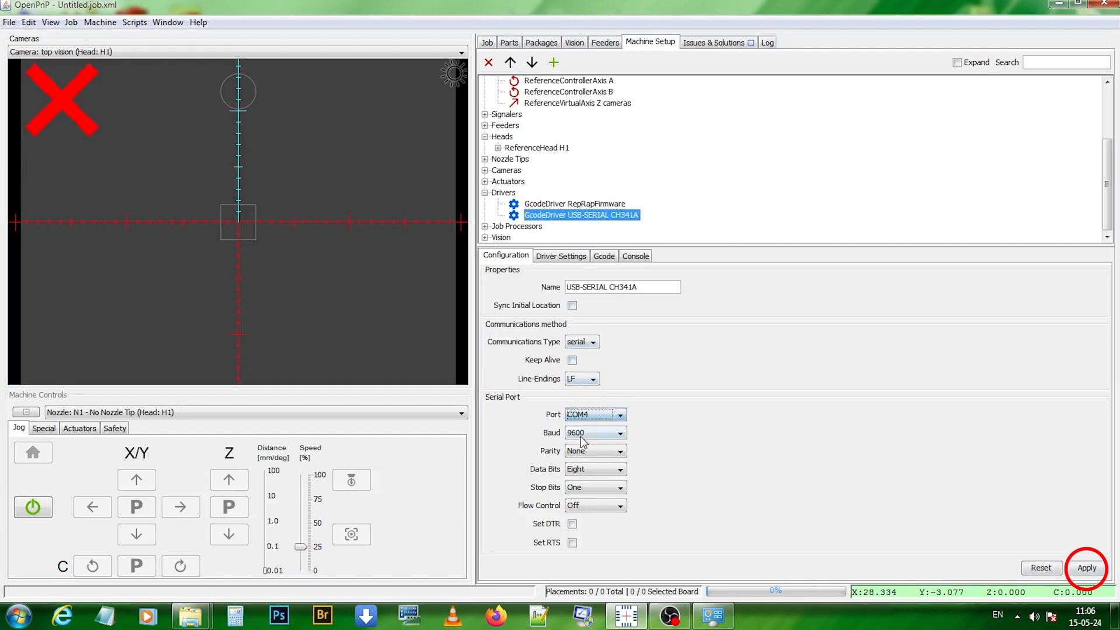
click(1084, 568)
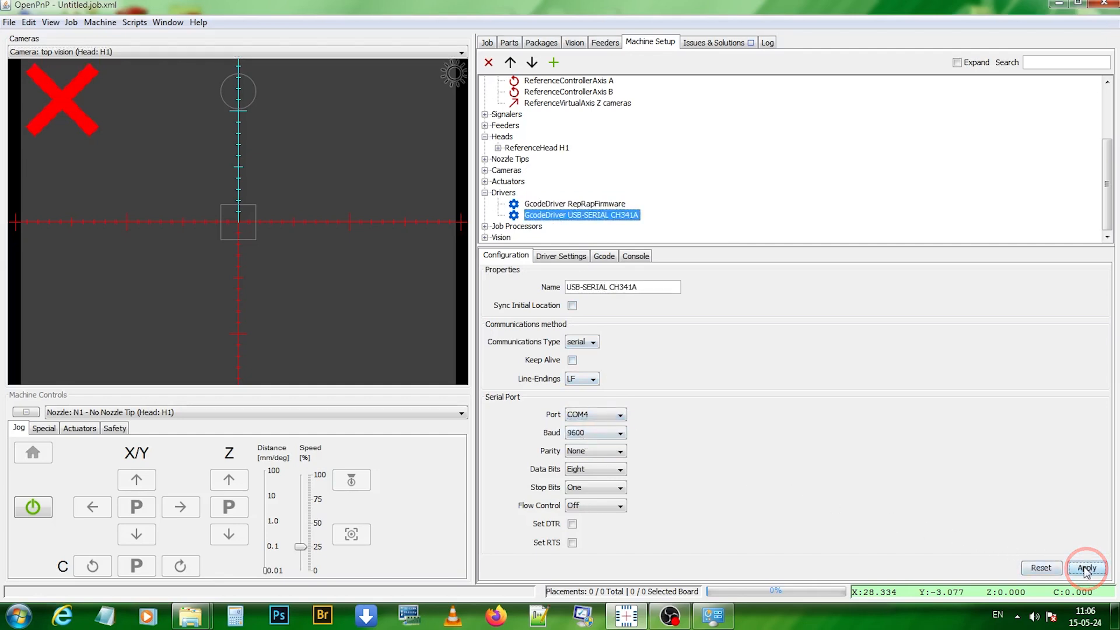
click(591, 206)
click(594, 216)
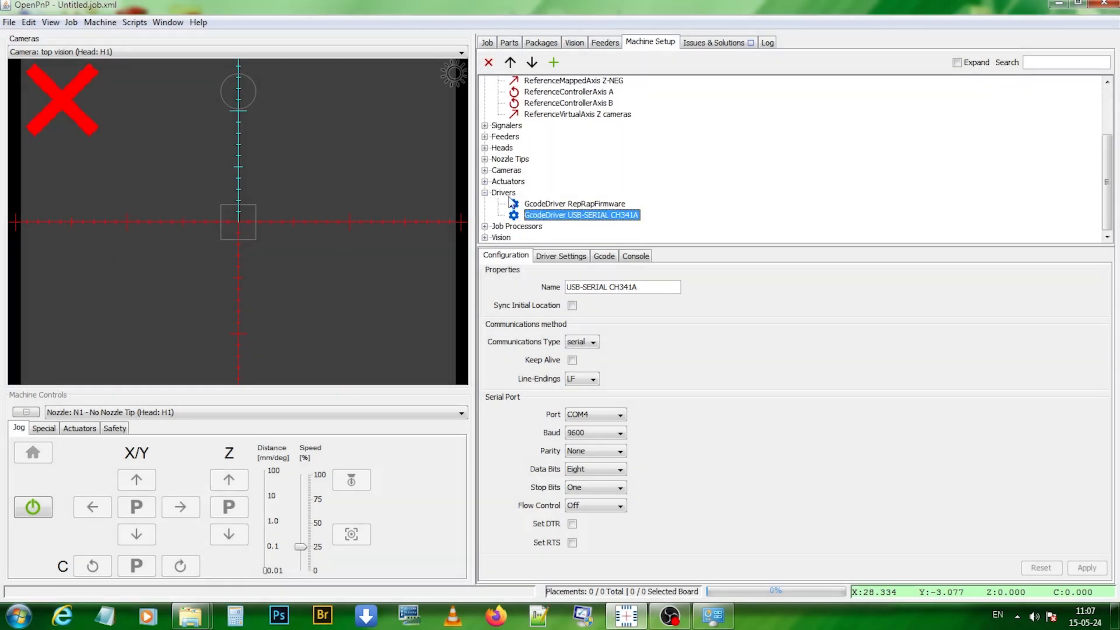
- Open the device settings of the top vision camera on head H1 and check which capture devices can be selected
click(484, 148)
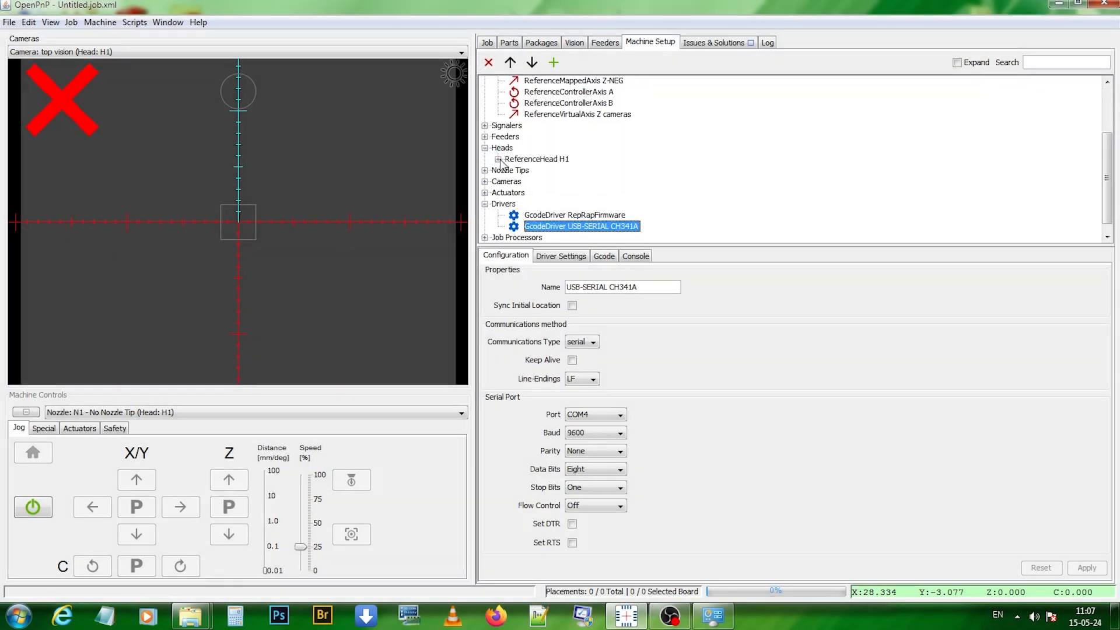
click(498, 159)
click(511, 181)
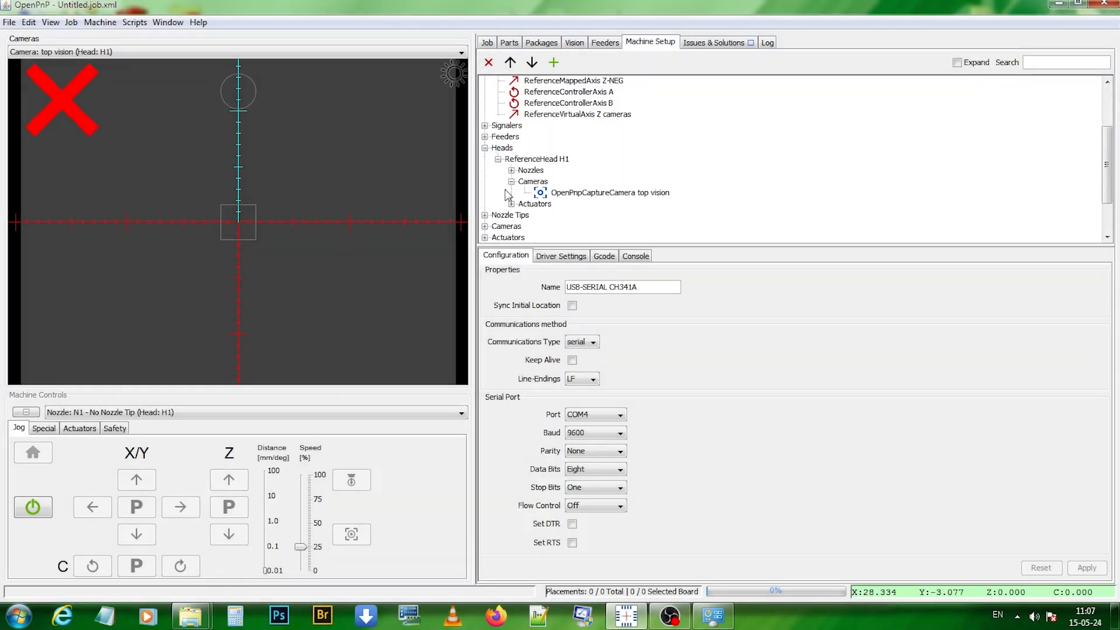
click(630, 194)
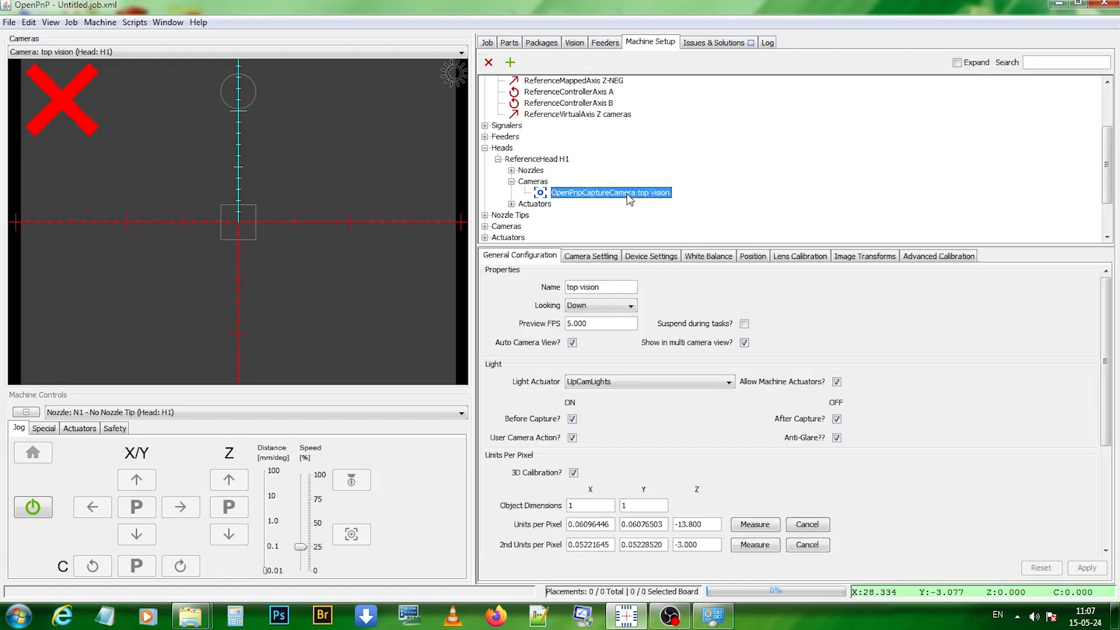
click(590, 256)
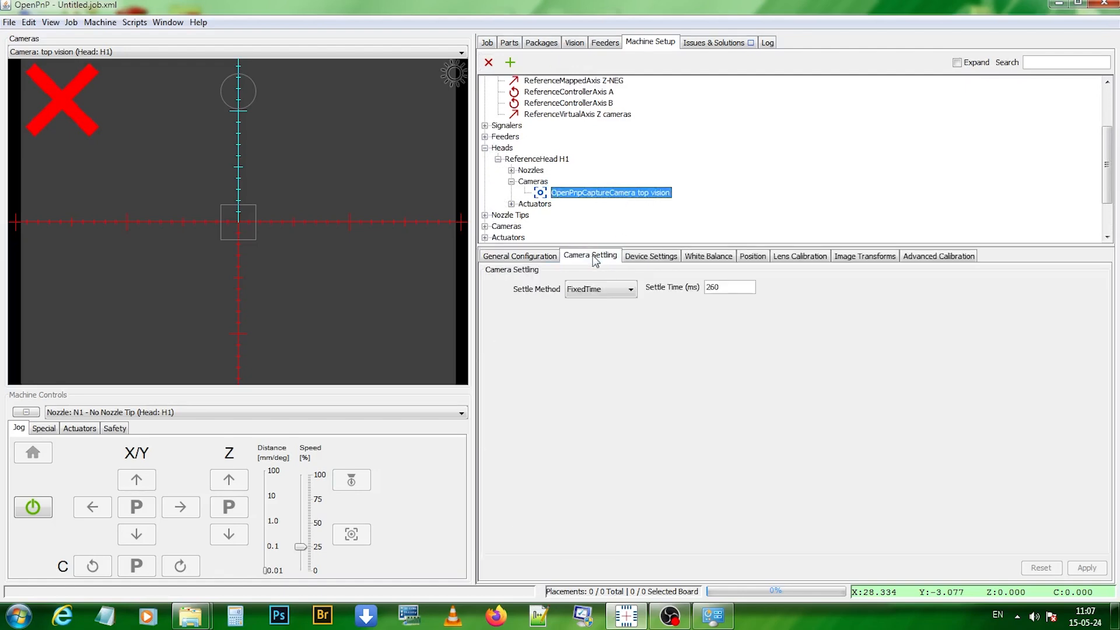
click(644, 257)
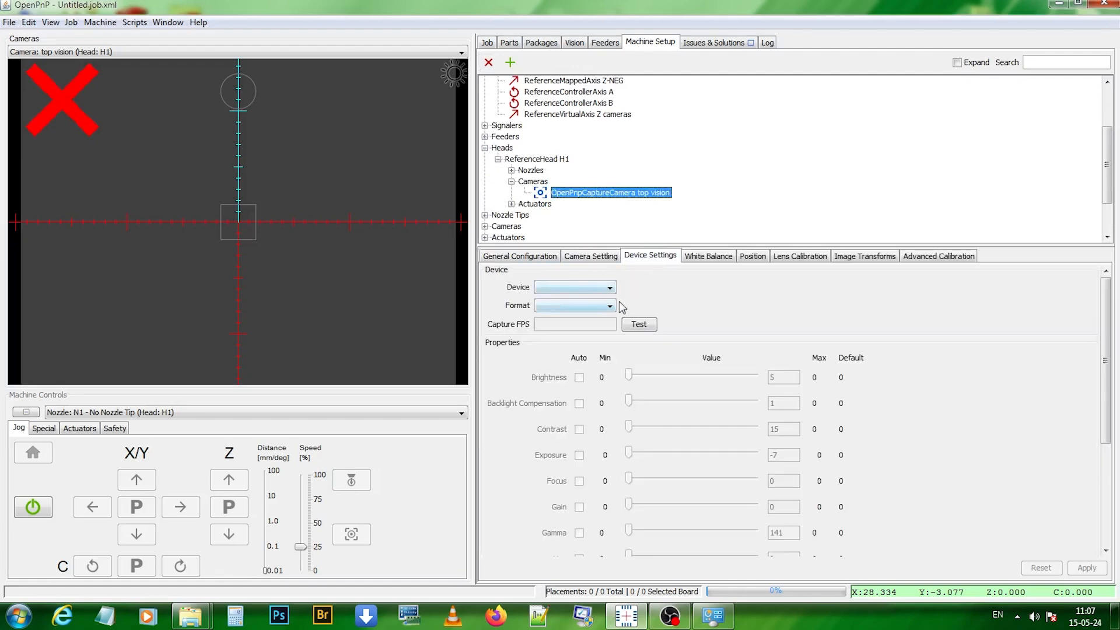
click(610, 288)
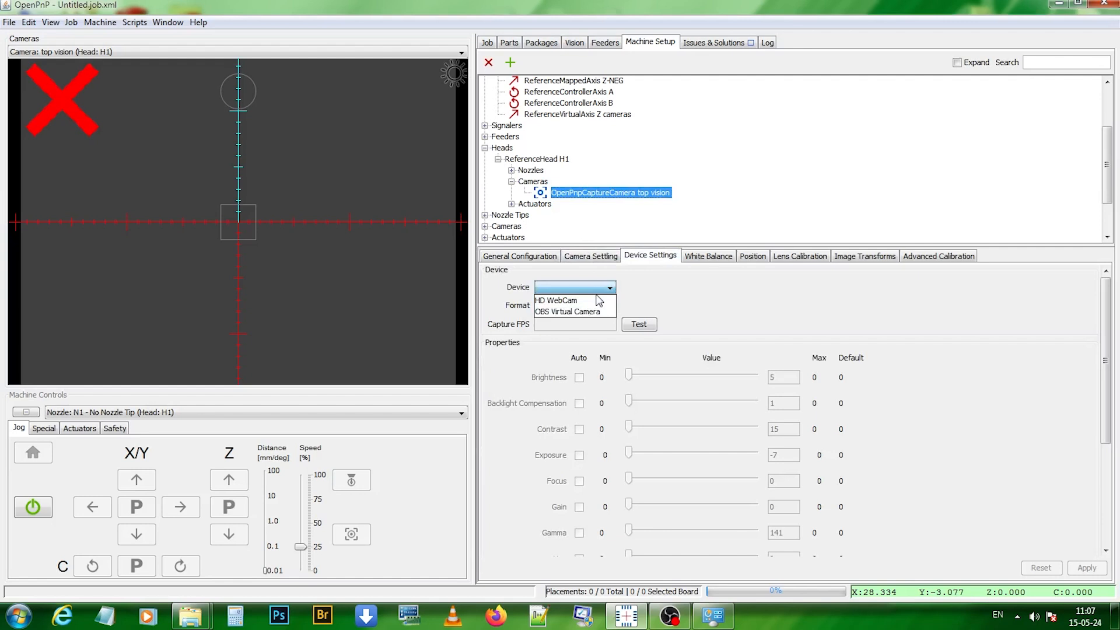
click(600, 300)
click(610, 288)
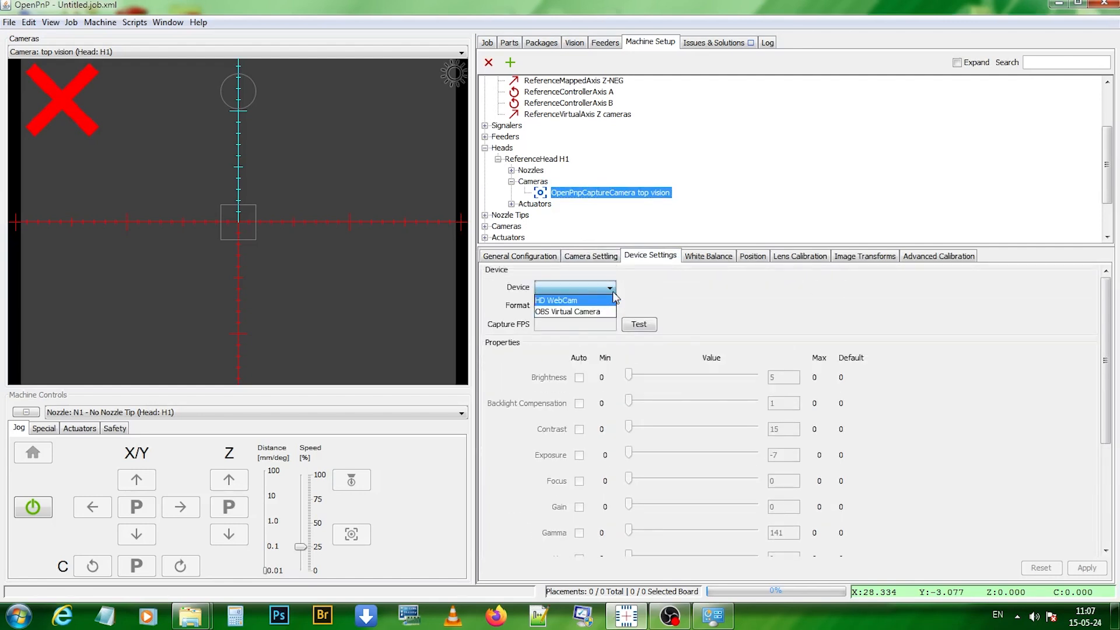
click(671, 294)
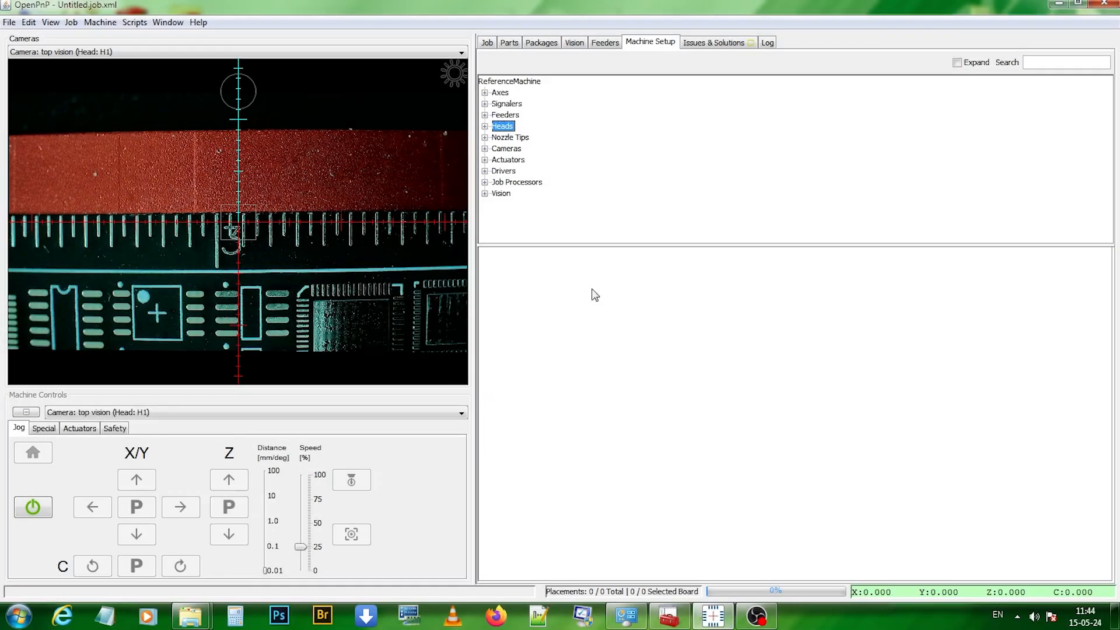
- Review the top vision camera's general and device settings on head H1 and test its capture frame rate
click(484, 126)
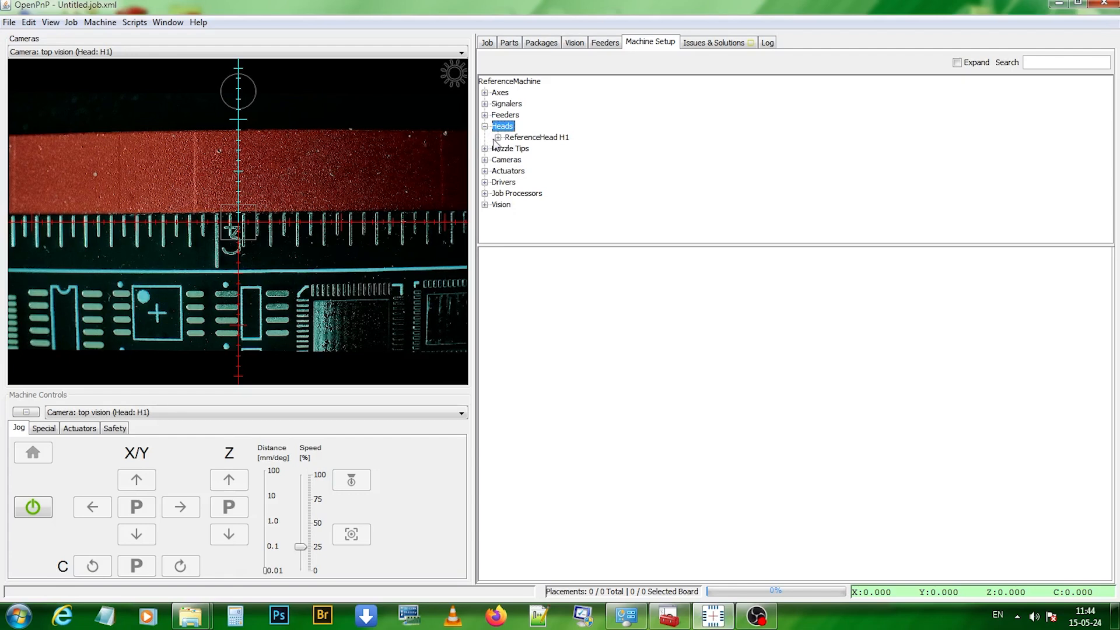
click(497, 137)
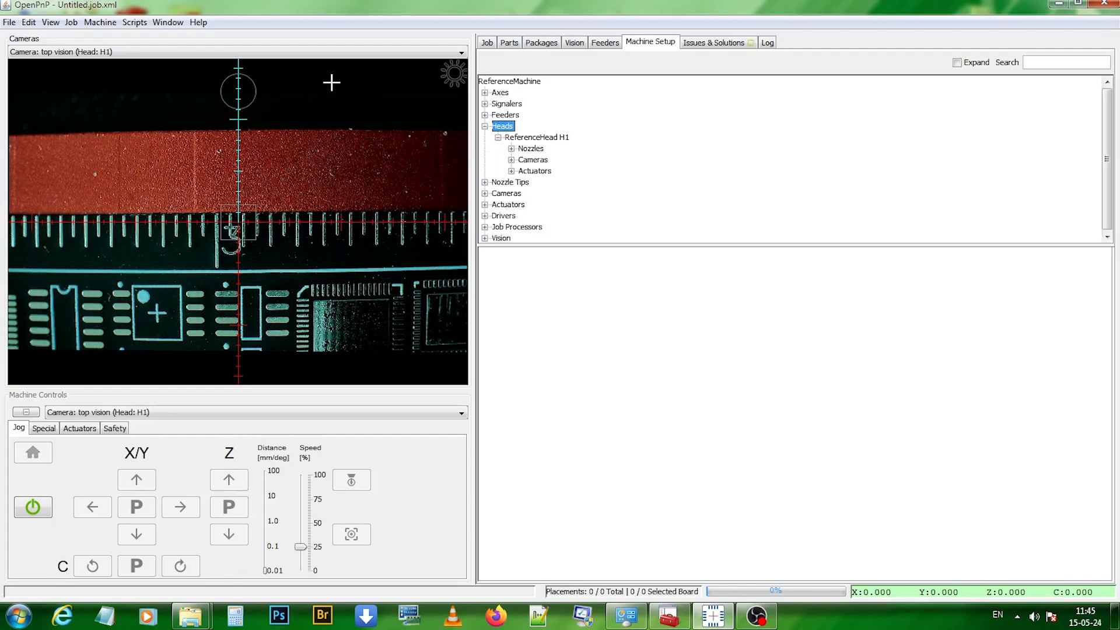
click(511, 160)
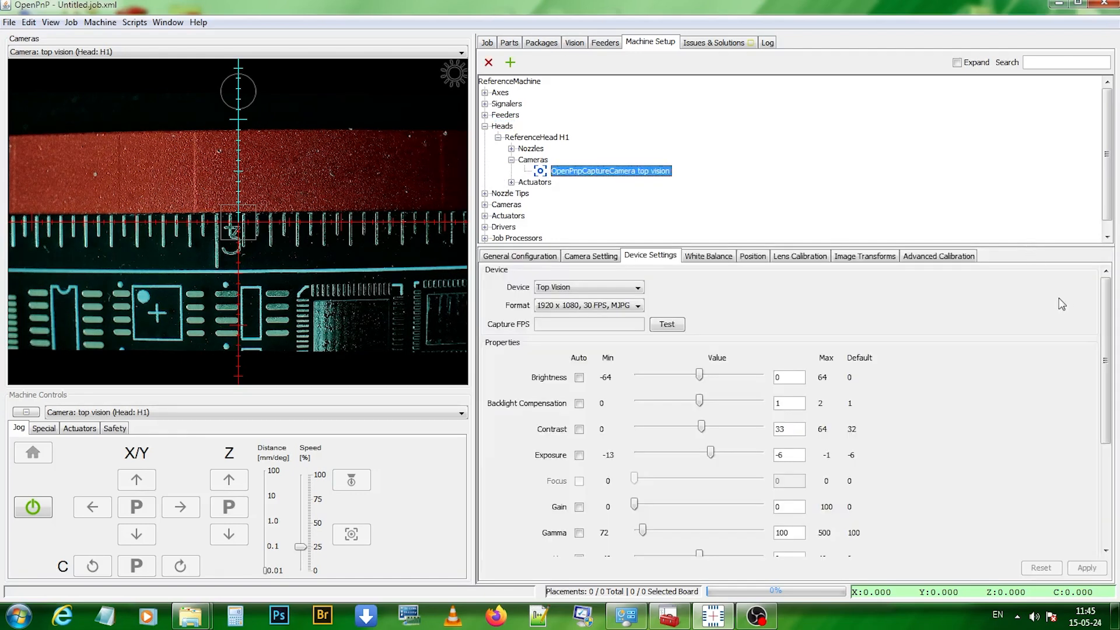
click(519, 255)
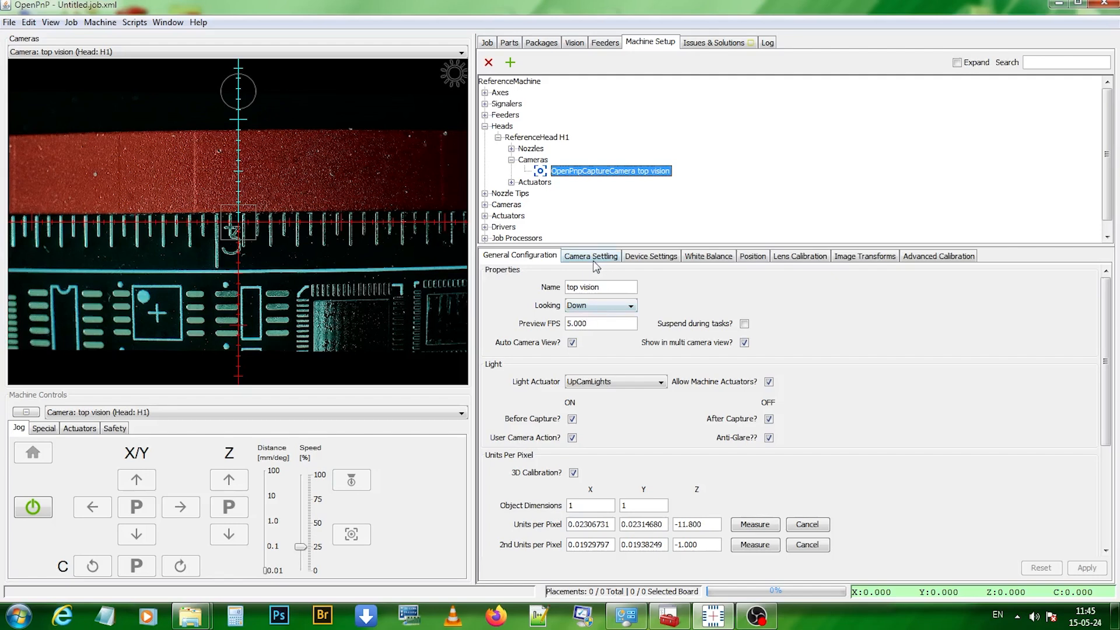
click(646, 257)
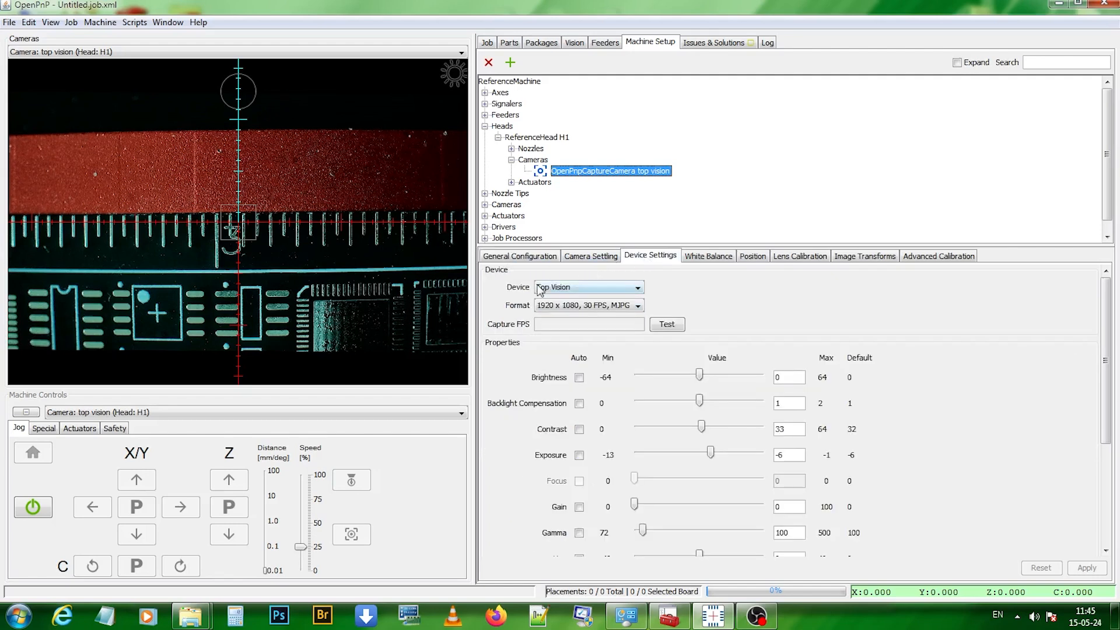
click(665, 324)
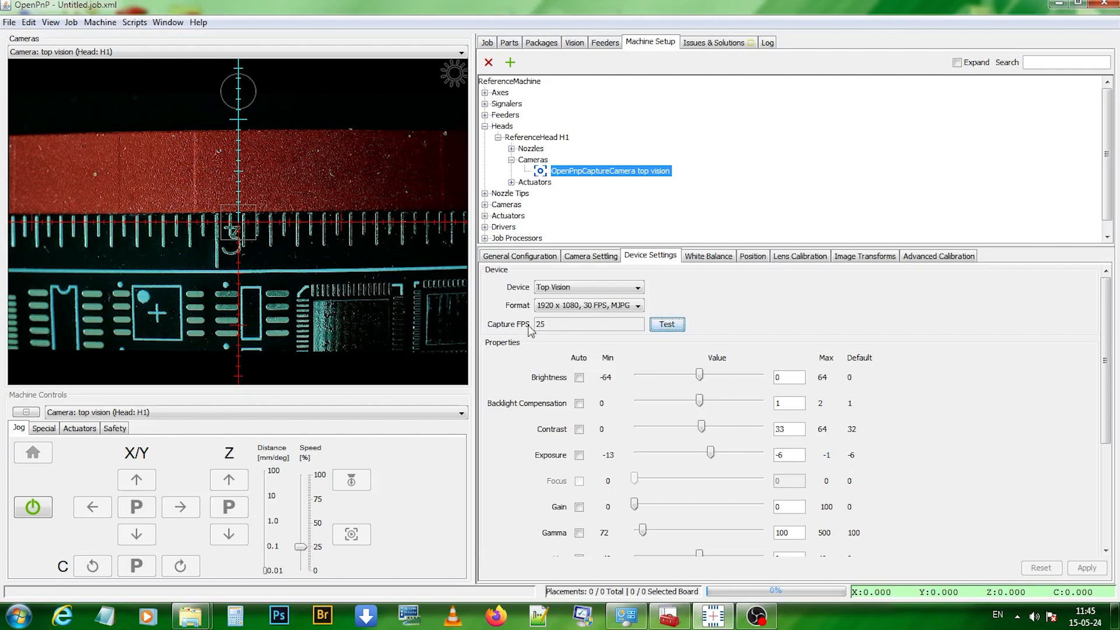
- Set the top vision camera's contrast to its default of 32 and reapply the frozen properties to the camera
double_click(785, 430)
text(32)
scroll(800, 514, down, 3)
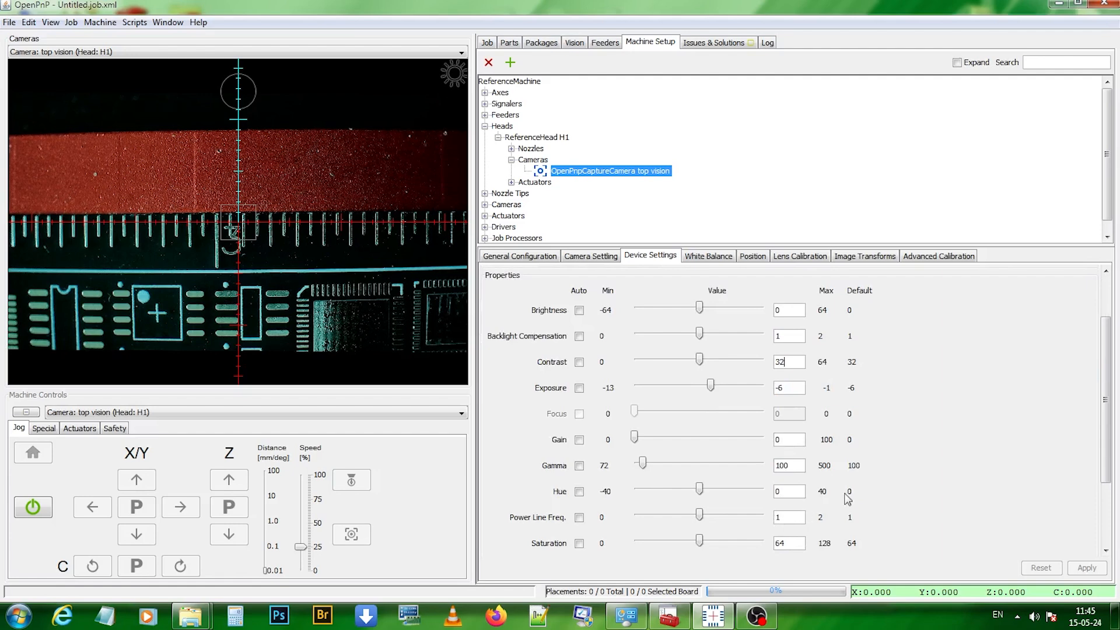
scroll(840, 555, down, 4)
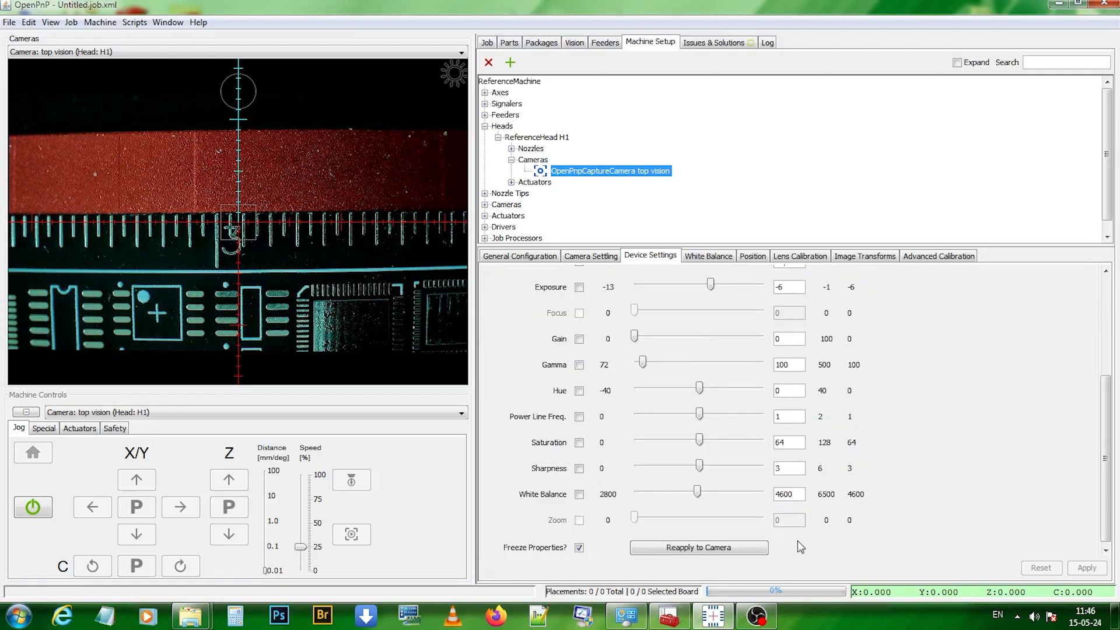
click(692, 549)
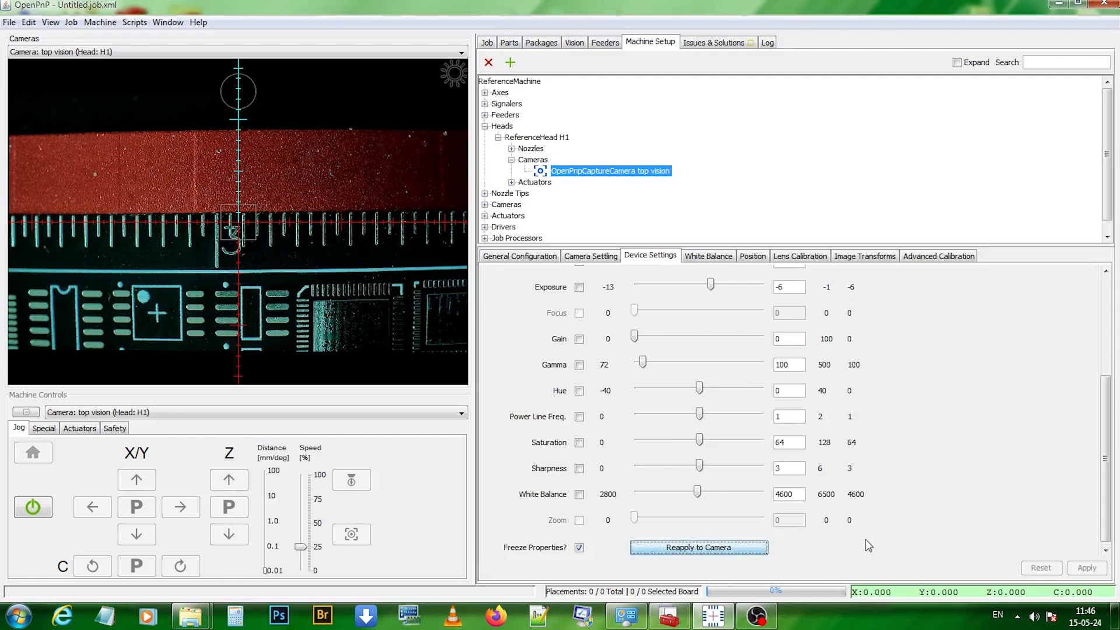
scroll(868, 545, up, 2)
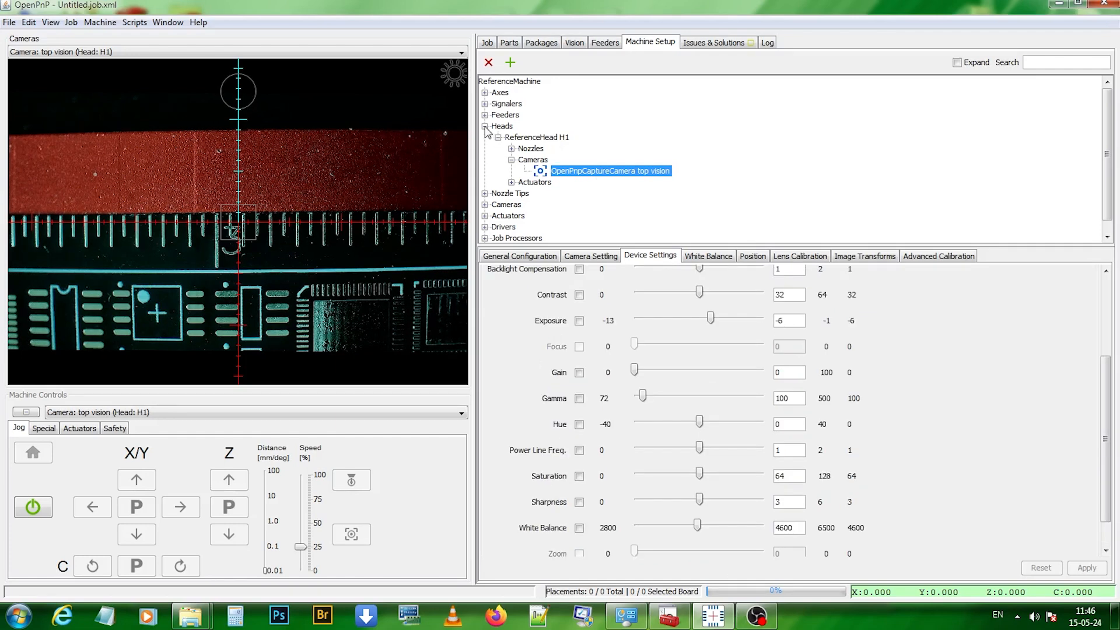
- Open the device settings of the Bottom Vision camera and test its capture frame rate
click(485, 126)
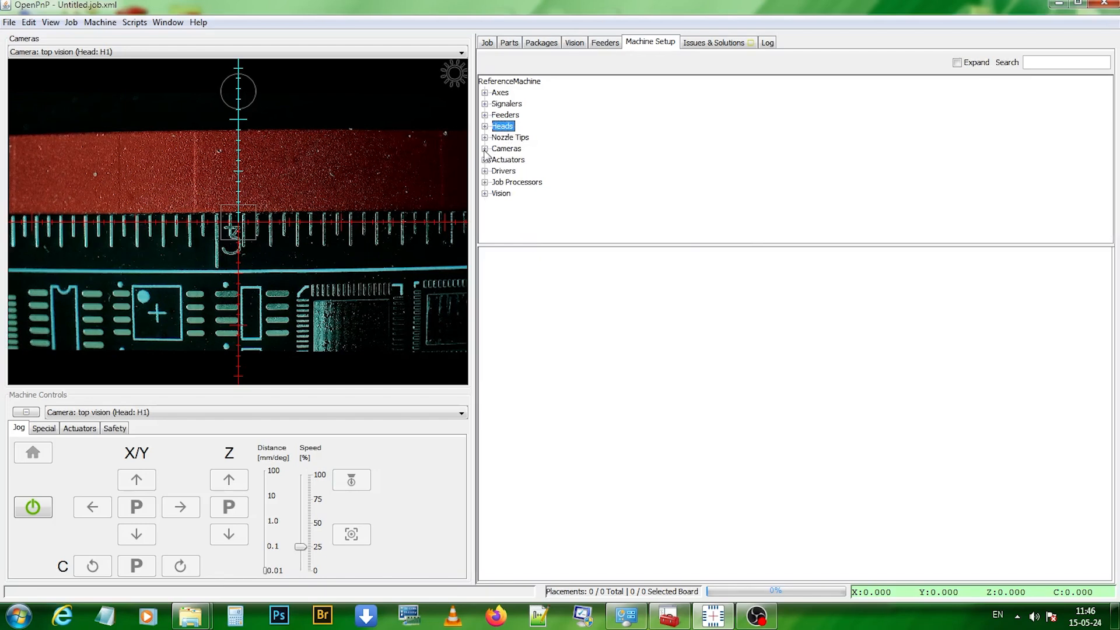
click(485, 149)
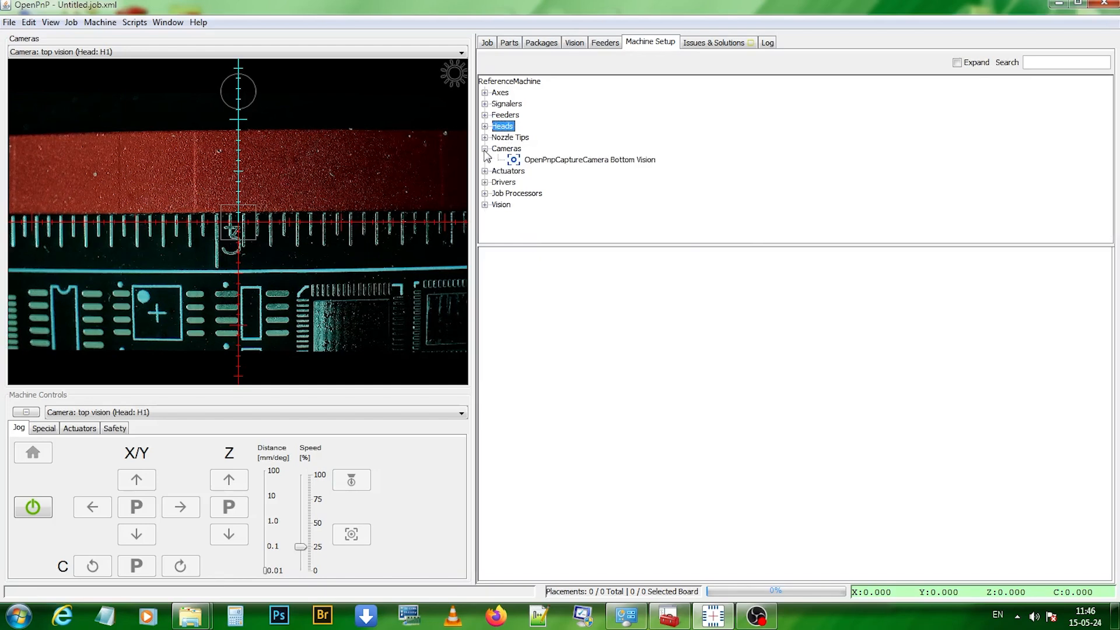
click(625, 162)
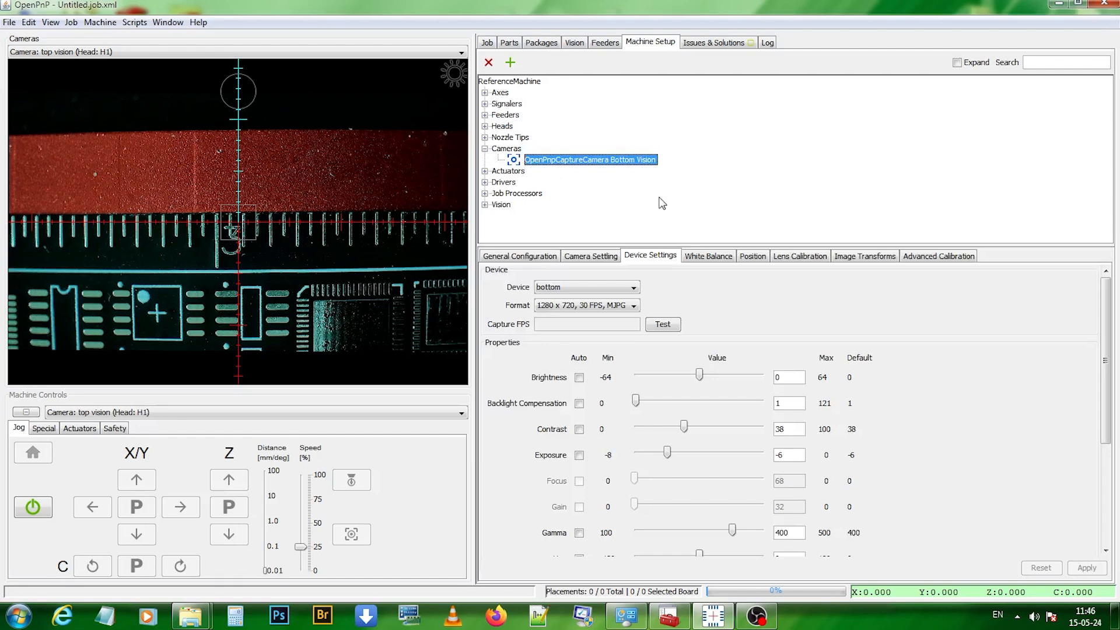
click(595, 258)
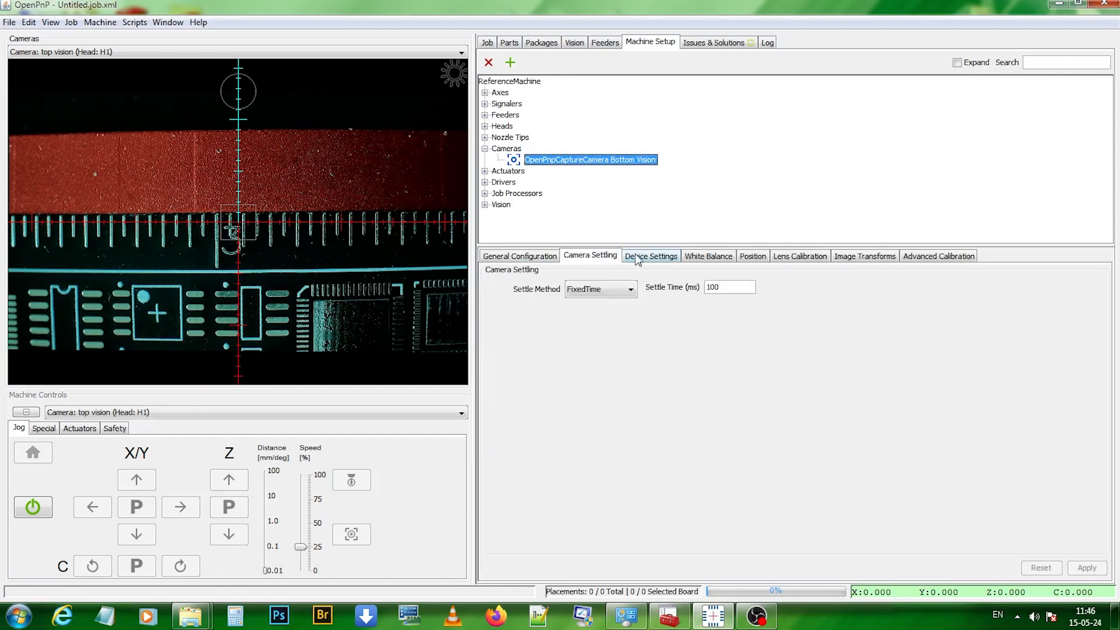
click(653, 257)
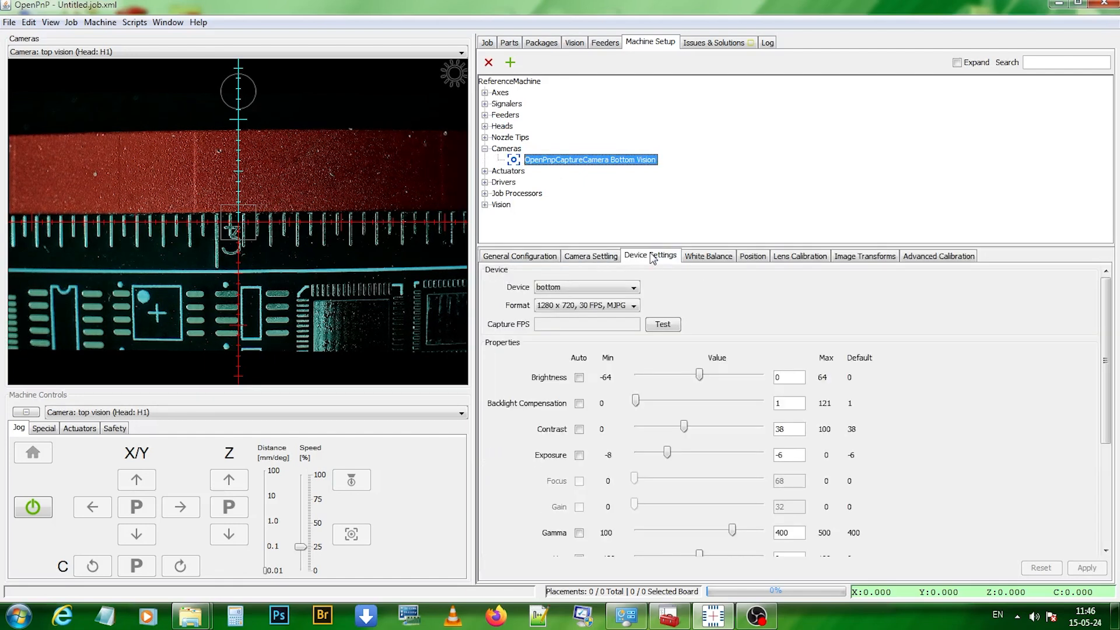
click(663, 326)
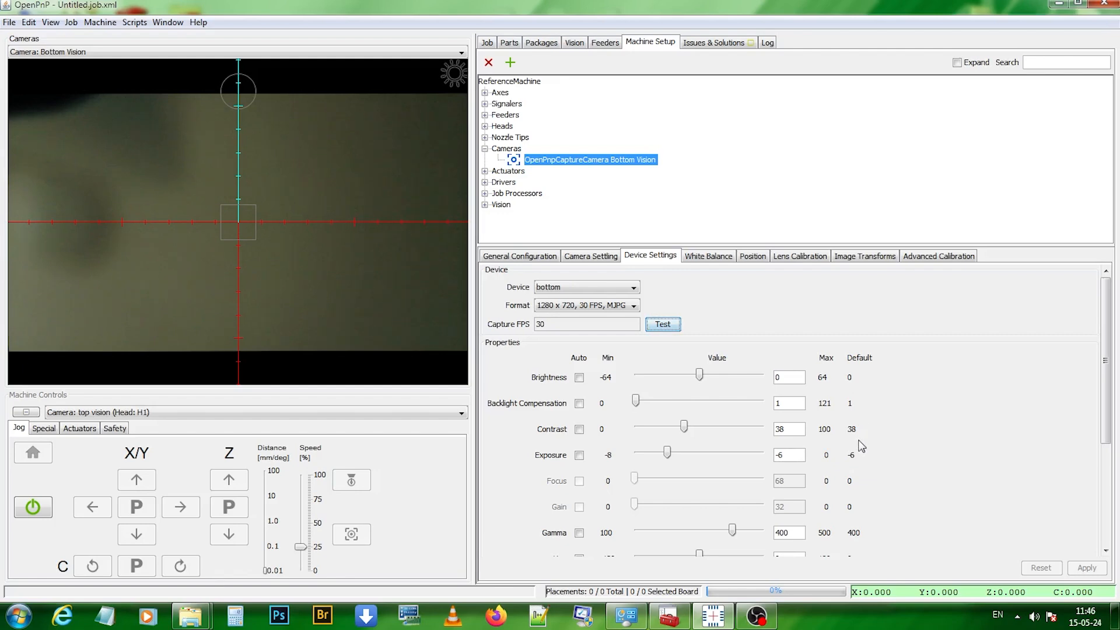
- Set the Bottom Vision camera's white balance to the default 4600 and reapply the properties to the camera
scroll(863, 534, down, 3)
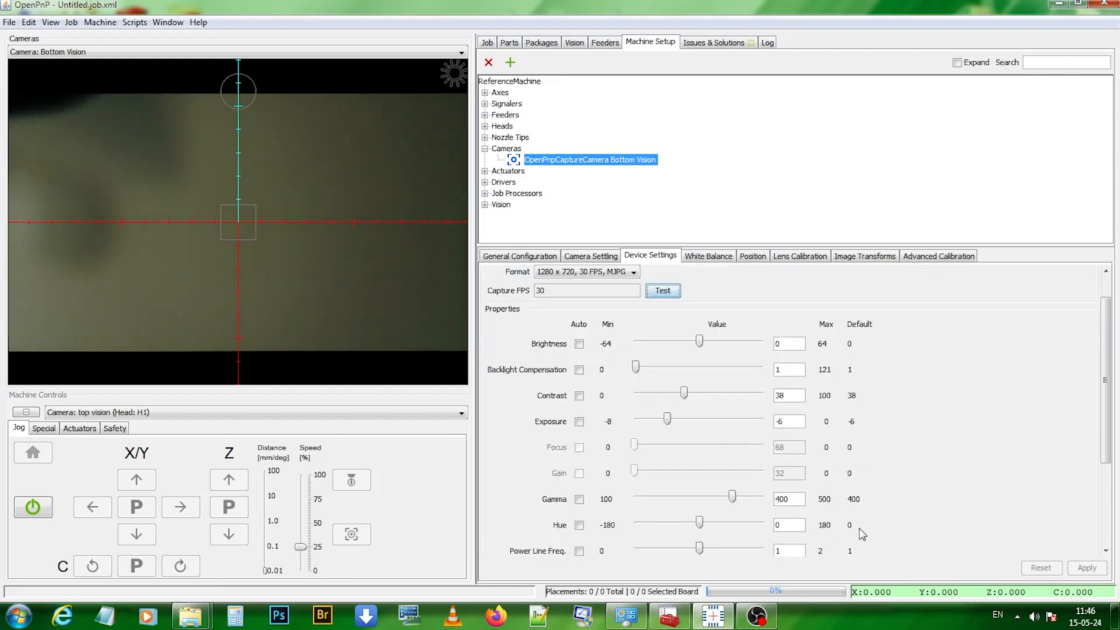
scroll(864, 540, down, 1)
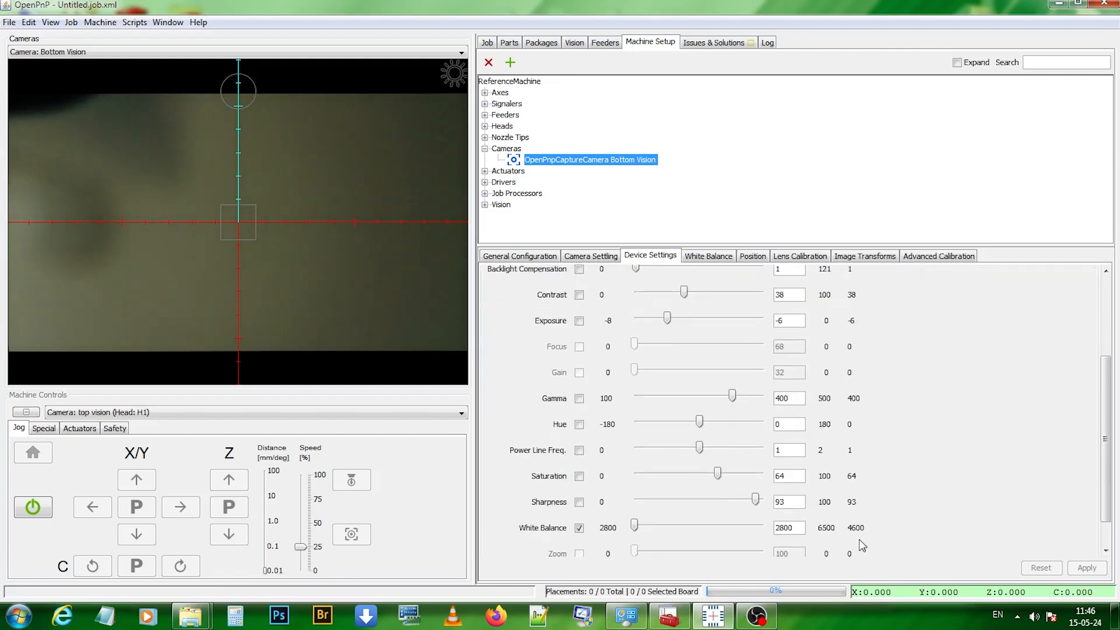
scroll(862, 545, down, 1)
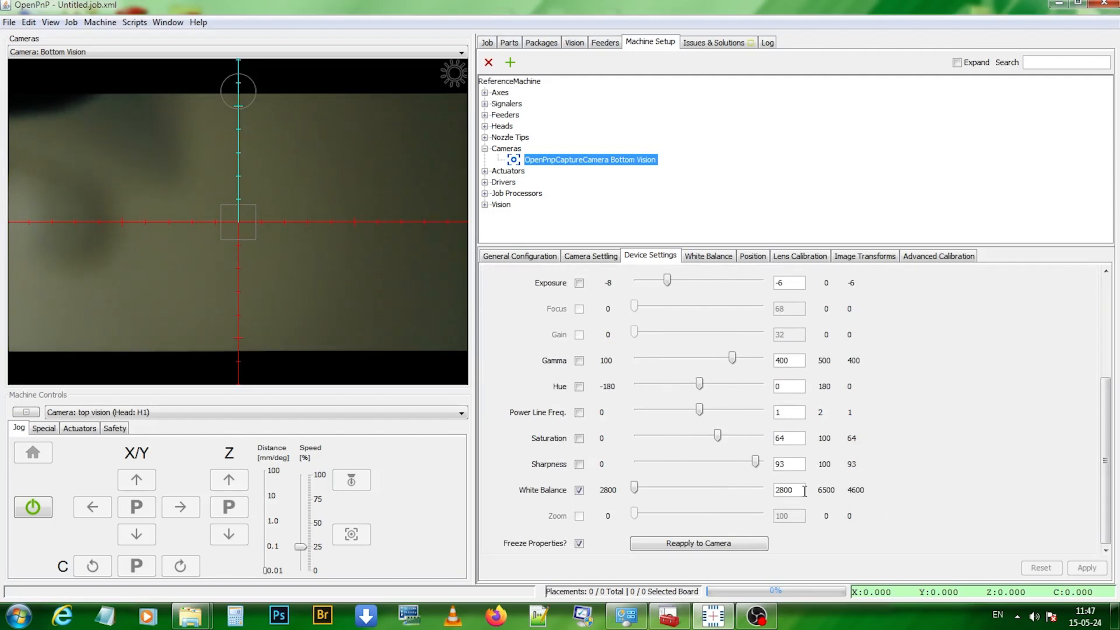
text(4600)
click(669, 549)
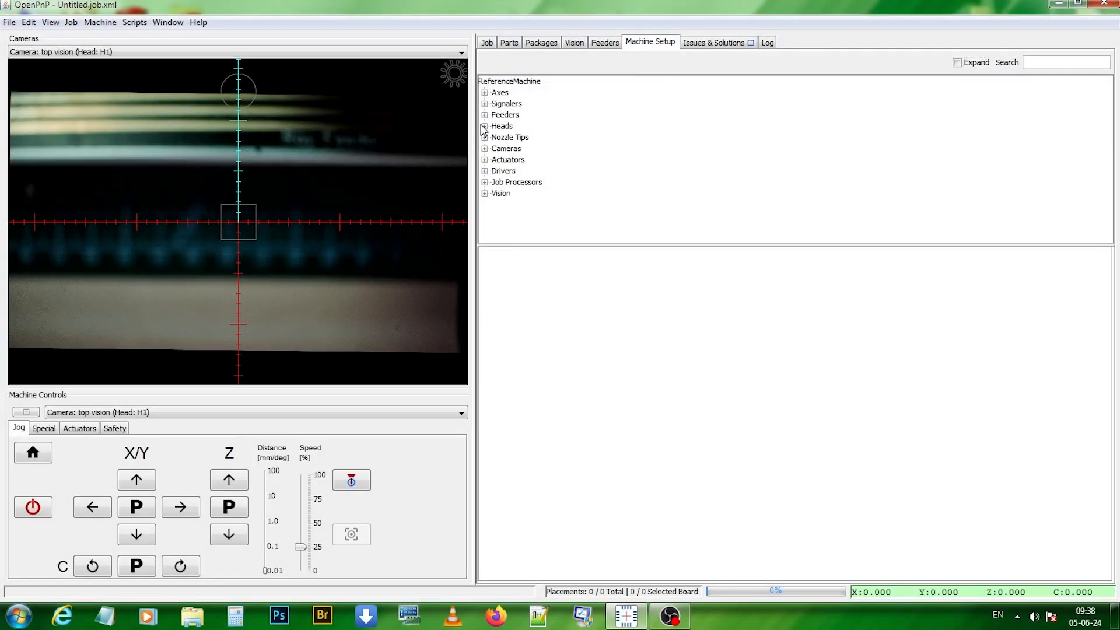
- Open the configuration of reference head H1 and try to jog the machine along X and Y
click(485, 126)
click(526, 139)
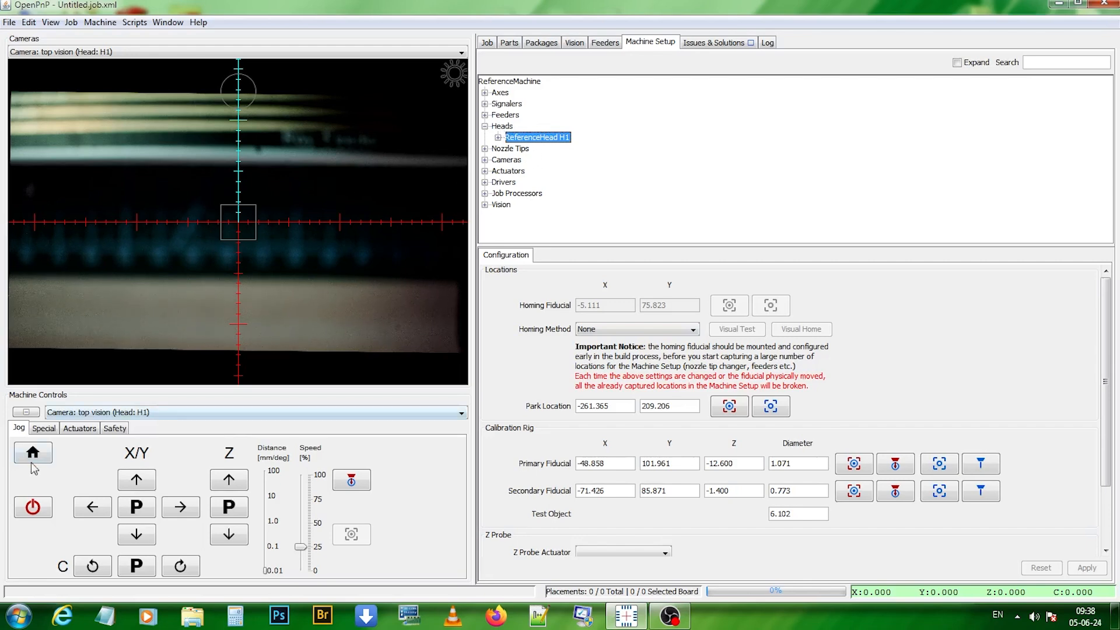
click(89, 508)
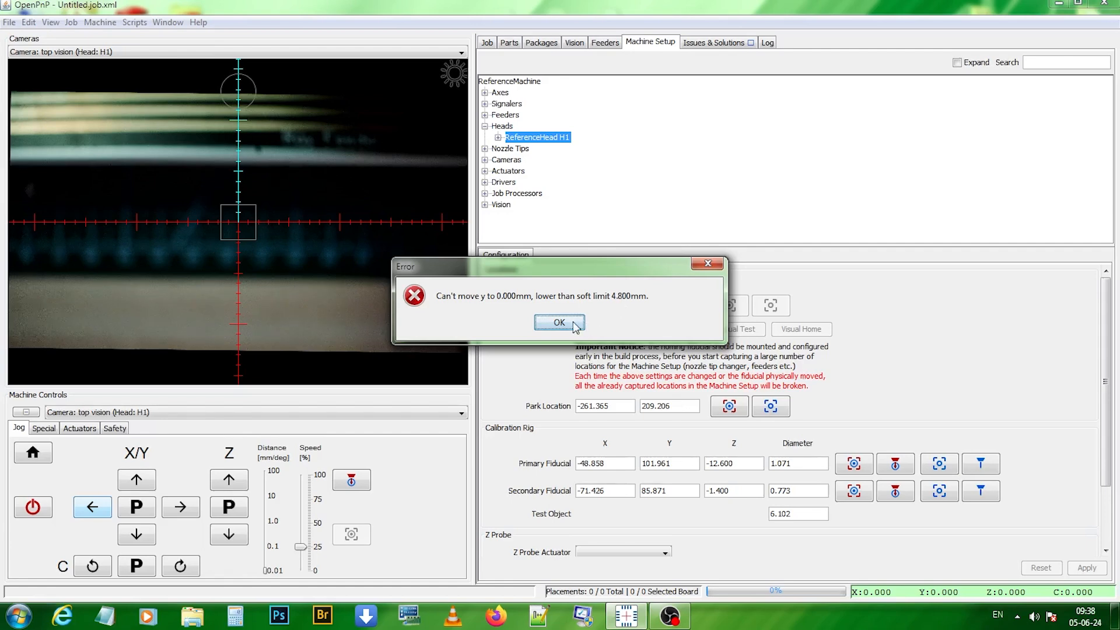
click(574, 325)
click(136, 479)
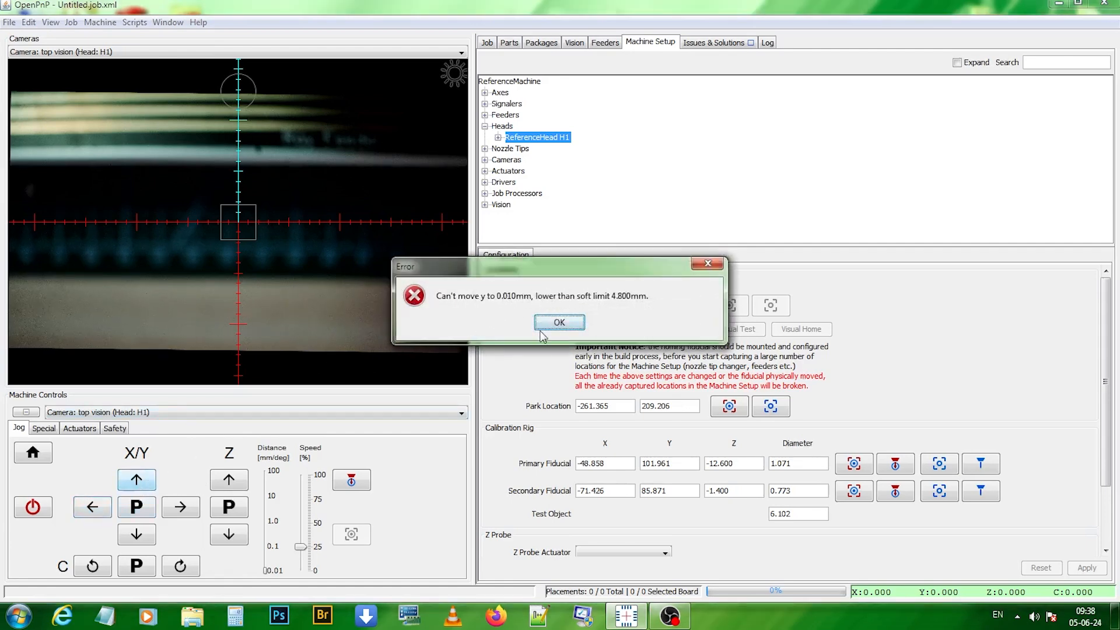
click(558, 323)
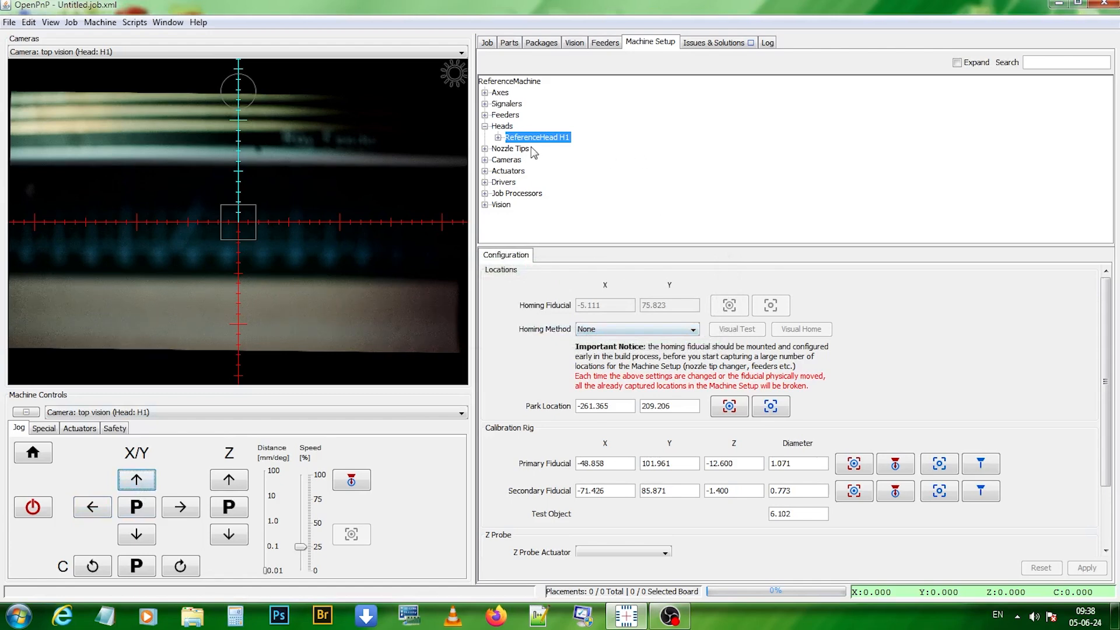
- Disable the low soft limit on the x and y controller axes and apply the change to each axis
click(484, 92)
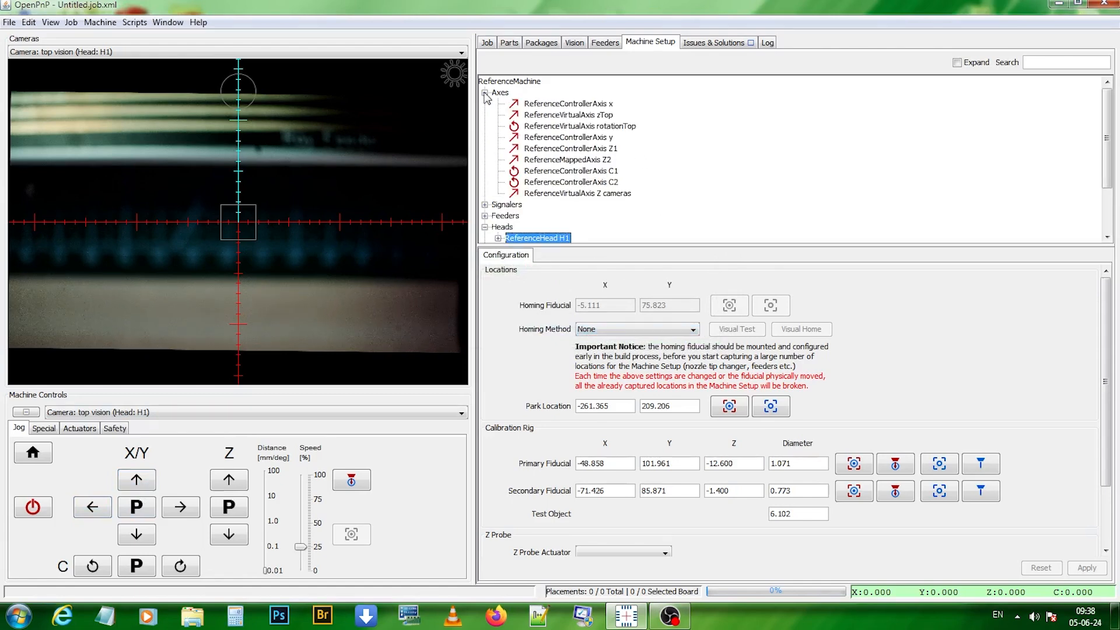
click(569, 105)
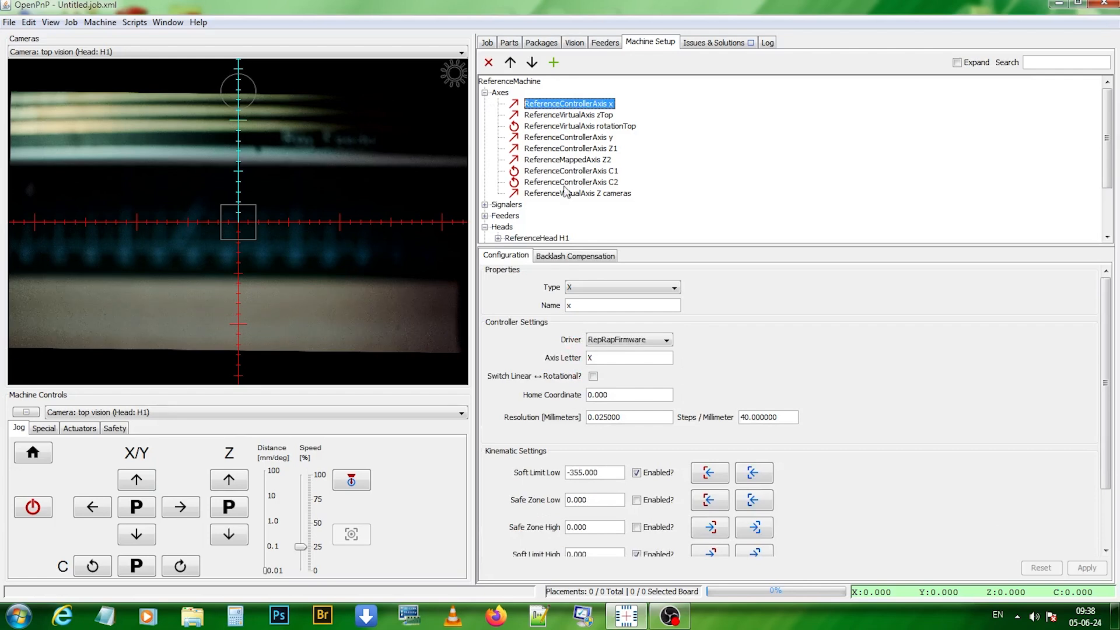
click(637, 472)
click(1088, 569)
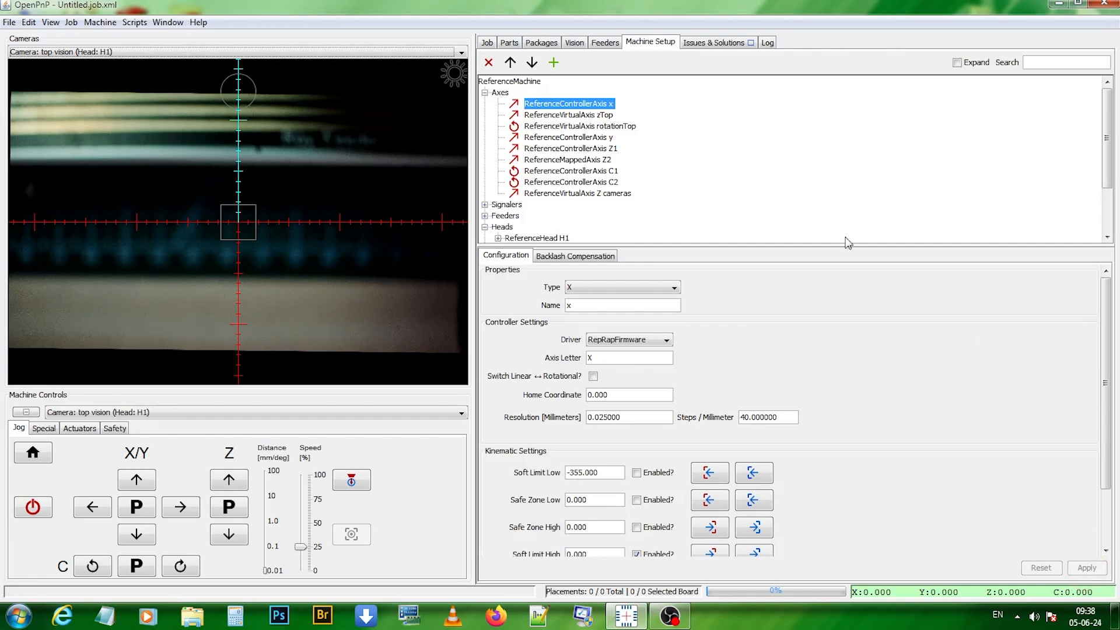
click(604, 138)
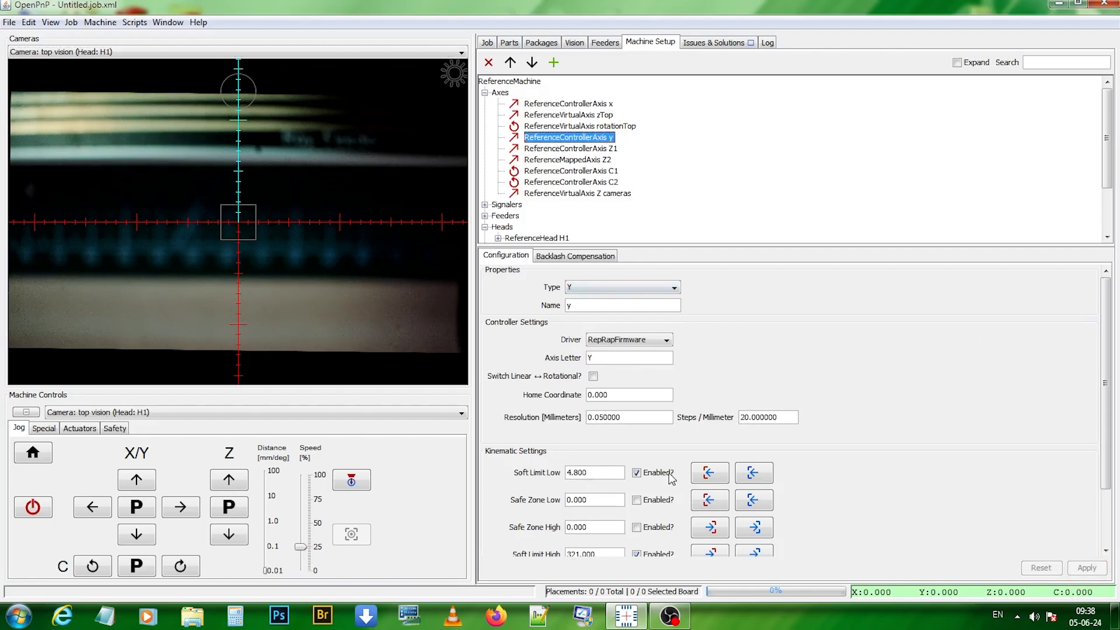
click(636, 473)
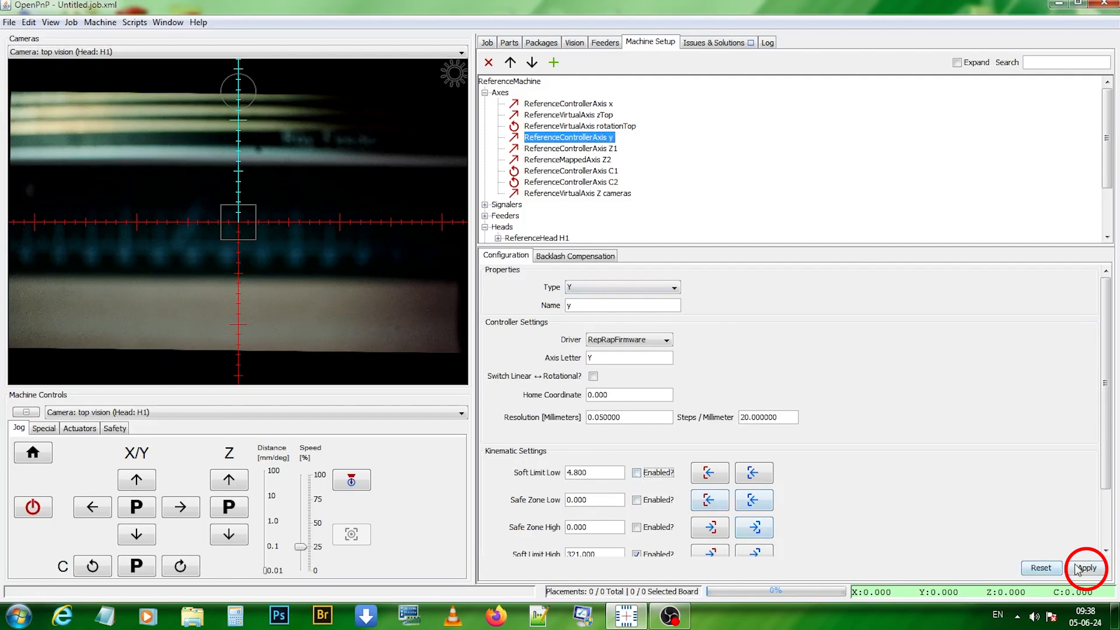
click(1085, 567)
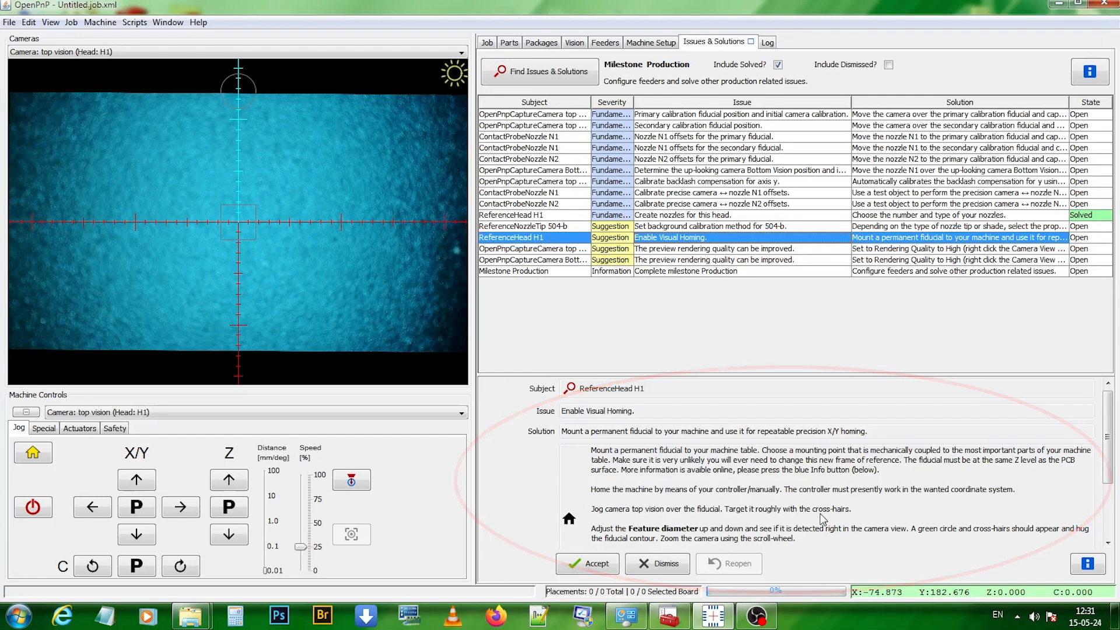
- Jog the top vision camera over the permanent homing fiducial beside the calibration board and centre it roughly under the cross-hairs
scroll(683, 516, down, 2)
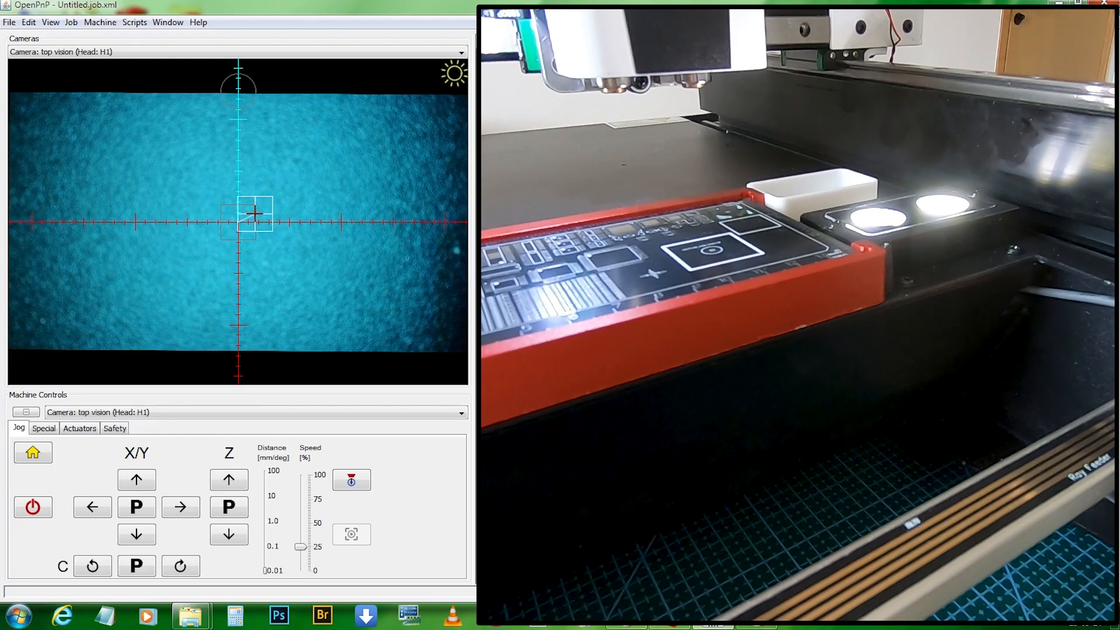
drag(255, 214, 437, 251)
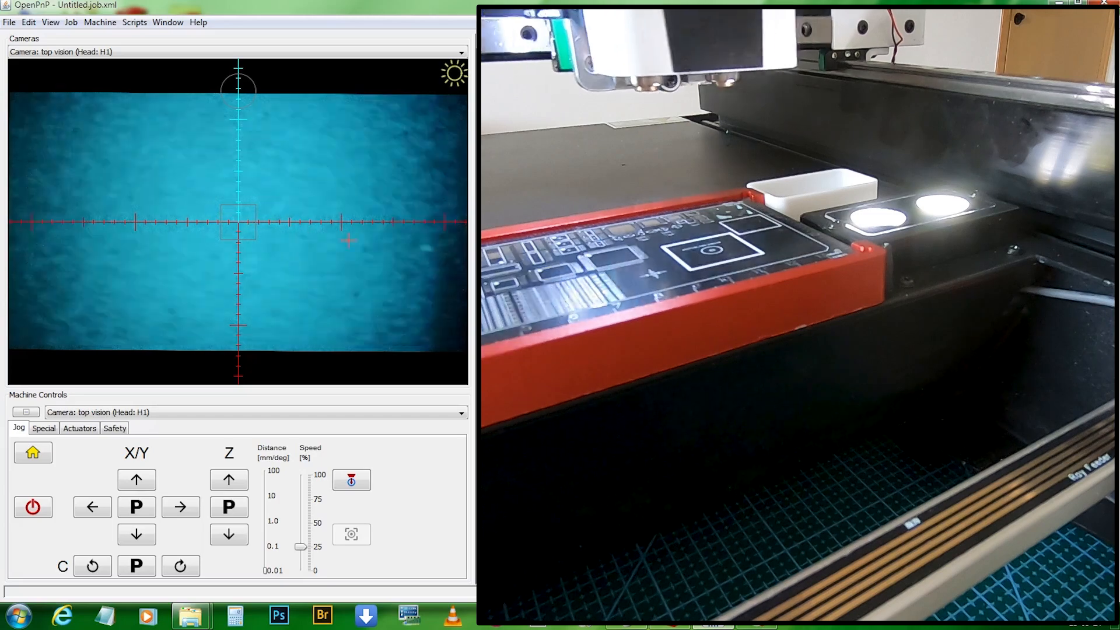
drag(238, 222, 358, 282)
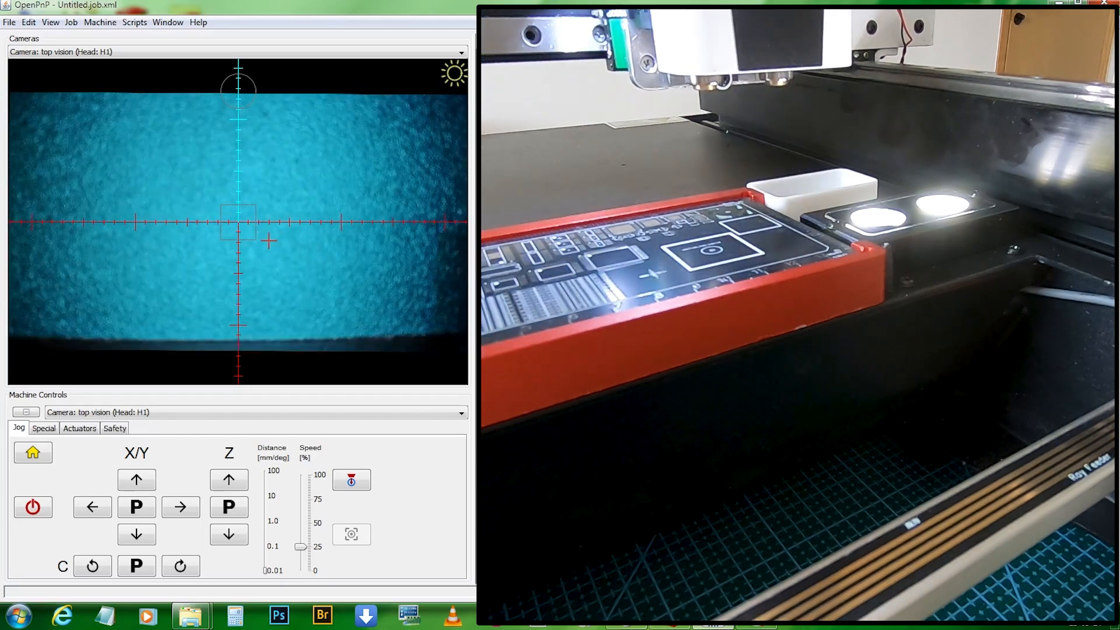
mouse_move(244, 234)
mouse_down()
mouse_move(247, 252)
mouse_move(260, 247)
mouse_up()
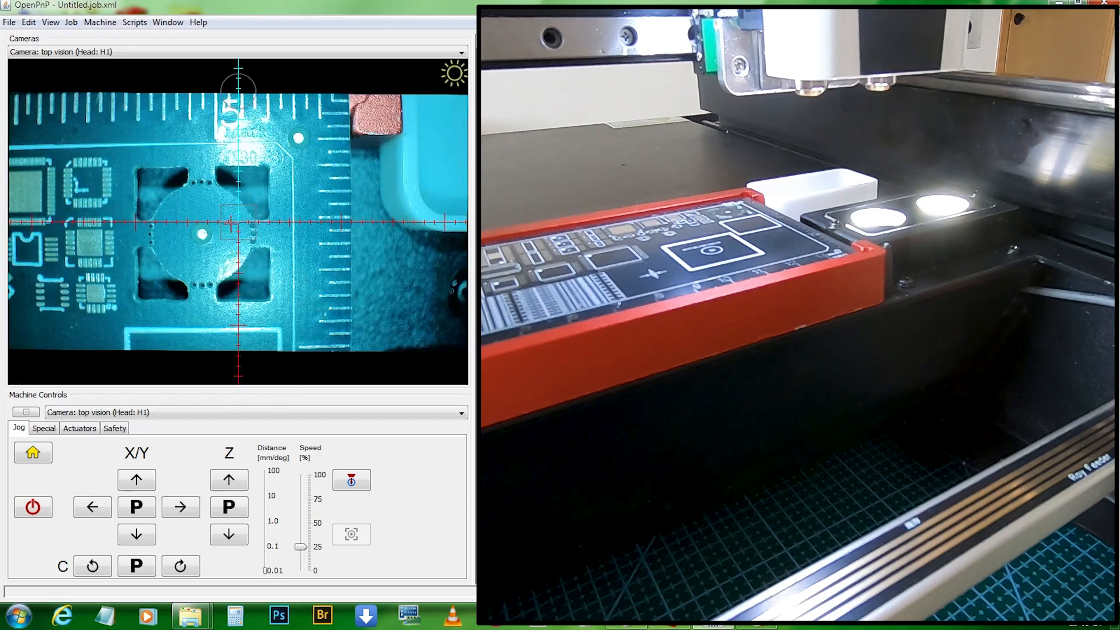
drag(226, 208, 241, 325)
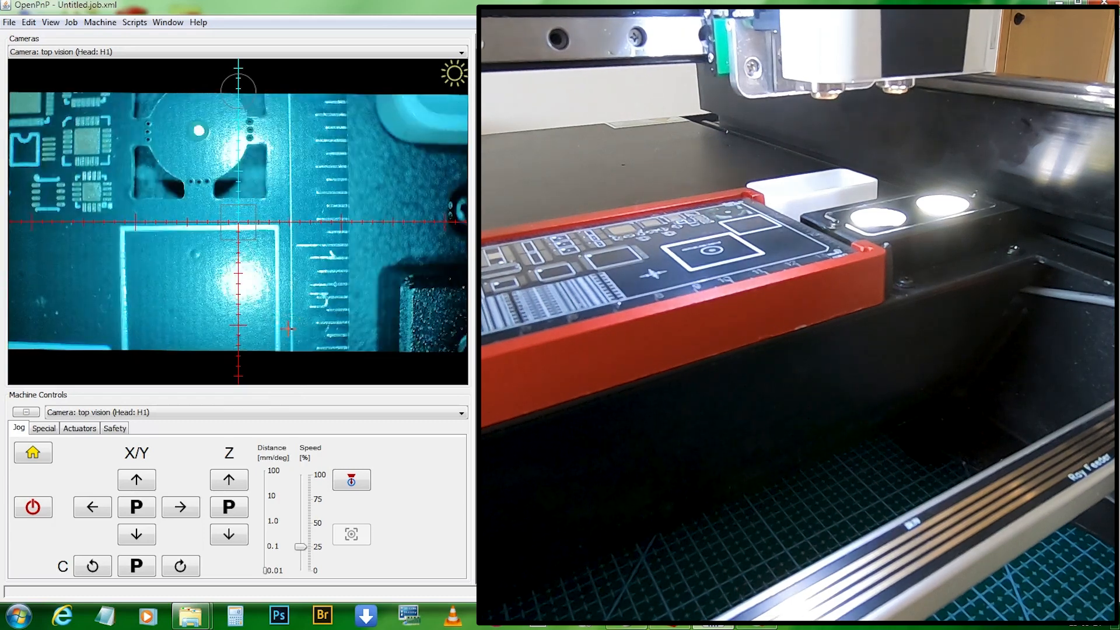
drag(246, 209, 290, 320)
drag(251, 214, 277, 324)
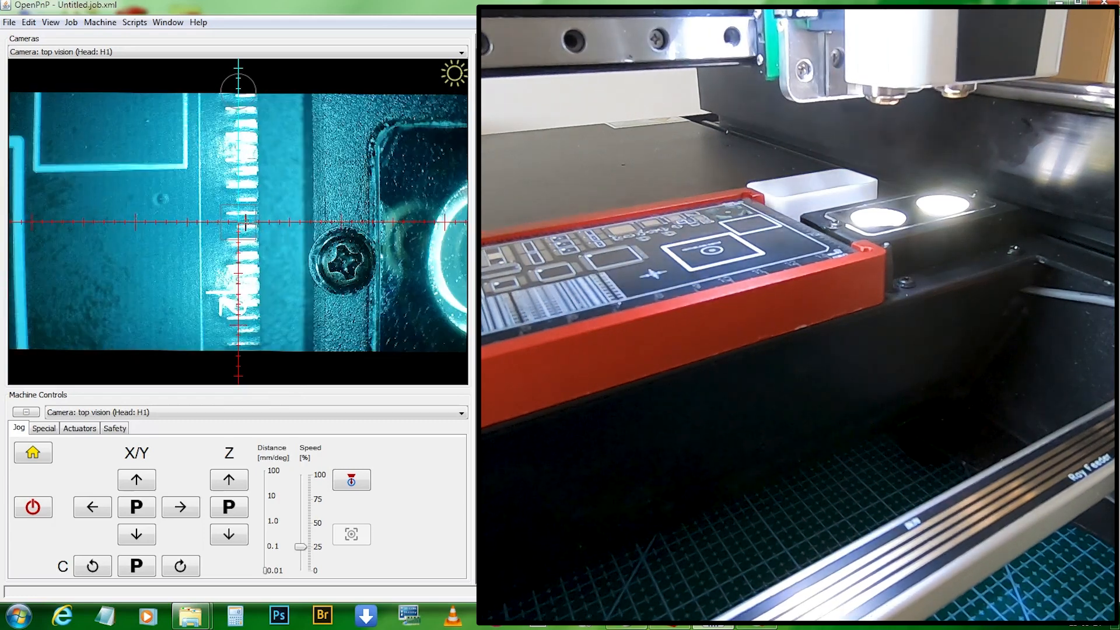
drag(246, 214, 261, 267)
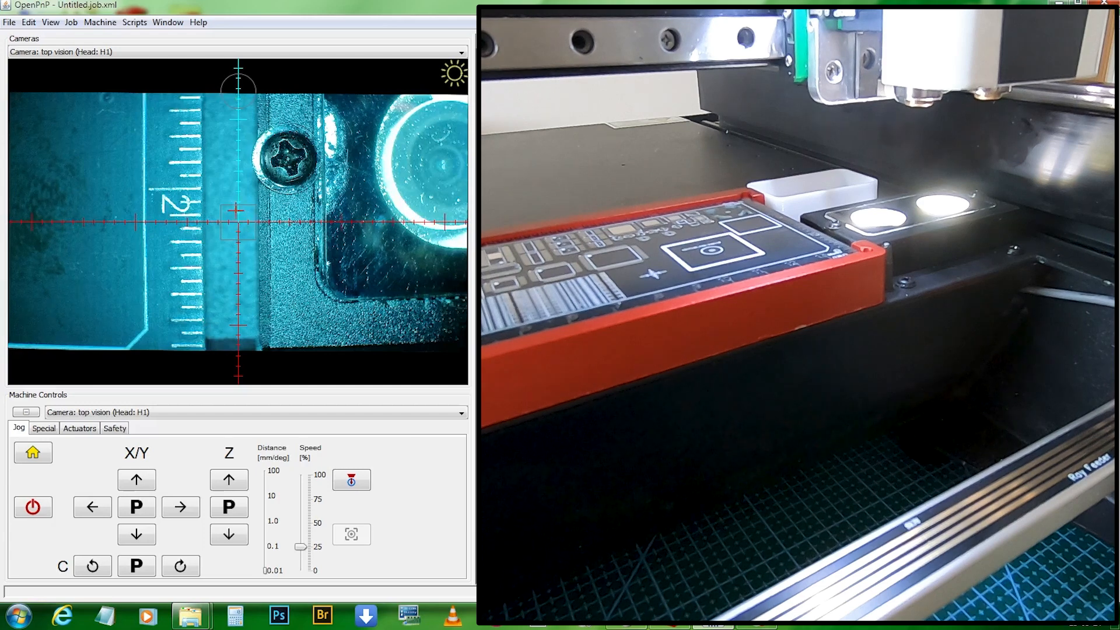
drag(239, 223, 320, 328)
scroll(206, 218, up, 10)
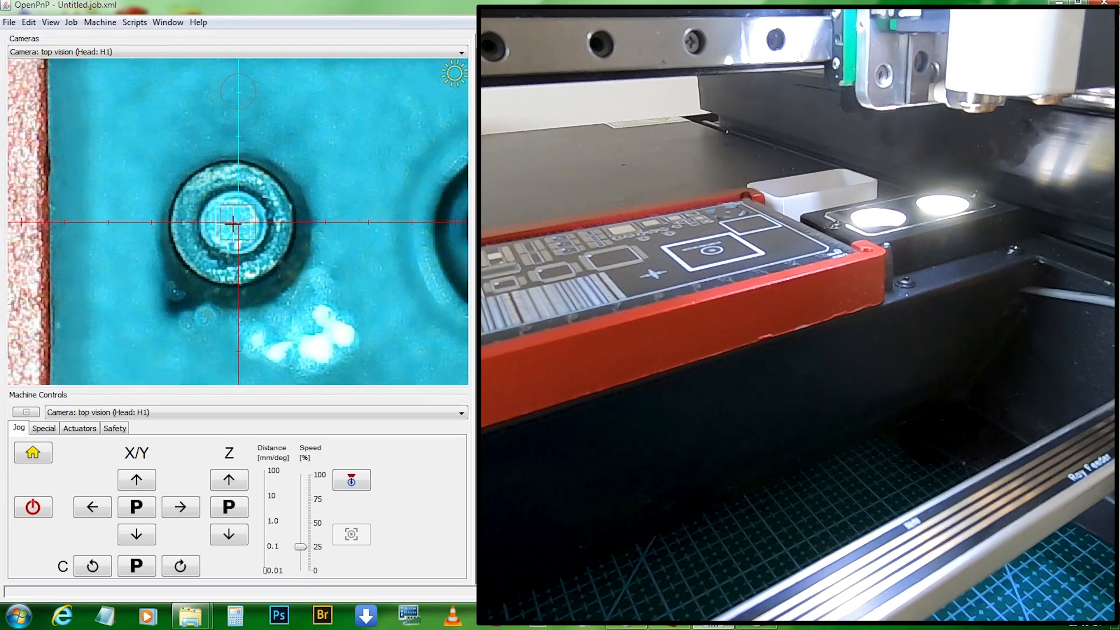
scroll(273, 303, up, 5)
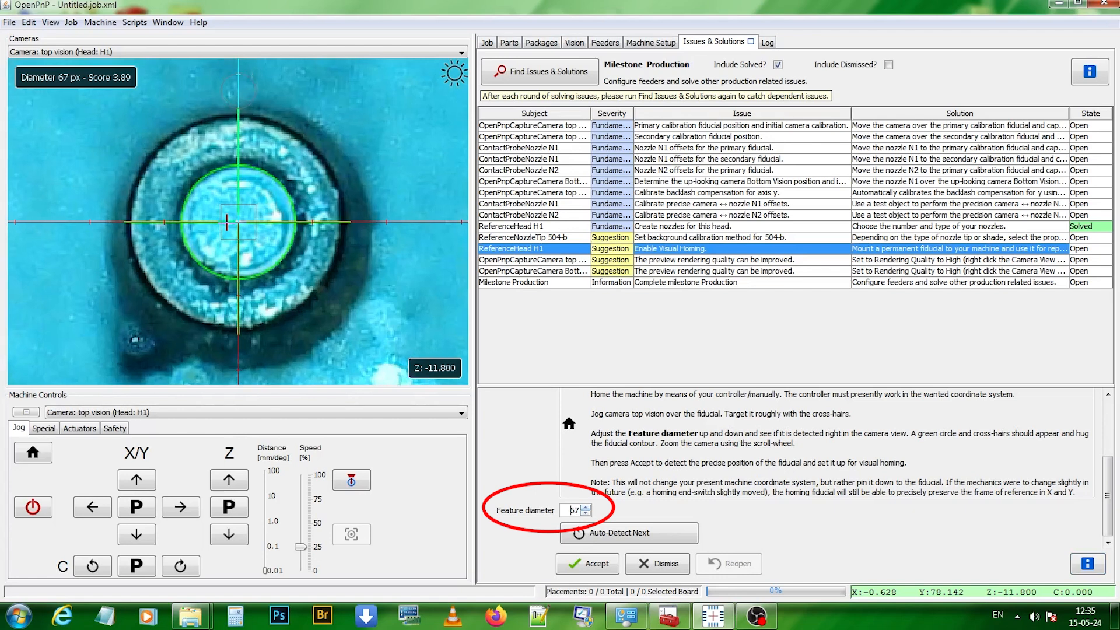
- Set the homing fiducial's feature diameter to 65 and accept the Enable Visual Homing solution
scroll(227, 222, up, 2)
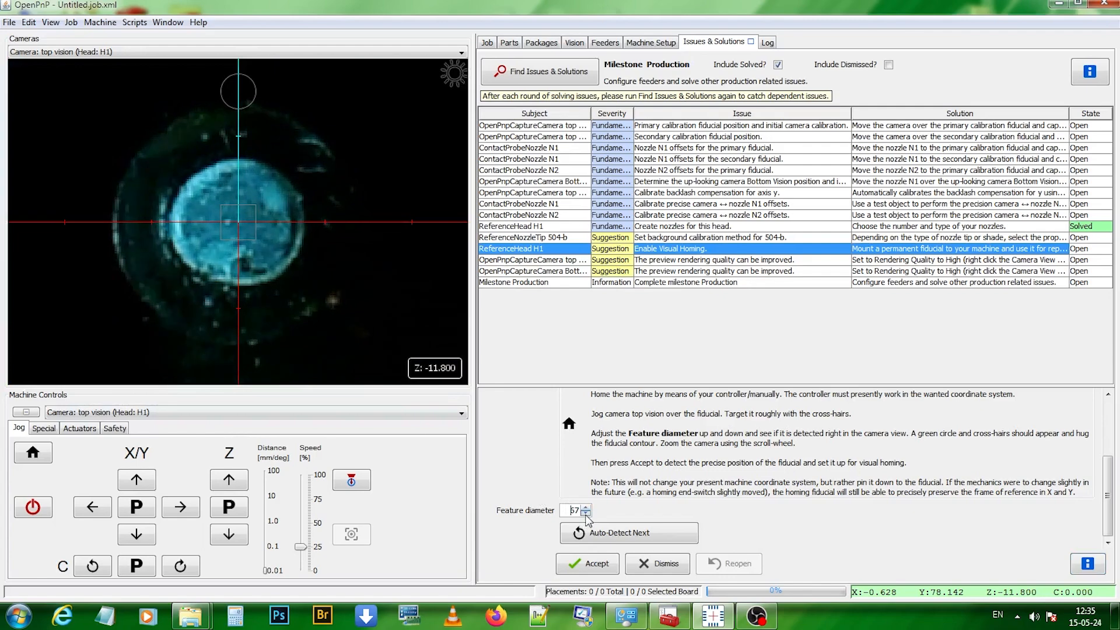
click(586, 514)
click(586, 514)
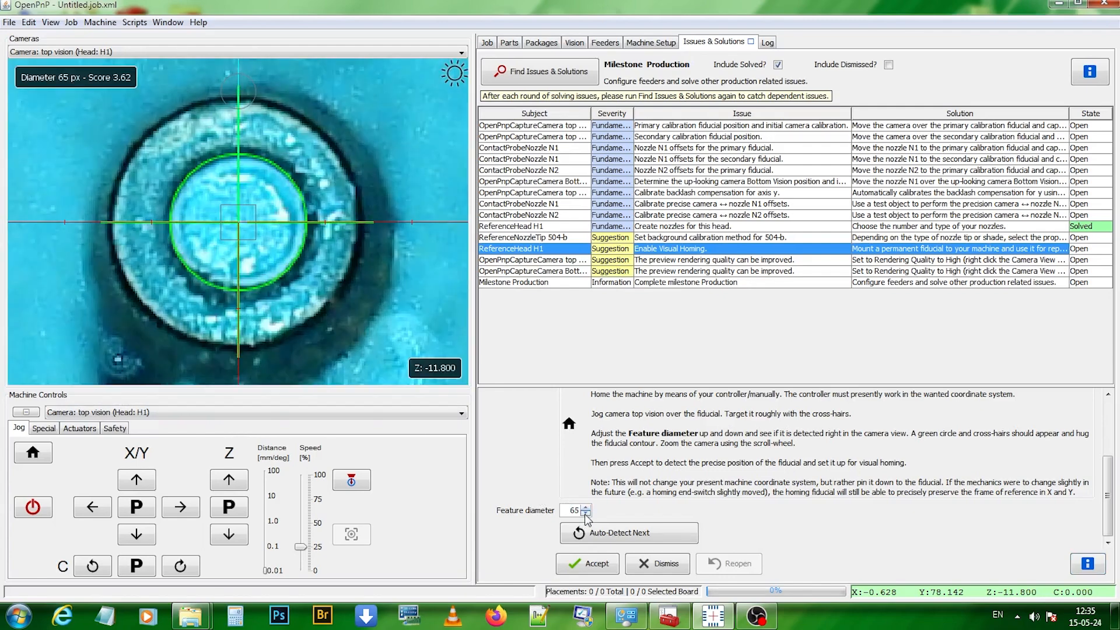
click(589, 564)
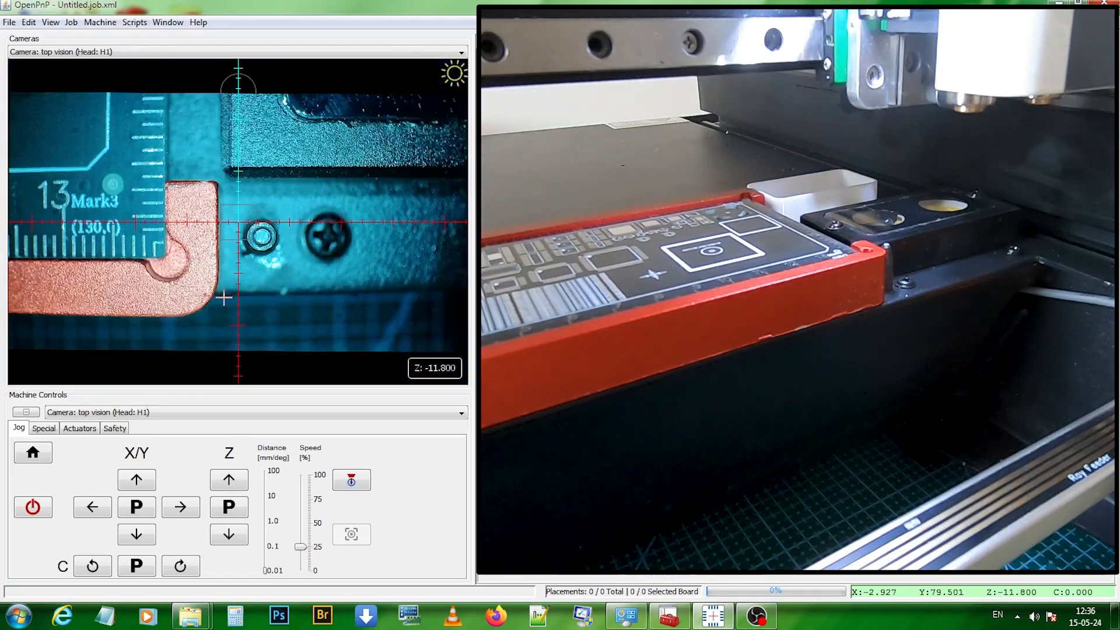
- Jog the camera away from the homing fiducial, home the machine to test visual homing, and inspect the fiducial's alignment up close
drag(234, 223, 27, 106)
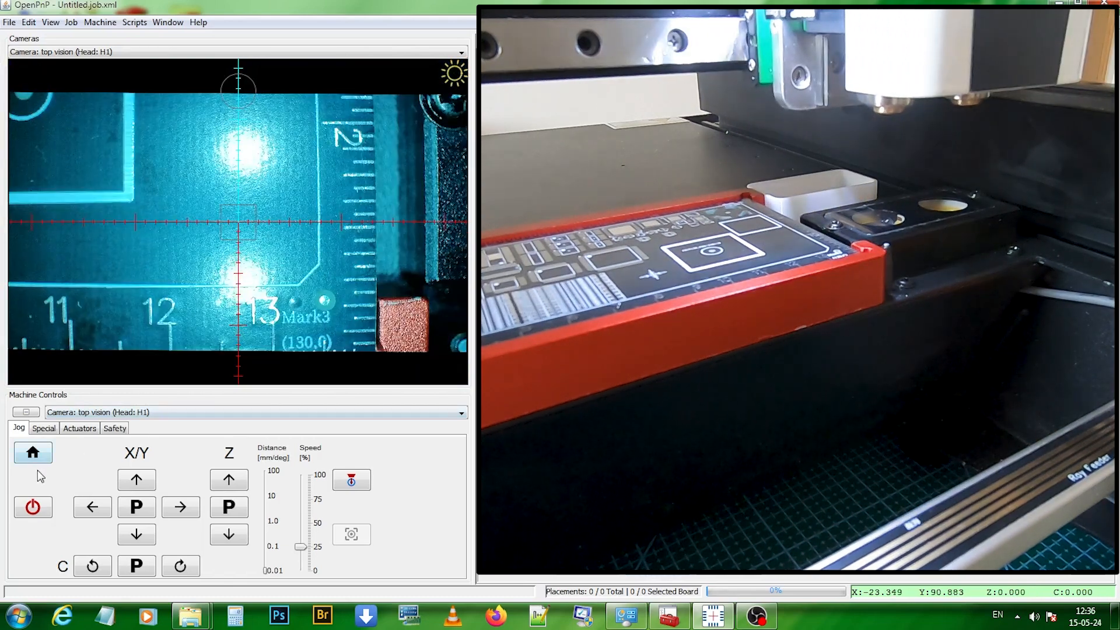
click(34, 453)
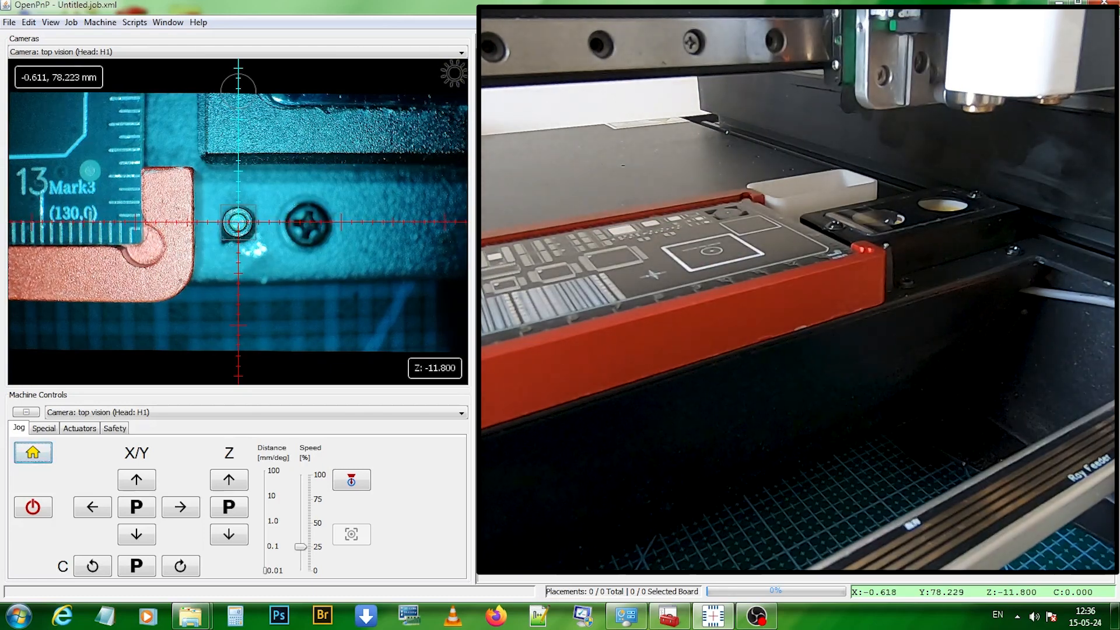
scroll(234, 232, up, 5)
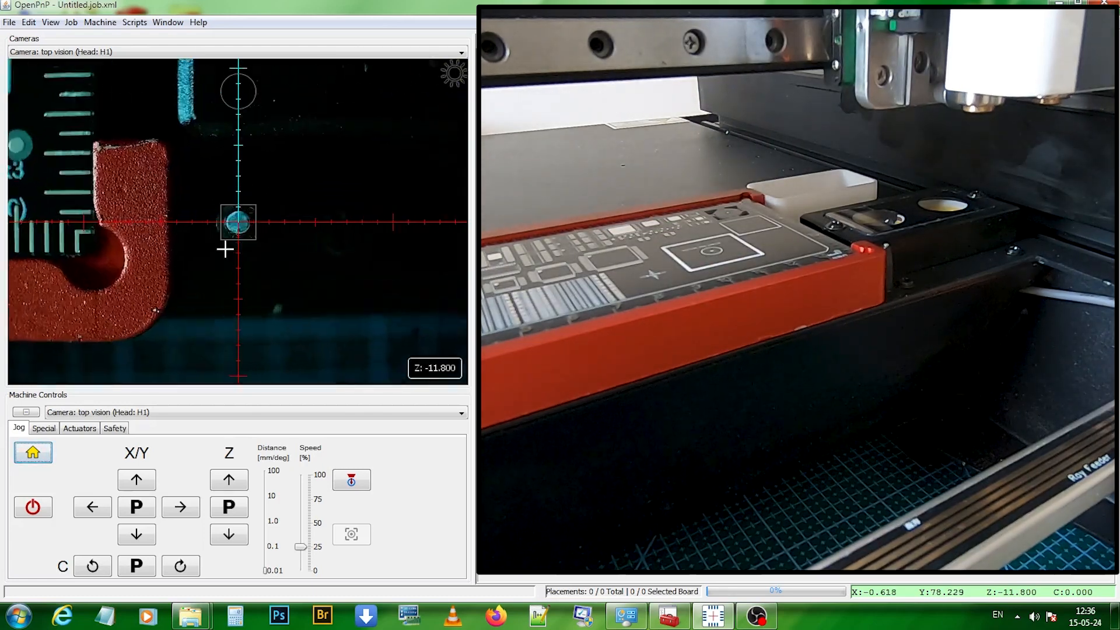
scroll(236, 232, up, 2)
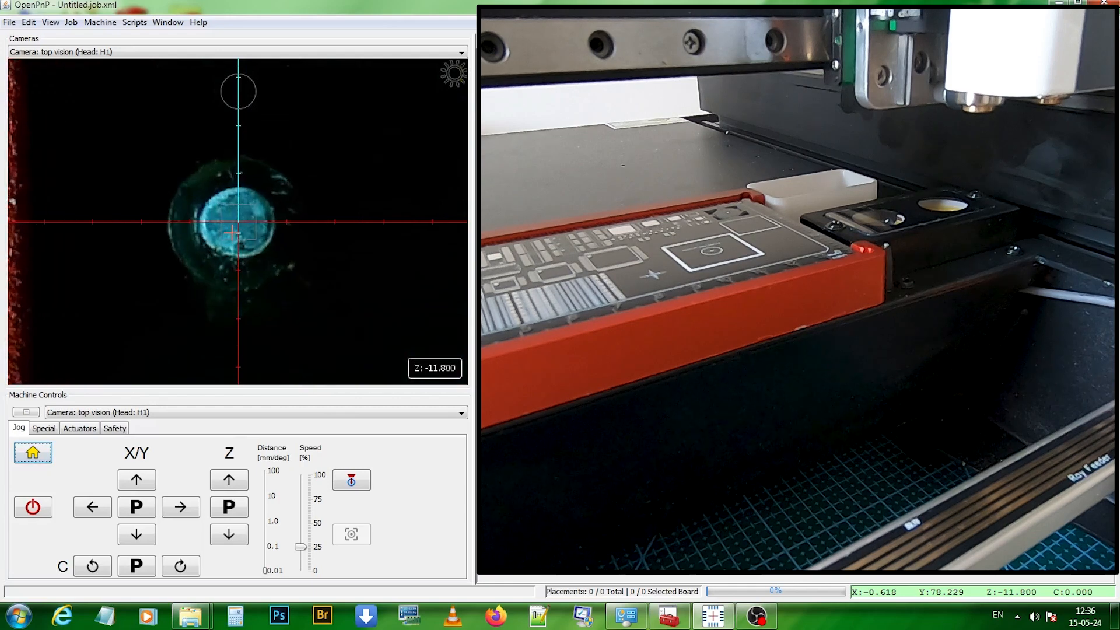
click(32, 452)
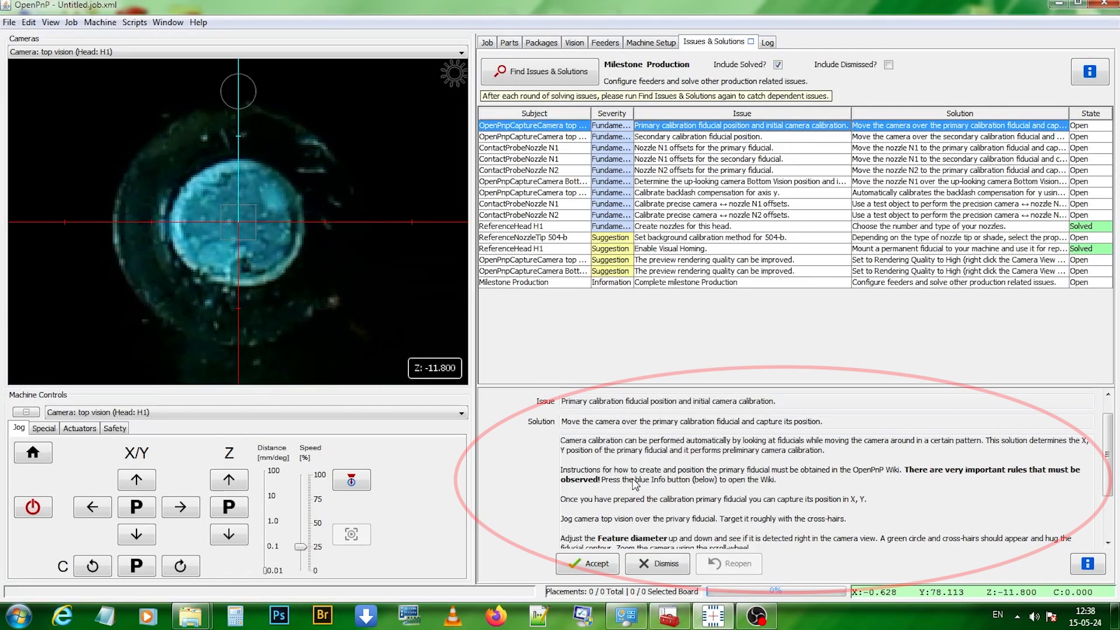
- Read the primary calibration fiducial instructions and jog the top vision camera roughly over the circled fiducial on the calibration board
scroll(635, 484, down, 3)
scroll(159, 139, down, 5)
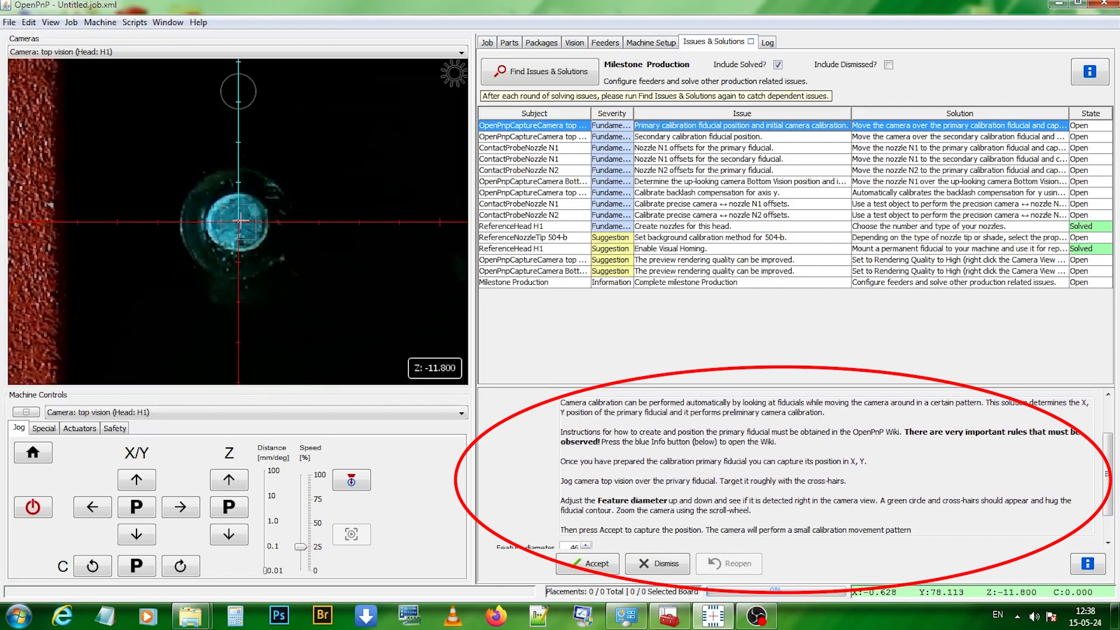
scroll(222, 202, down, 5)
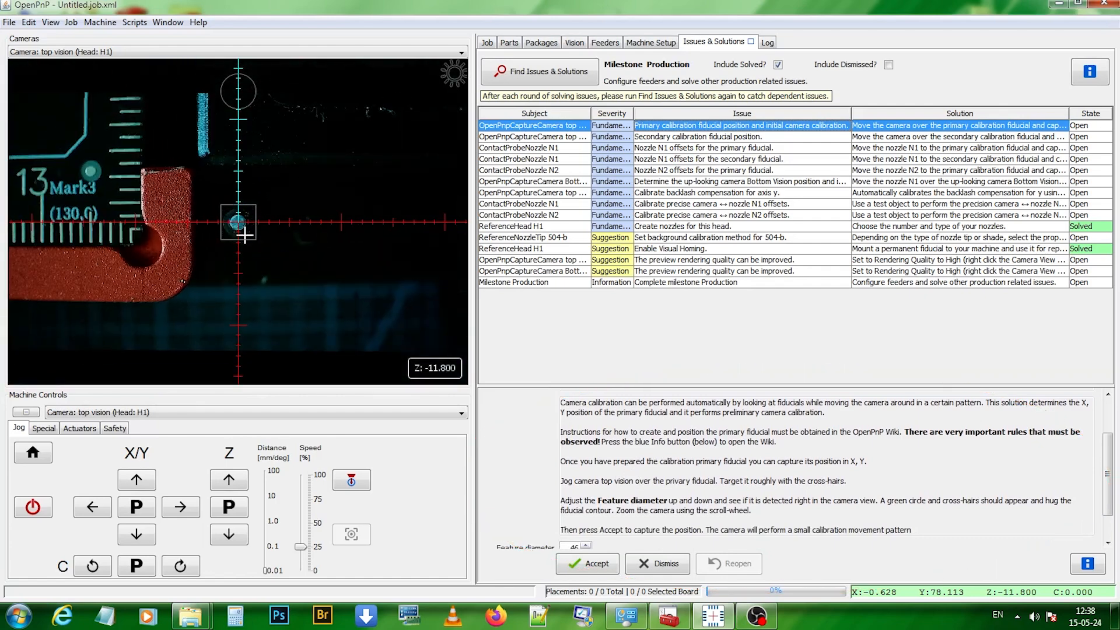
drag(245, 235, 62, 111)
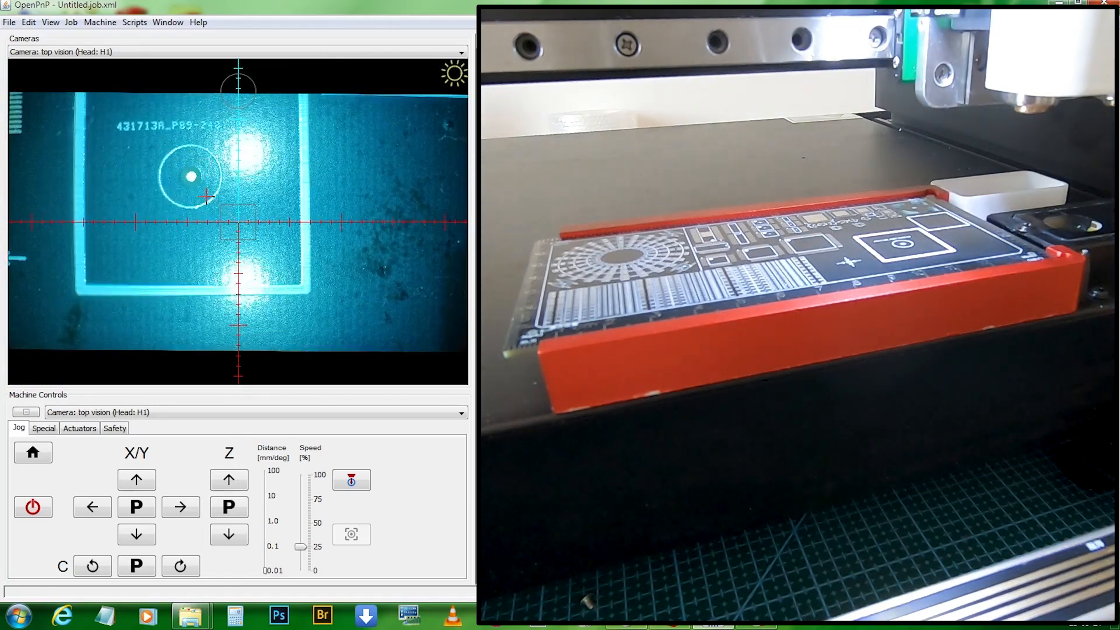
scroll(238, 229, up, 10)
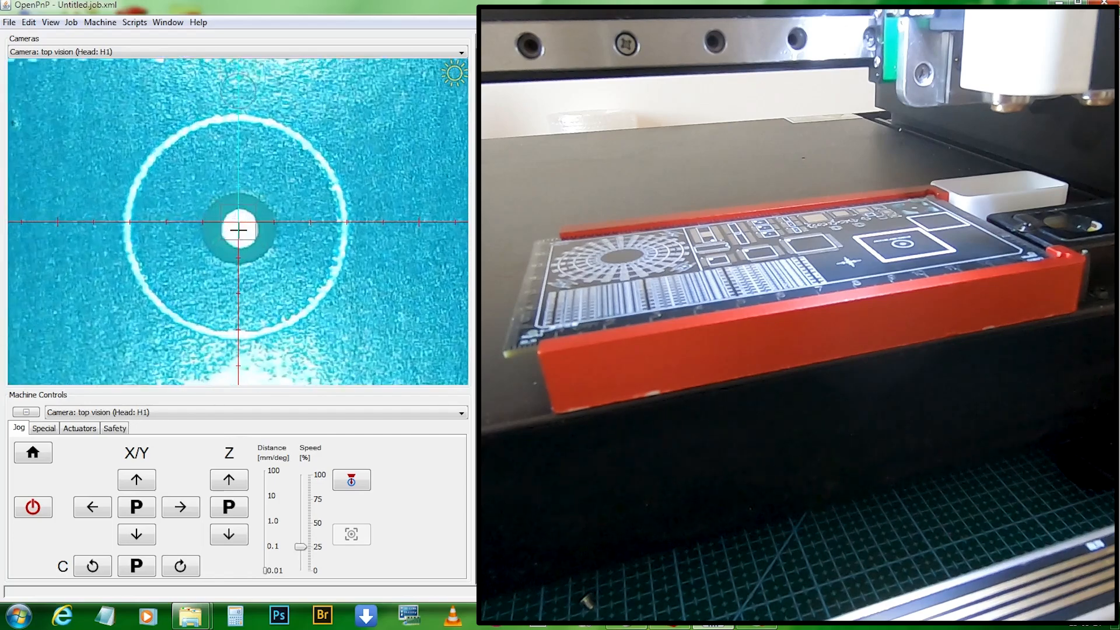
scroll(238, 228, up, 3)
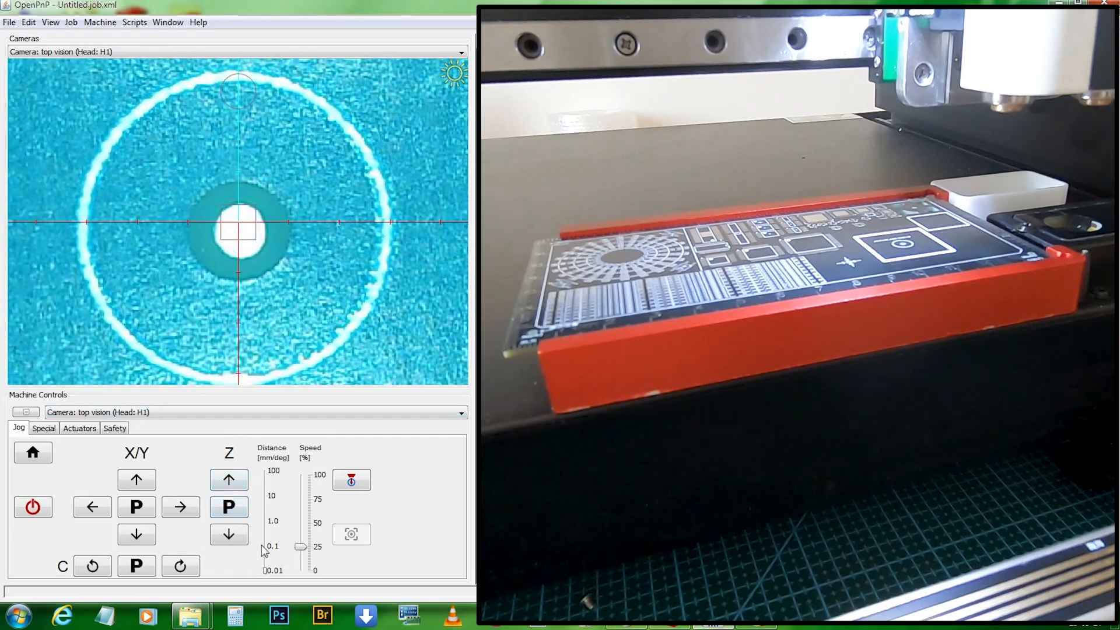
- Set the jog distance to 0.1 mm and nudge the camera in X and Y to centre the primary fiducial under the cross-hairs
click(265, 552)
click(135, 536)
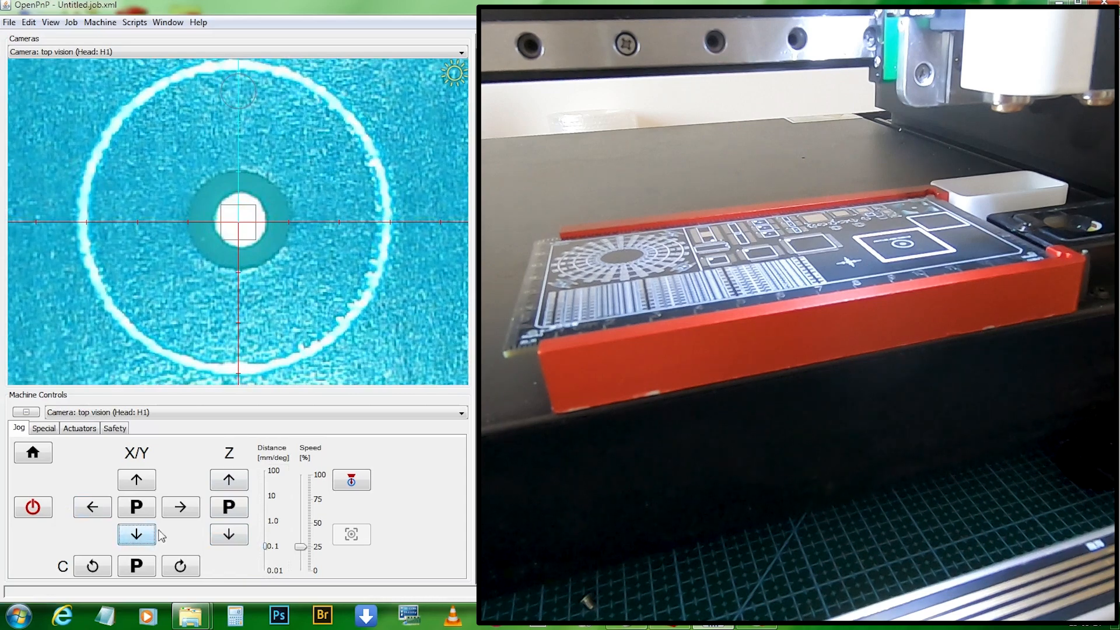
click(184, 512)
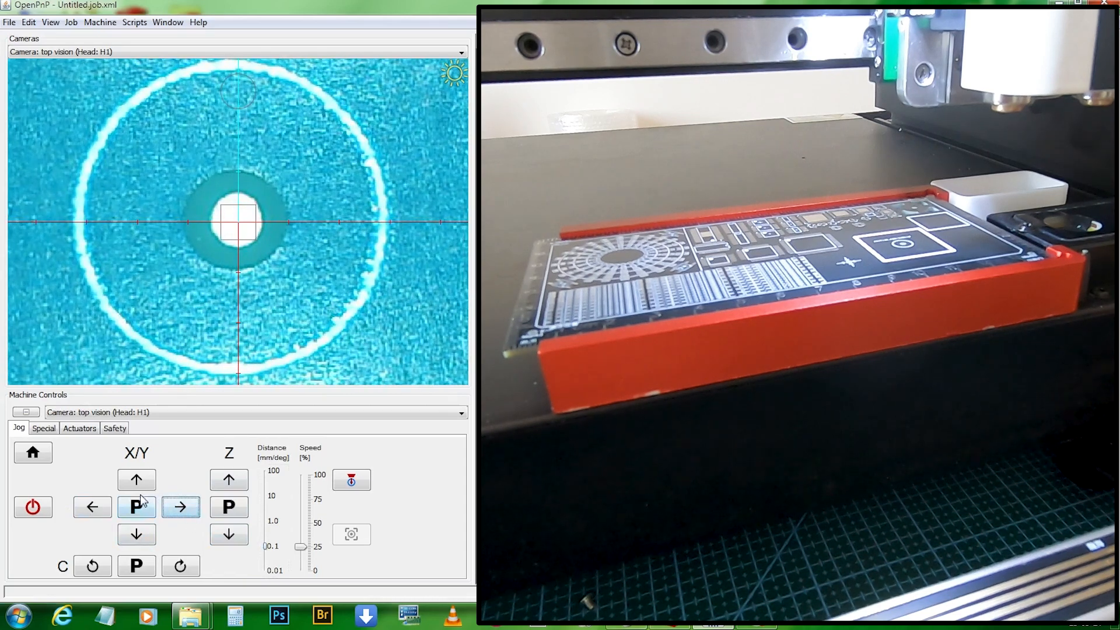
click(139, 484)
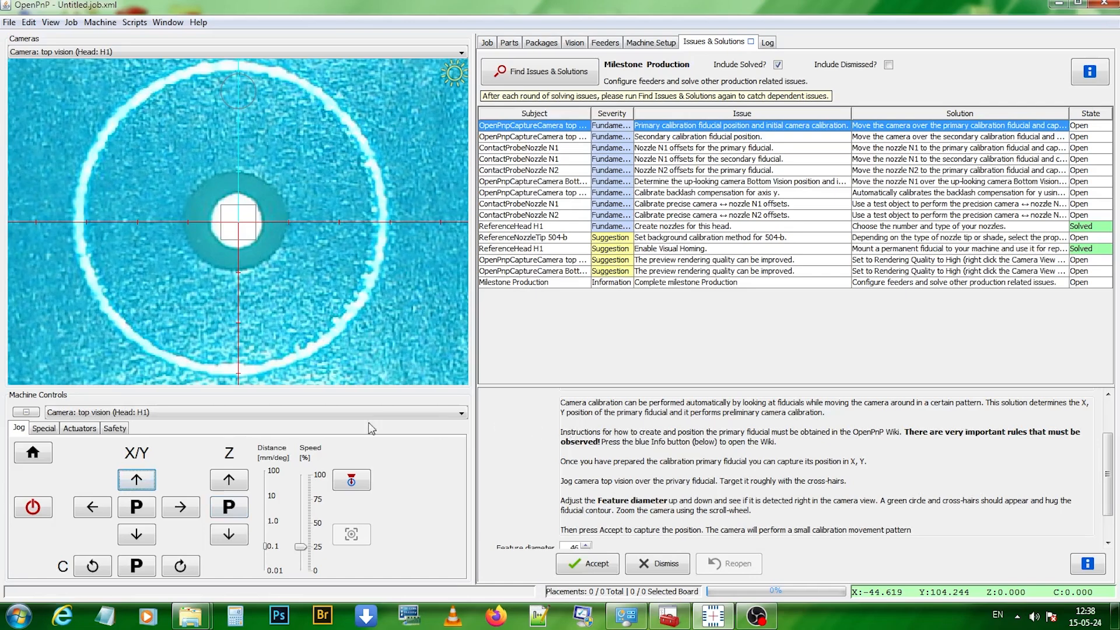
- With a final 0.1 mm nudge in negative X, set the primary fiducial's feature diameter to 43 and accept the calibration solution
click(89, 508)
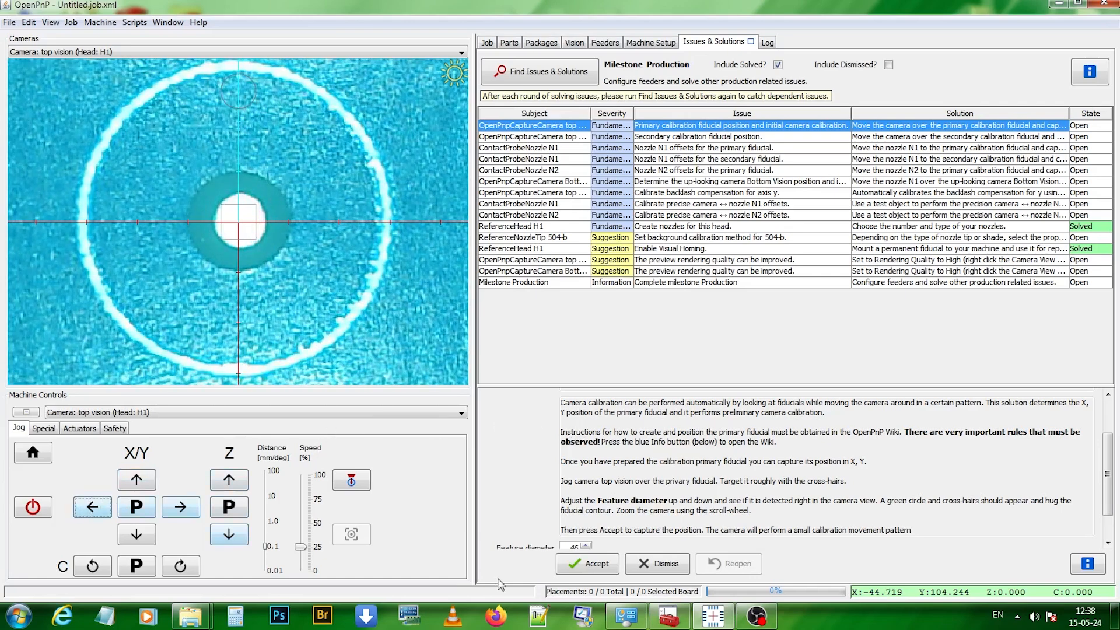
scroll(711, 479, down, 3)
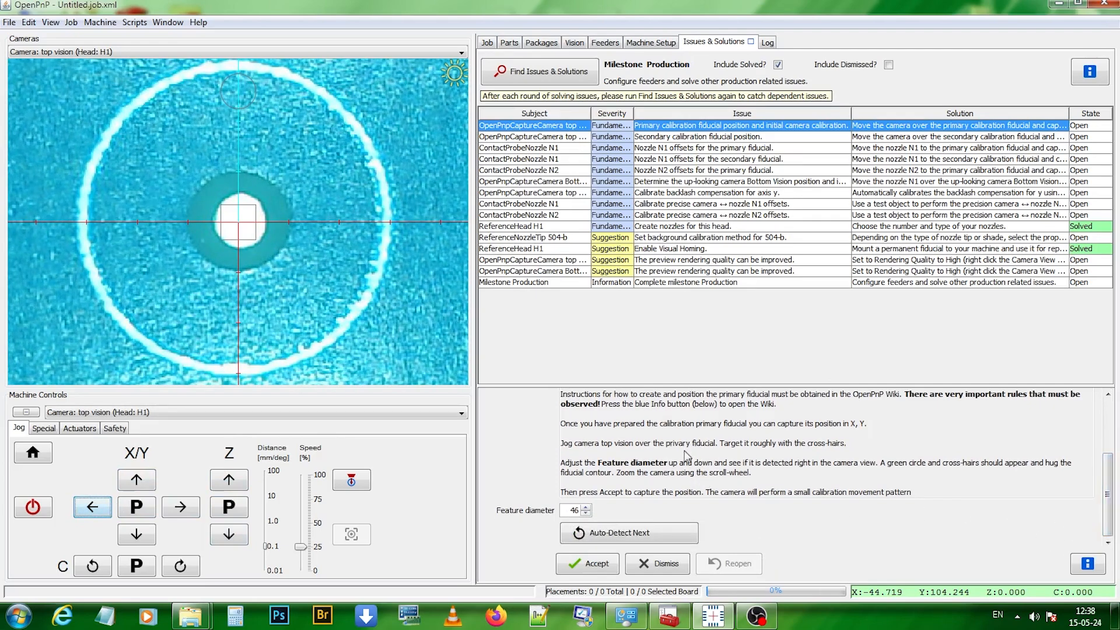
click(586, 513)
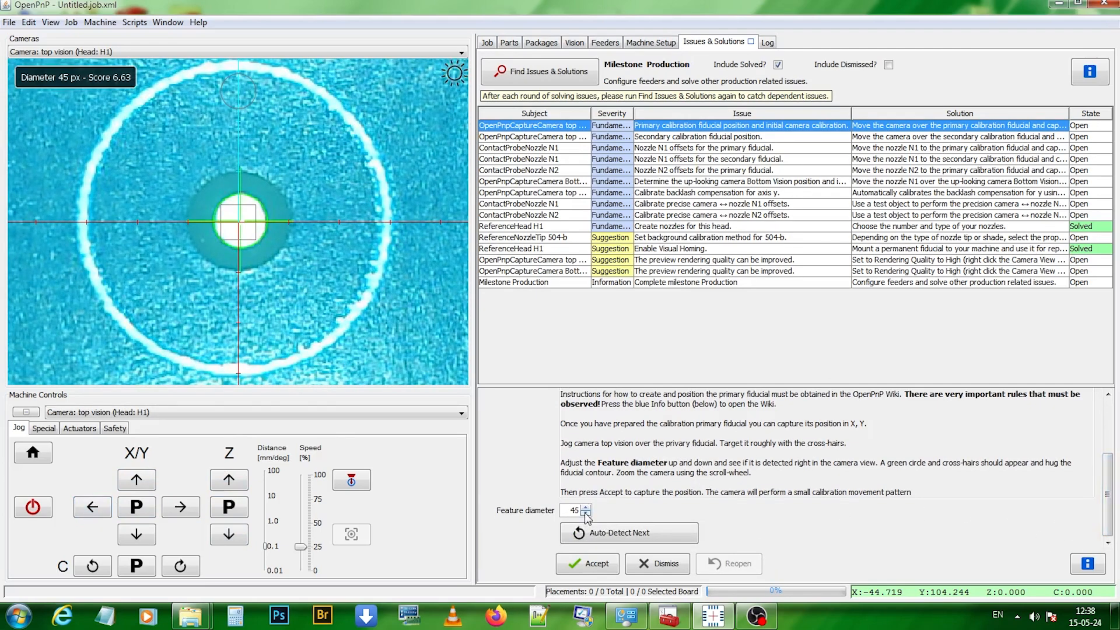
click(586, 513)
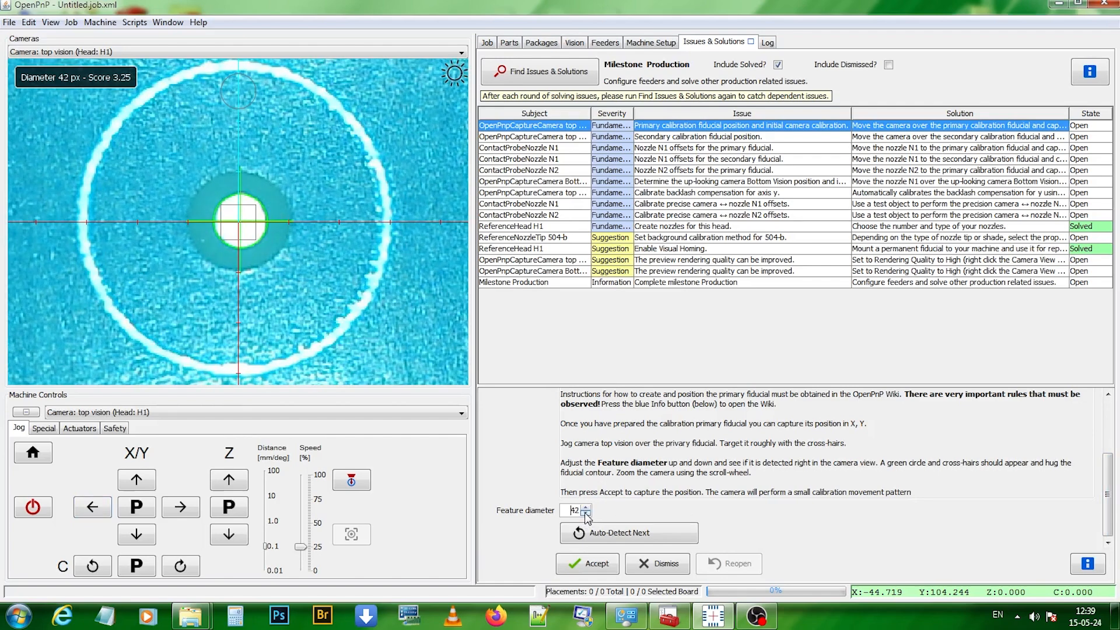
click(586, 513)
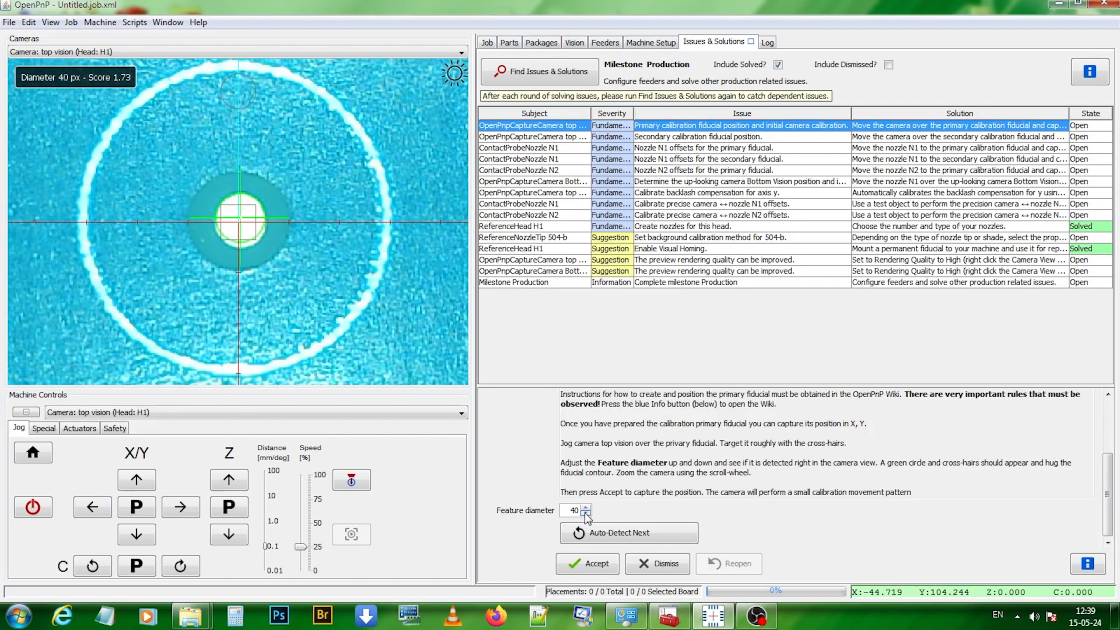
click(585, 513)
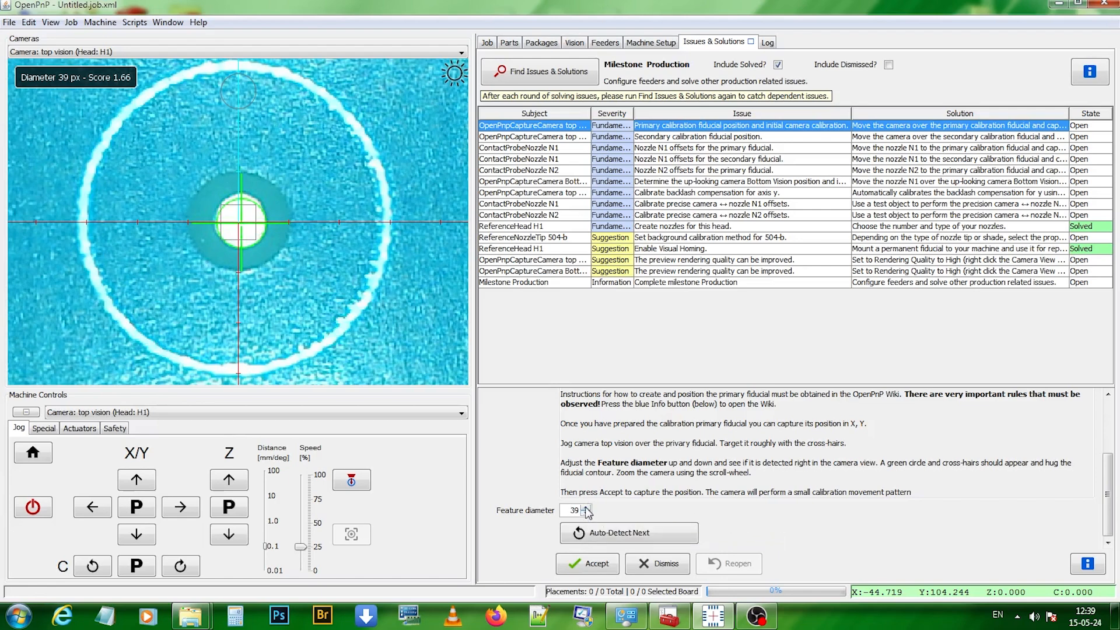
click(586, 507)
click(585, 508)
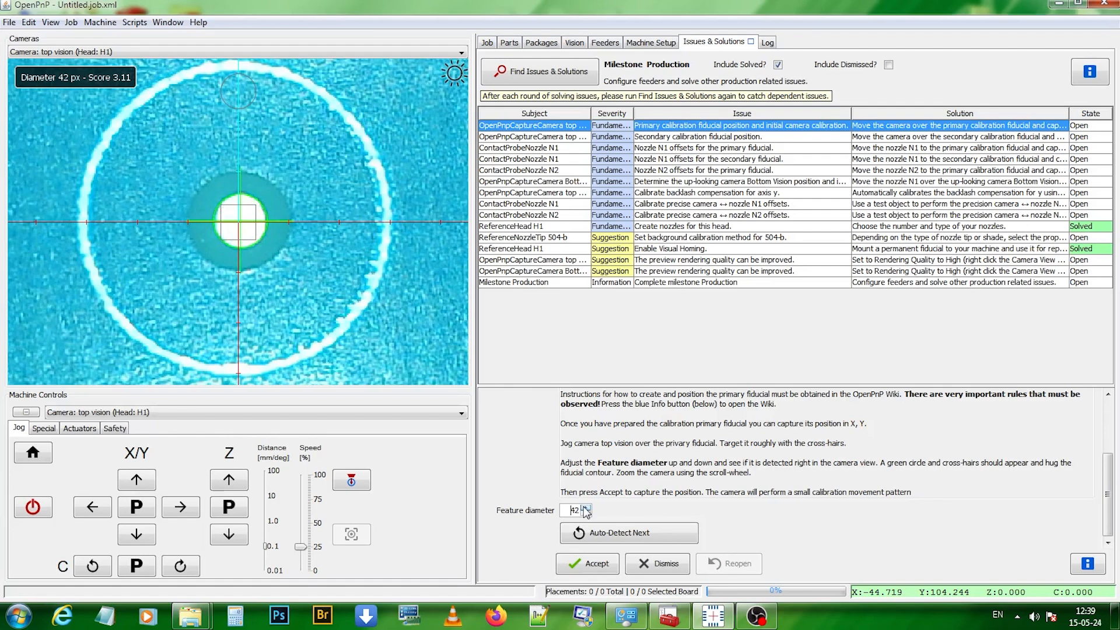
click(586, 507)
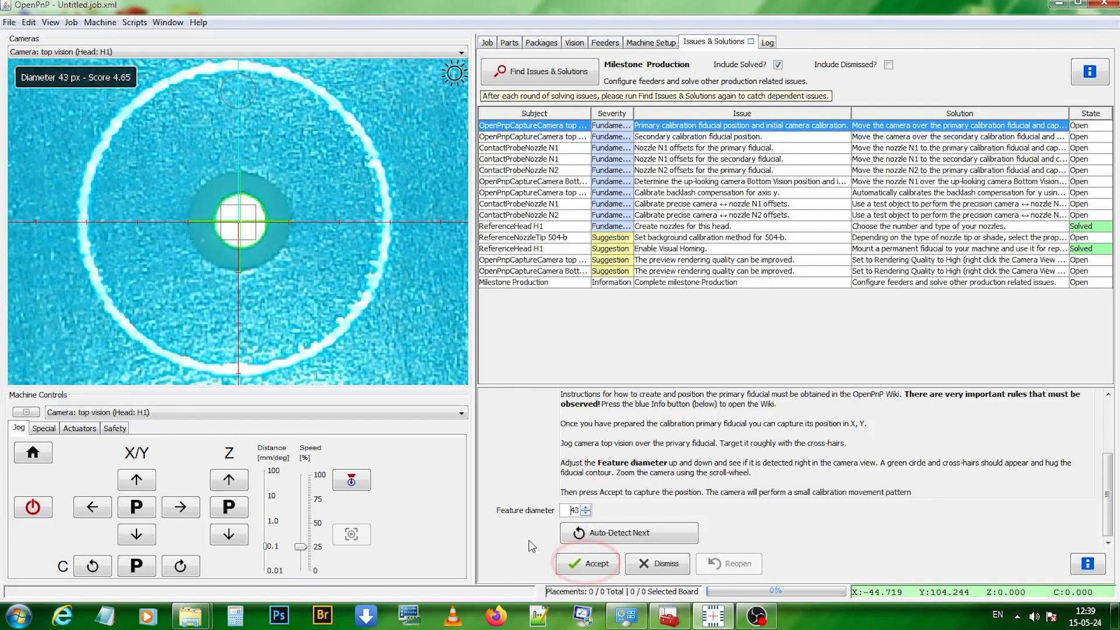
click(591, 563)
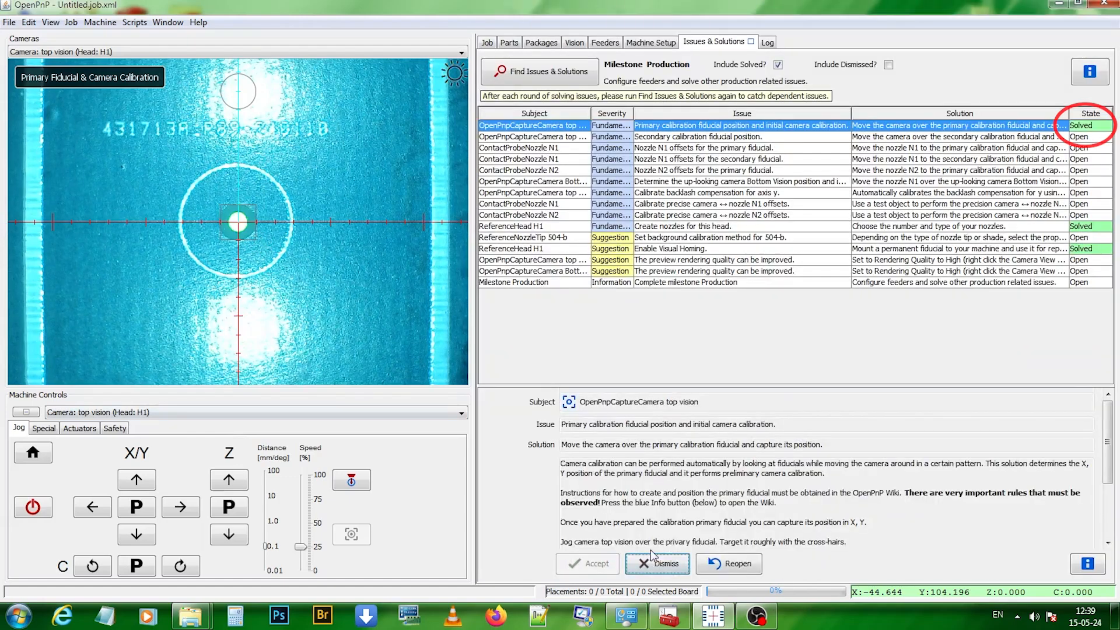
- Re-enable the low soft limit on both the x and y controller axes in the machine setup and apply each change
click(661, 46)
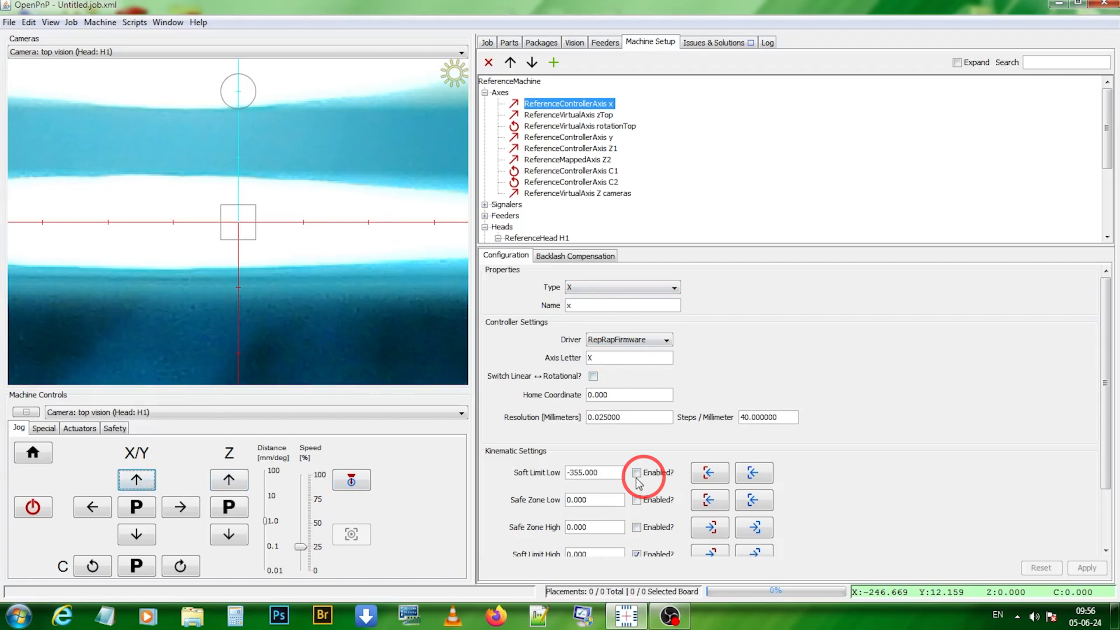
click(637, 475)
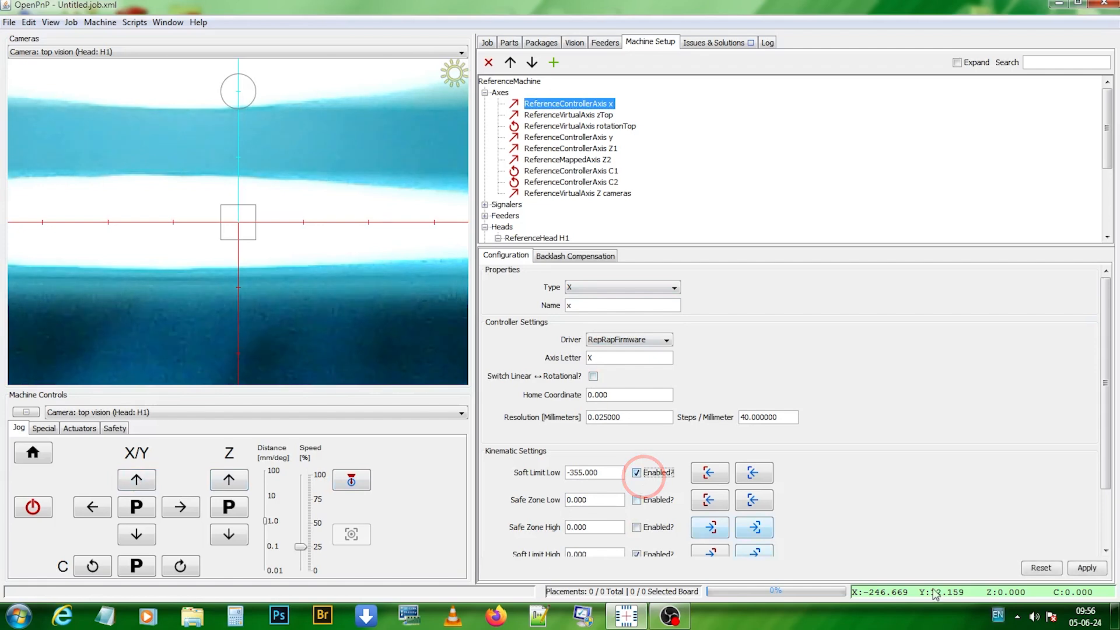
click(1085, 566)
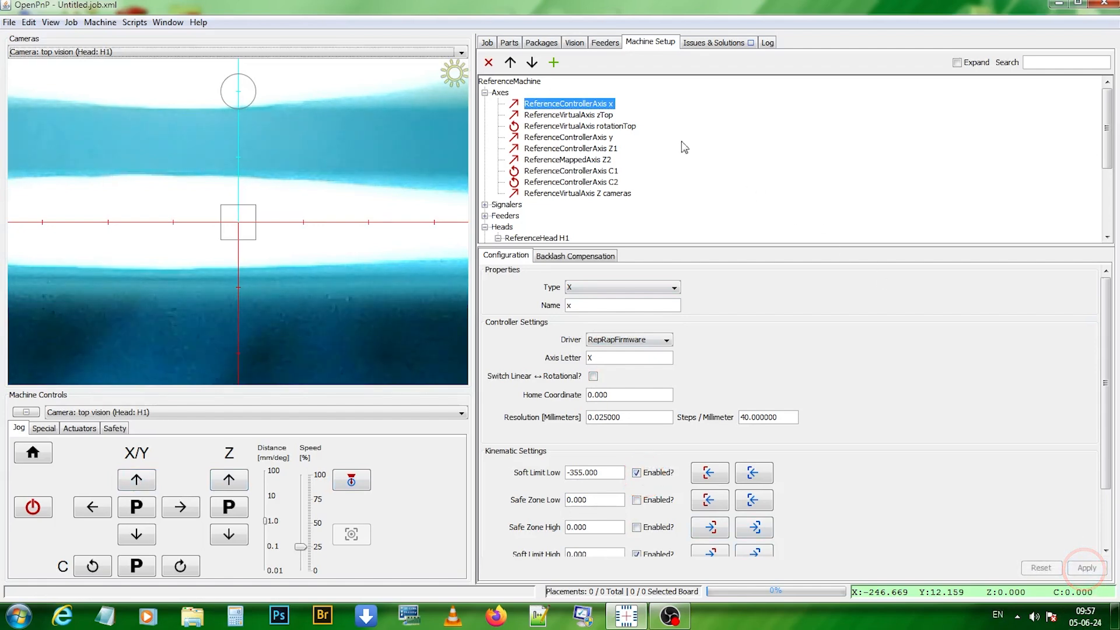
click(601, 137)
click(637, 473)
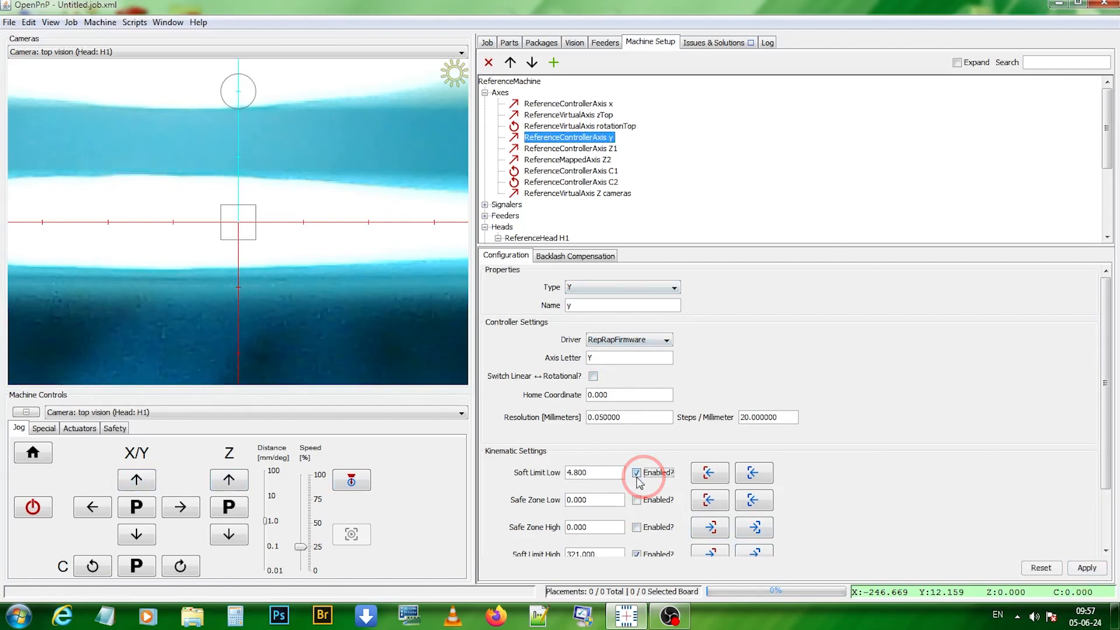
click(1085, 568)
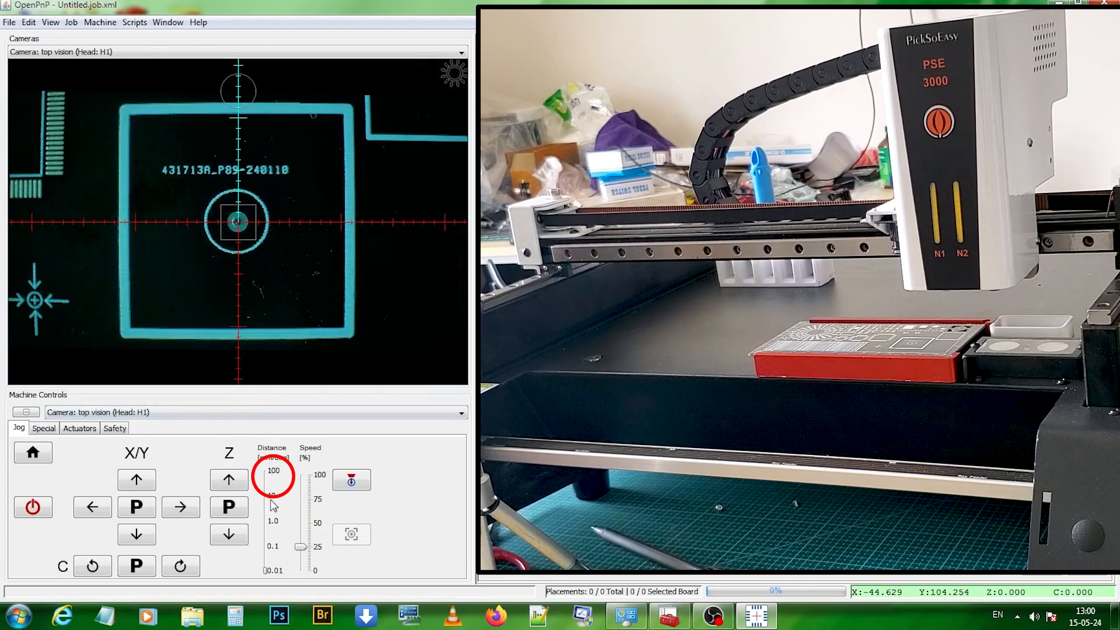
- Set the jog distance to 100 mm and jog the head 200 mm in negative X away from the calibration board
click(271, 500)
click(267, 474)
click(267, 474)
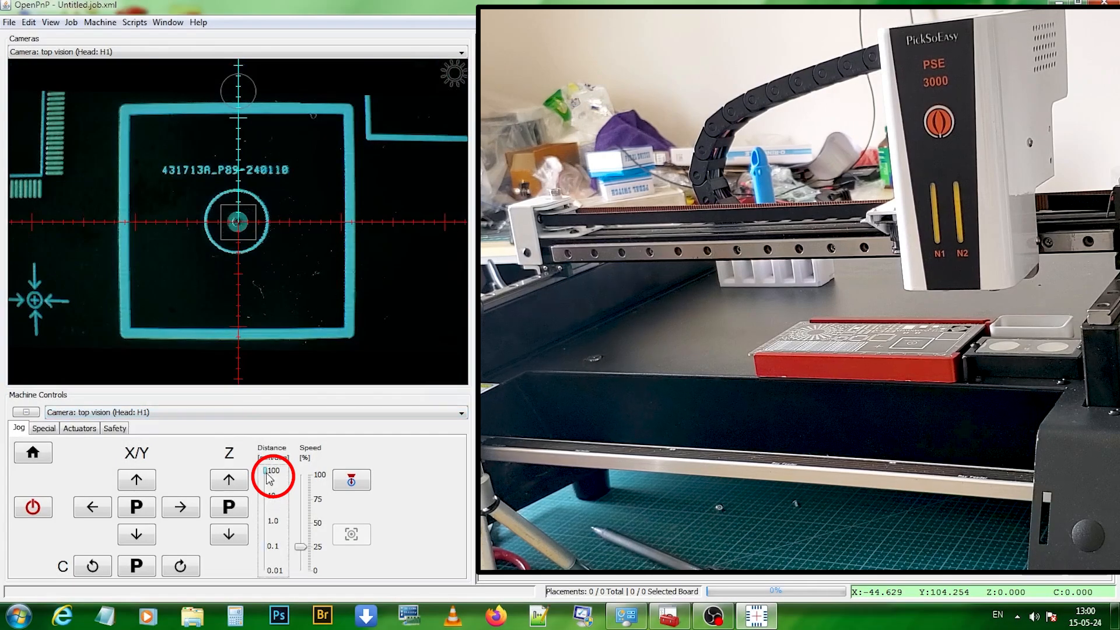
click(92, 507)
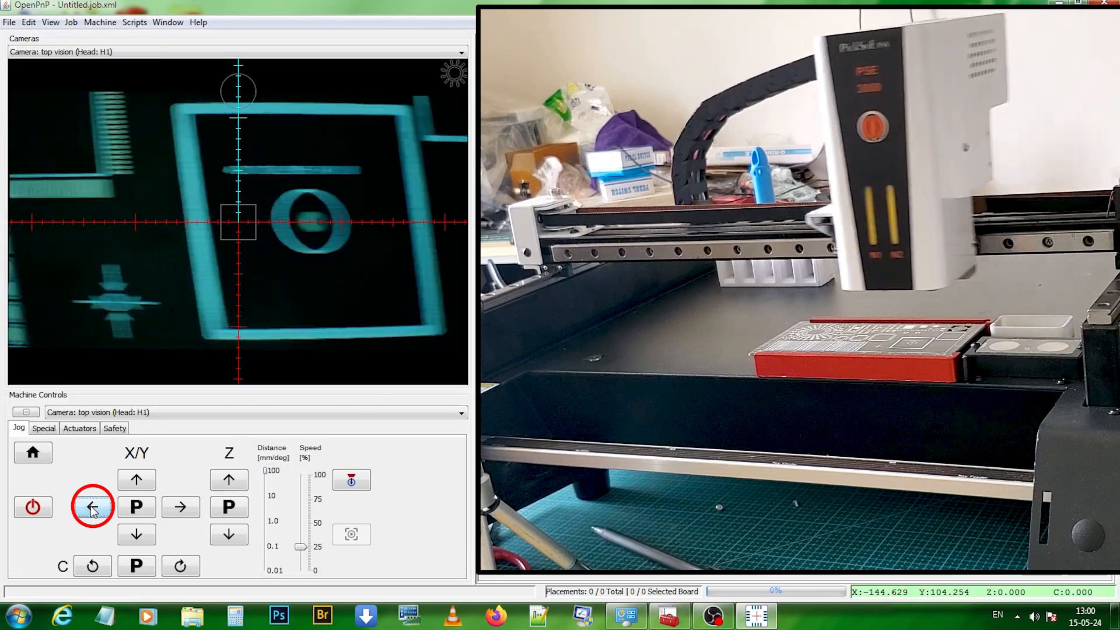
click(92, 507)
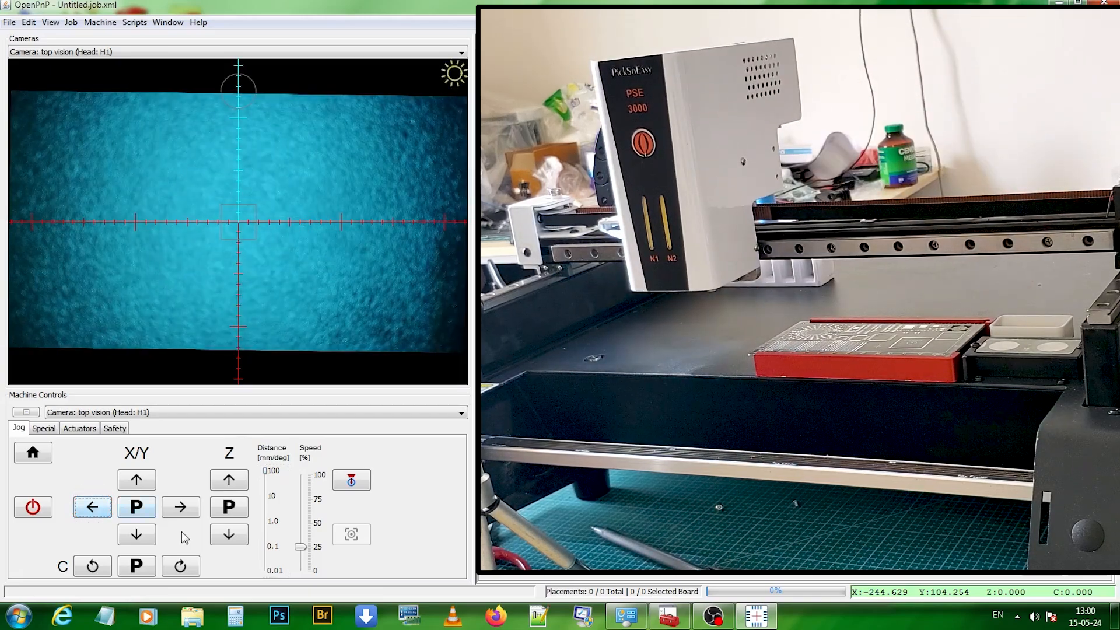
- Set the jog distance to 10 mm and jog the head in negative X to -354.629, close to the low soft limit
click(270, 496)
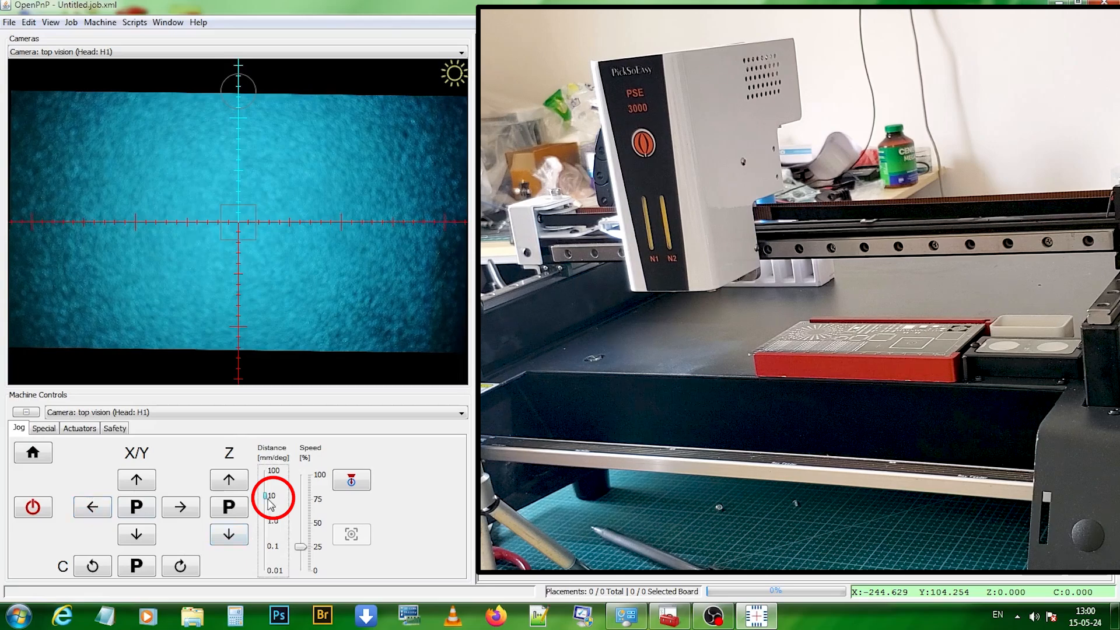
click(92, 507)
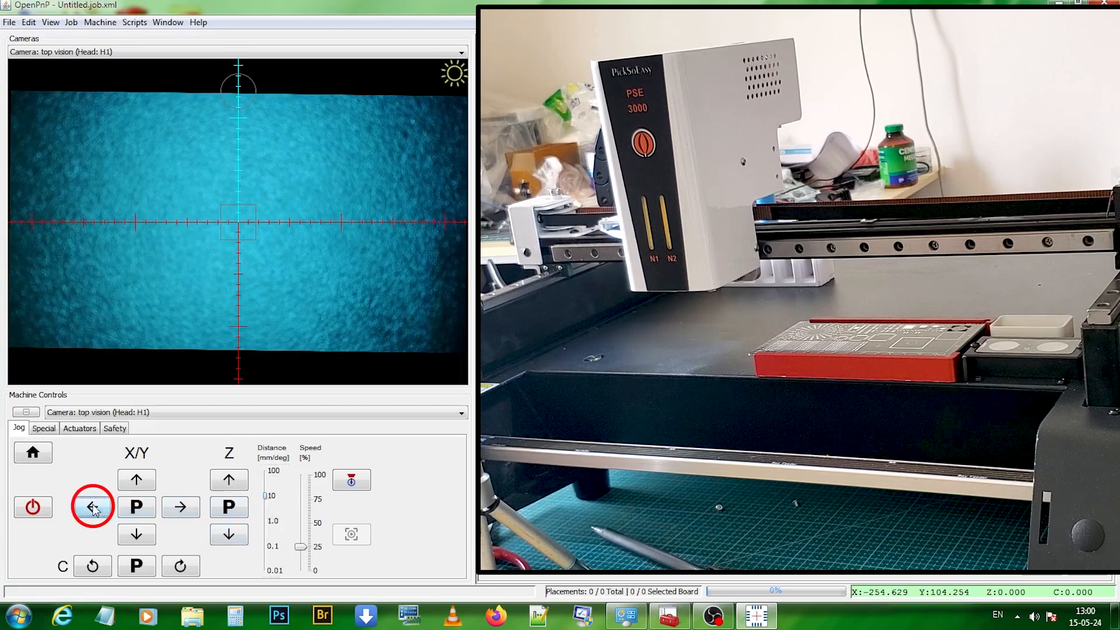
click(93, 508)
click(93, 508)
click(94, 508)
click(94, 508)
click(93, 508)
click(93, 508)
click(94, 508)
click(94, 508)
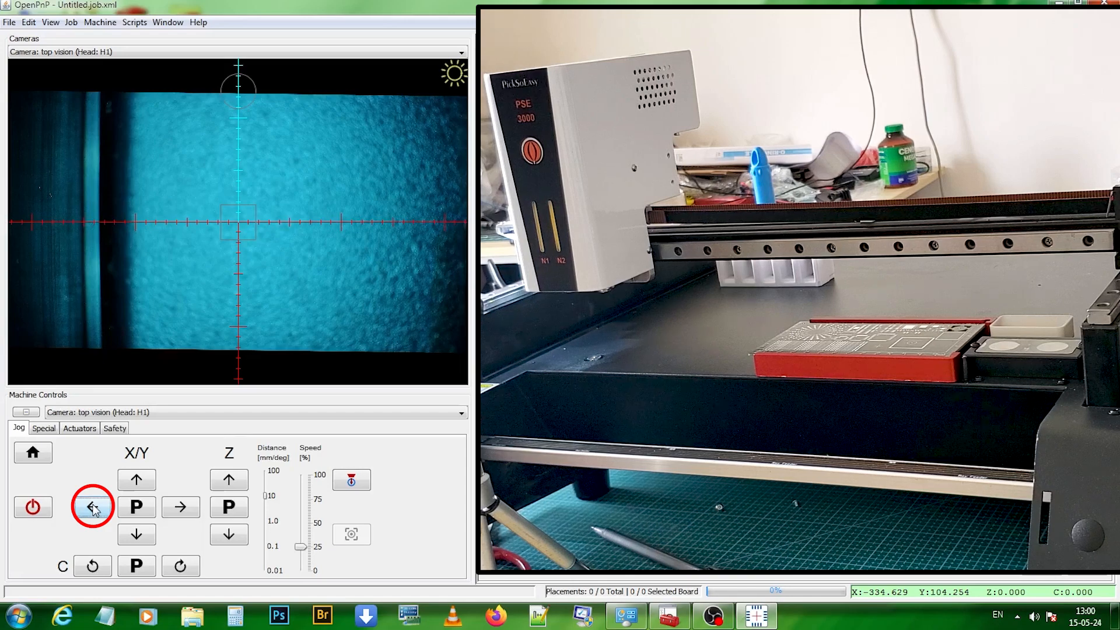
click(93, 508)
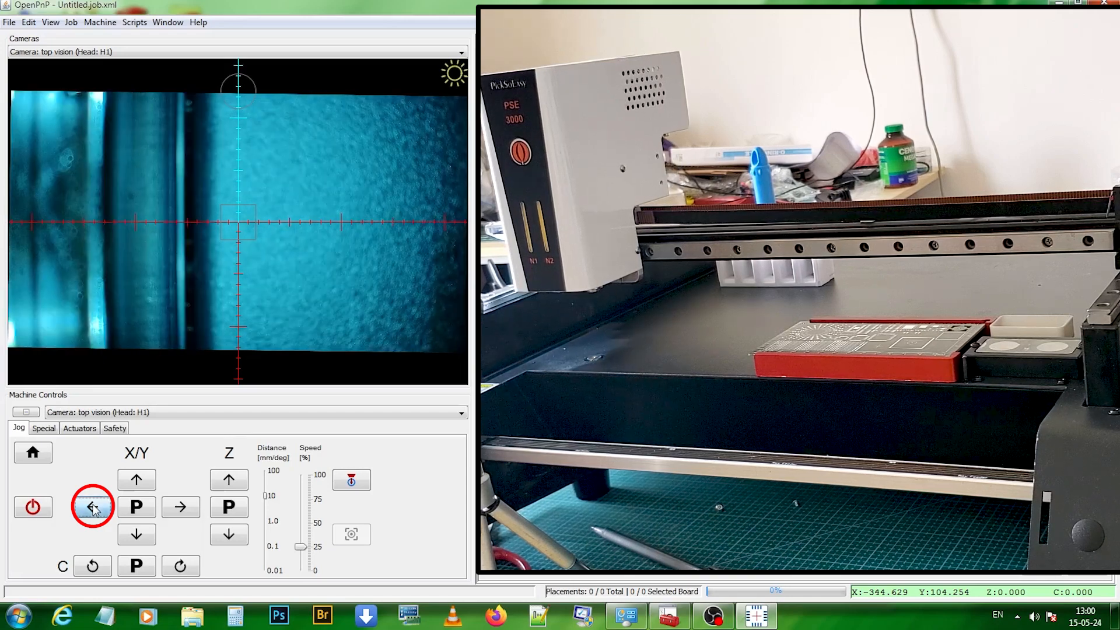
click(93, 508)
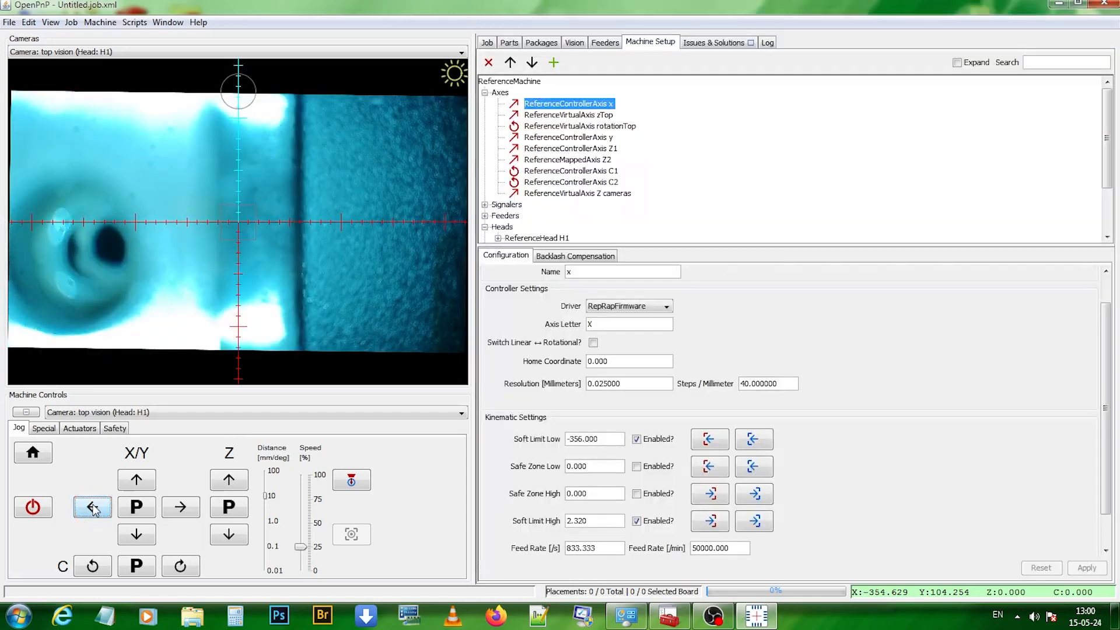
- Test the X axis's low soft limit of -356 mm by jogging in negative X in 1 mm increments until it is exceeded
click(273, 521)
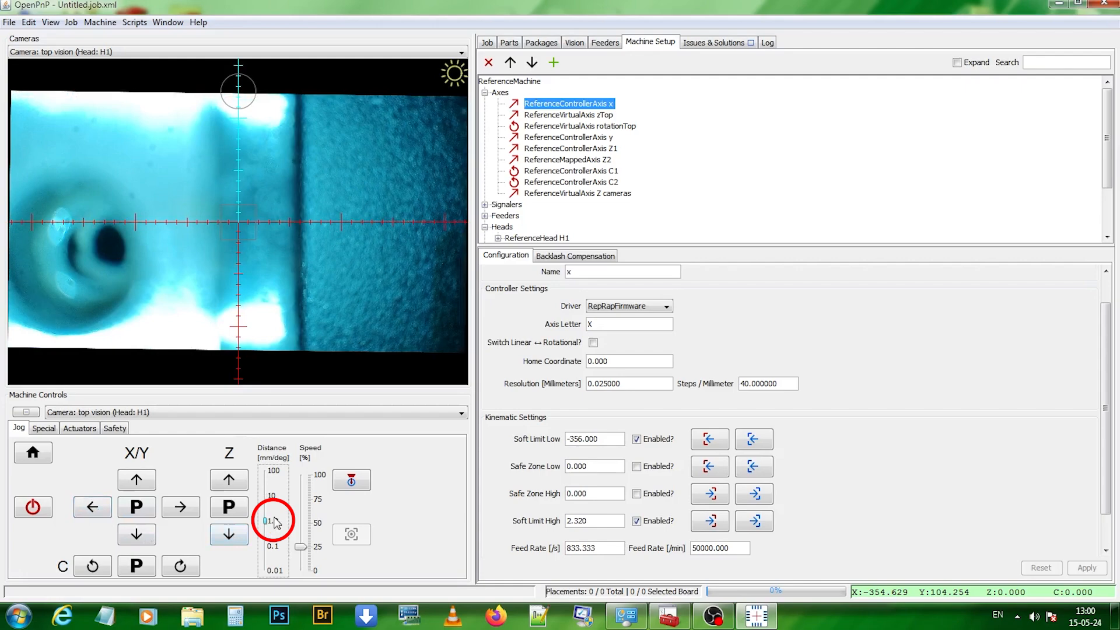
click(80, 510)
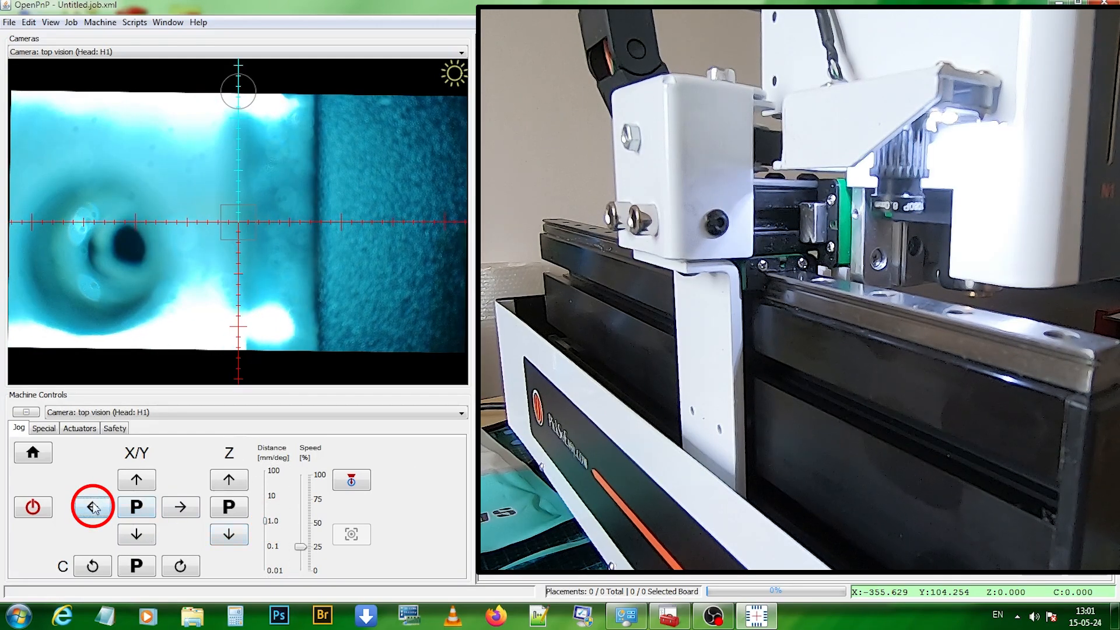
click(94, 508)
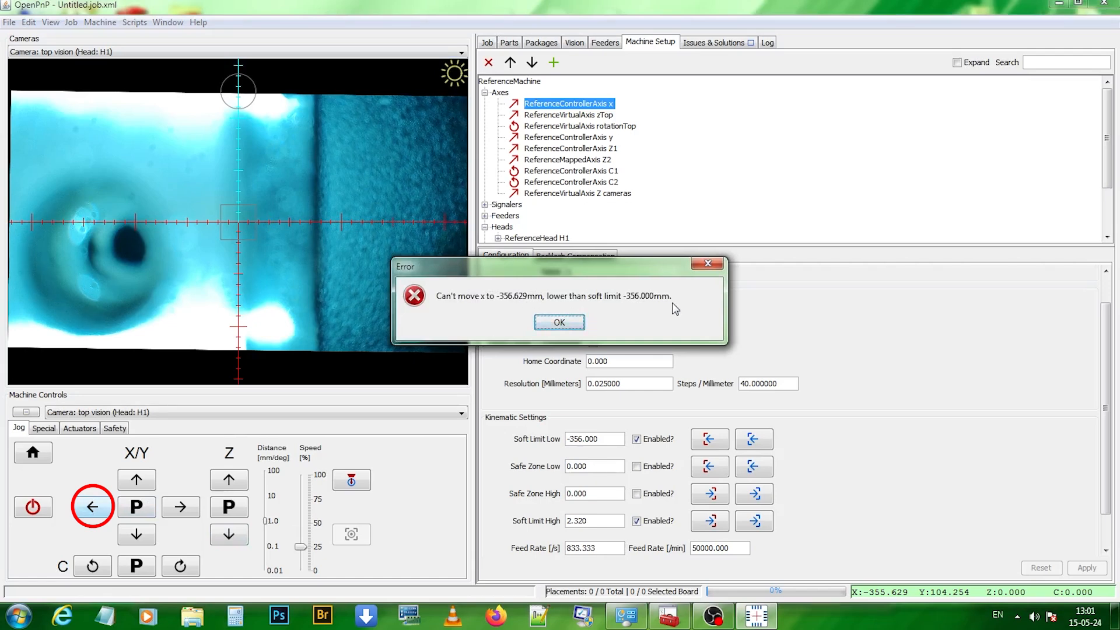
click(558, 323)
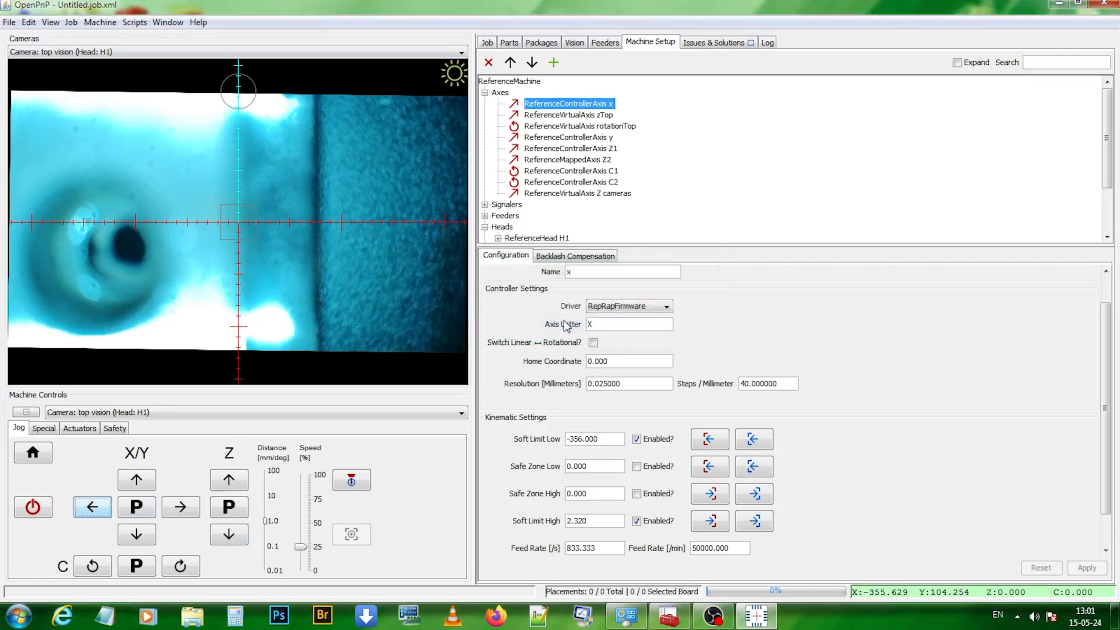
- Set the jog distance to 100 mm and jog the head 300 mm in positive X, back over the calibration board
click(263, 511)
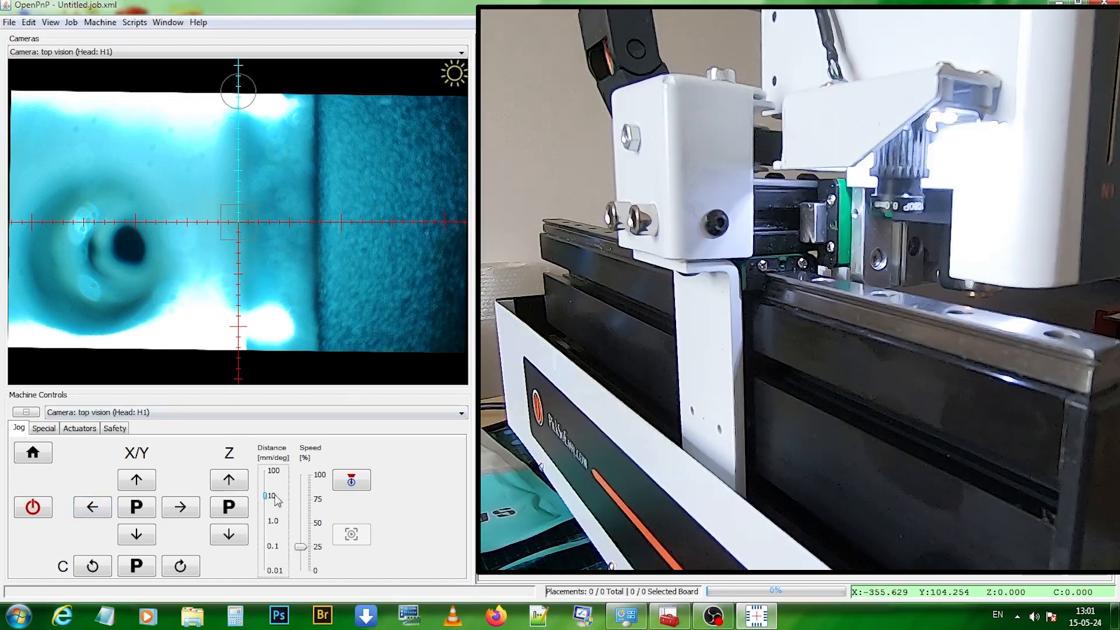
click(182, 512)
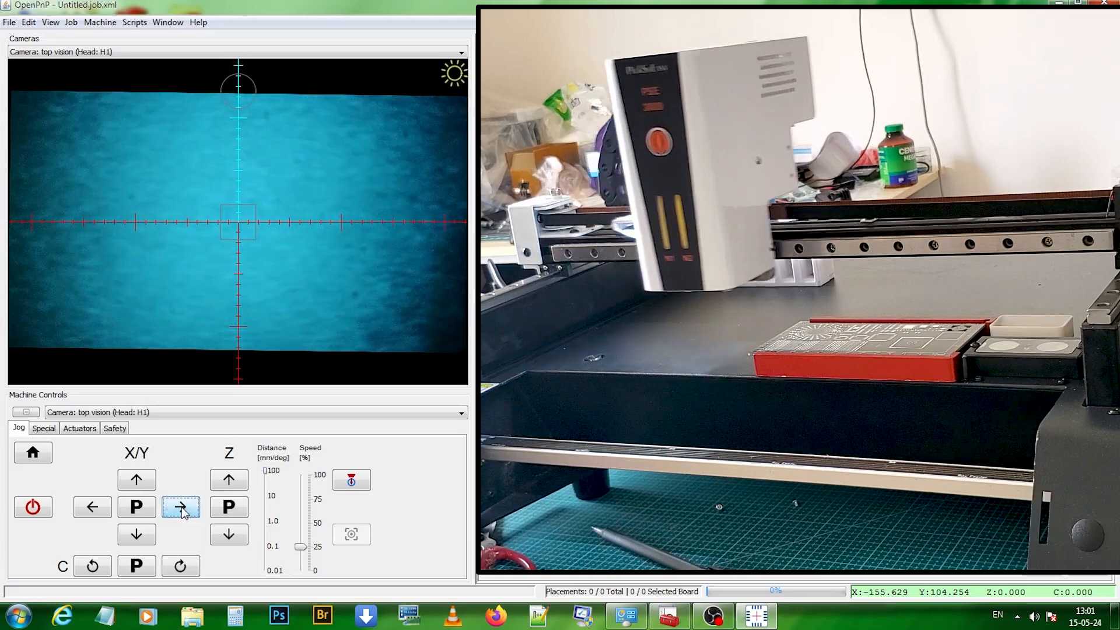
click(183, 511)
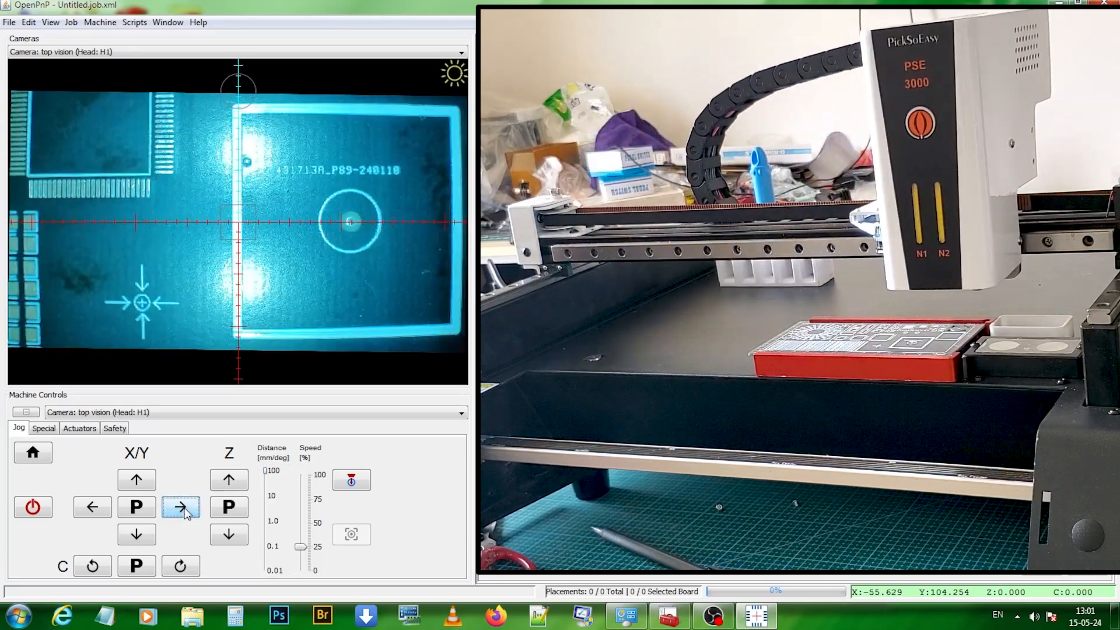
- Test the X axis's high soft limit of 2.320 mm by jogging in positive X in 10 mm increments until it is exceeded
click(270, 525)
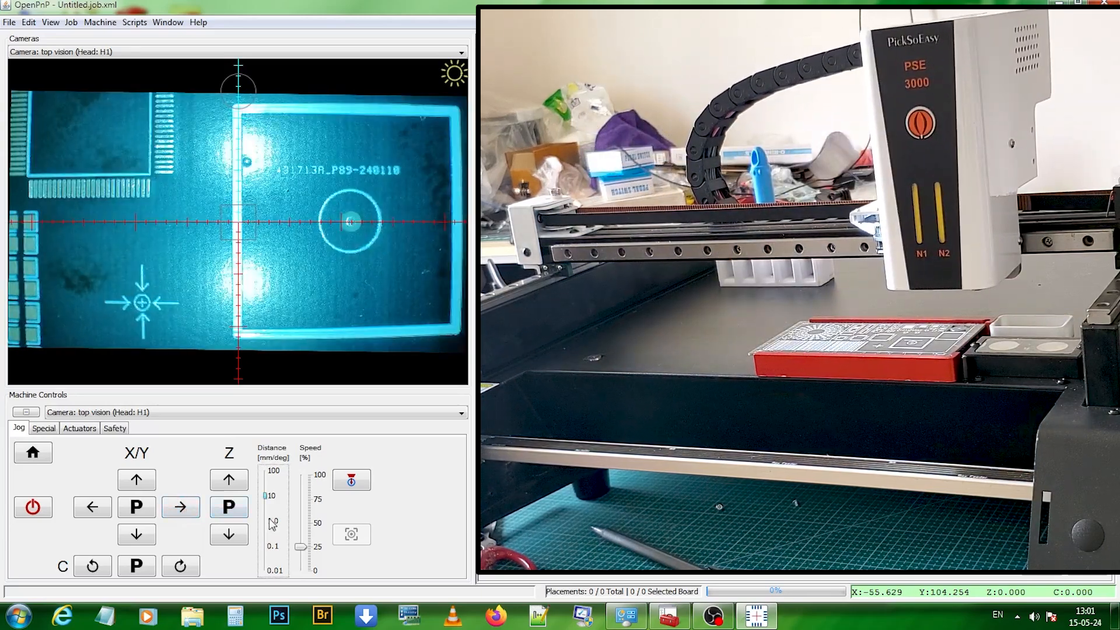
click(183, 512)
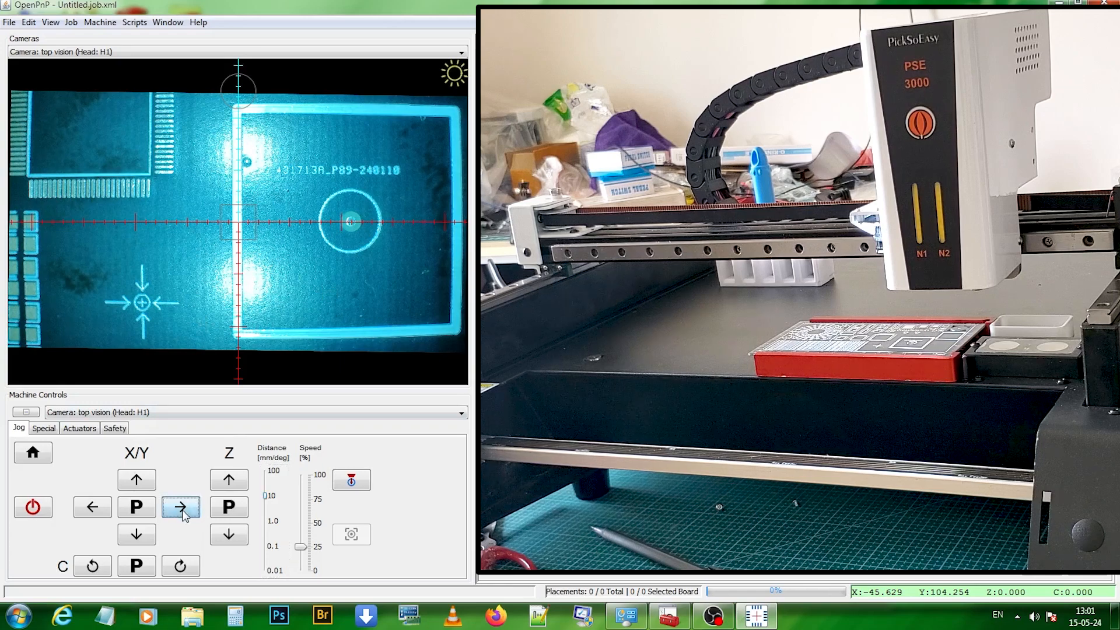
click(182, 511)
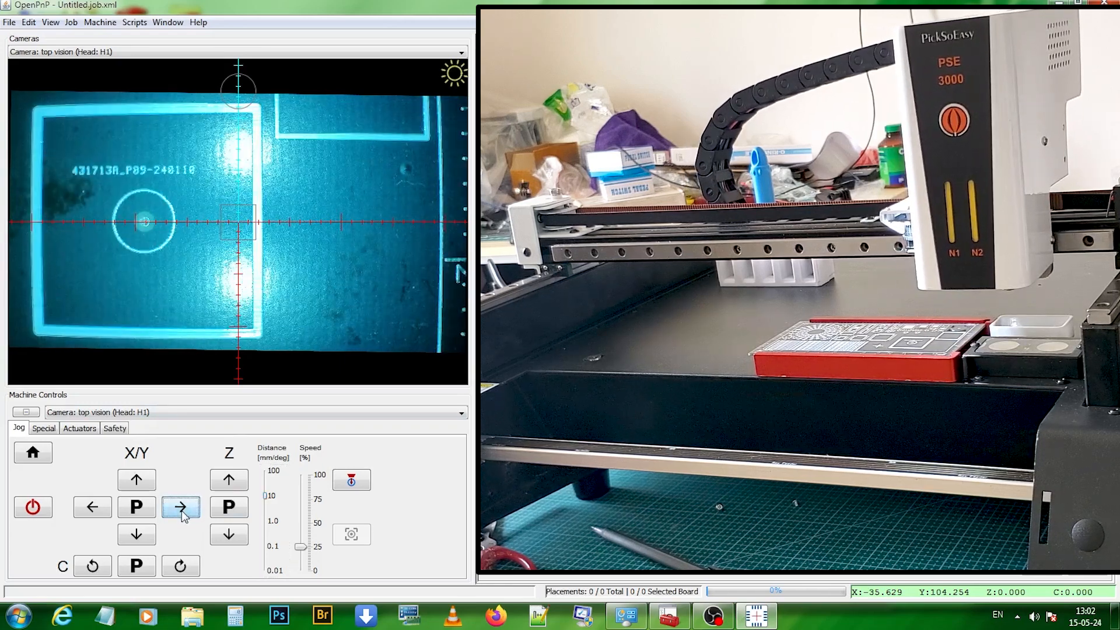
click(178, 510)
click(177, 510)
click(177, 510)
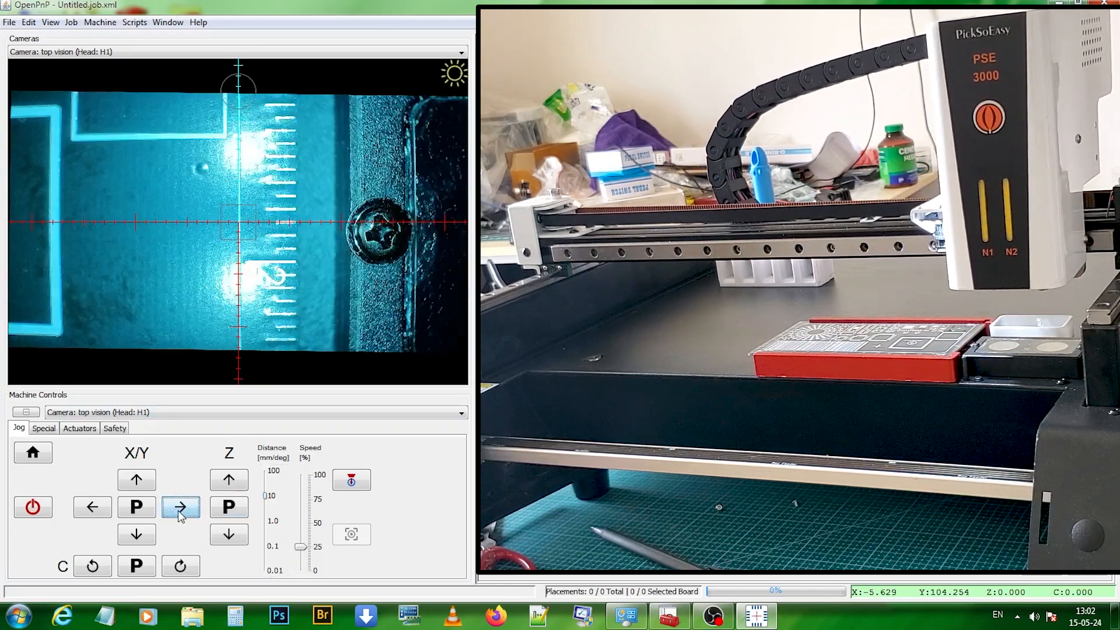
click(178, 510)
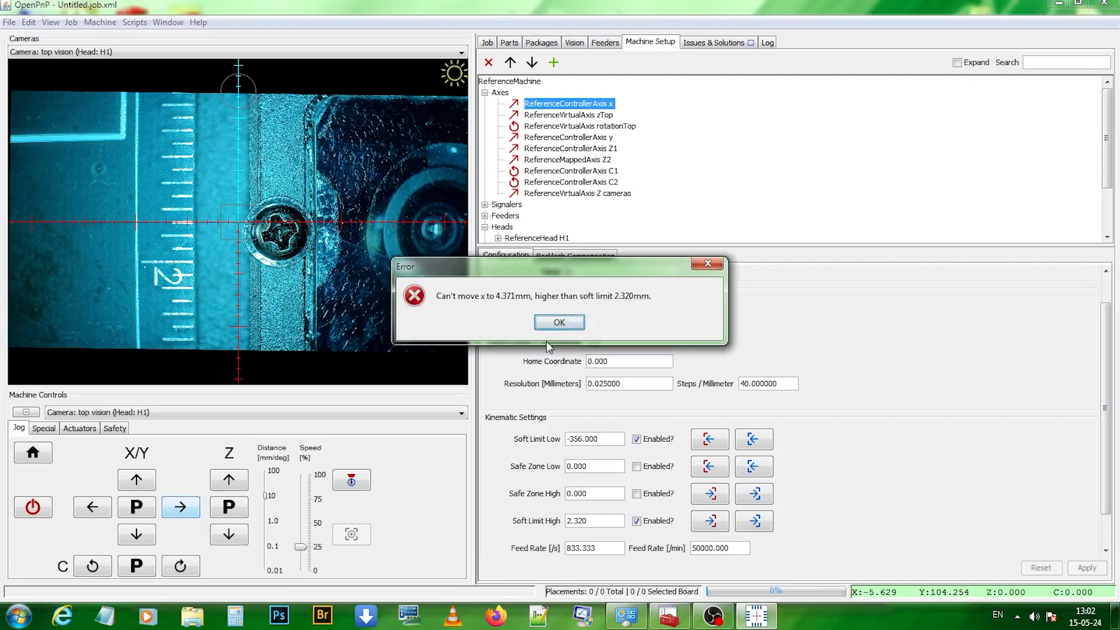
click(560, 323)
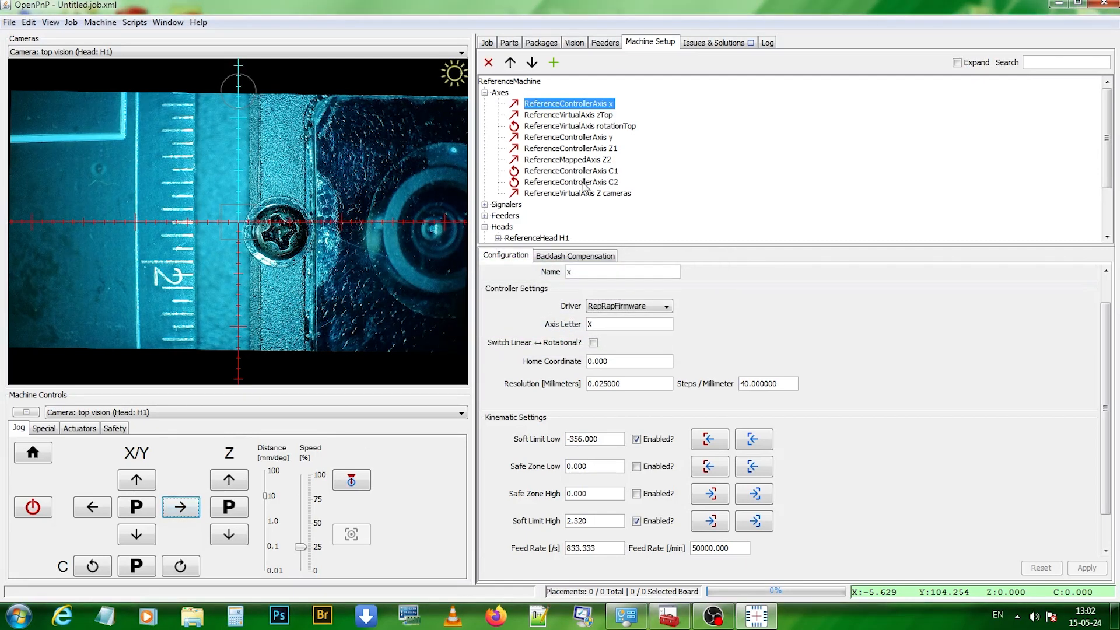
- Test the Y axis's low soft limit by jogging in negative Y in 10 mm increments until it is exceeded
click(575, 138)
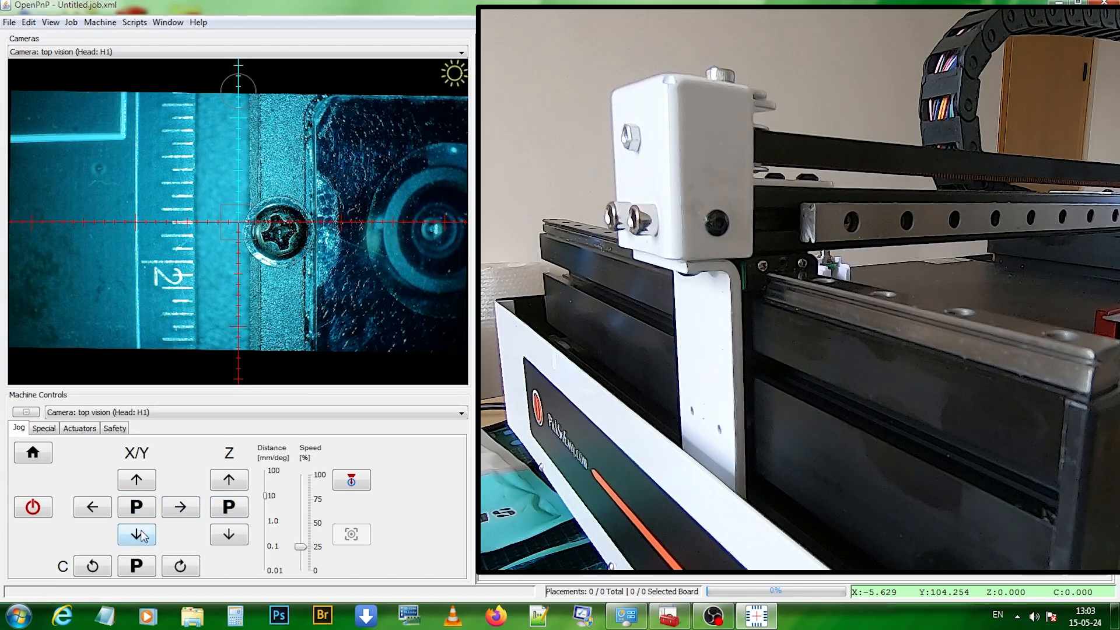
click(142, 535)
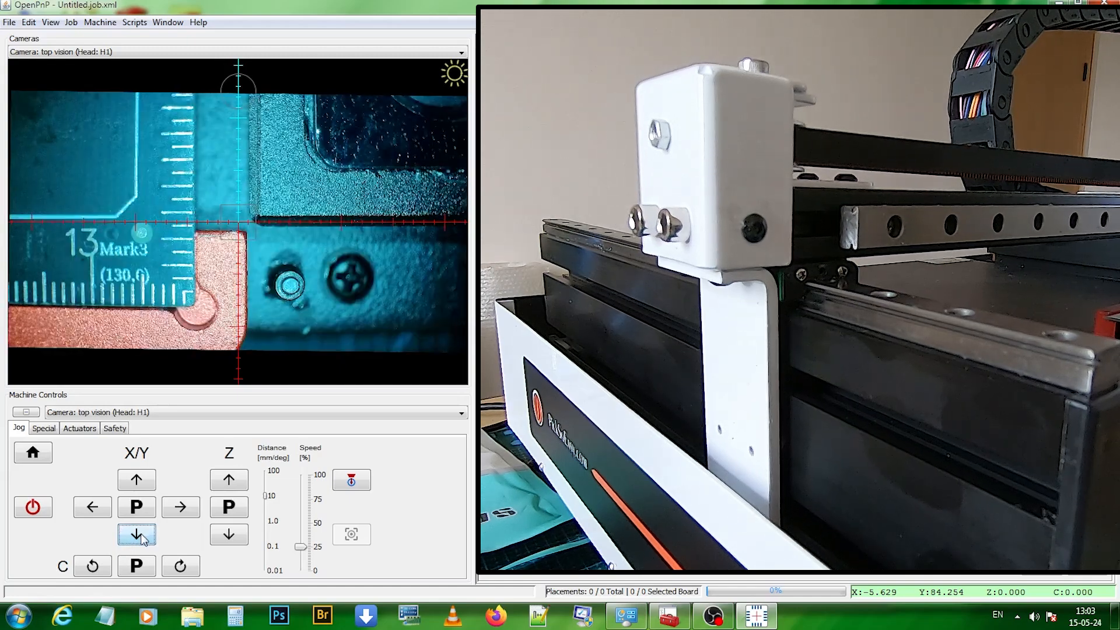
click(141, 537)
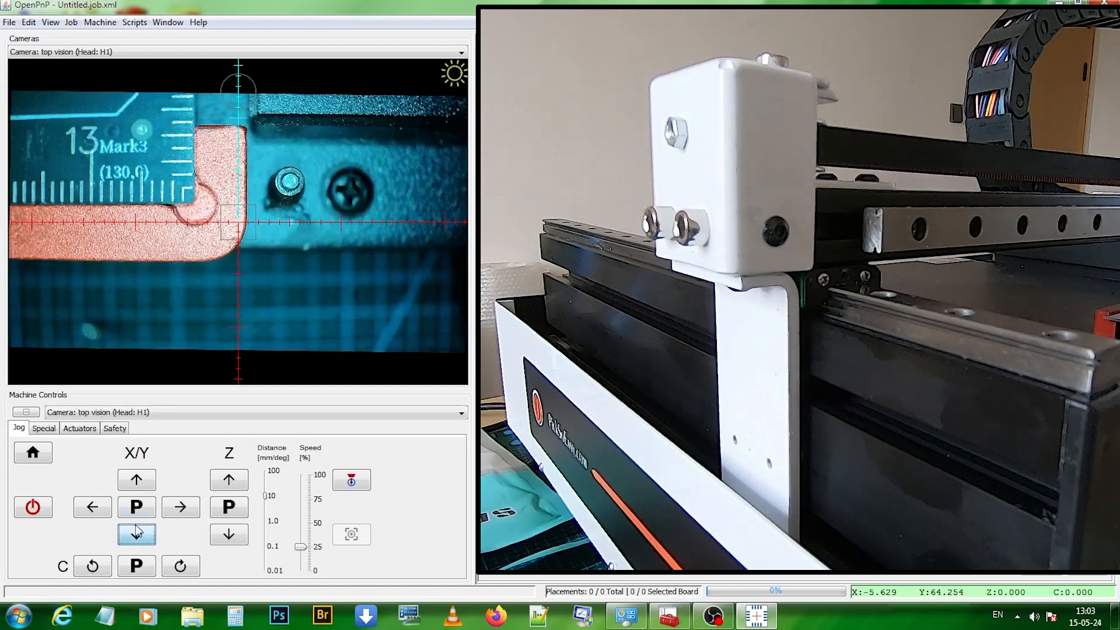
click(139, 541)
click(139, 540)
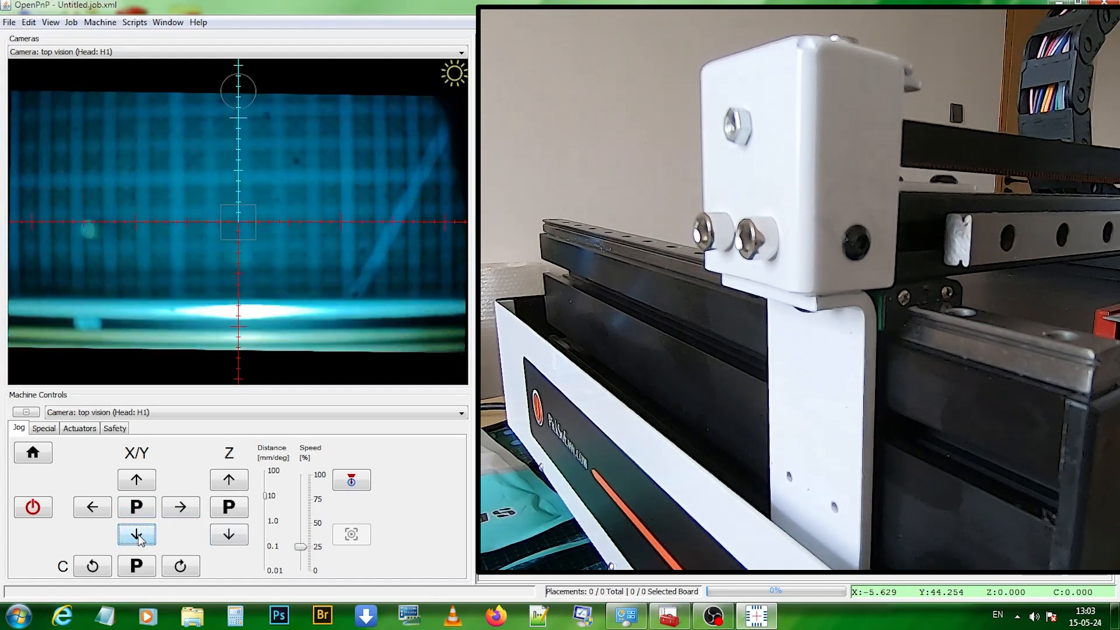
click(139, 539)
click(139, 537)
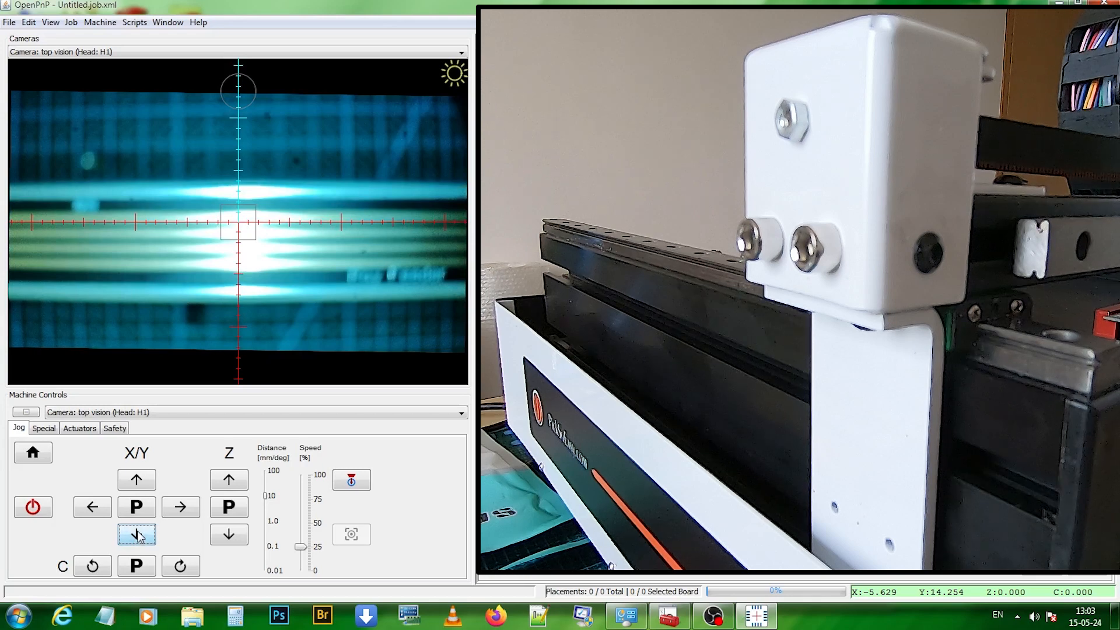
click(139, 536)
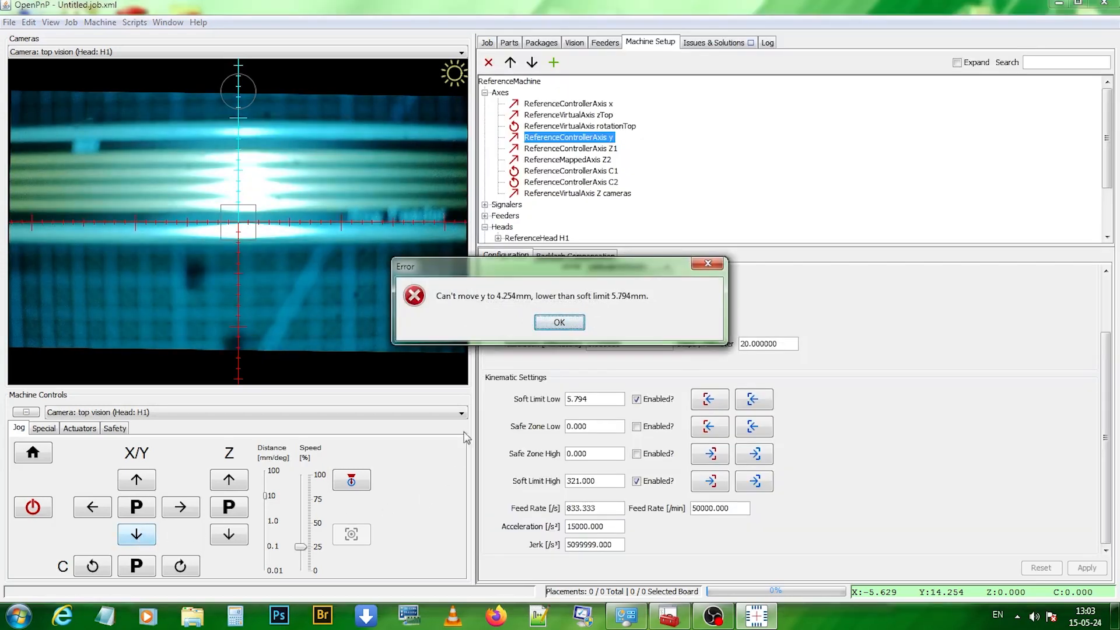
click(560, 322)
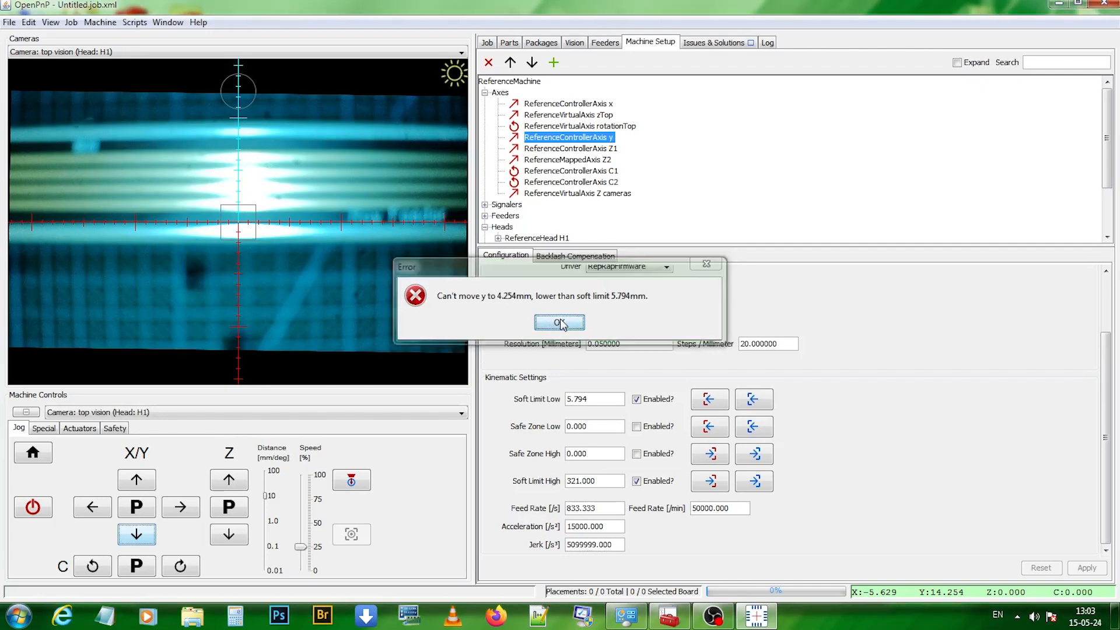
- Set the Y axis's low soft limit to 4.8 mm and apply the change
double_click(571, 399)
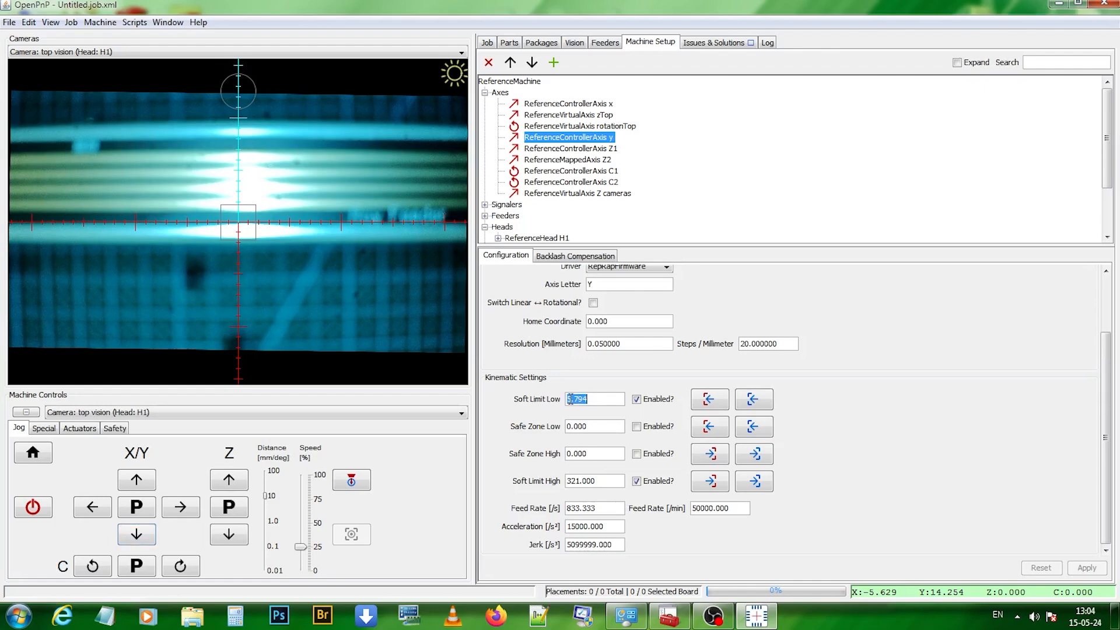
text(4.8)
key(Return)
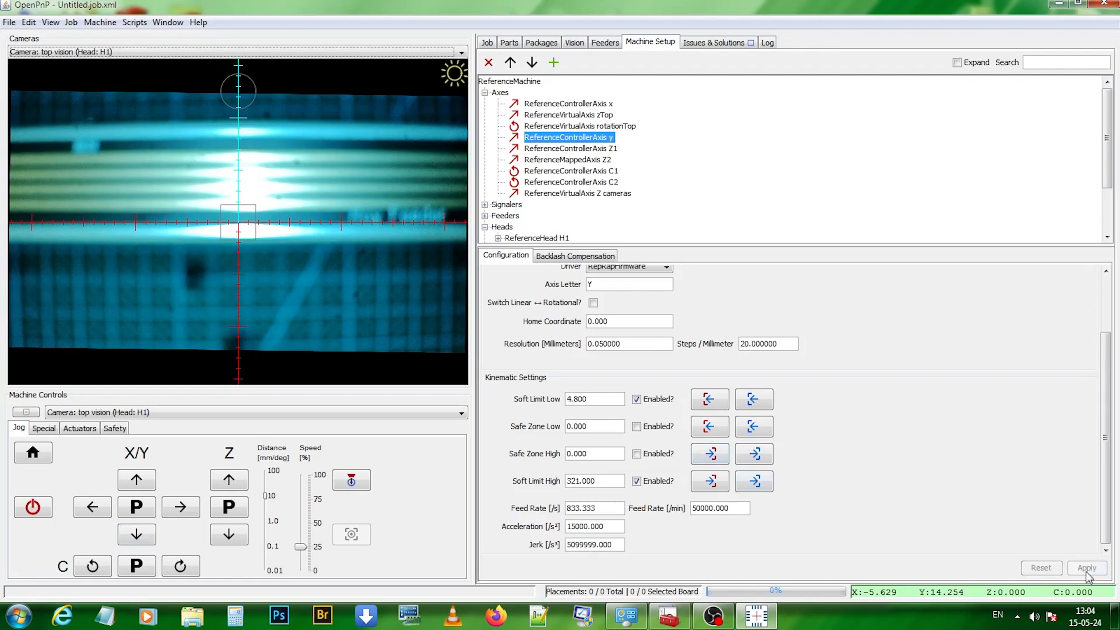
- Test the Y axis's 4.8 mm low soft limit by jogging in negative Y in 1 mm increments until it is exceeded
click(269, 522)
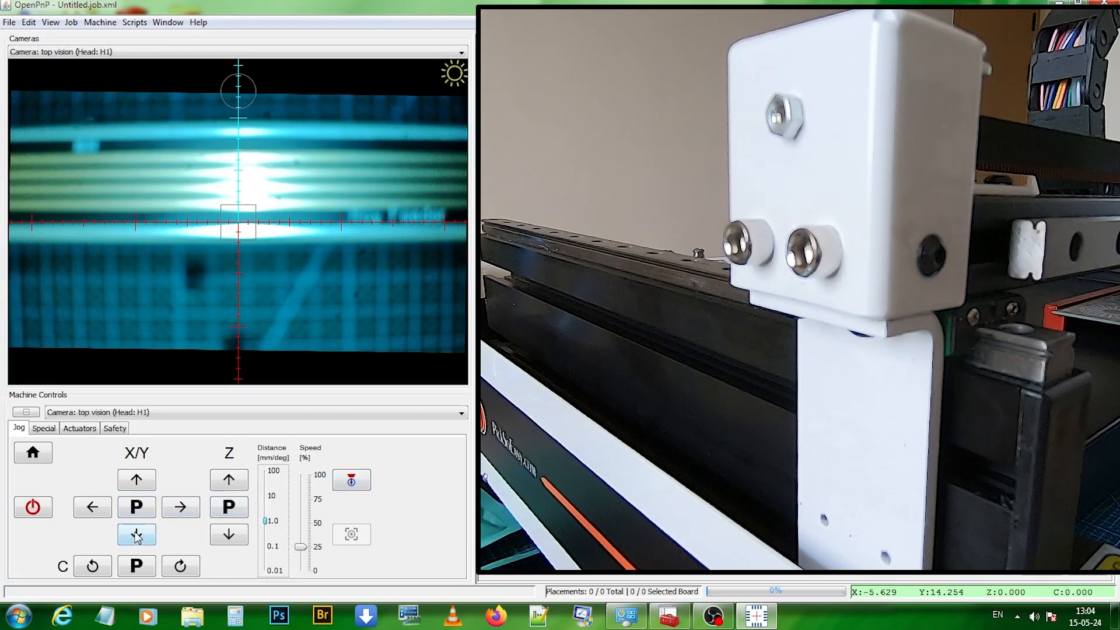
click(137, 535)
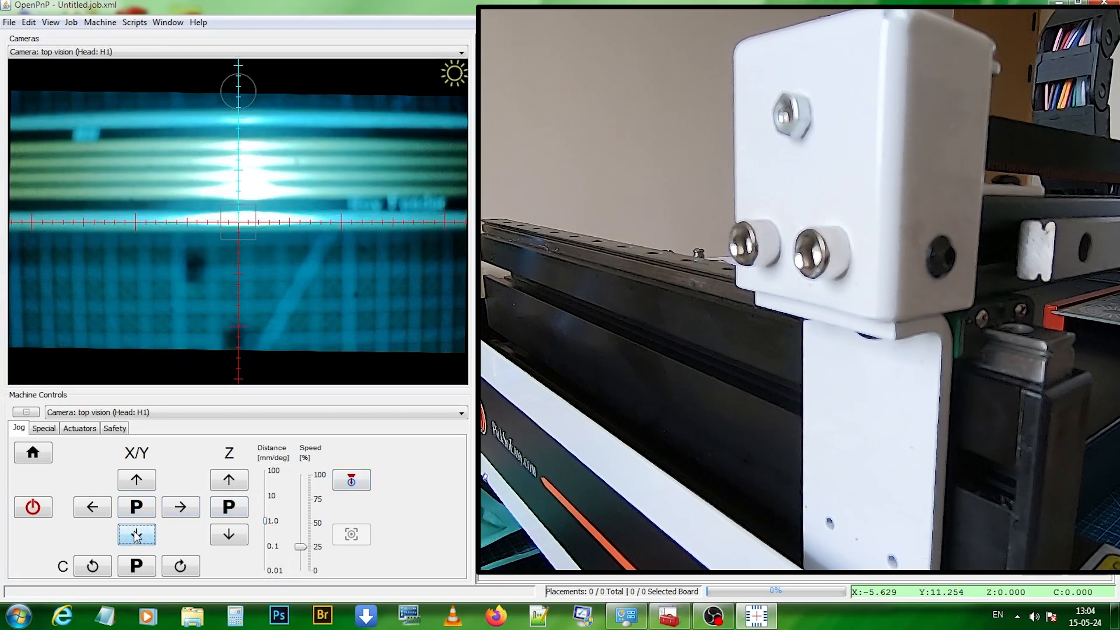
click(136, 534)
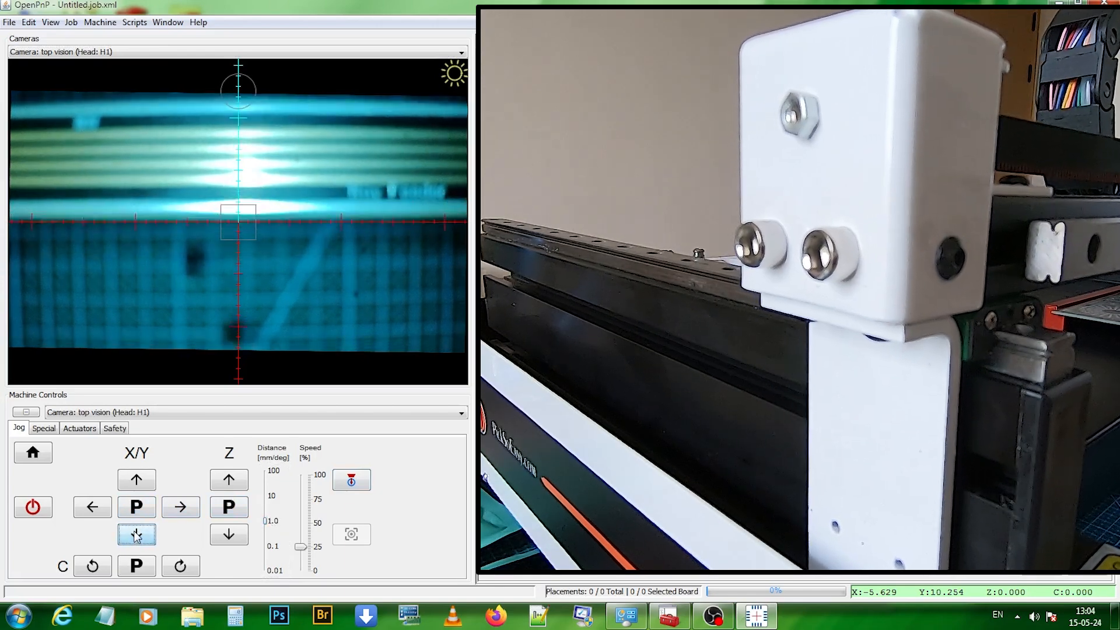
click(137, 535)
click(137, 535)
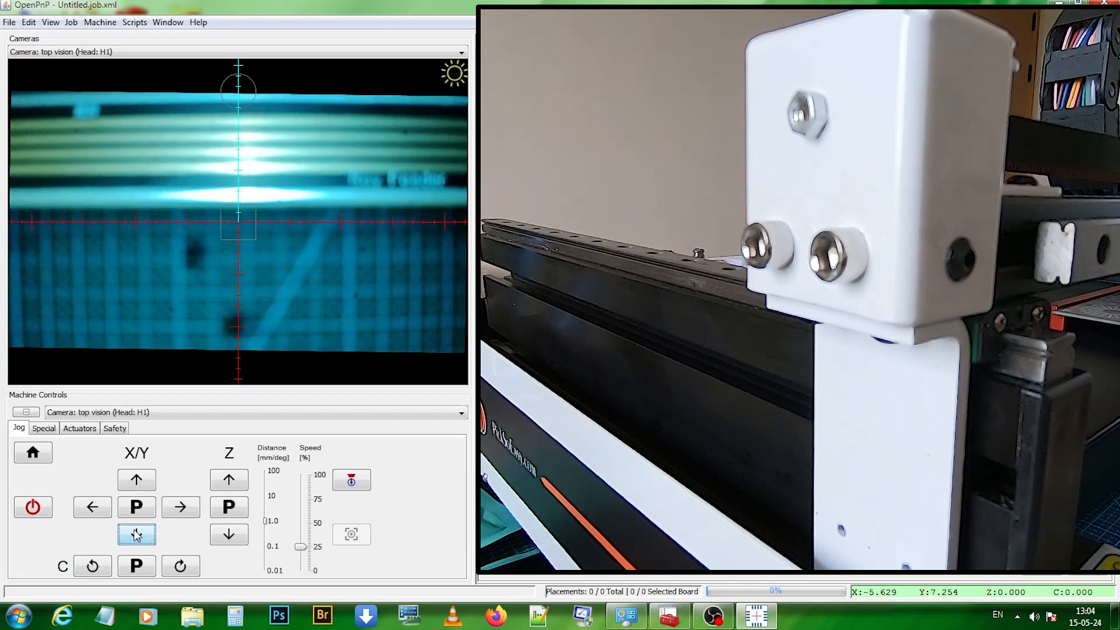
click(138, 534)
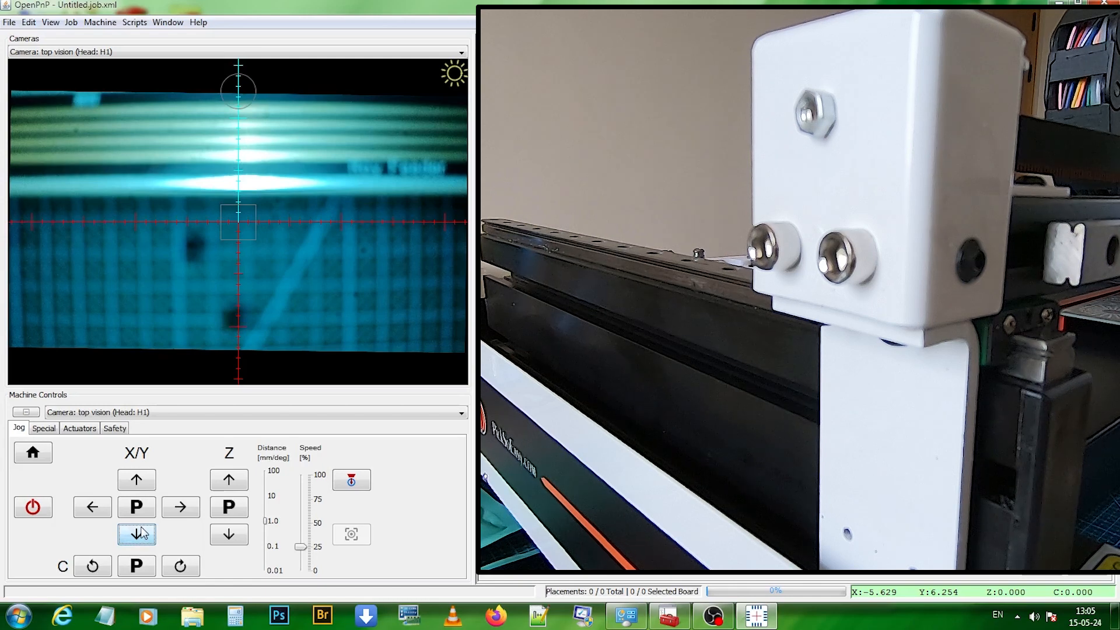
click(138, 534)
click(138, 534)
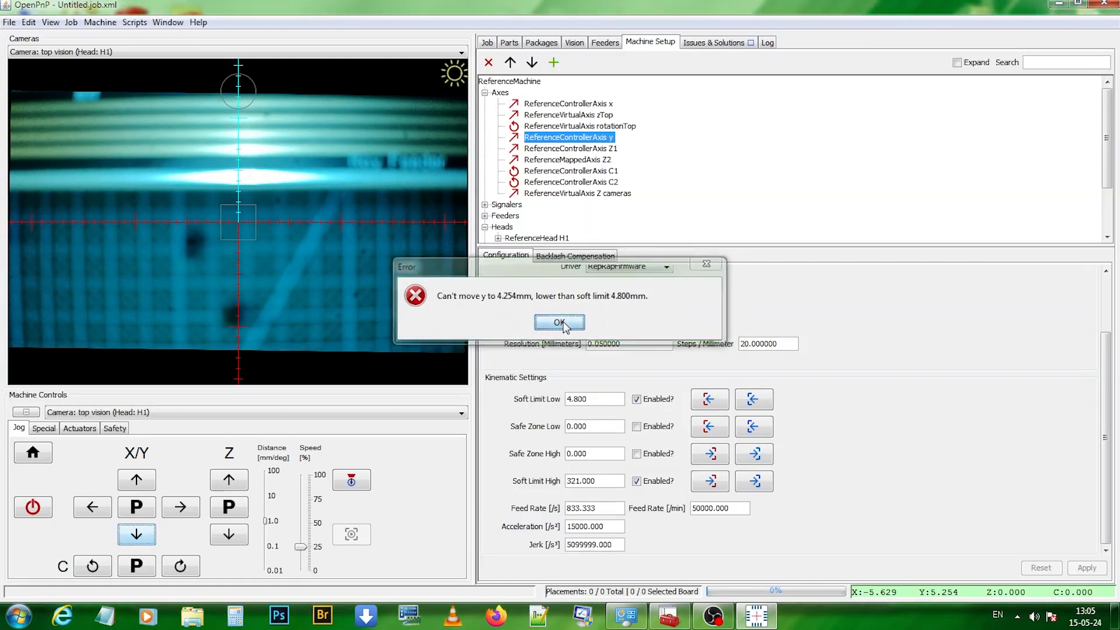
click(564, 320)
- Set the jog distance to 100 mm and jog the head 300 mm in positive Y to 305.254
click(272, 488)
click(273, 480)
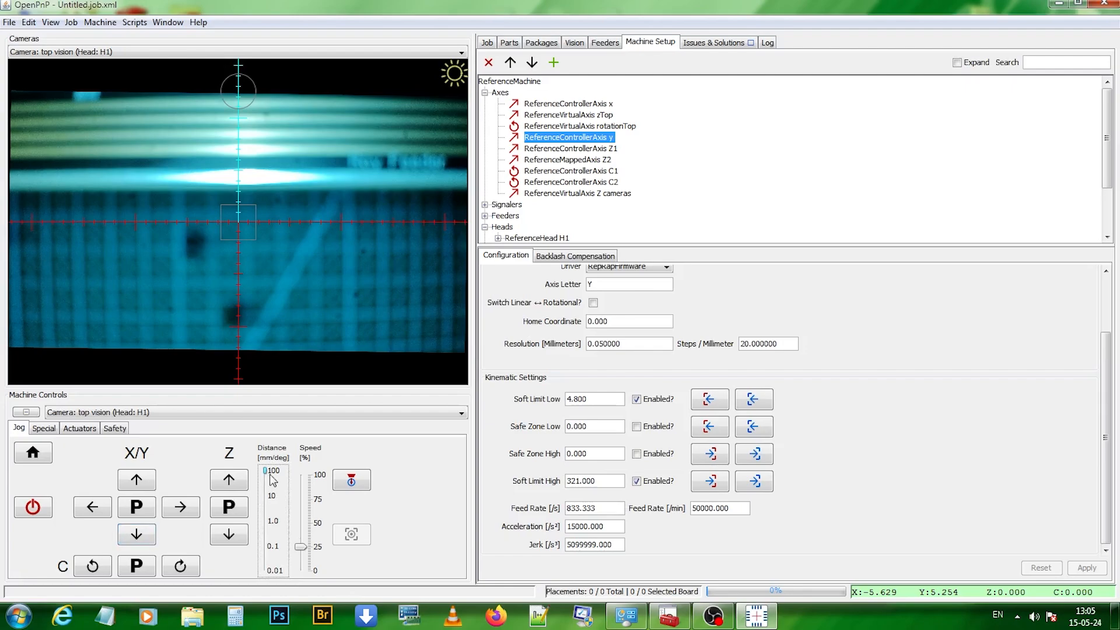
click(137, 480)
click(136, 479)
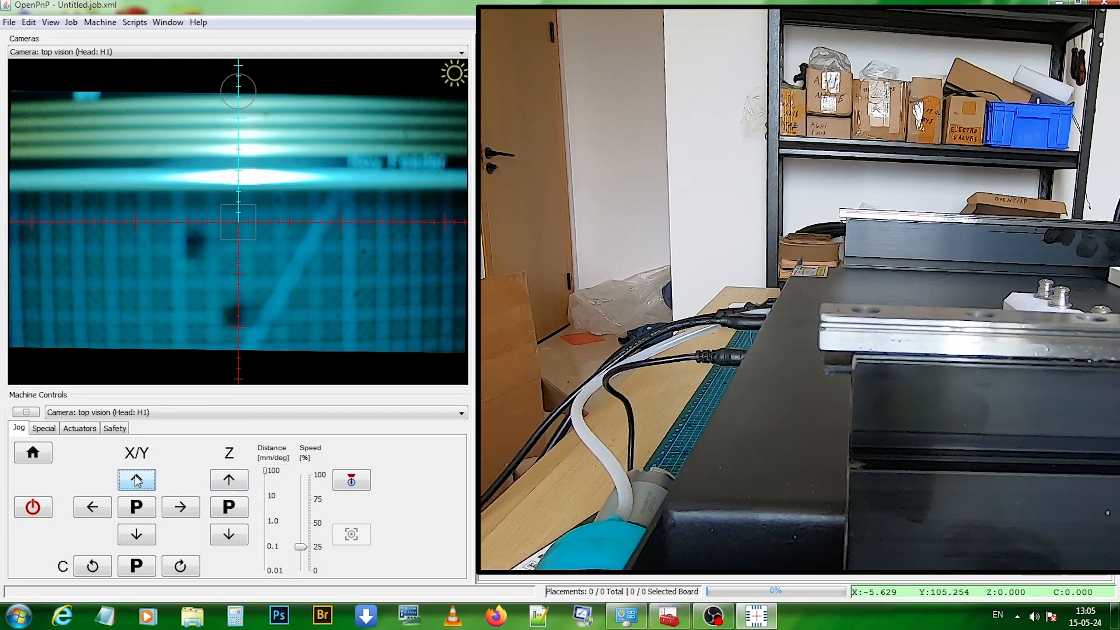
click(137, 479)
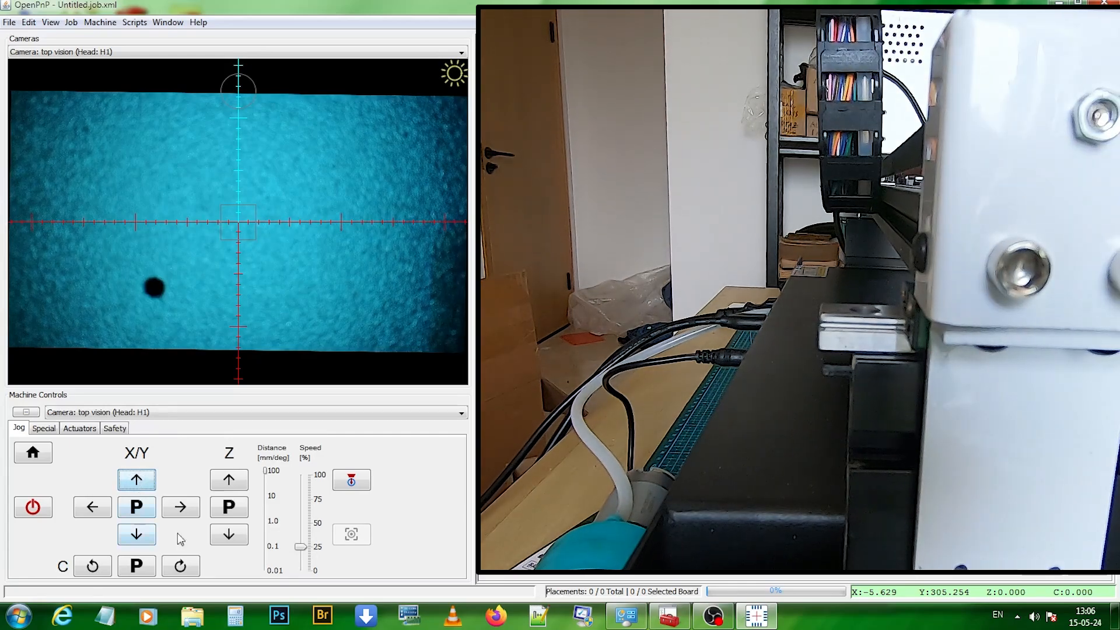
- Test the Y axis's 321 mm high soft limit by jogging in positive Y by 10 mm, then in 1 mm increments until it is exceeded
click(264, 505)
click(138, 479)
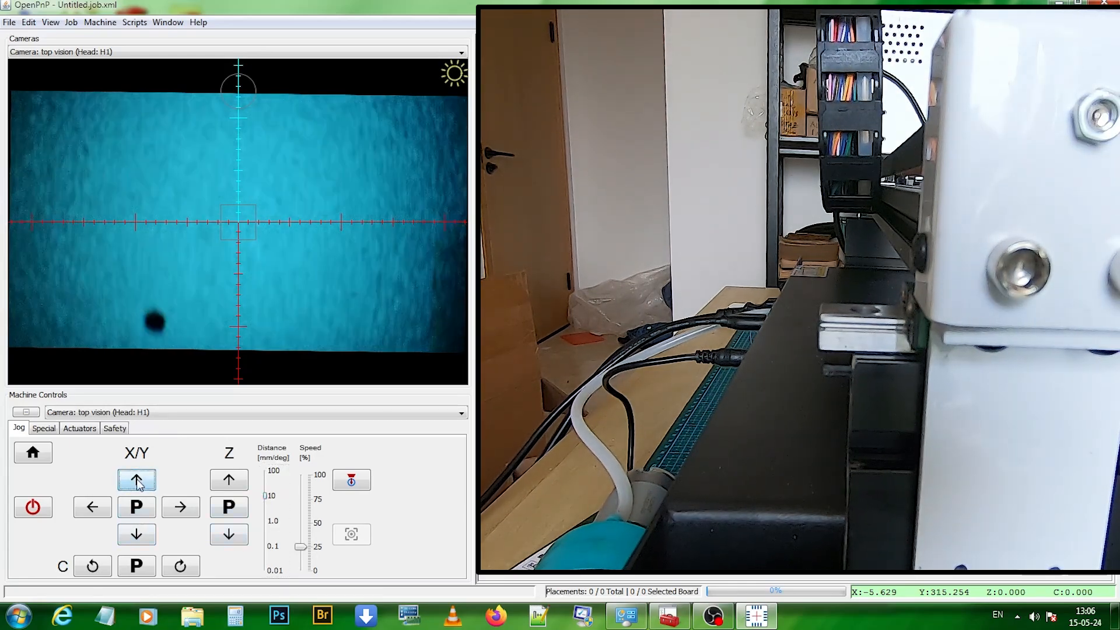
click(265, 525)
click(139, 483)
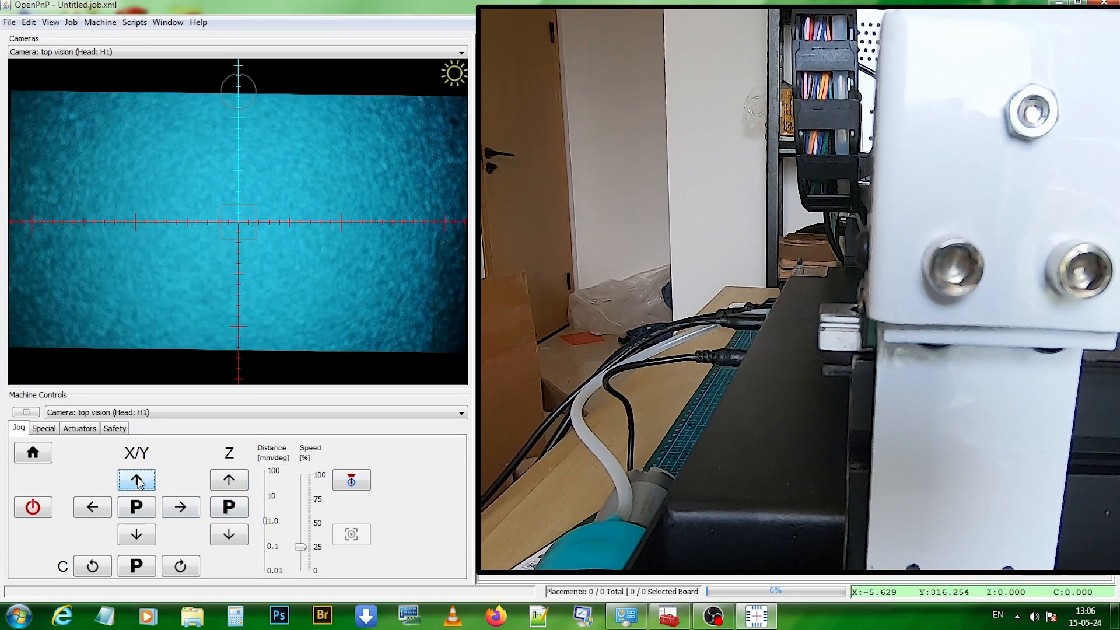
click(140, 482)
click(140, 483)
click(138, 482)
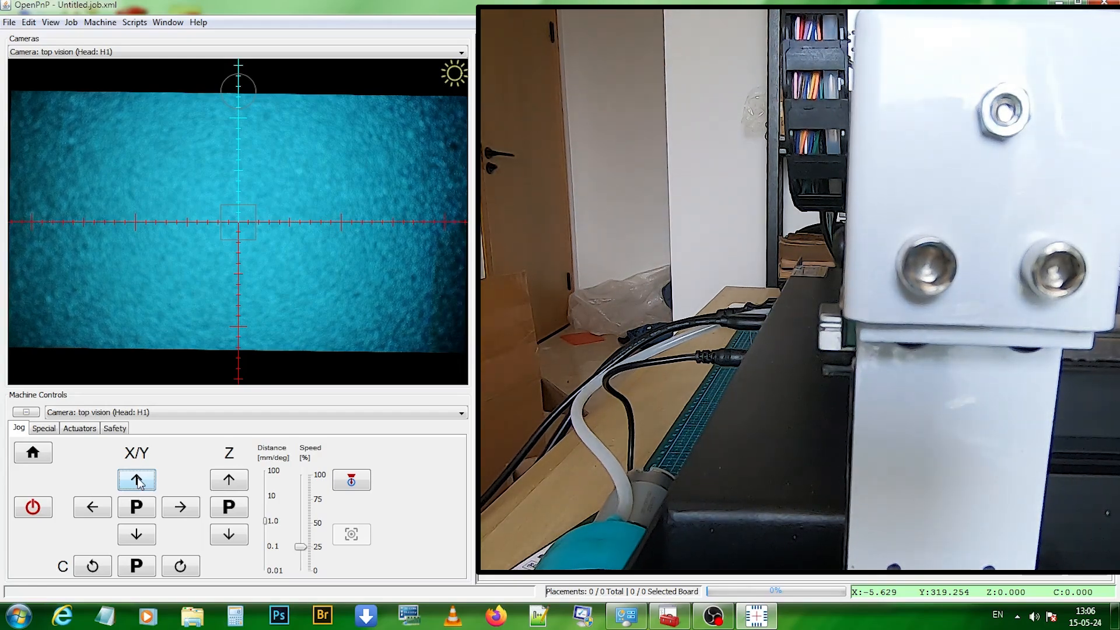
click(138, 482)
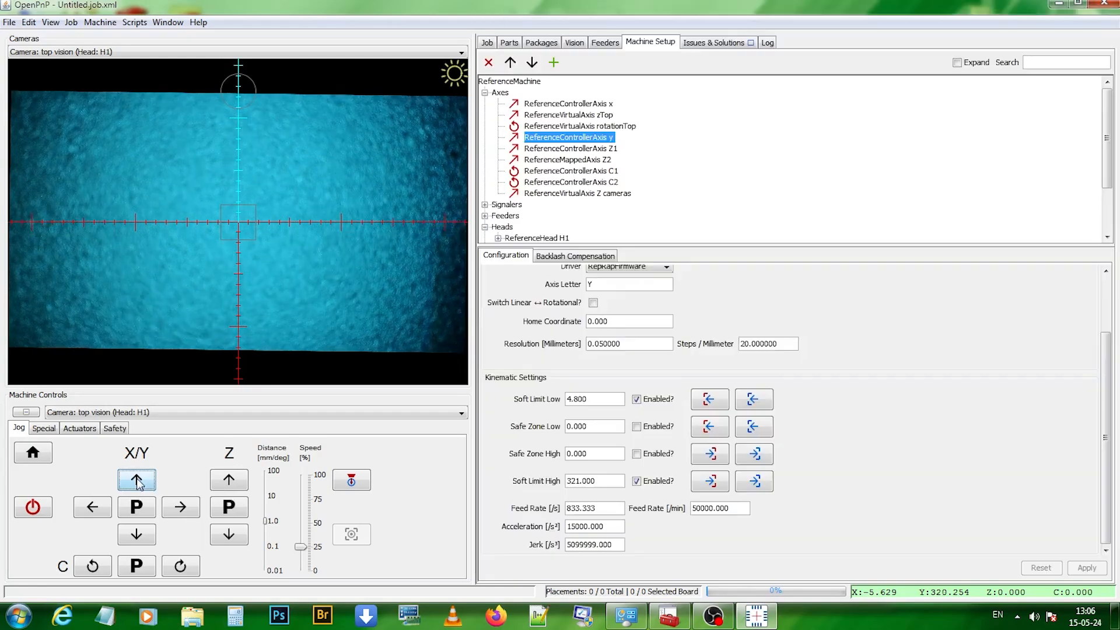
click(138, 482)
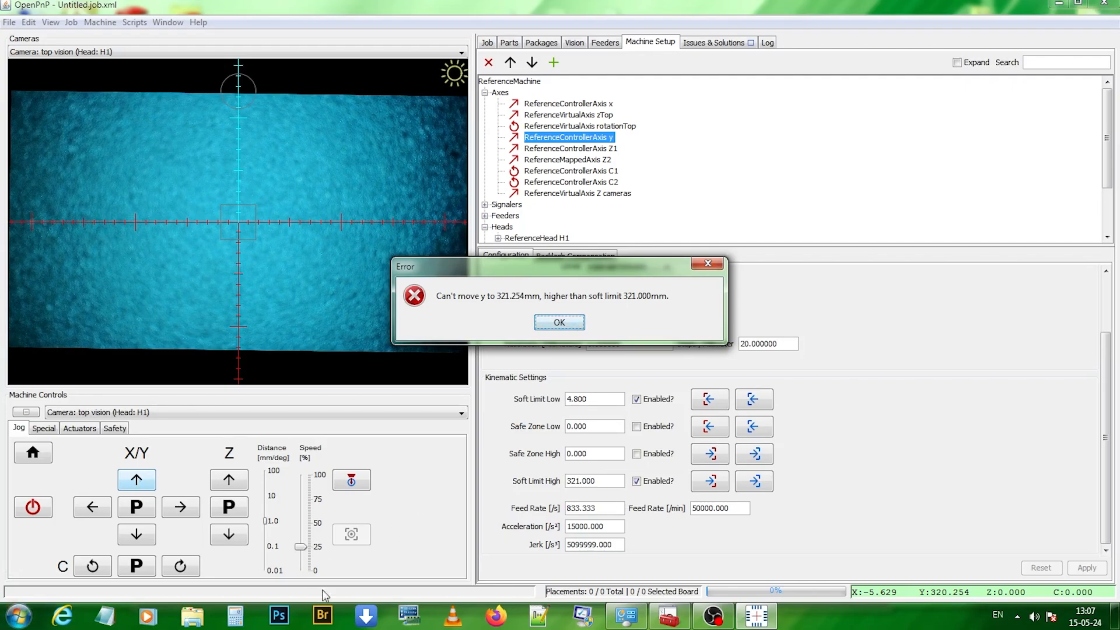
click(559, 322)
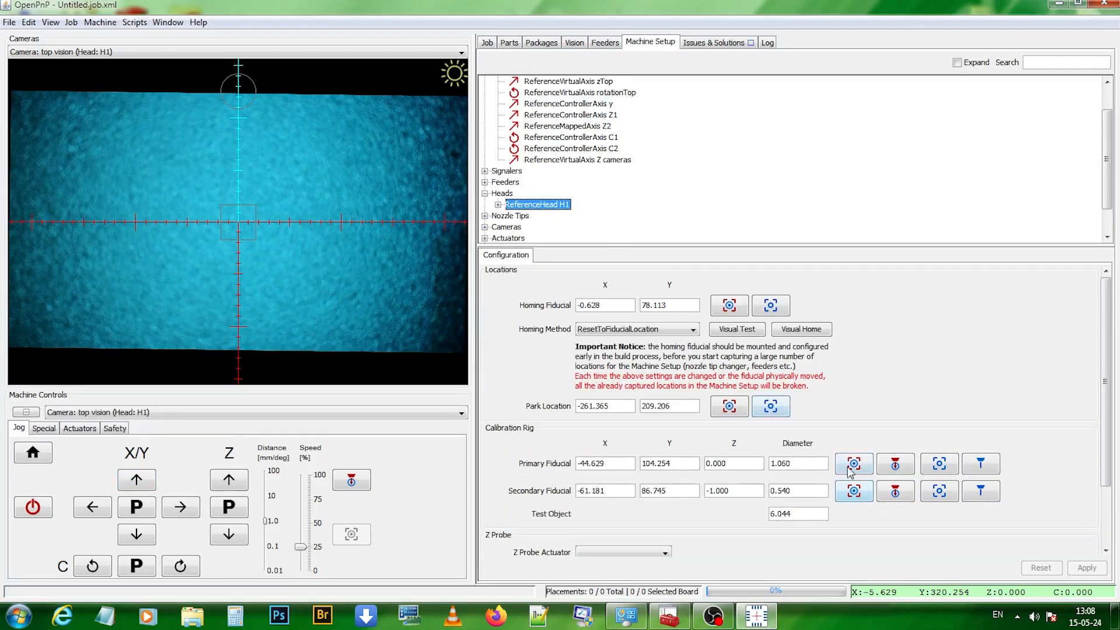
- Move the top camera over the primary fiducial and run the automatic backlash compensation calibration for axis y
click(849, 466)
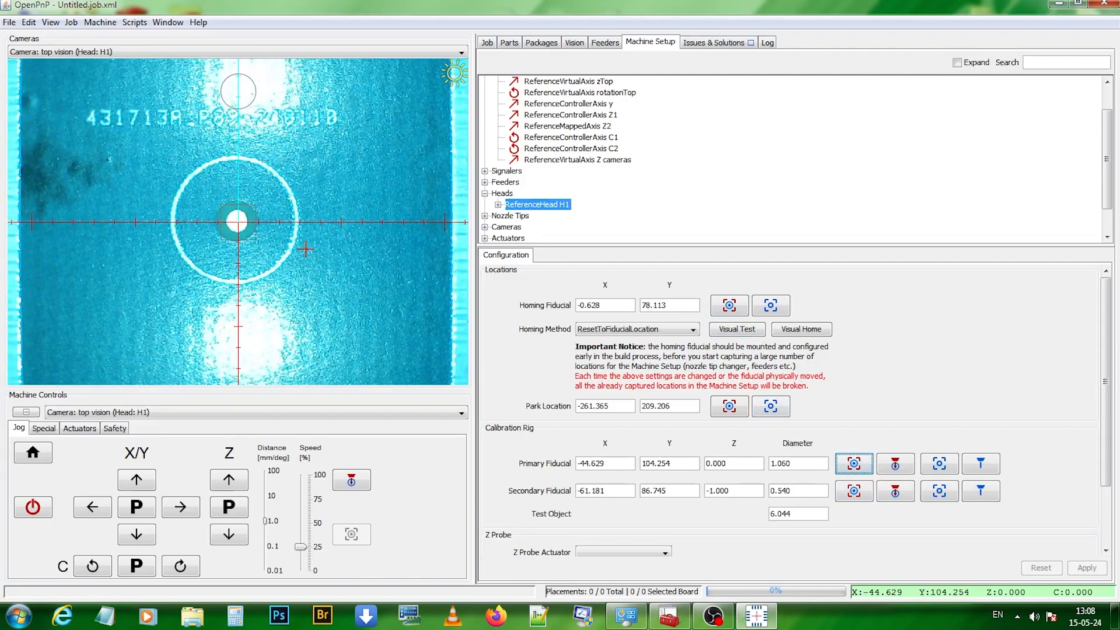
click(711, 44)
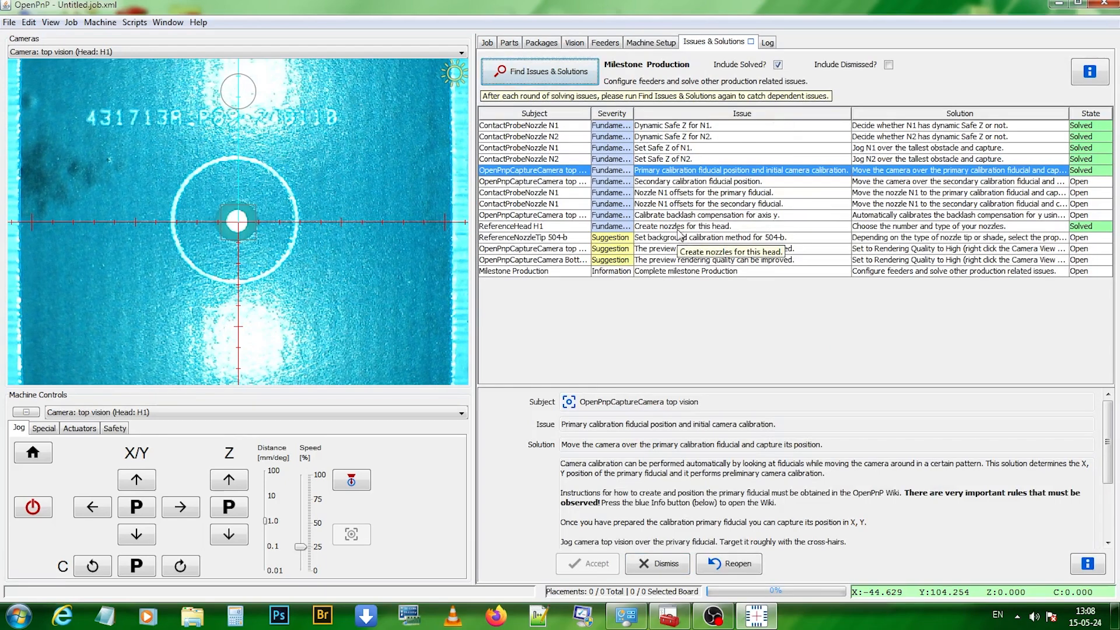
click(721, 214)
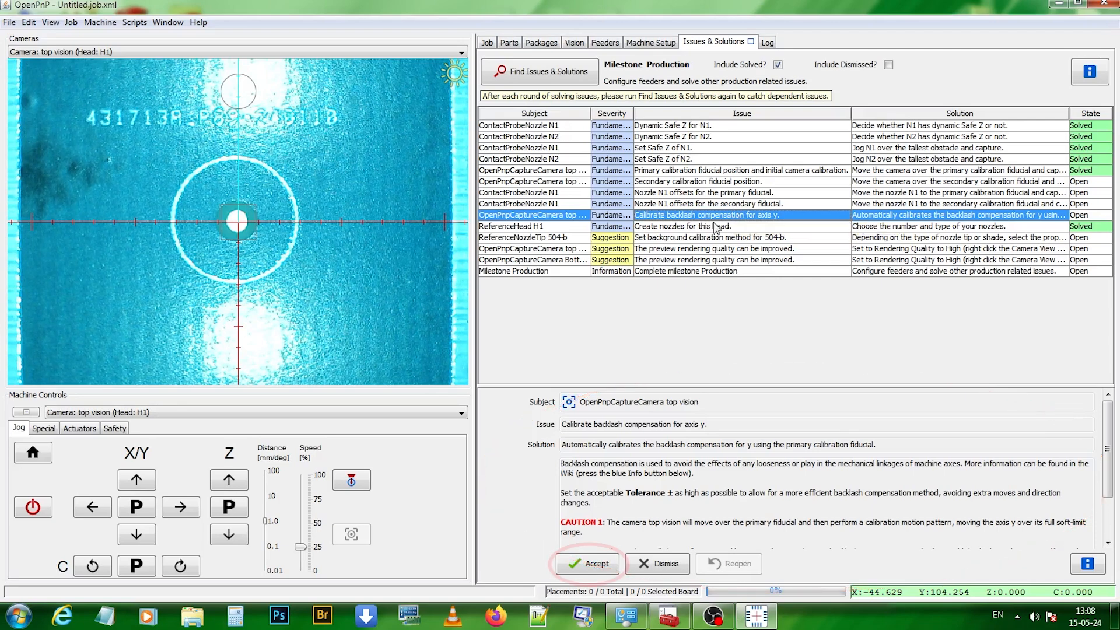
click(588, 564)
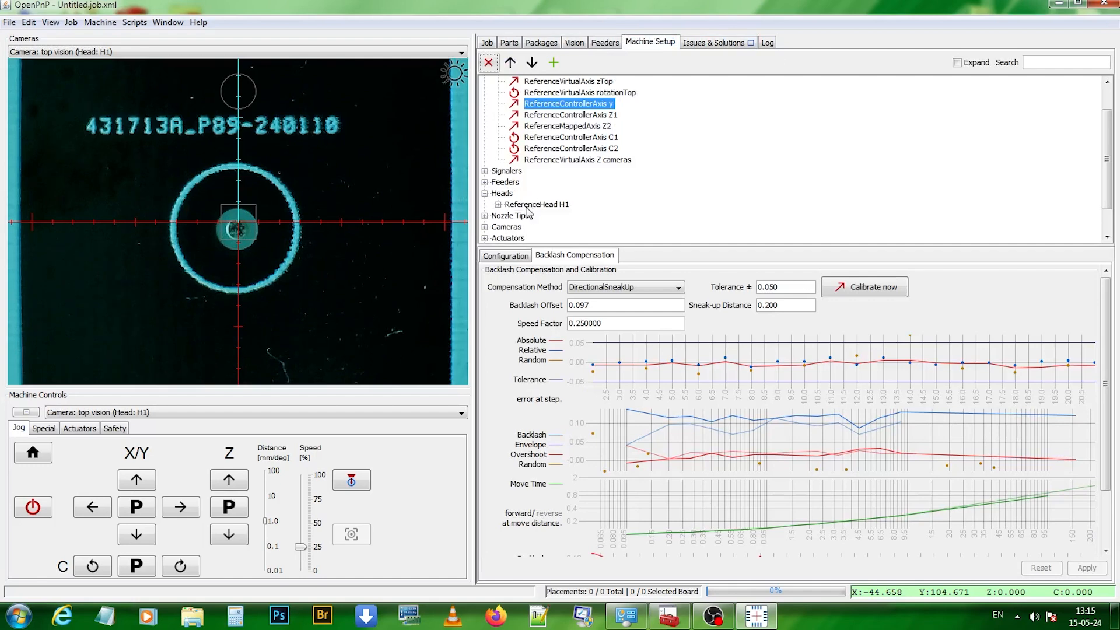
- Return the top camera to head H1's primary fiducial and reopen the primary calibration fiducial position and initial camera calibration issue
click(533, 205)
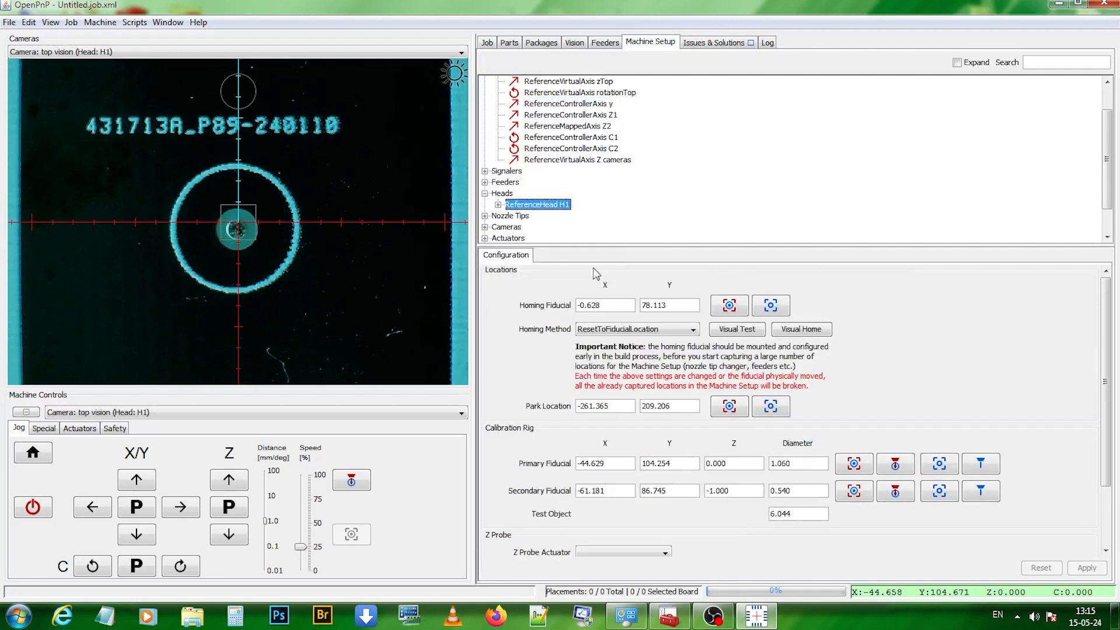
click(853, 466)
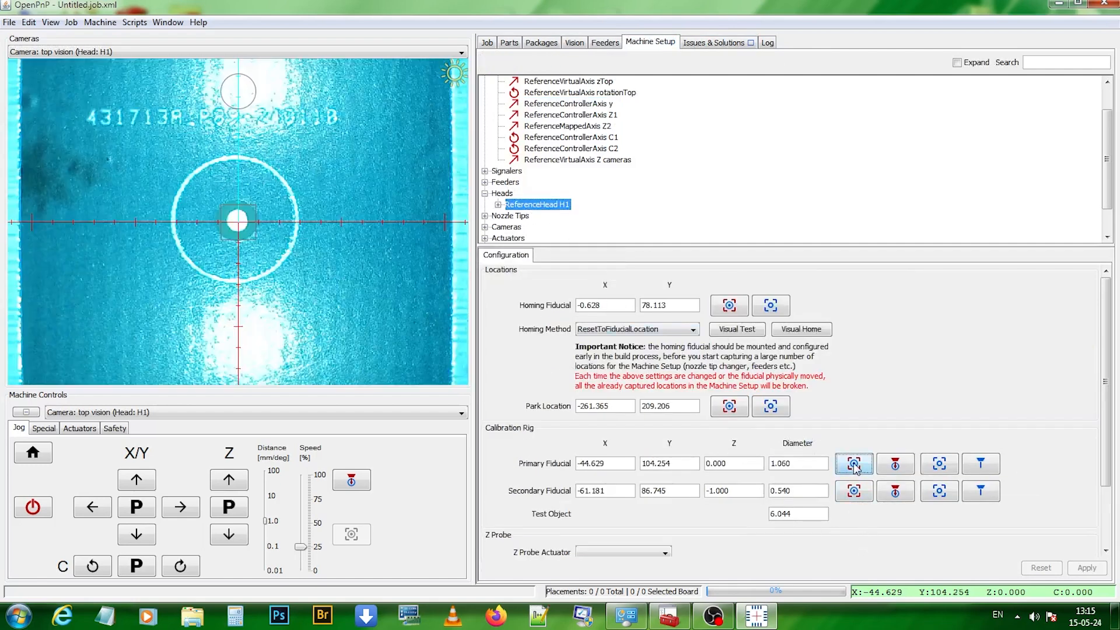
click(714, 43)
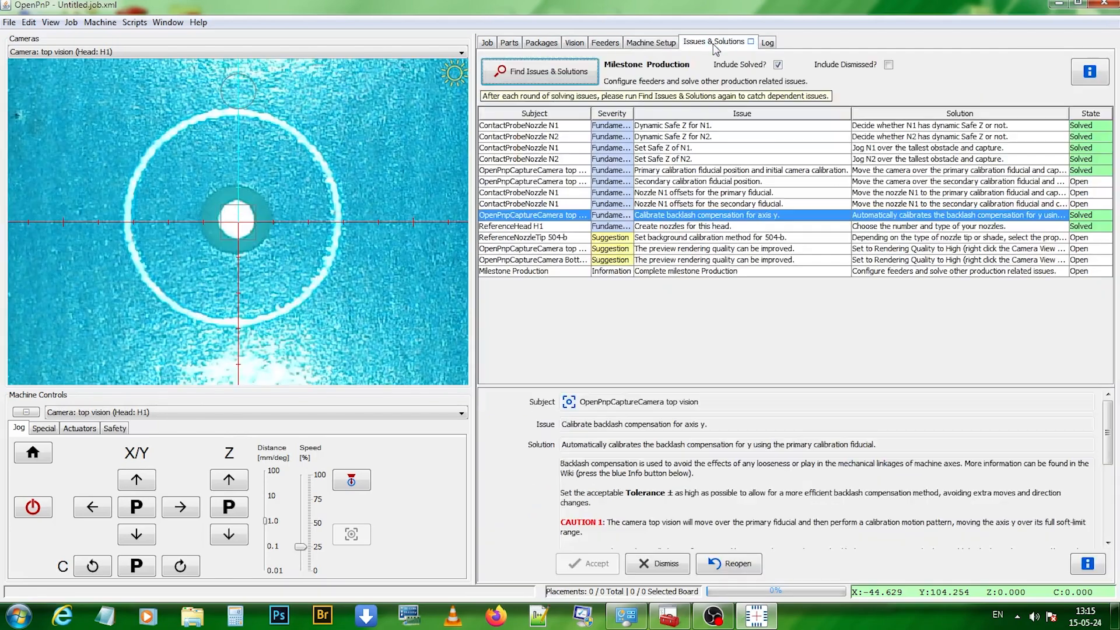
click(685, 171)
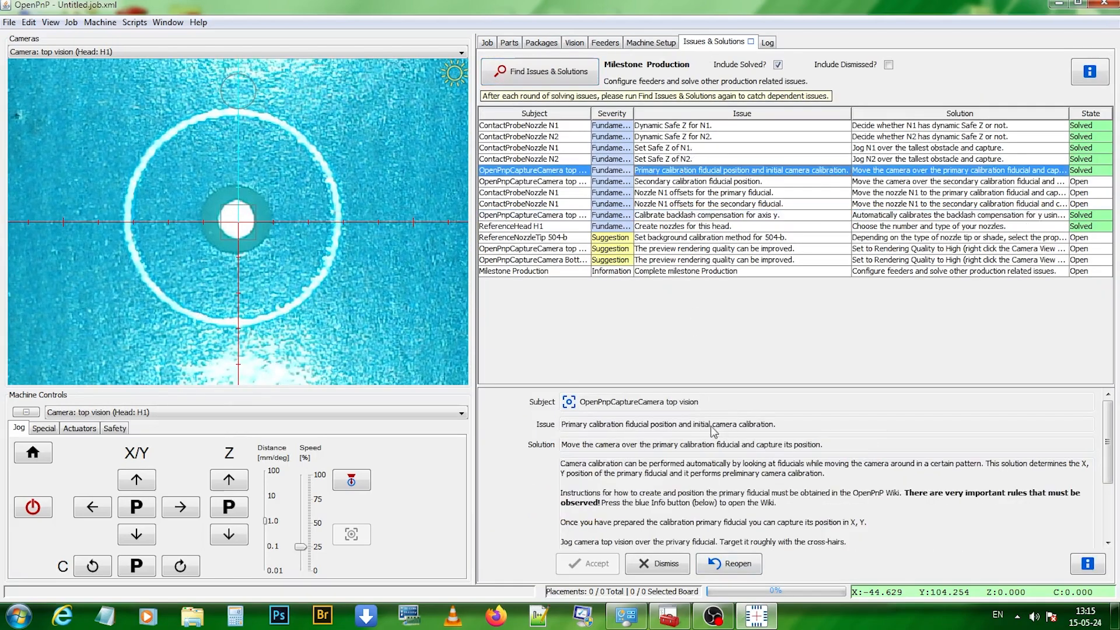
click(719, 563)
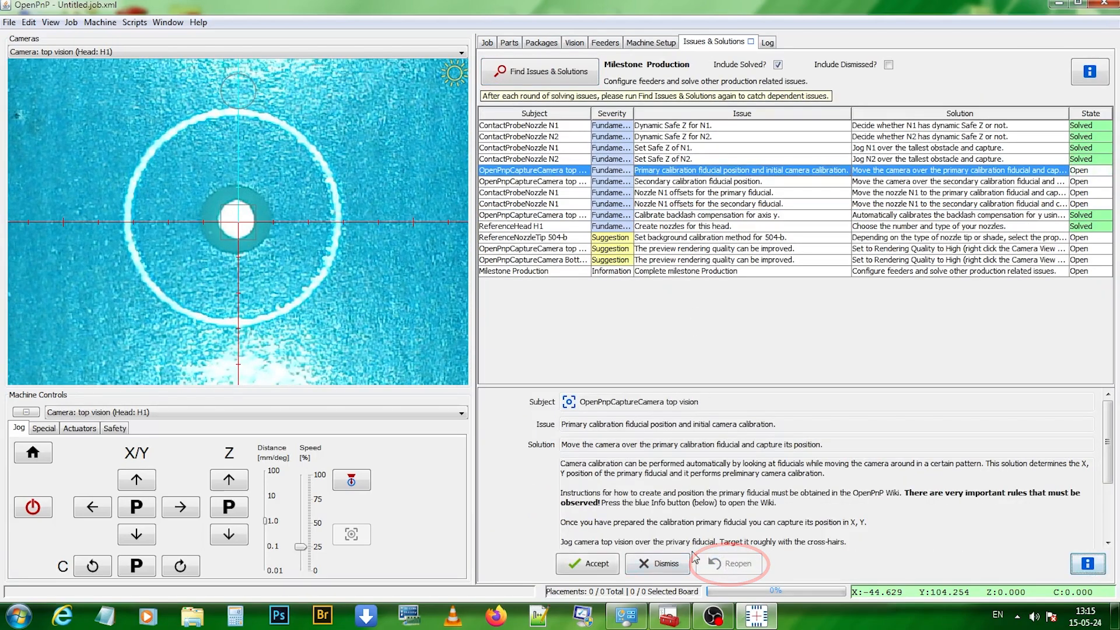
scroll(639, 528, down, 3)
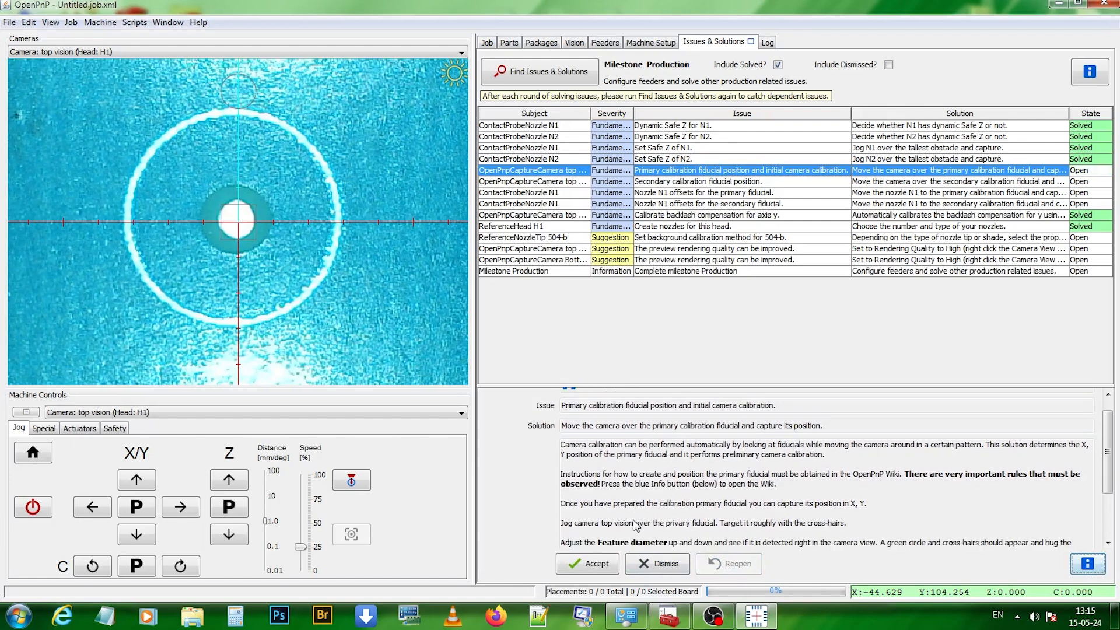
scroll(638, 524, down, 1)
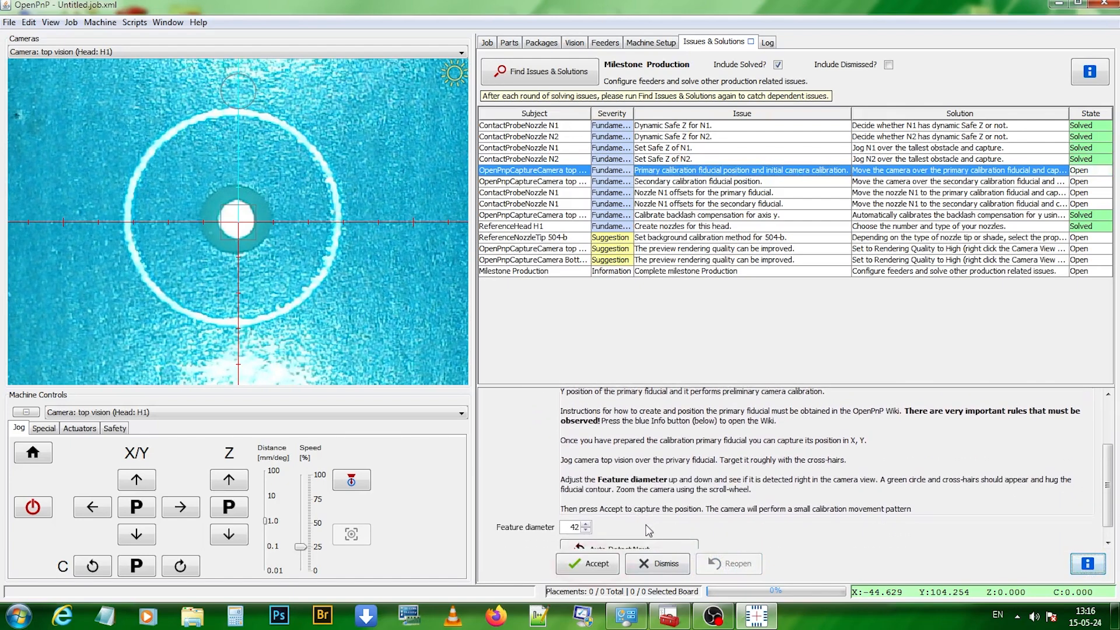
- Accept the primary calibration fiducial position with a feature diameter of 42 to run the initial top camera calibration
click(596, 564)
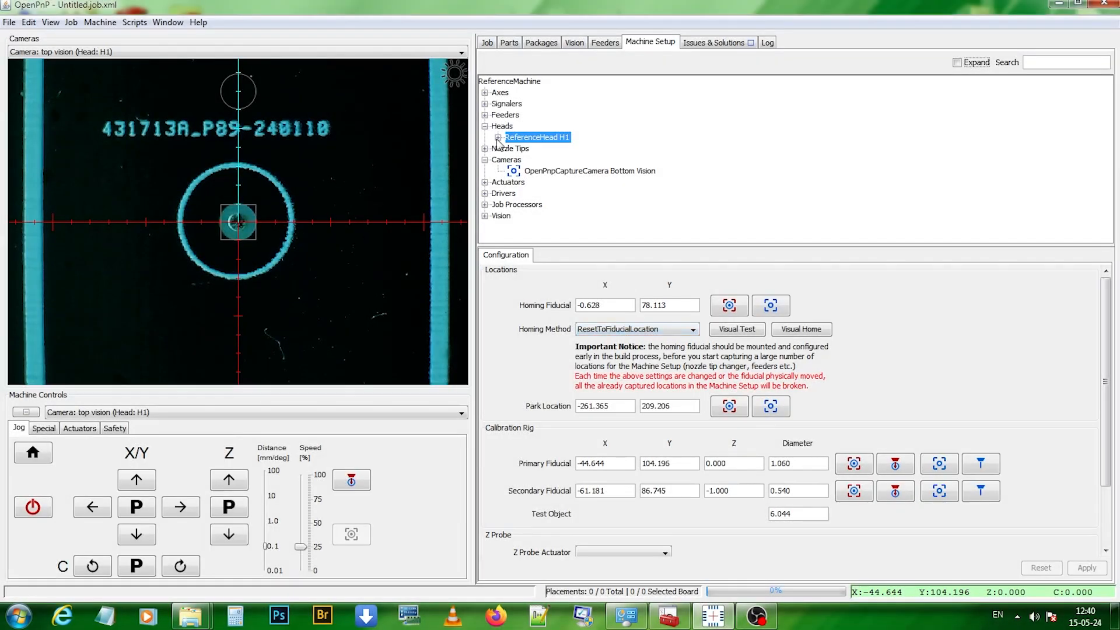
- Disable the automatic tool changer and enable Change On Manual Pick for head H1's nozzle N1, and apply
click(498, 139)
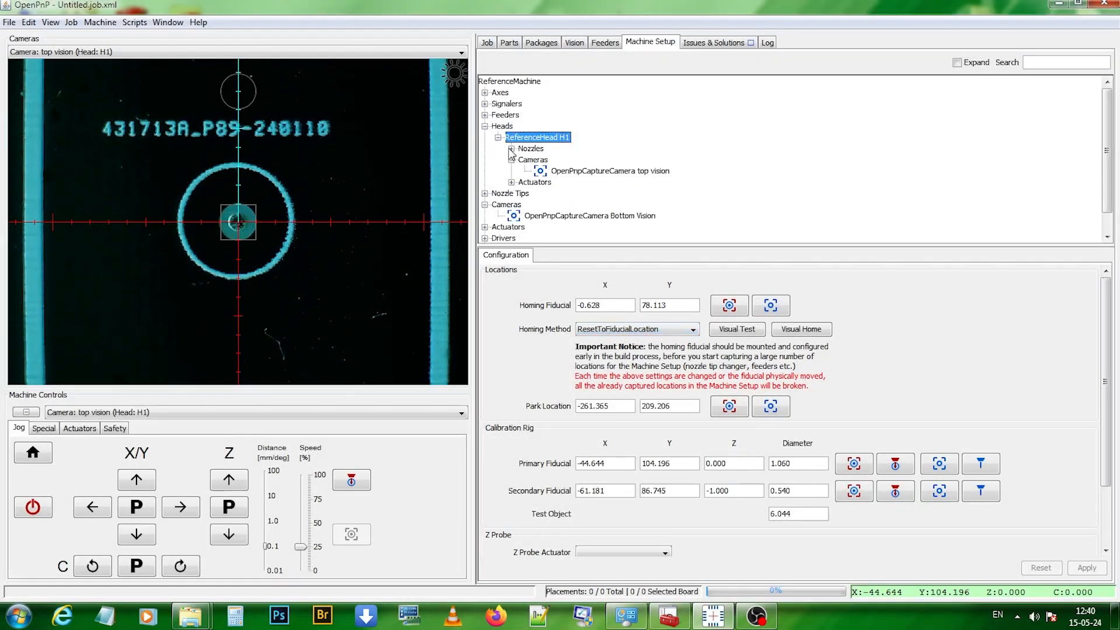
click(511, 148)
click(612, 161)
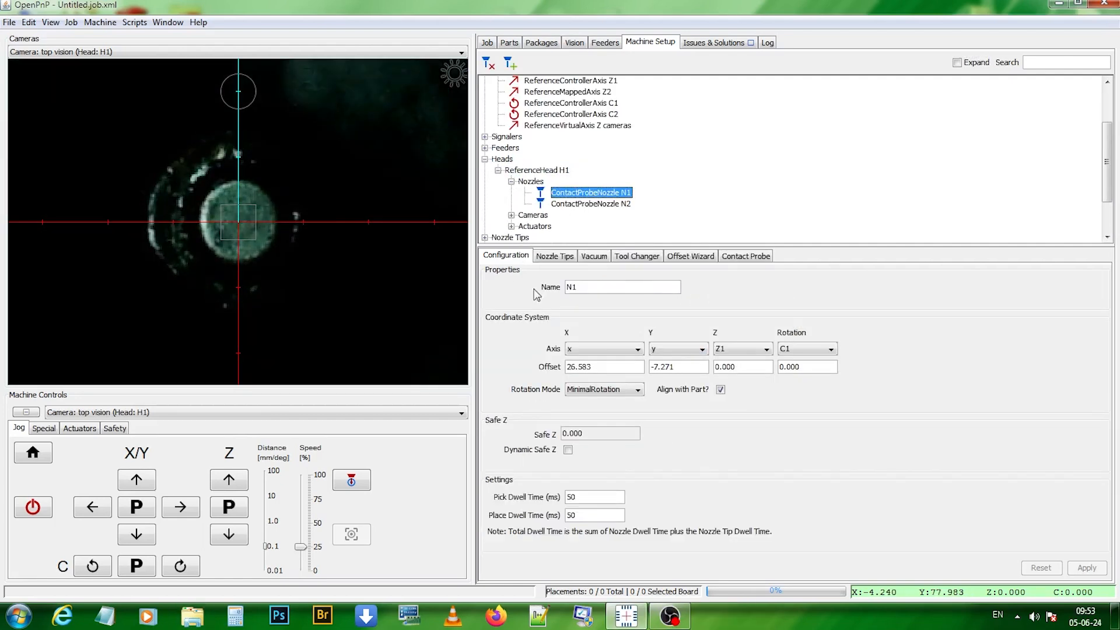
click(632, 260)
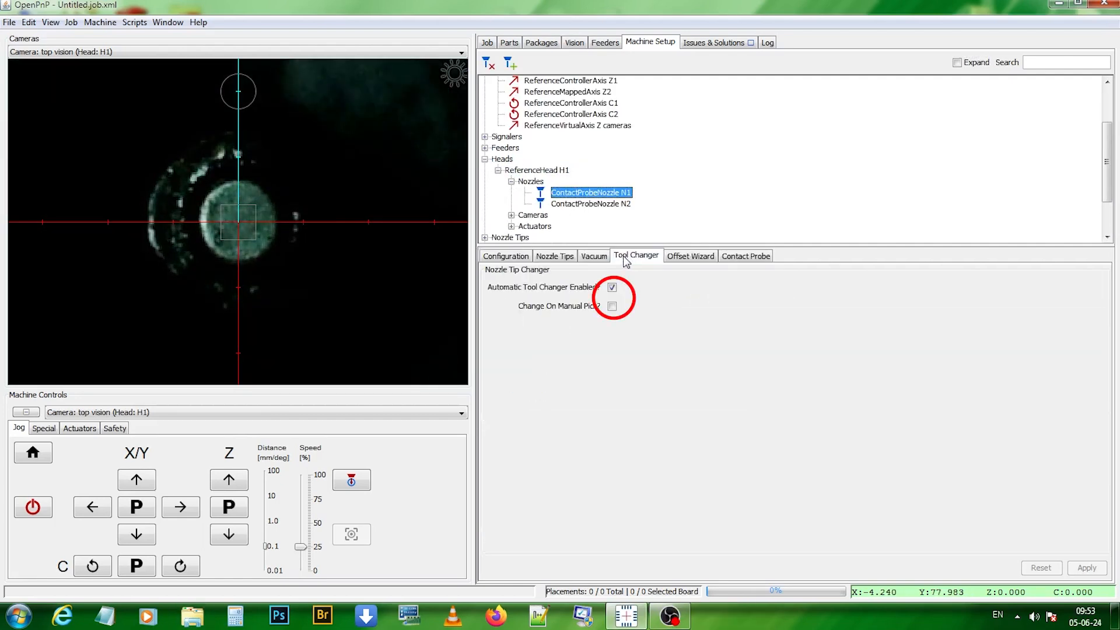
click(611, 287)
click(612, 305)
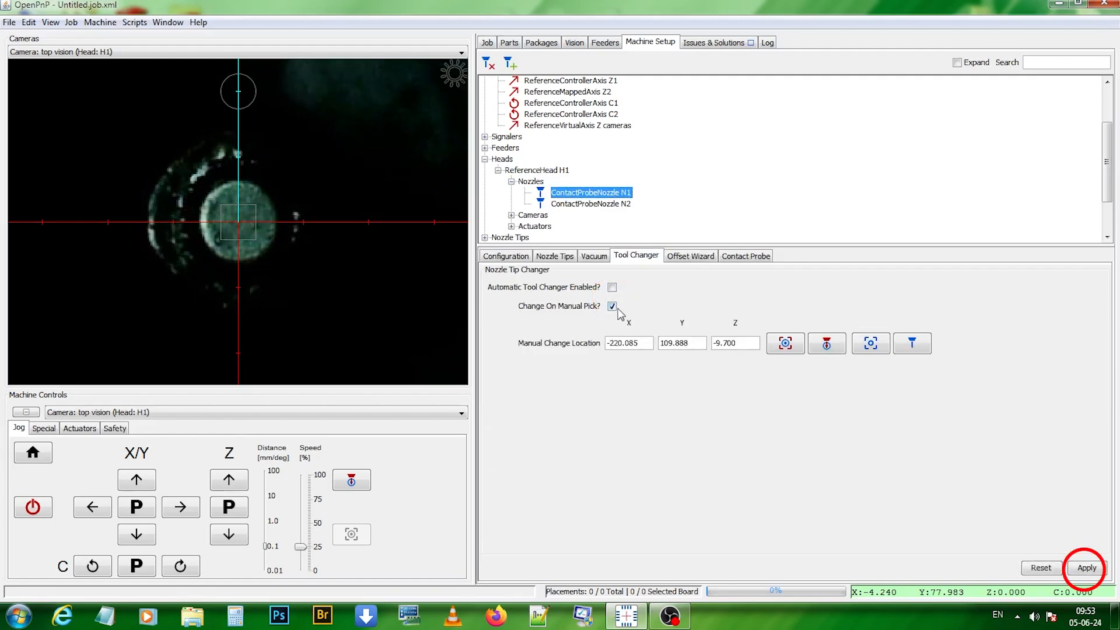
click(1086, 567)
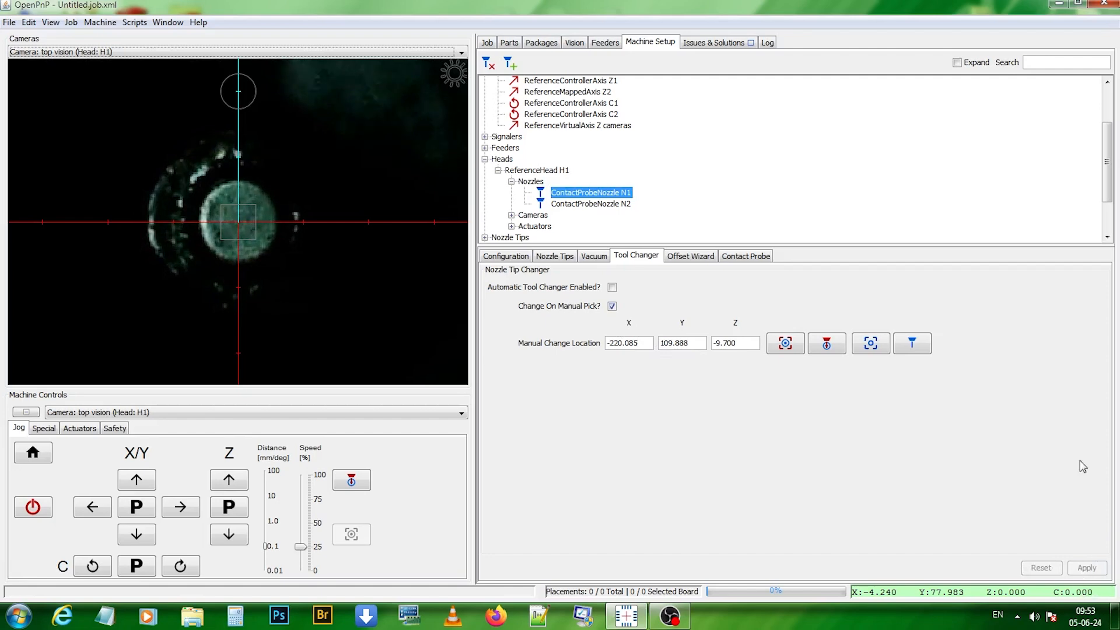
- Enable Change On Manual Pick and disable the automatic tool changer for nozzle N2, and apply
click(601, 204)
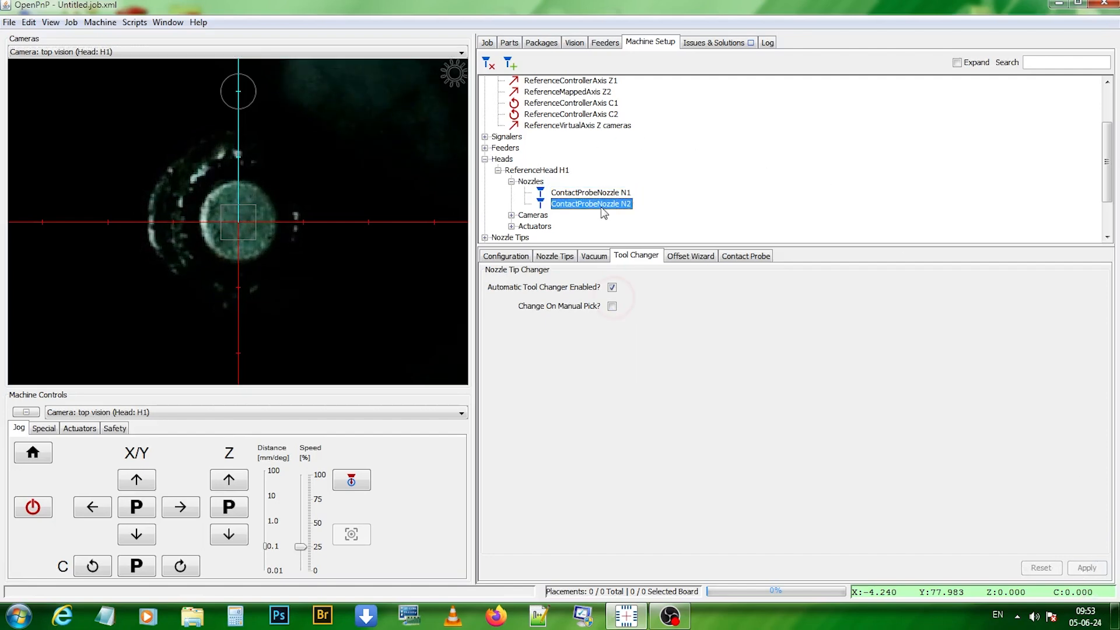
click(612, 307)
click(613, 287)
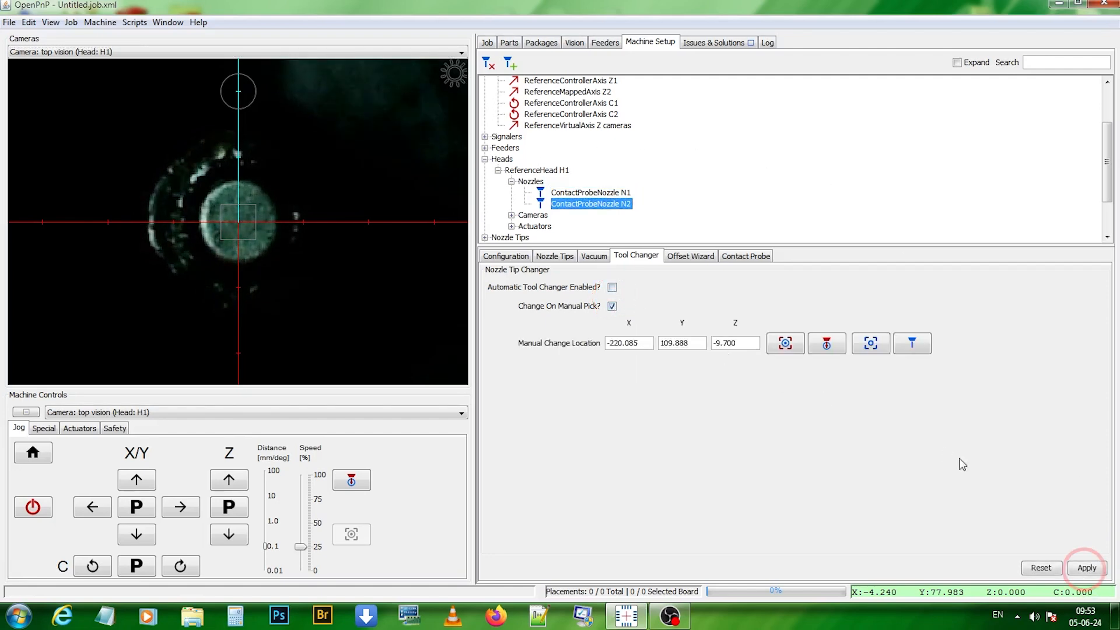
click(1086, 568)
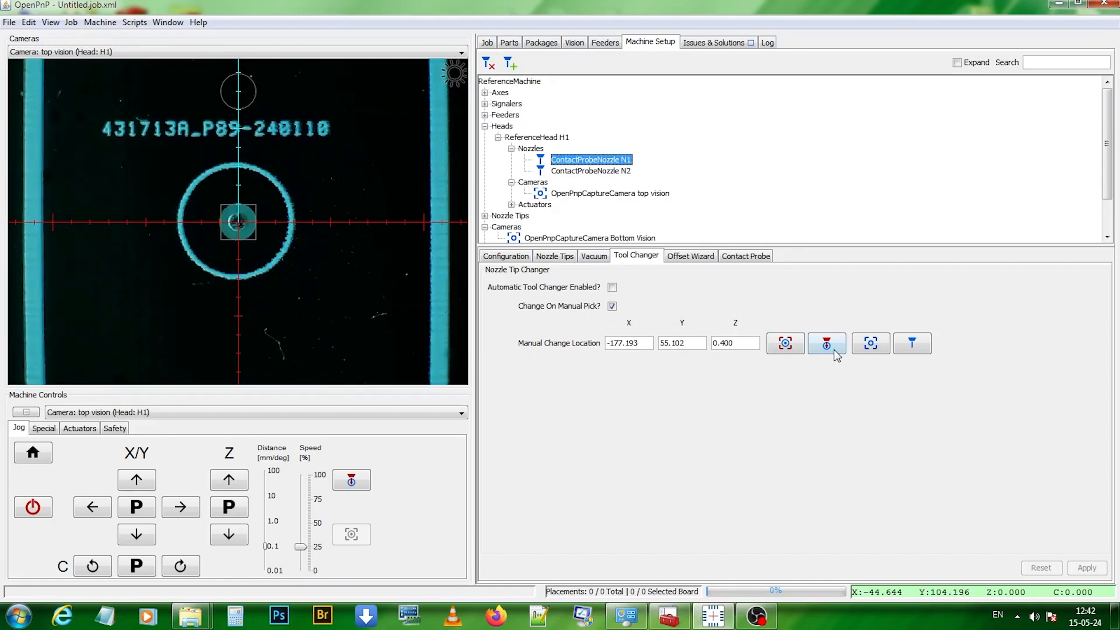
- Mark nozzle tip 504 as loaded on nozzle N1
click(553, 257)
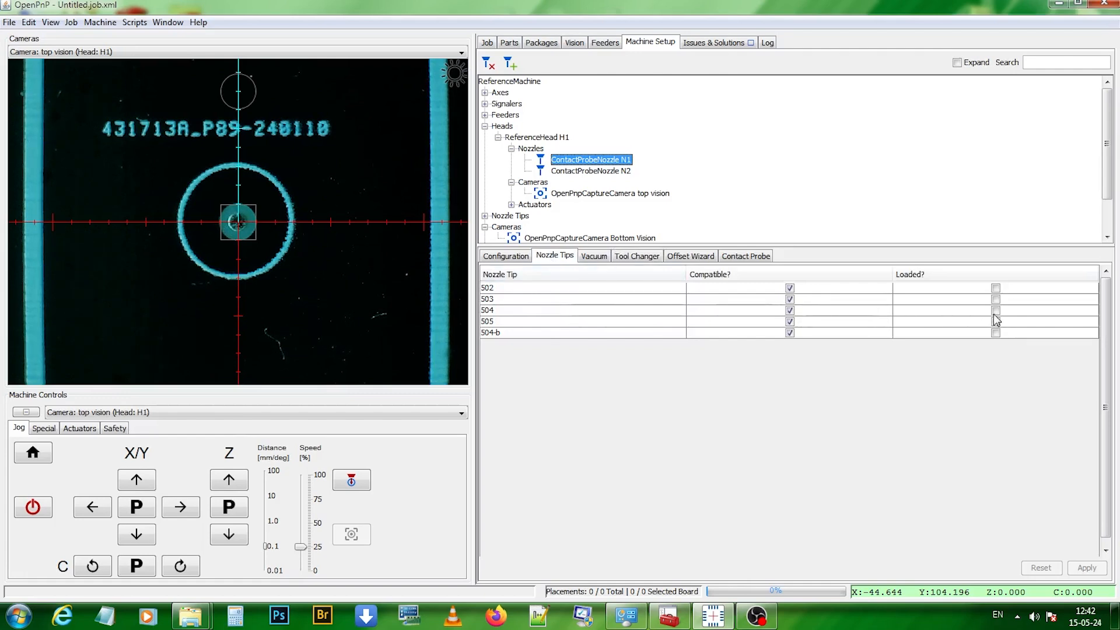
click(996, 311)
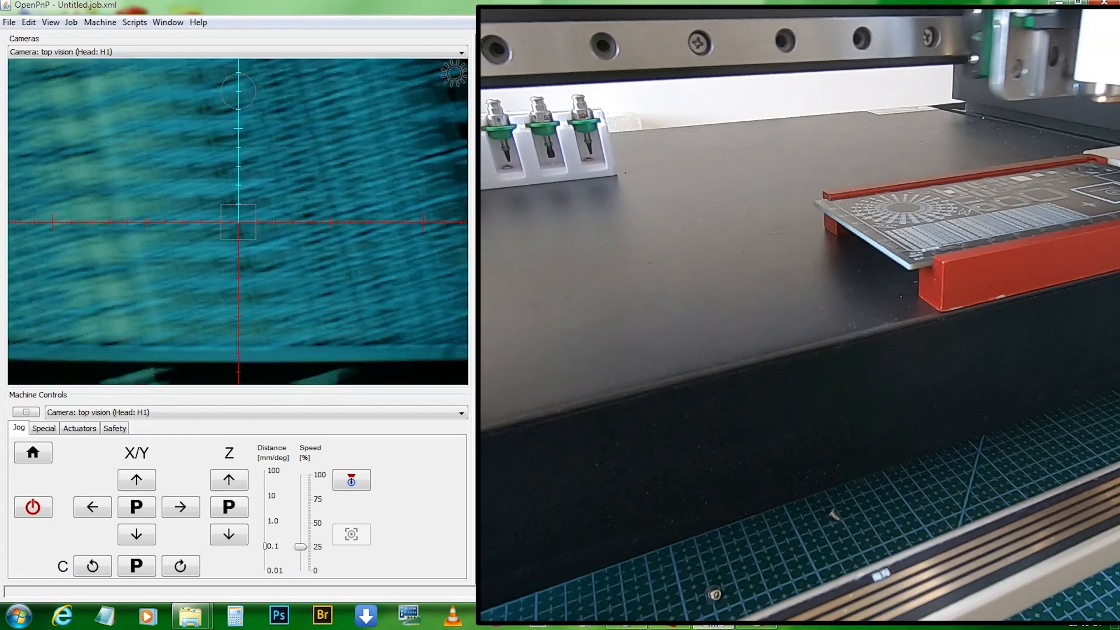
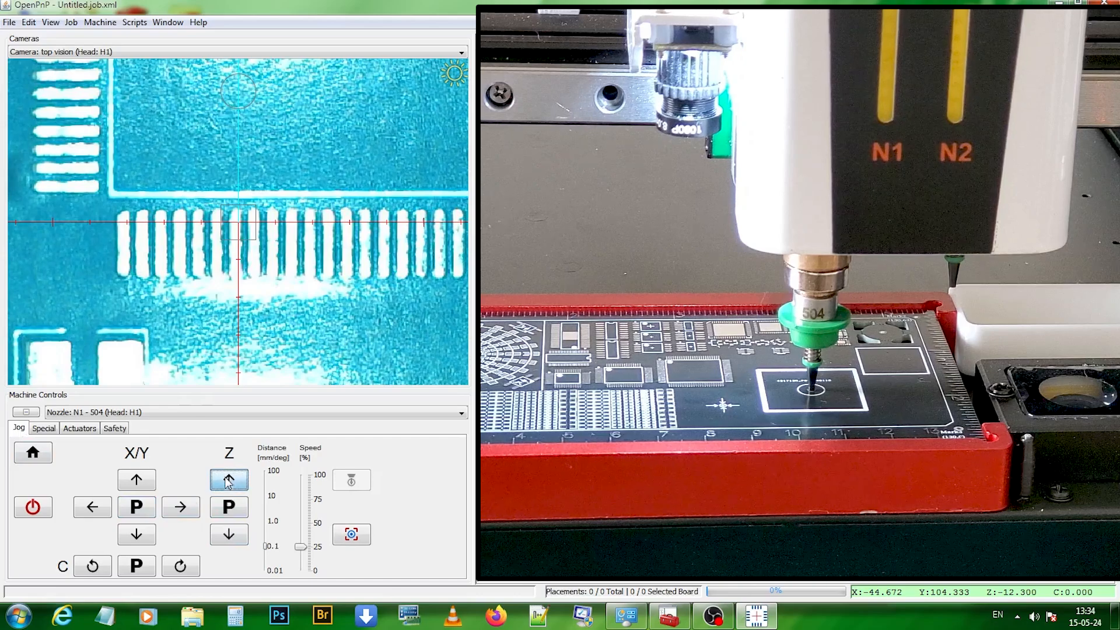
- Check nozzle N1's height over the primary fiducial by jogging Z up and back down in 0.1 mm increments, and park Z
click(233, 484)
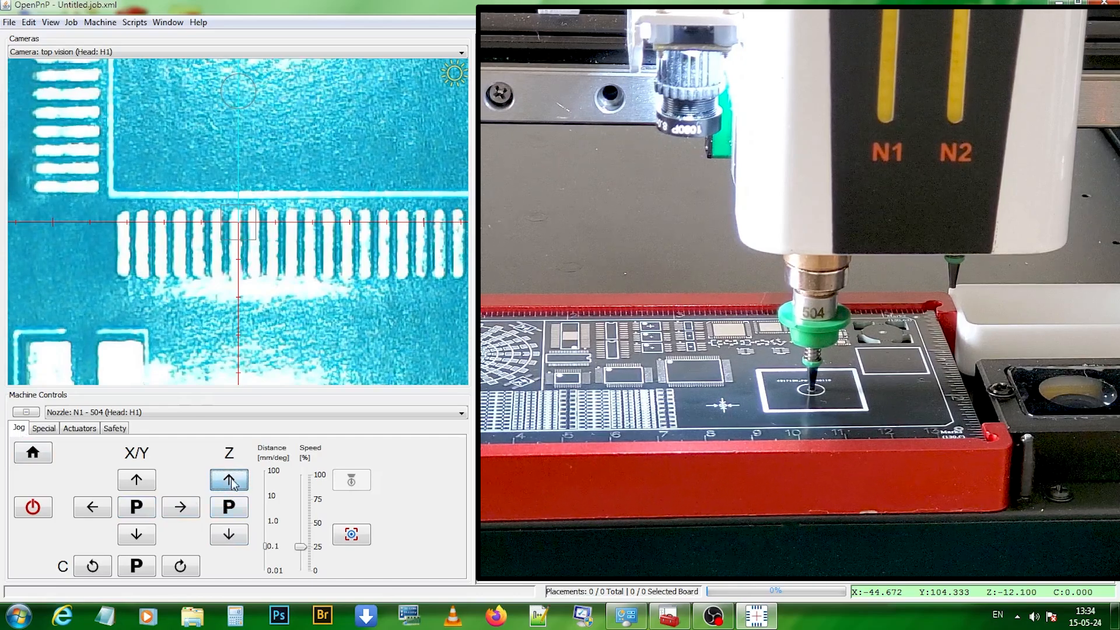
click(228, 536)
click(228, 537)
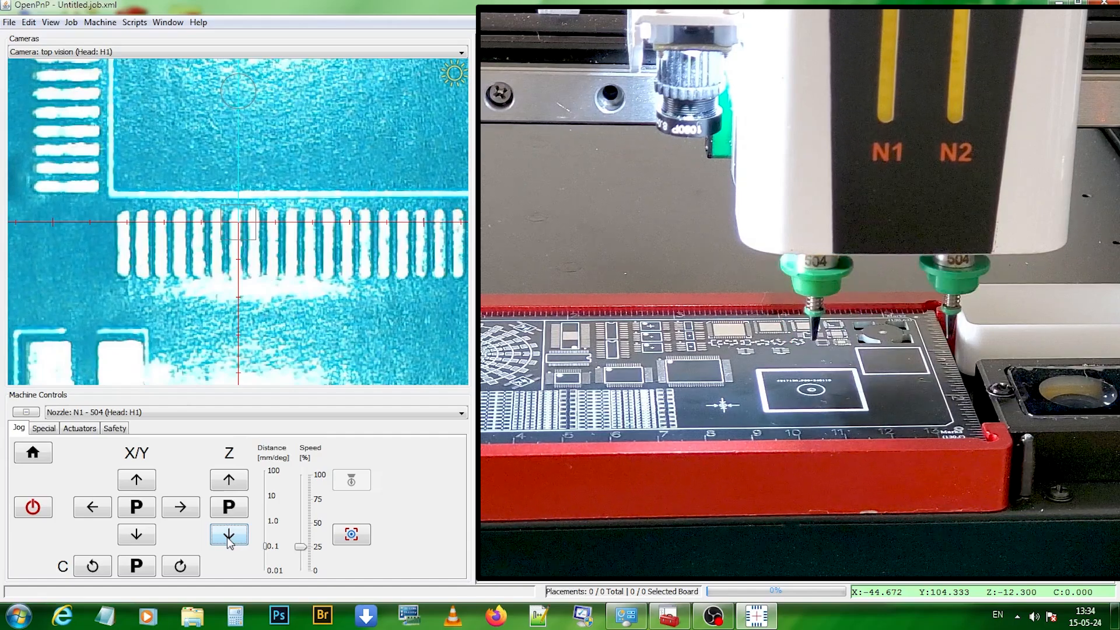
click(228, 507)
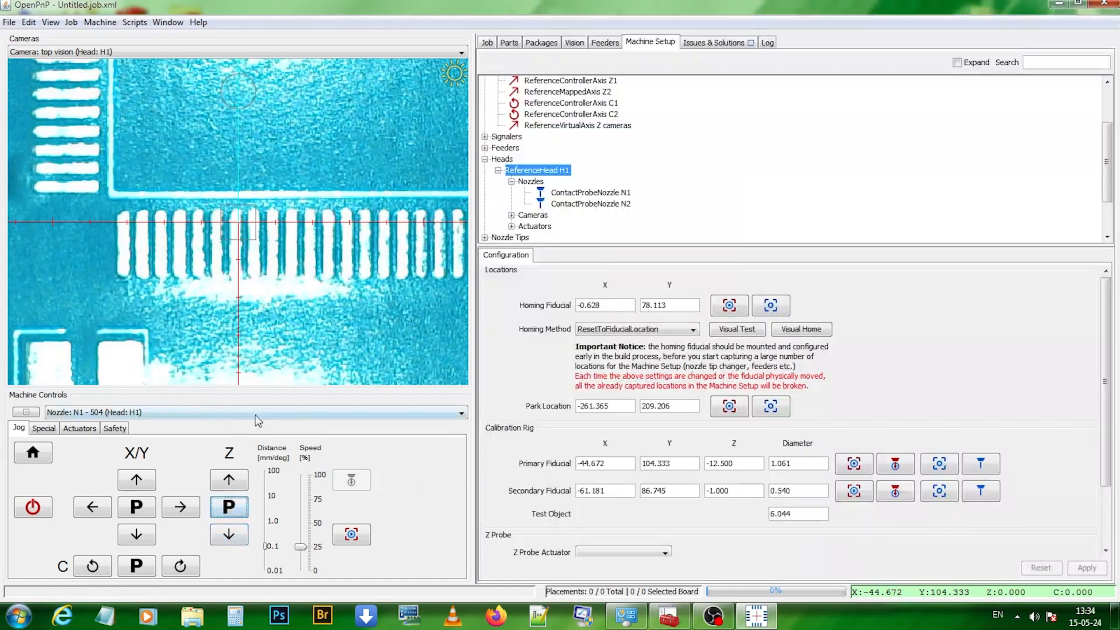
- Move nozzle N2 - 504-b to the primary fiducial and check its height by jogging Z down and up in 0.1 mm increments
click(254, 415)
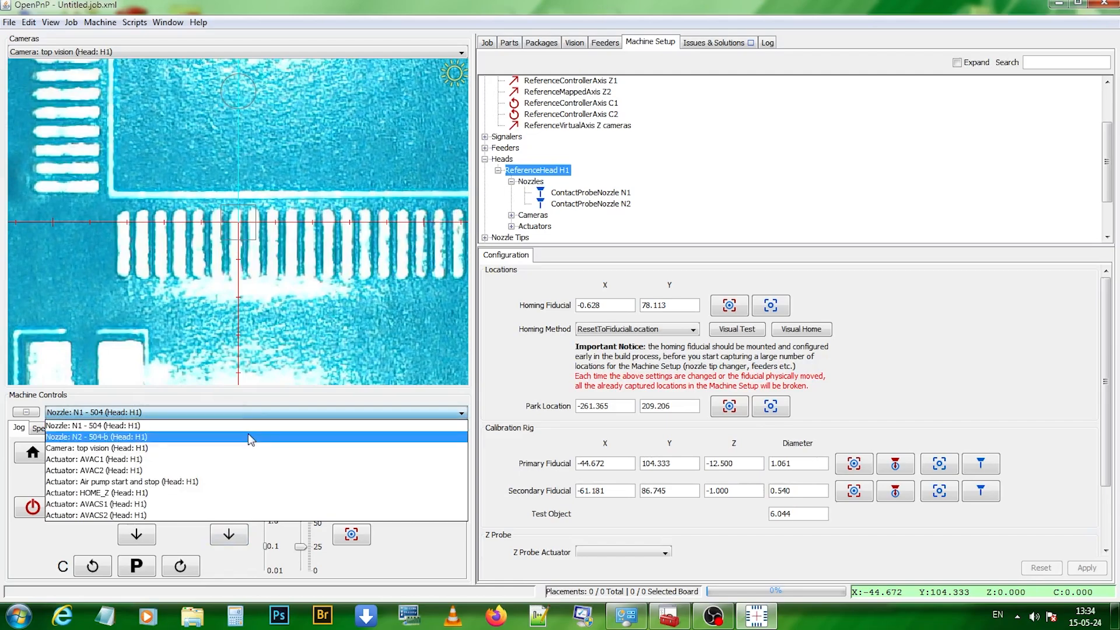
click(248, 435)
click(980, 463)
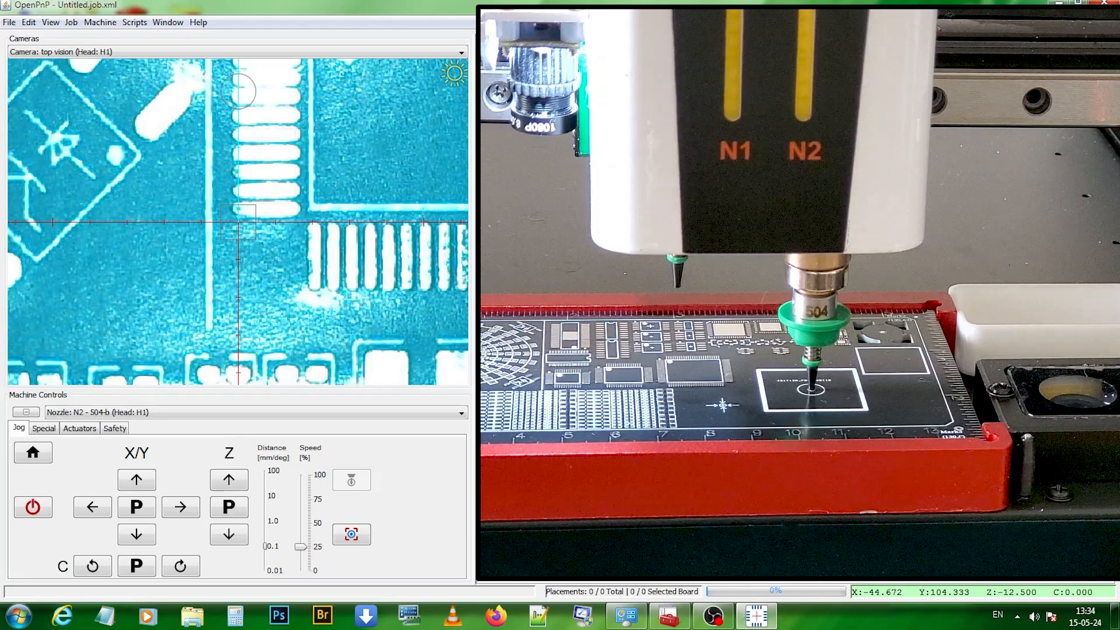
click(226, 541)
click(226, 542)
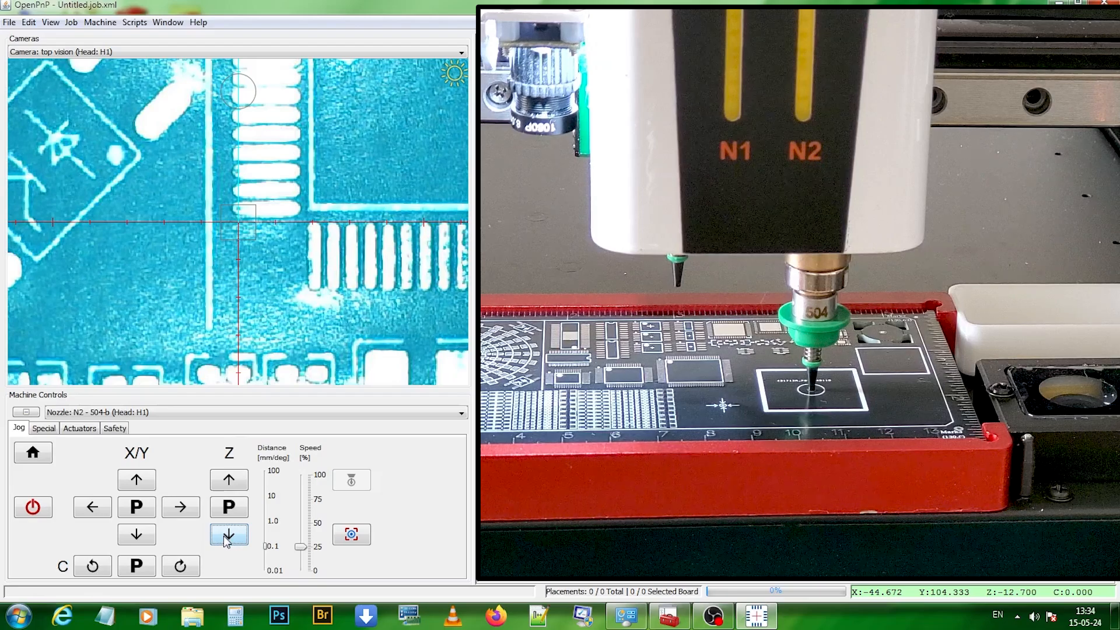
click(228, 484)
click(228, 484)
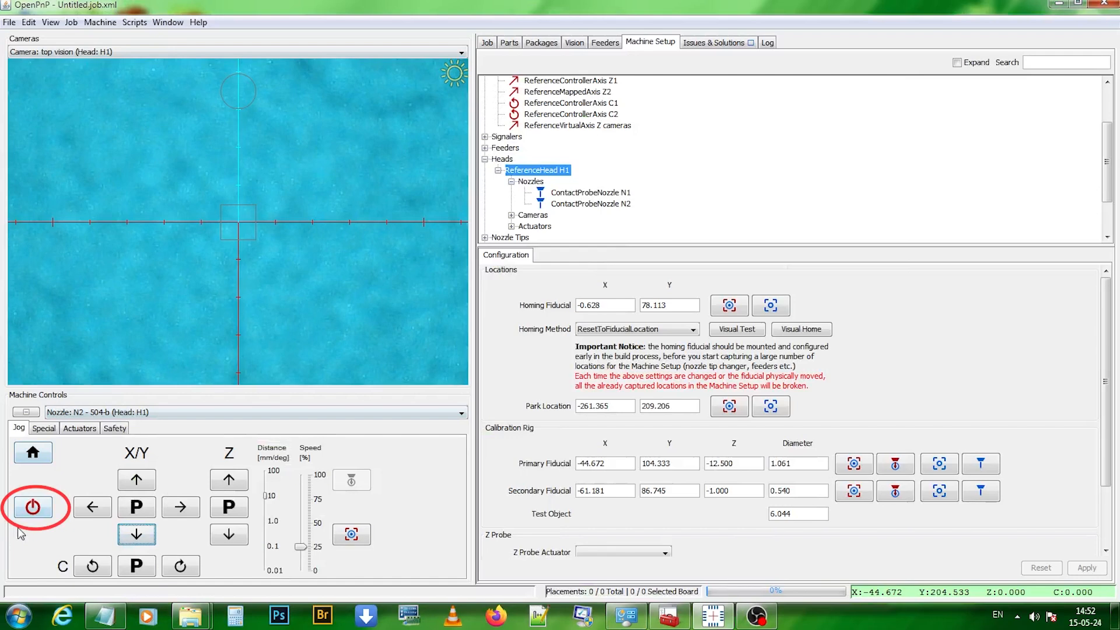
- Disconnect the machine and look up the RepRapFirmware serial port in Device Manager
click(32, 508)
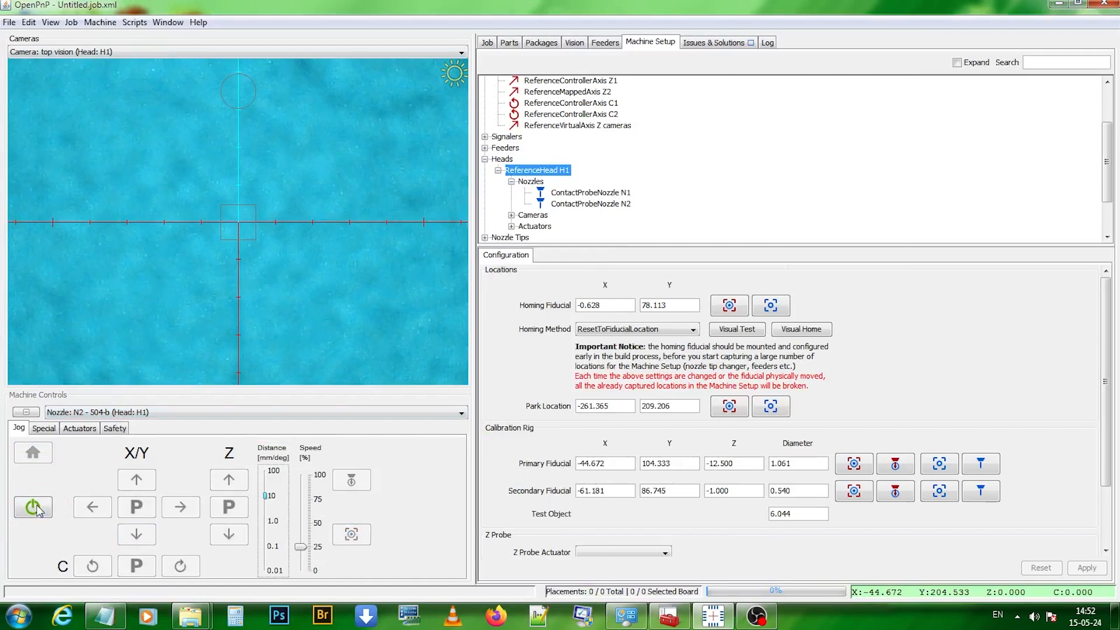
mouse_move(626, 615)
click(622, 525)
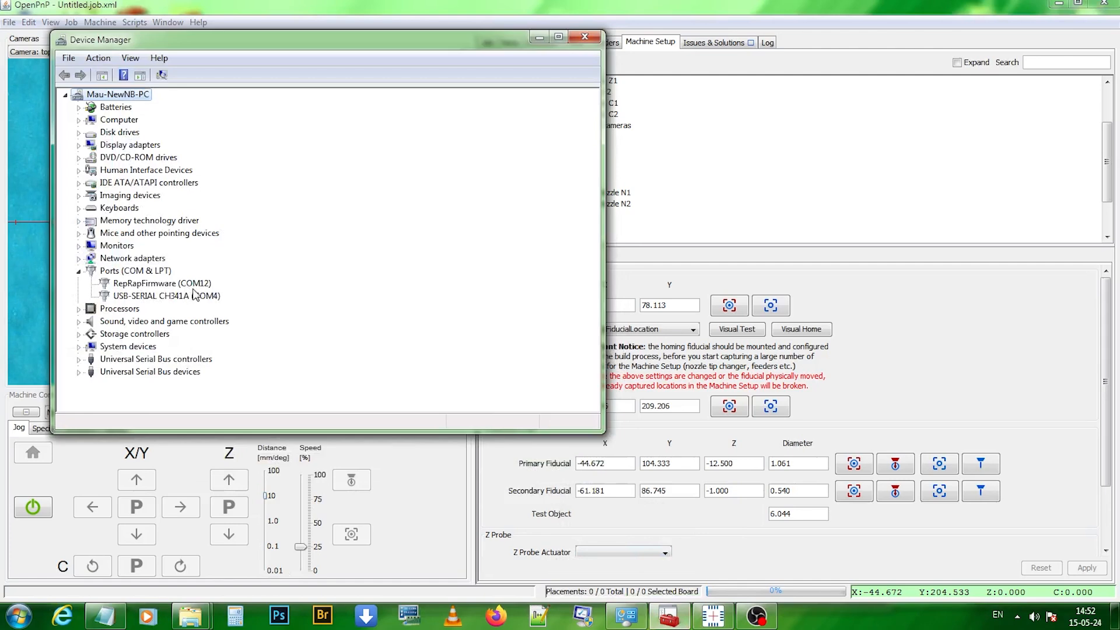
- Launch Termite from the termite-3.4 folder inside PSE-3000 INSTALLATION
mouse_move(187, 617)
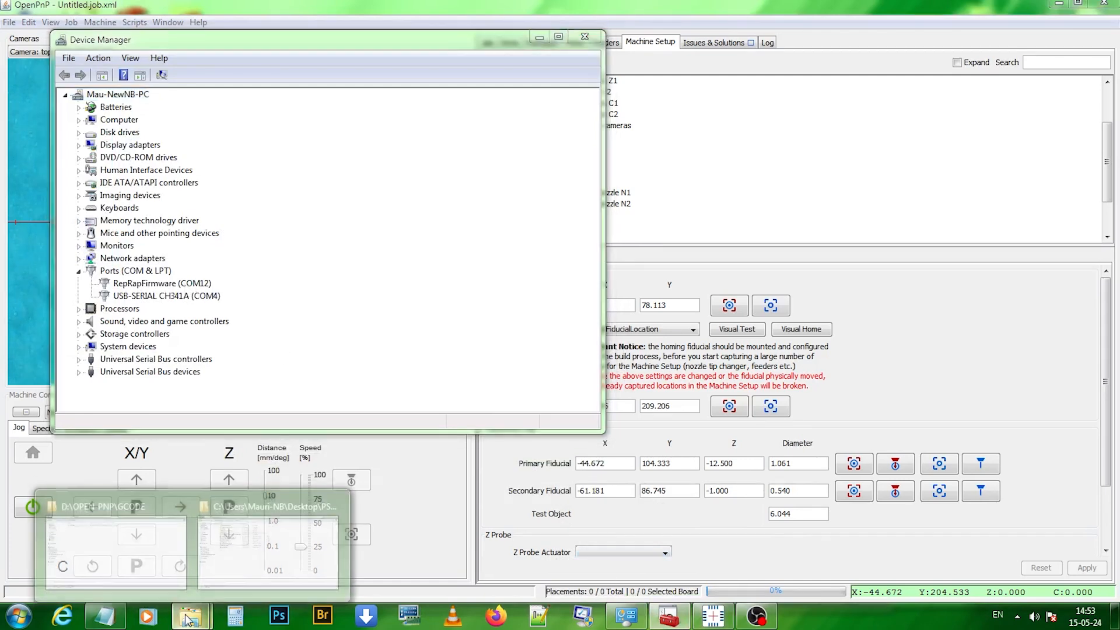
mouse_move(121, 545)
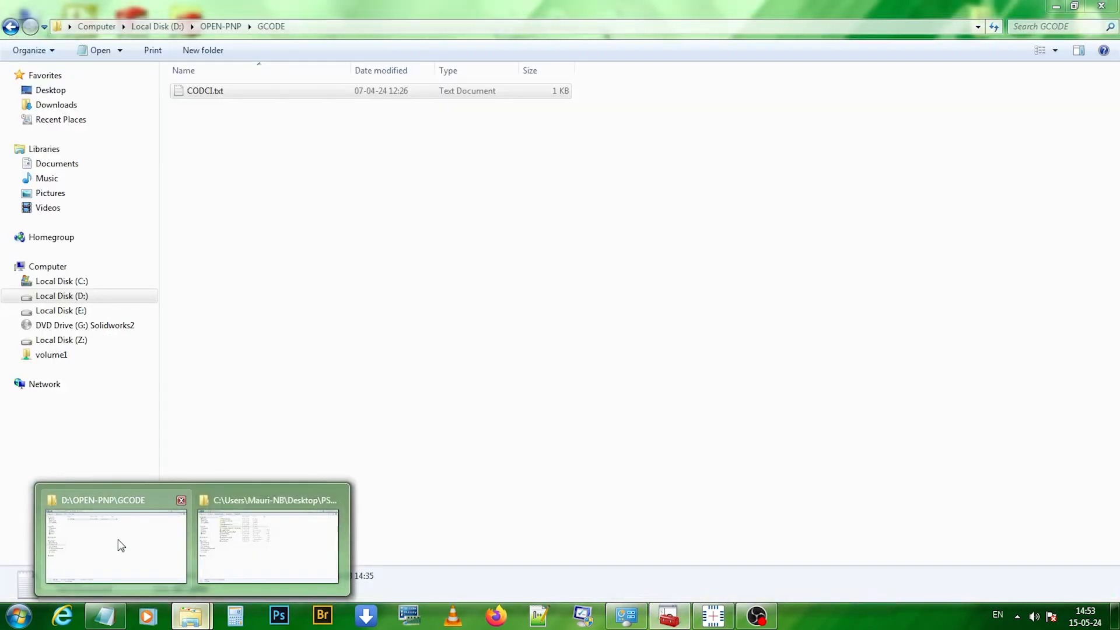
click(231, 554)
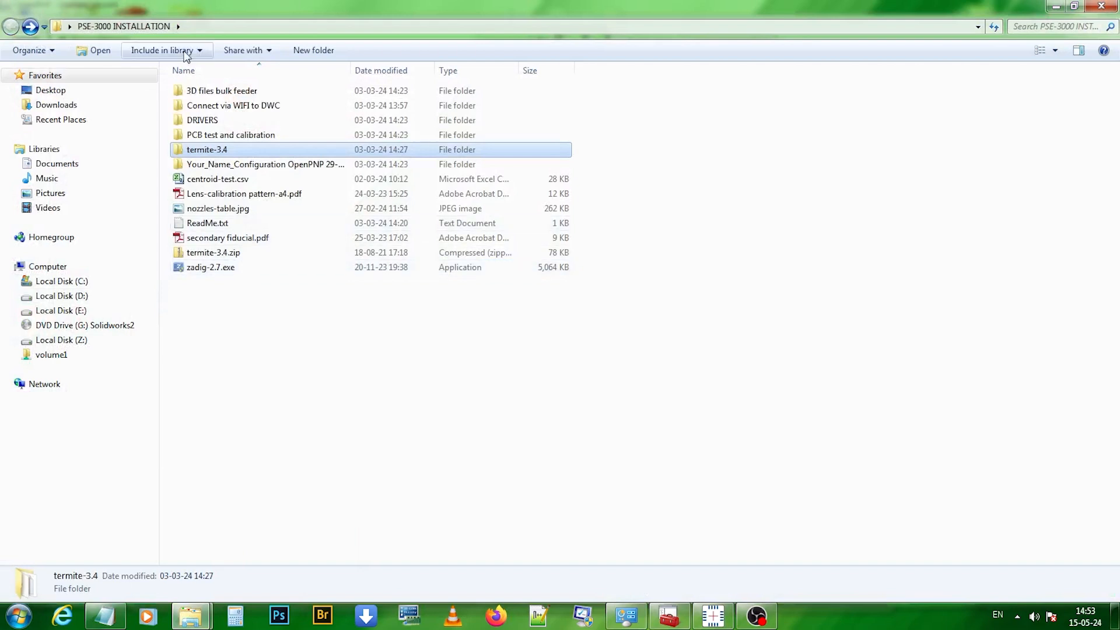
double_click(186, 152)
double_click(209, 107)
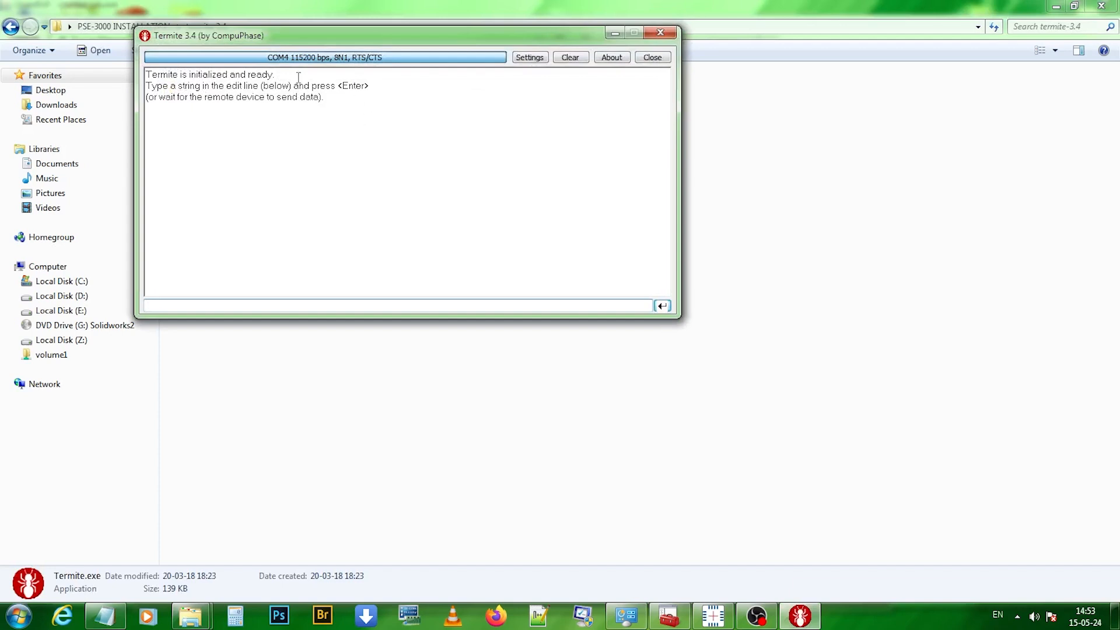
- Set Termite's serial port to COM12
click(531, 59)
click(338, 117)
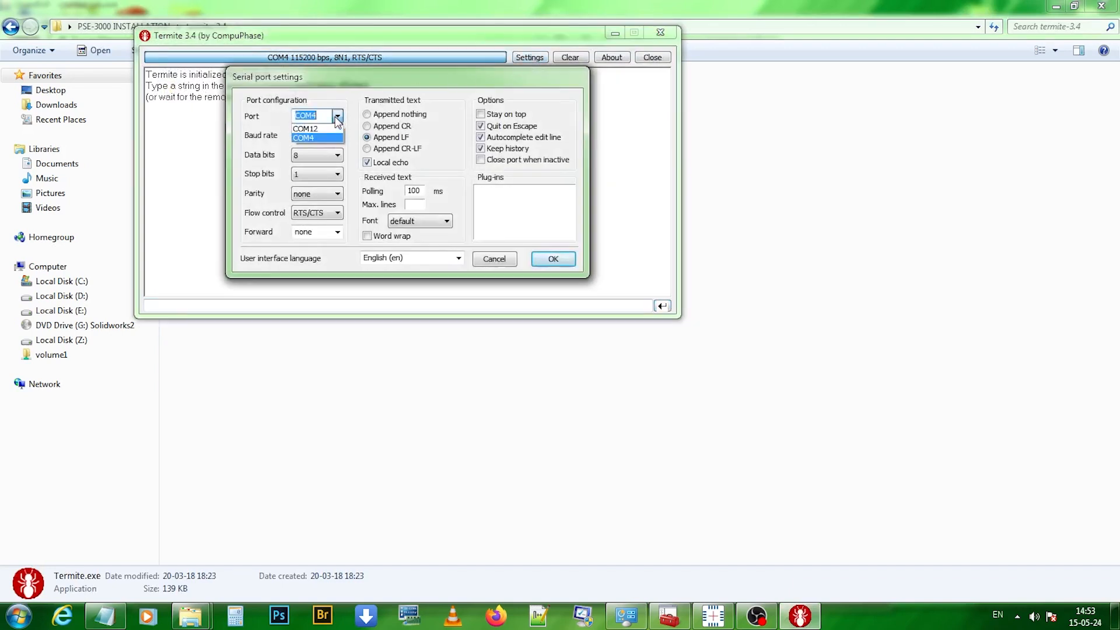
click(327, 128)
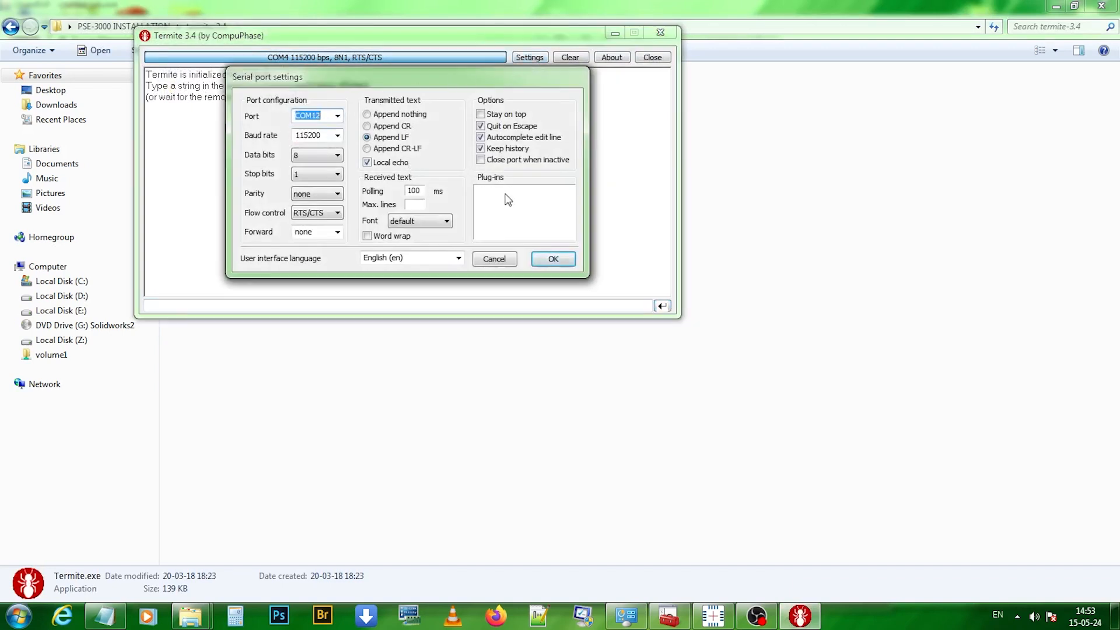
click(546, 257)
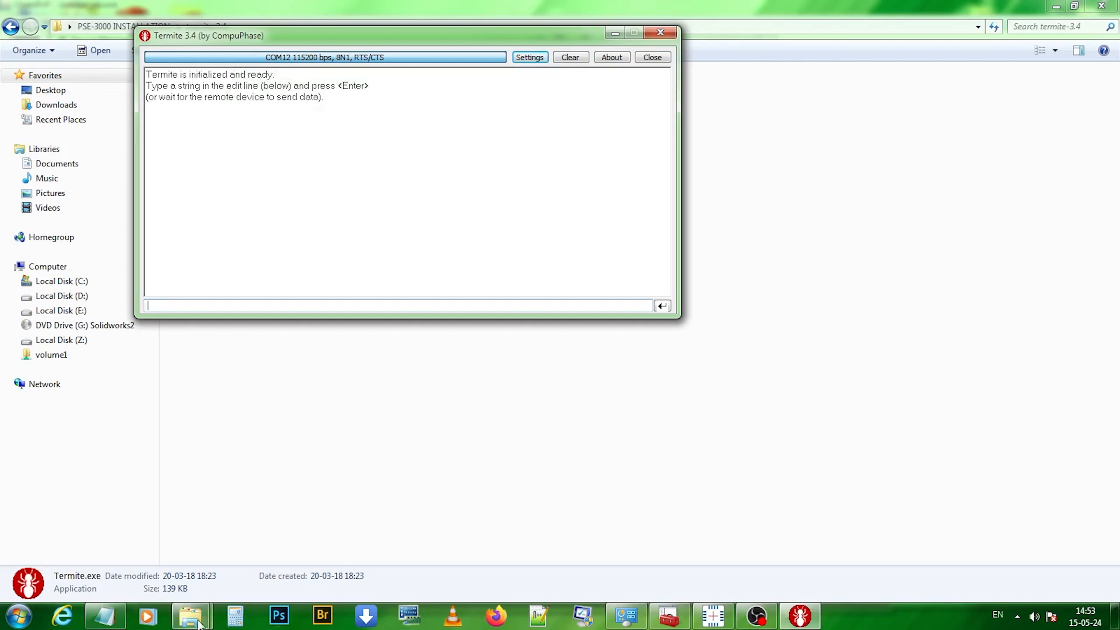
- Copy the M552 S0 command from CODCI.txt in Notepad and send it to the controller in Termite
click(105, 616)
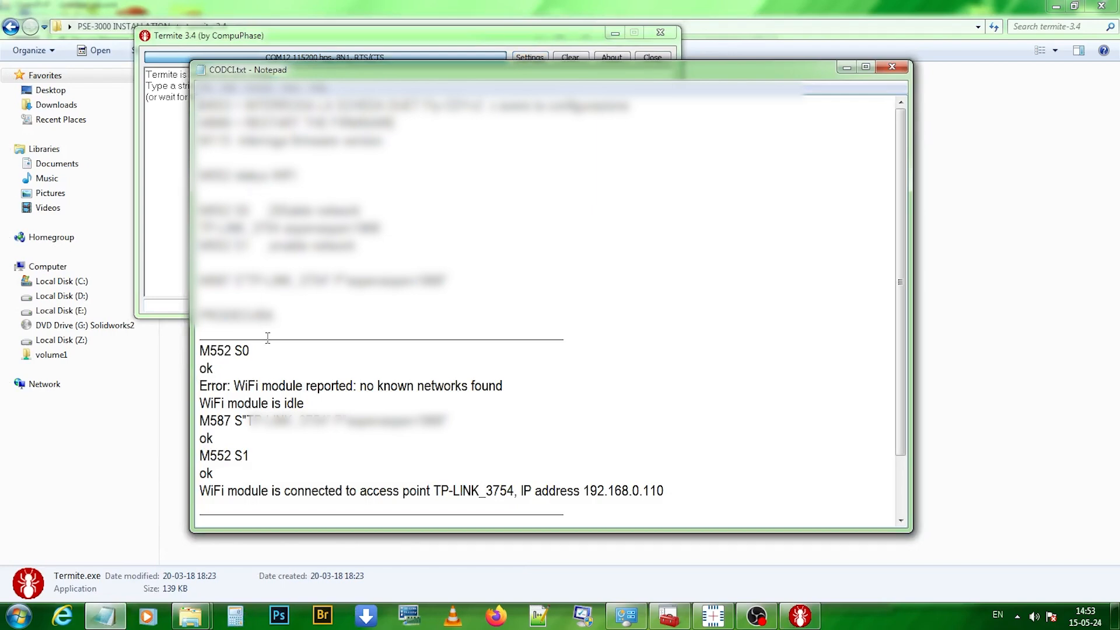
scroll(268, 339, down, 1)
drag(250, 299, 200, 299)
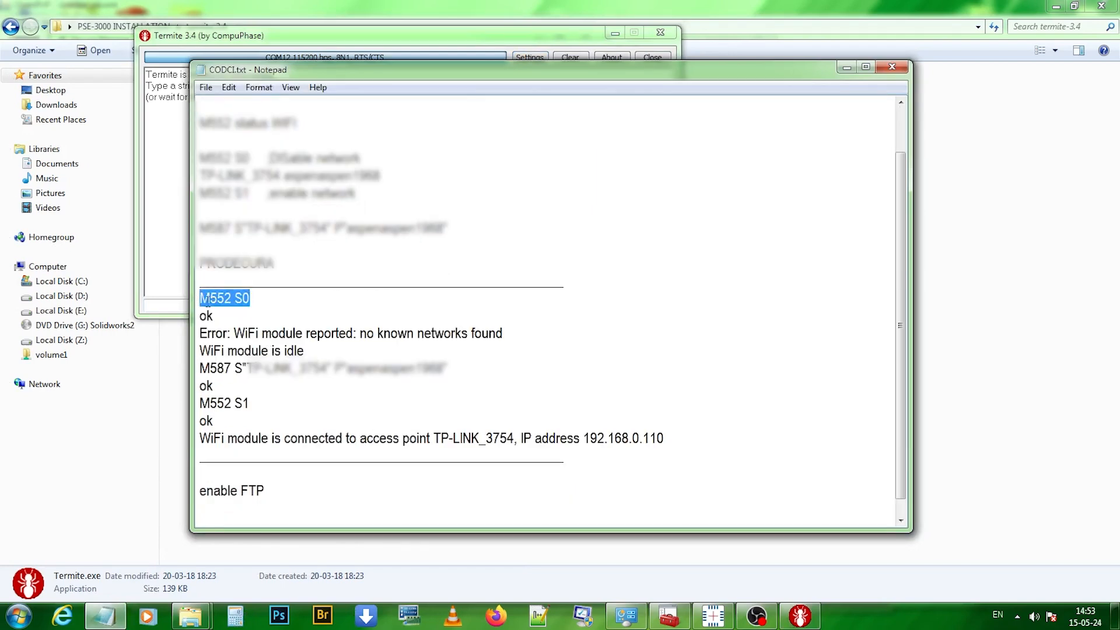
right_click(207, 300)
click(244, 348)
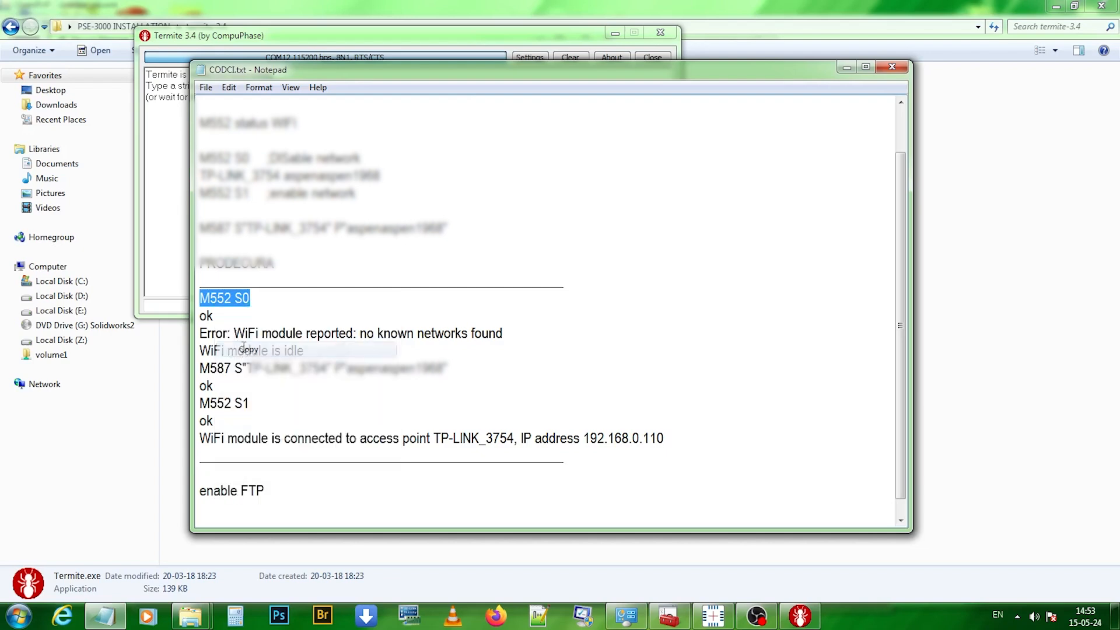
click(173, 315)
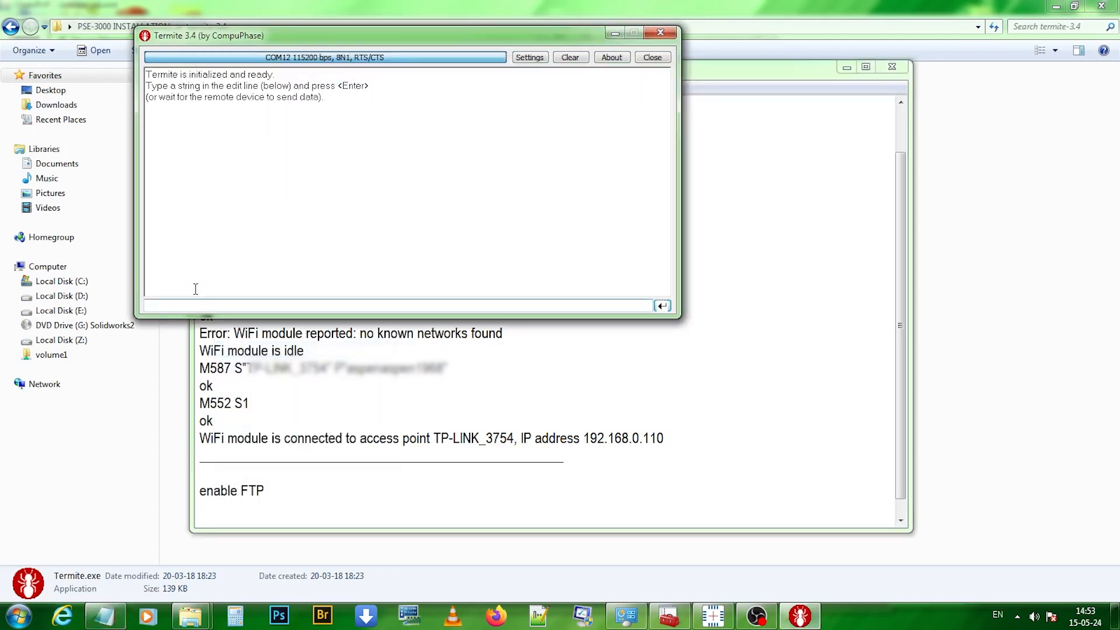
key(ctrl+v)
key(Return)
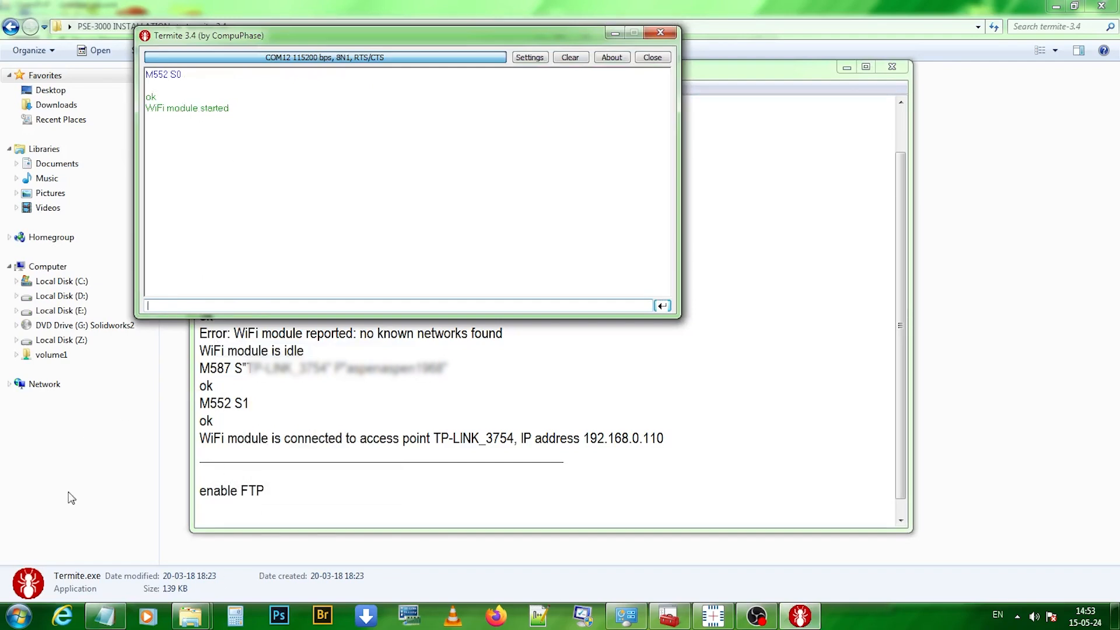
- Copy the M587 command with the Wi-Fi network name and password from CODCI.txt and send it to the controller in Termite
click(110, 621)
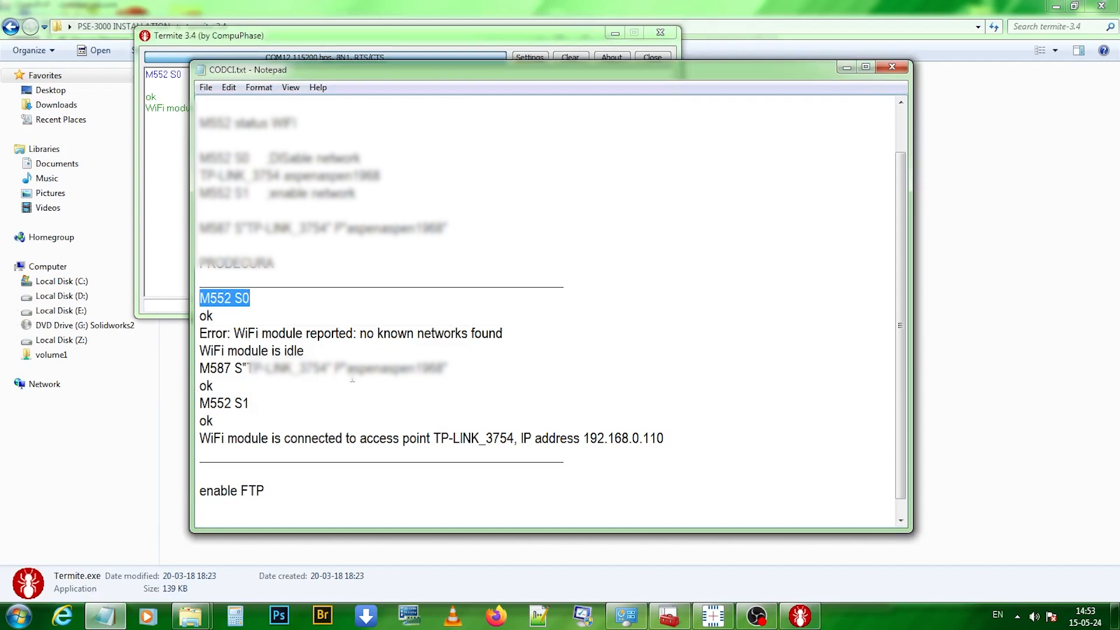
drag(448, 368, 202, 378)
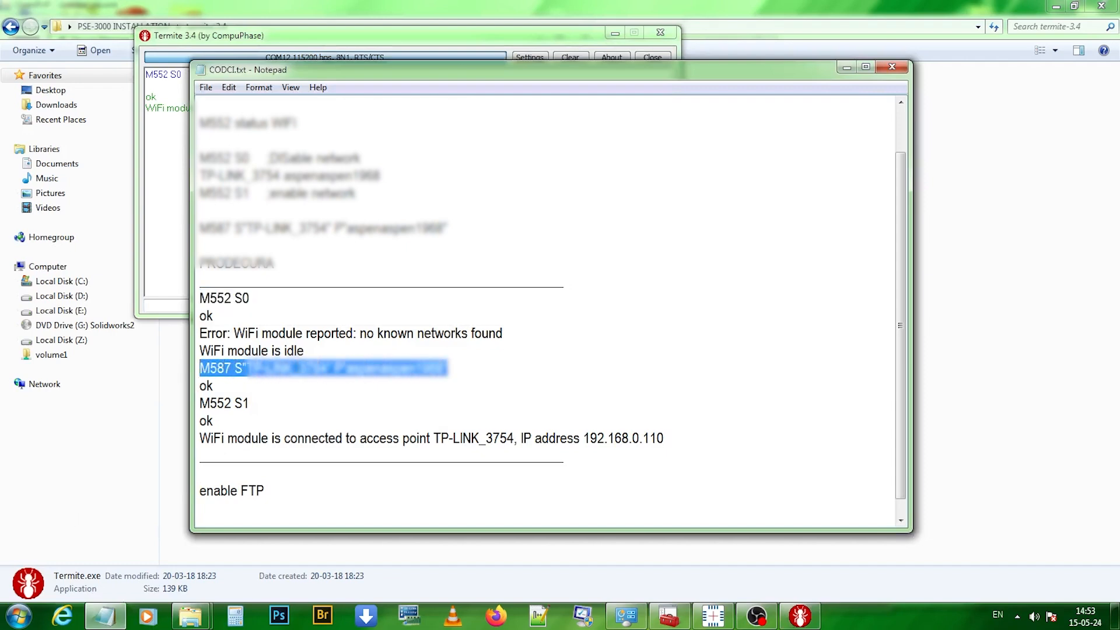
click(201, 38)
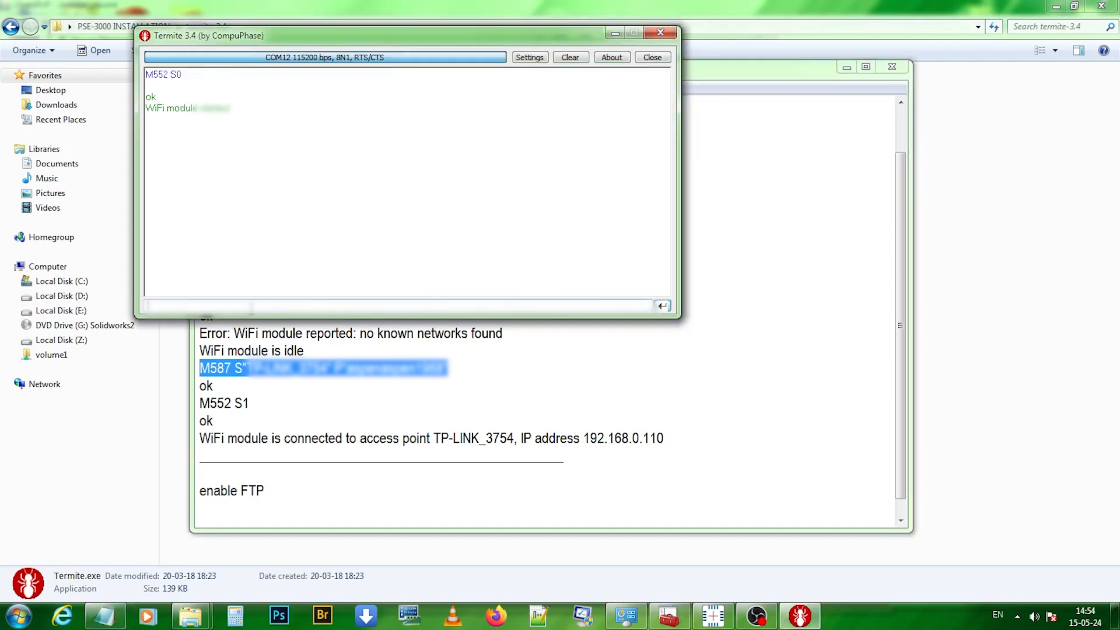
right_click(252, 306)
click(292, 380)
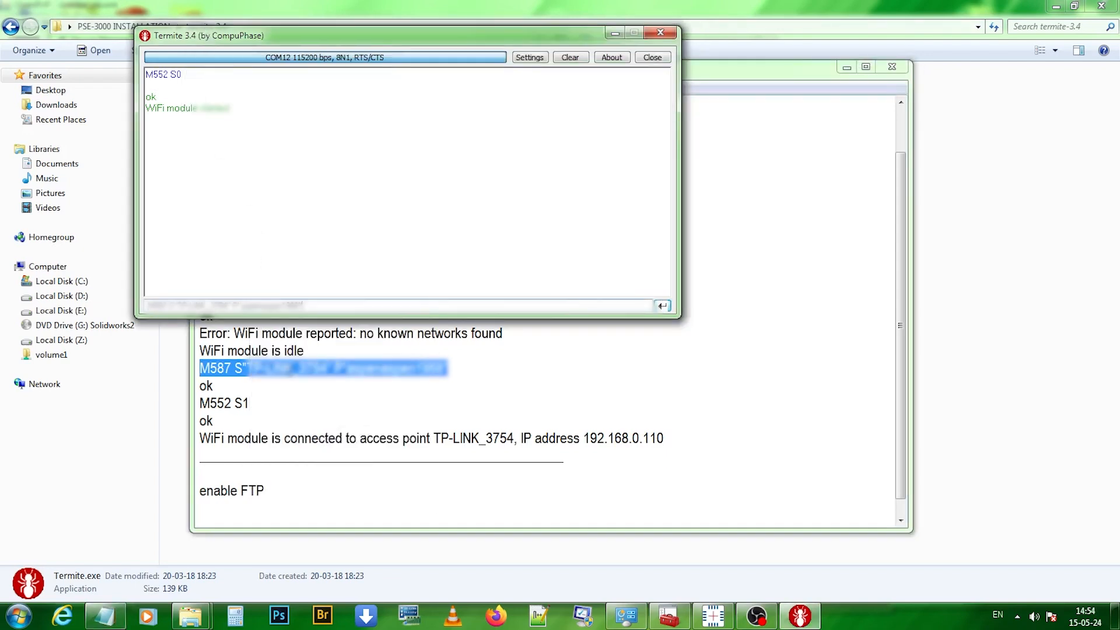
key(Return)
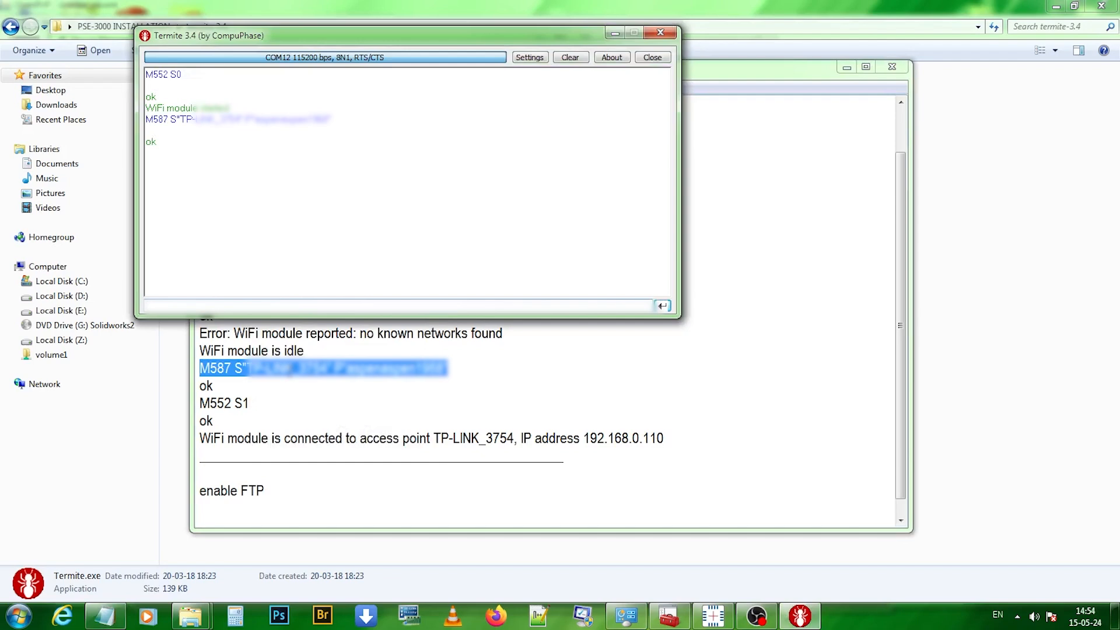
- Copy the M552 S1 command from CODCI.txt, send it to the controller in Termite, and highlight the IP address in the reply
click(259, 404)
drag(256, 403, 197, 410)
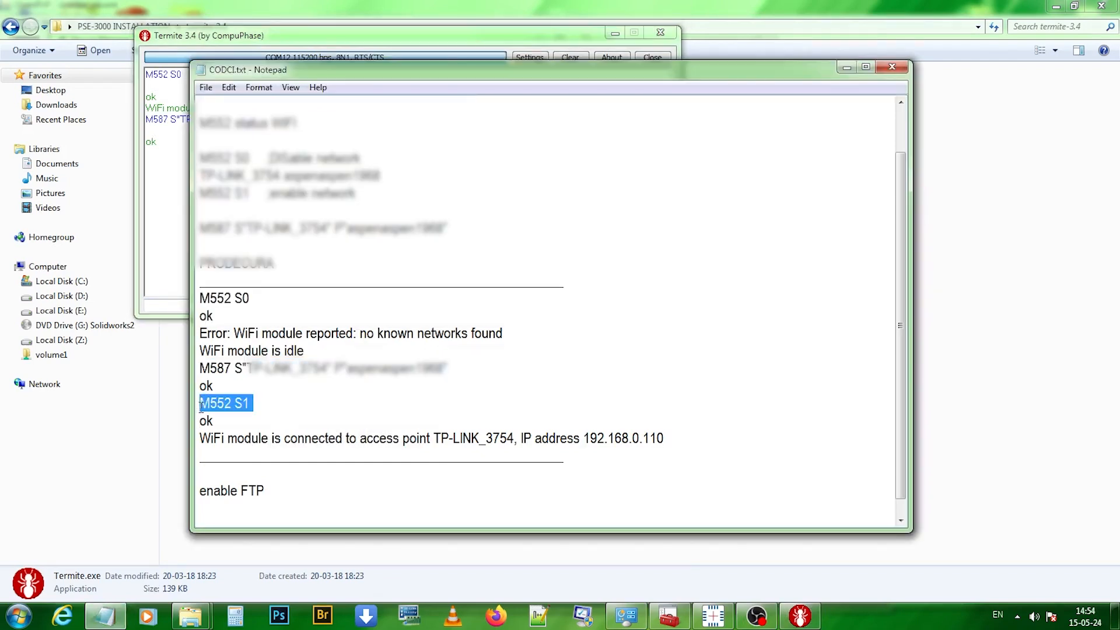
right_click(212, 402)
click(240, 445)
key(alt+Tab)
key(ctrl+v)
key(Return)
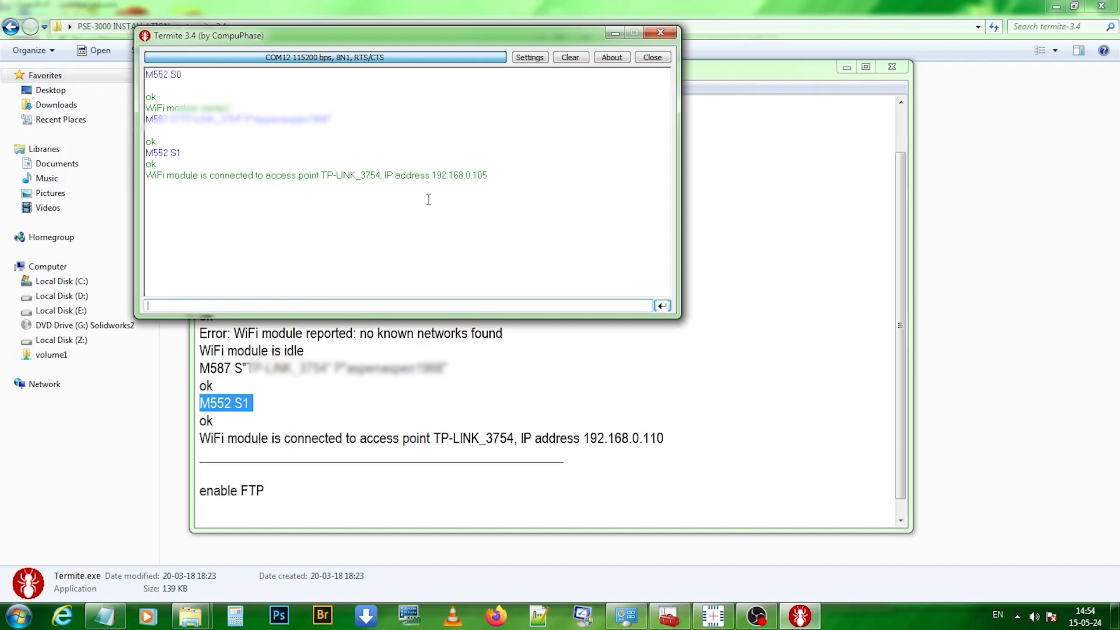
drag(445, 187, 434, 177)
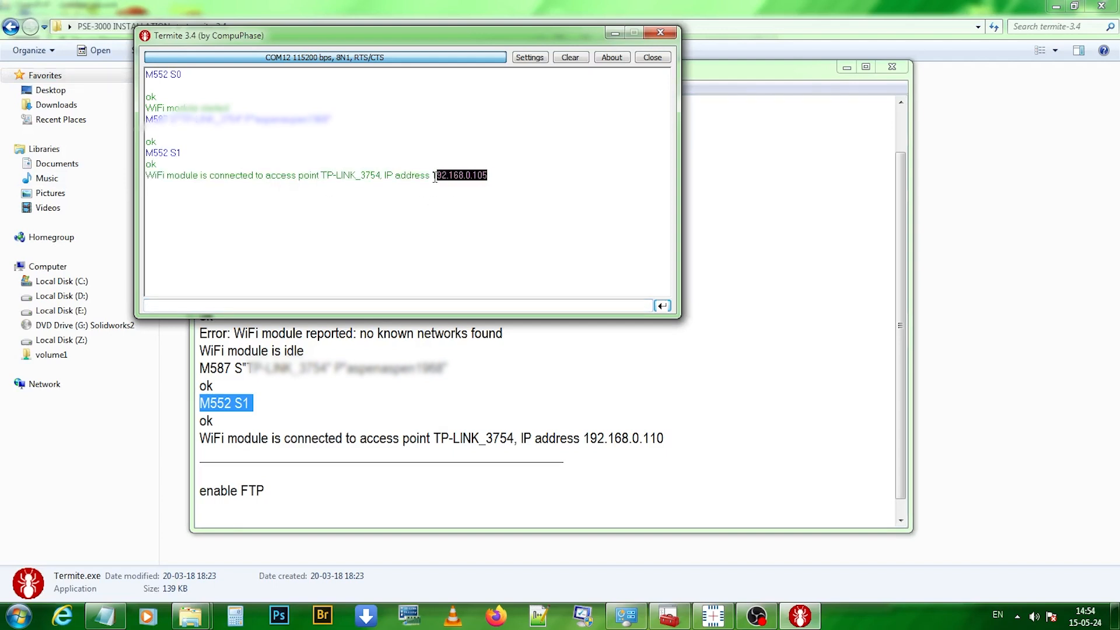
click(430, 176)
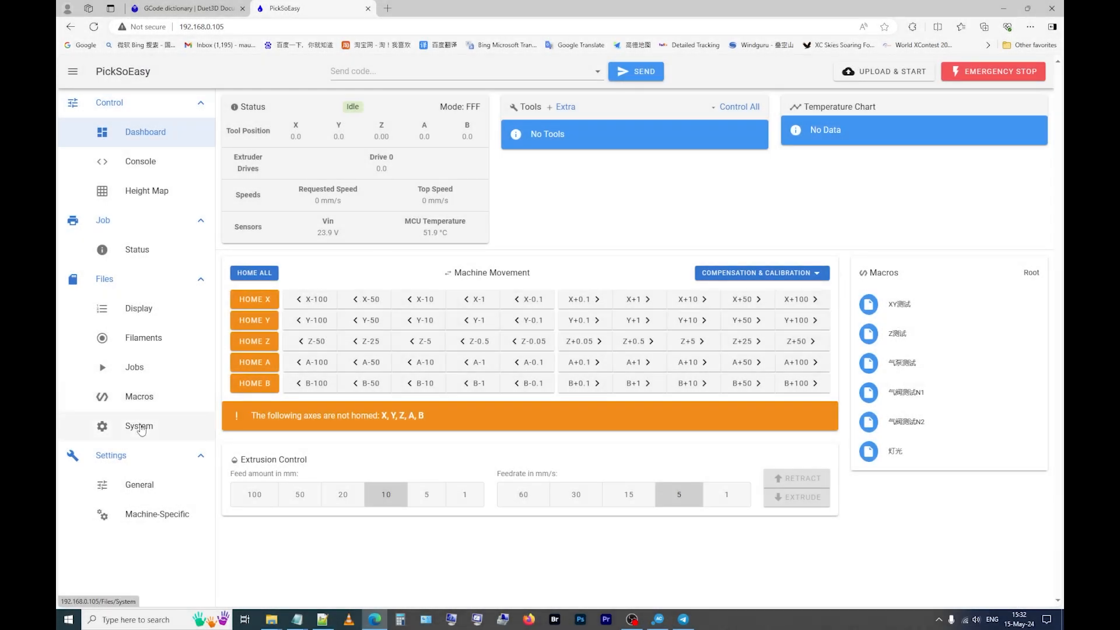
- Open homez.g from the system files in the PickSoEasy web interface, set its G92 position to Z14.3, and save the file
click(140, 428)
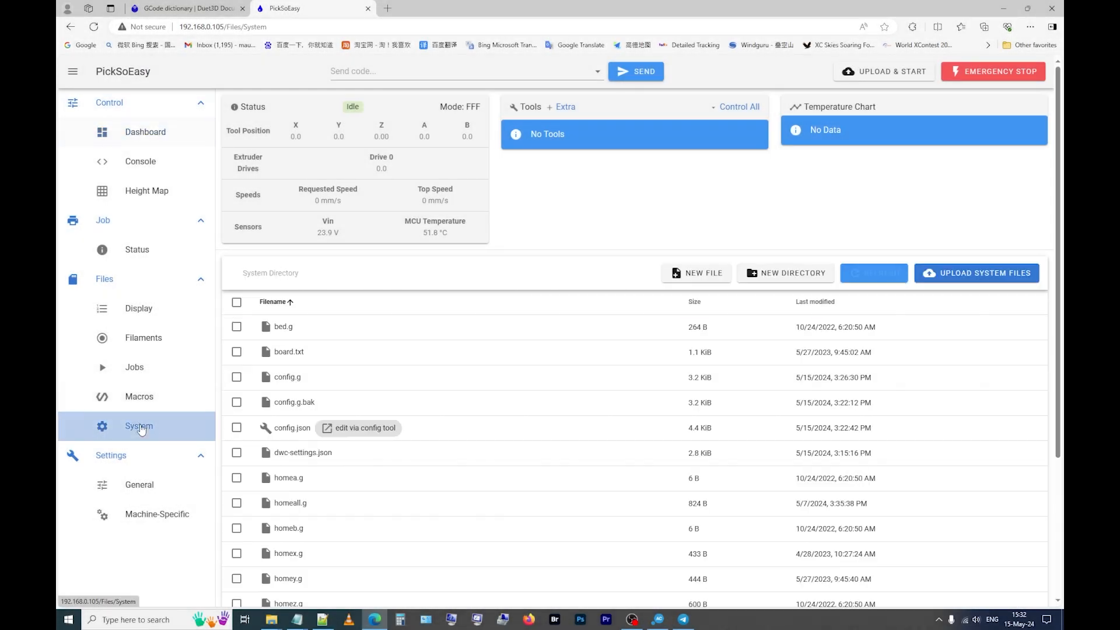
scroll(382, 490, down, 3)
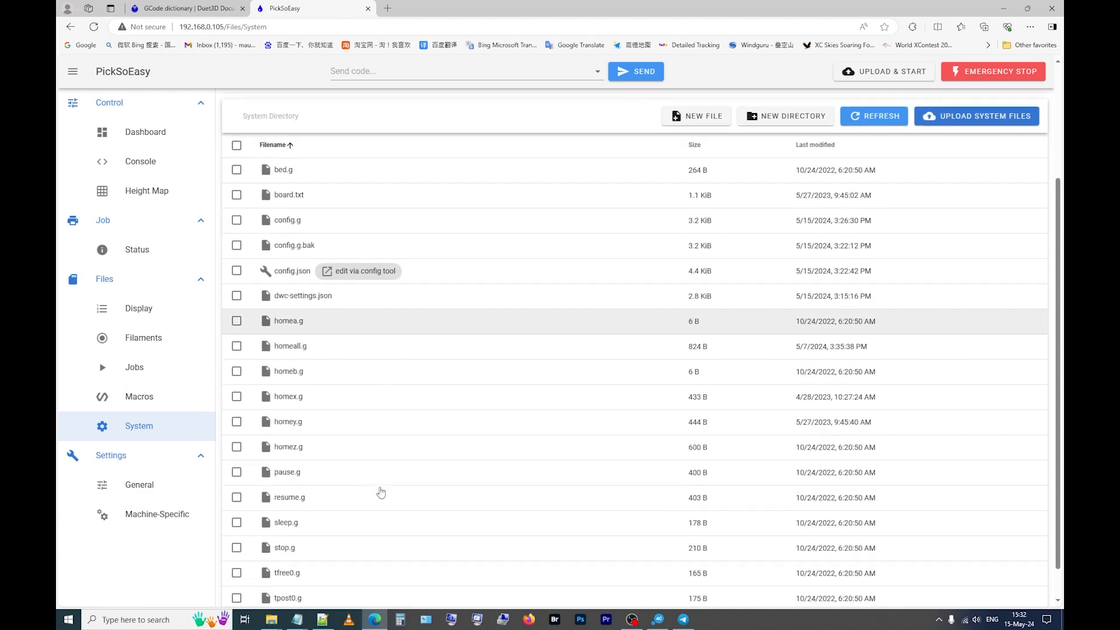
click(288, 439)
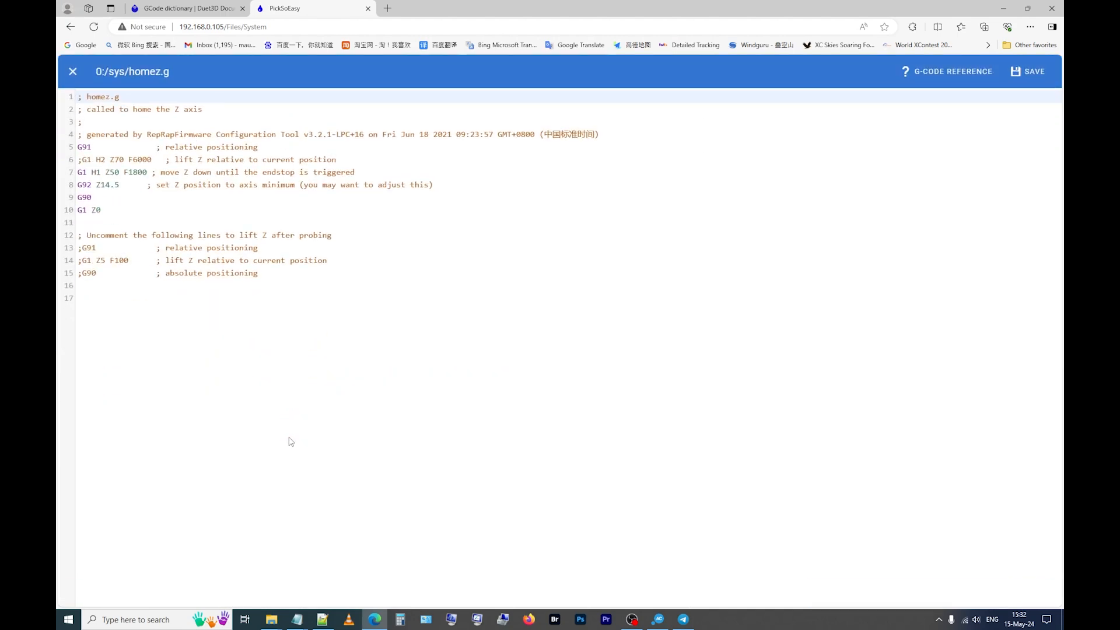
click(103, 186)
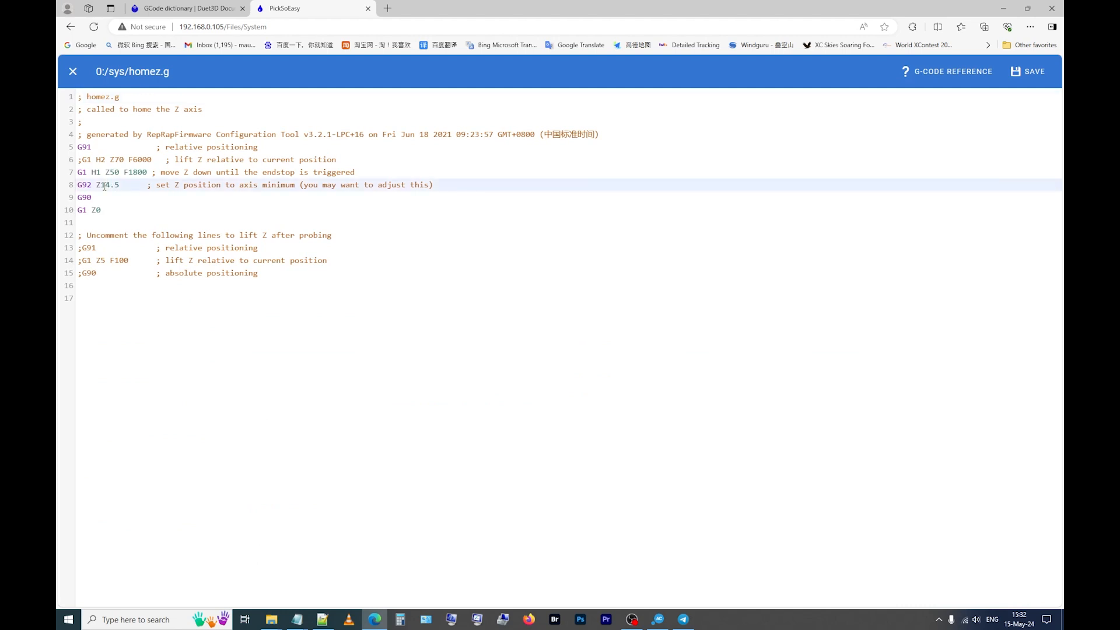
drag(115, 185, 120, 182)
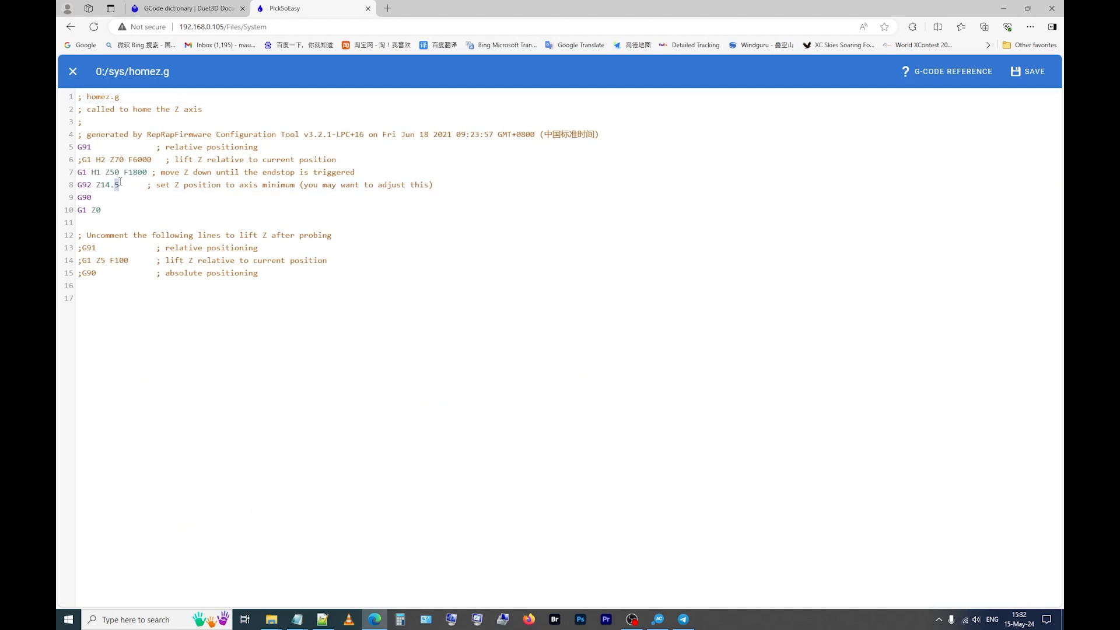
text(3)
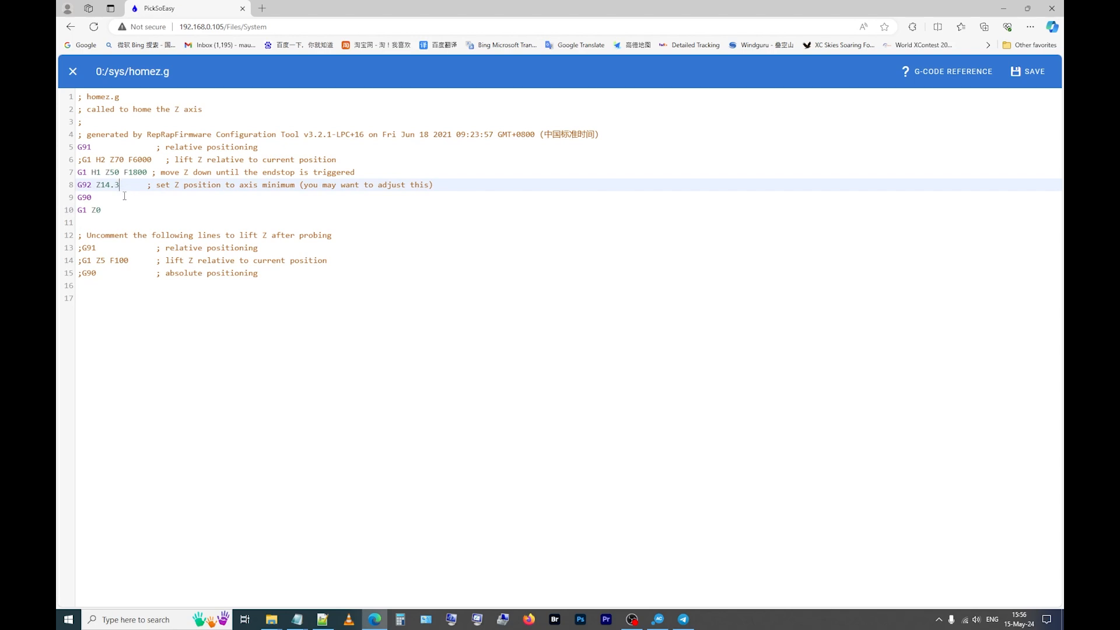
click(1028, 71)
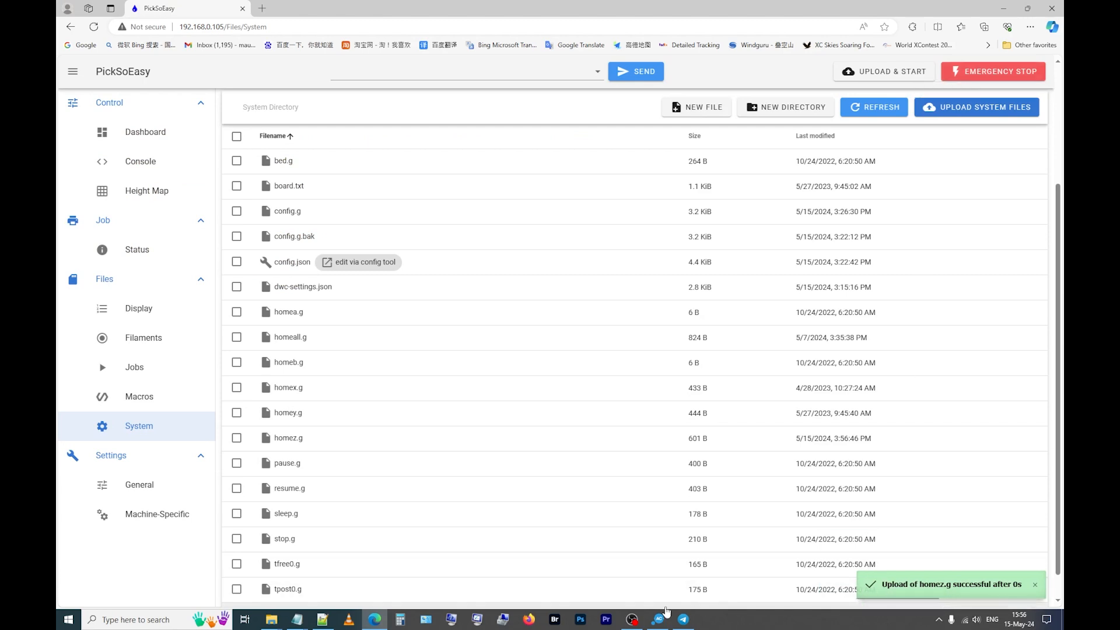
- Switch to OpenPnP, home the machine, and turn on the H1:HOME_Z actuator
mouse_move(629, 623)
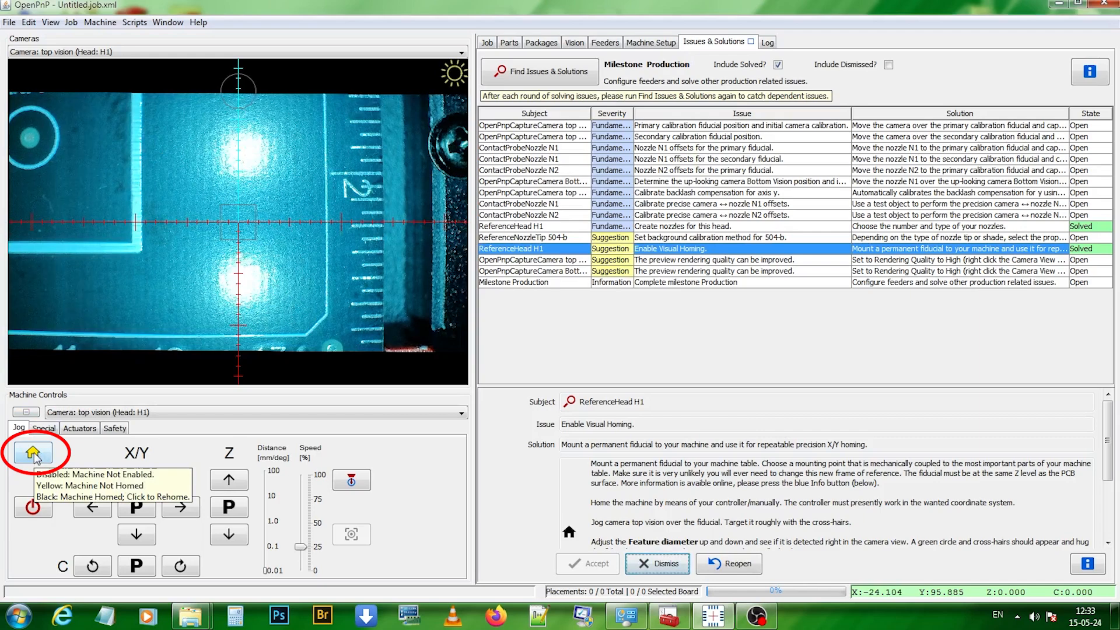
click(33, 454)
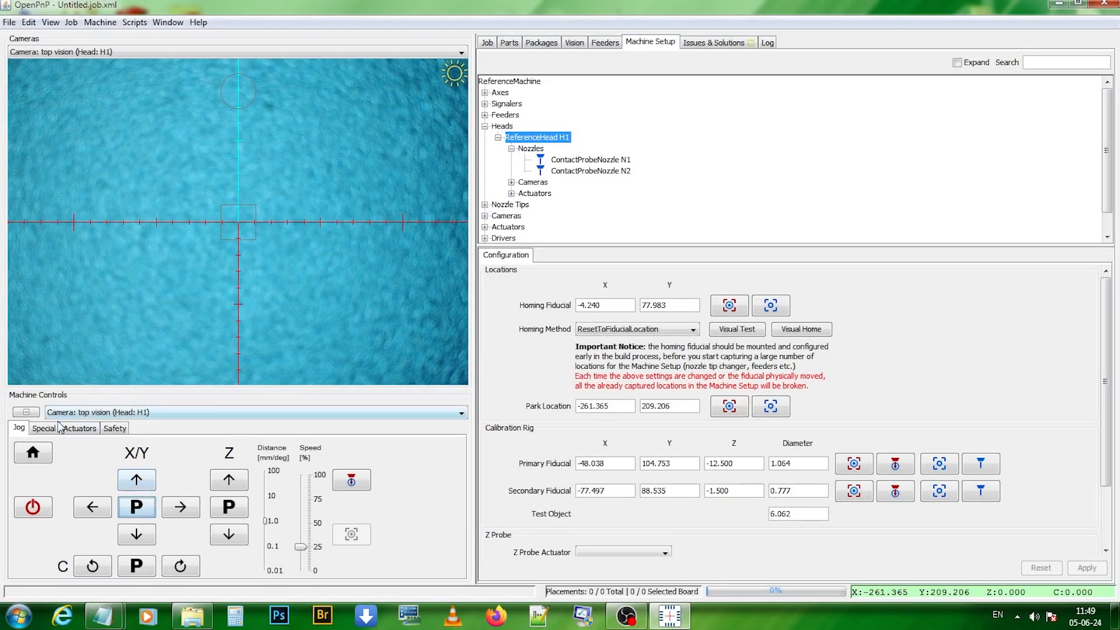
click(78, 430)
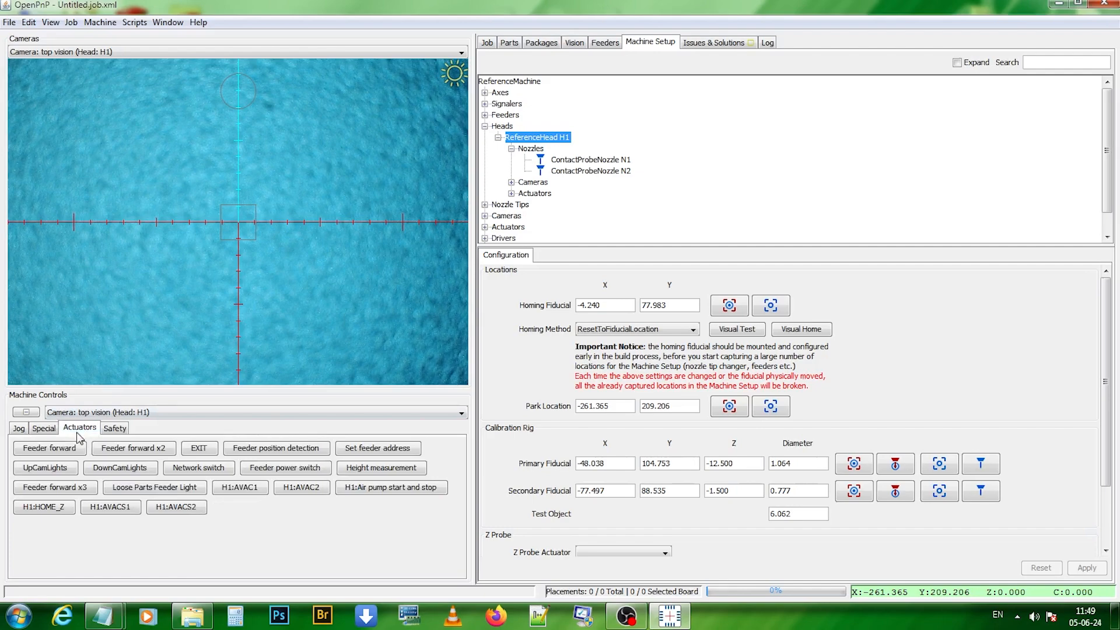
click(45, 507)
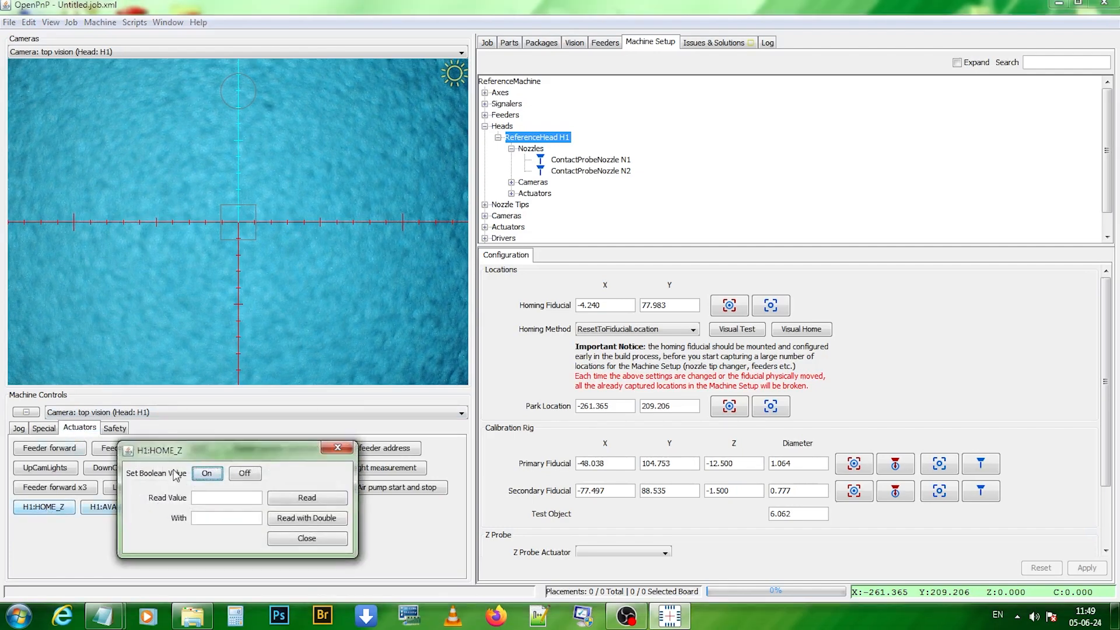
click(204, 473)
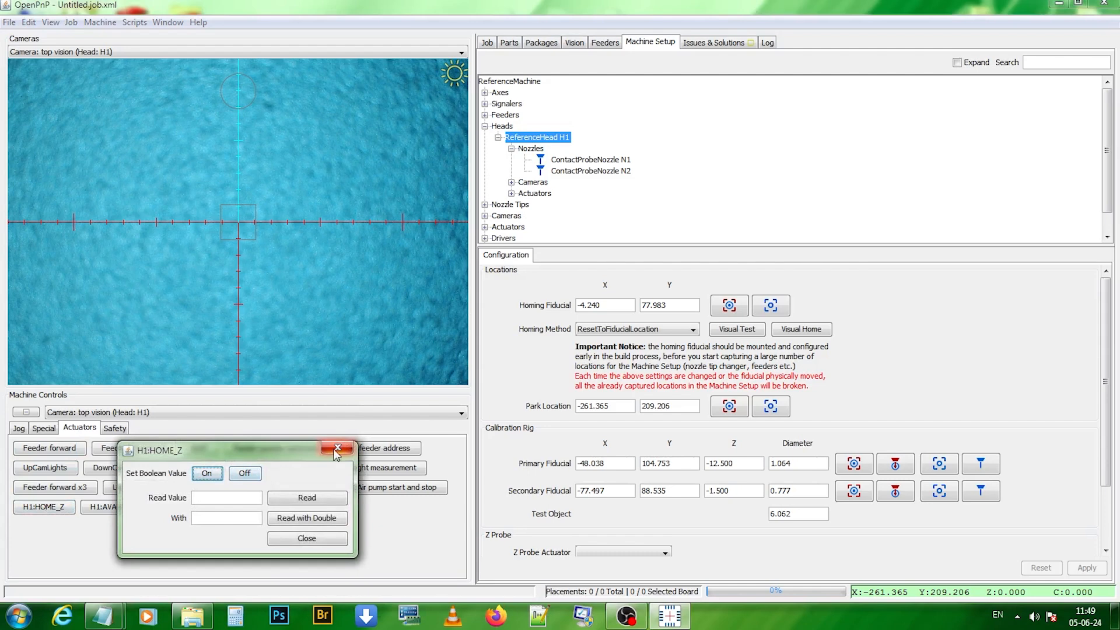
click(353, 442)
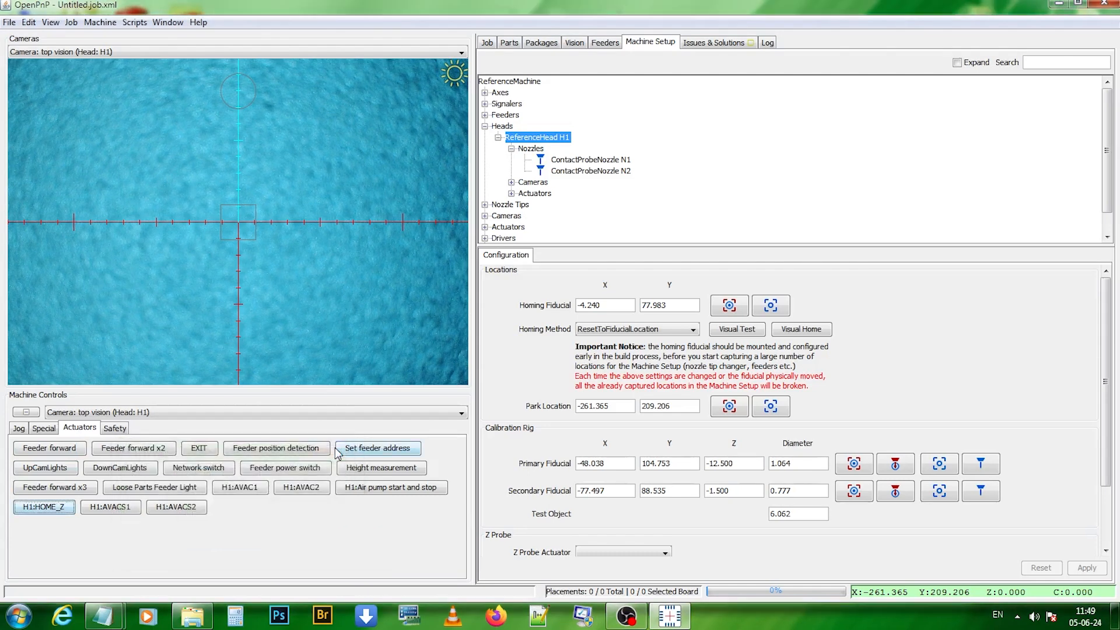
- Select nozzle N1 as the active tool and position it at the primary calibration fiducial of ReferenceHead H1
click(18, 428)
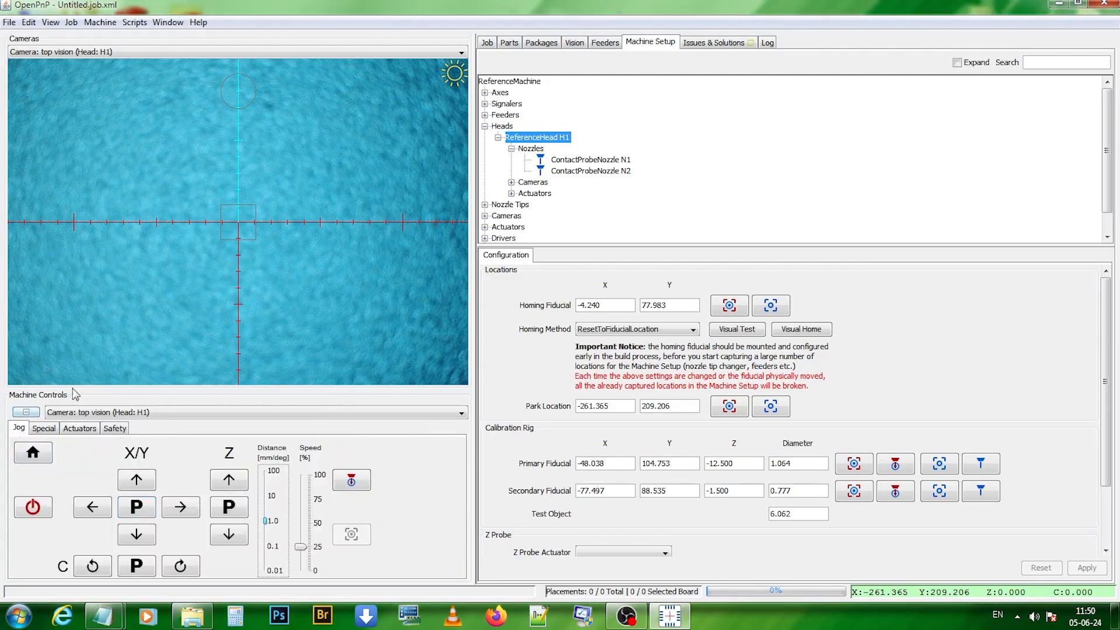
click(131, 412)
click(128, 438)
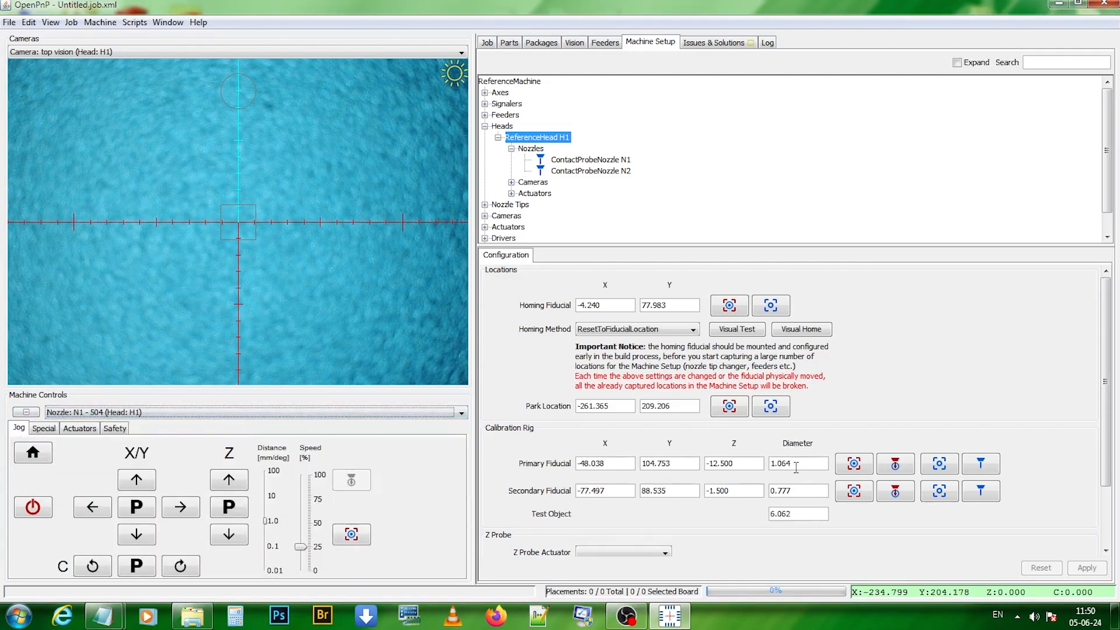
click(895, 463)
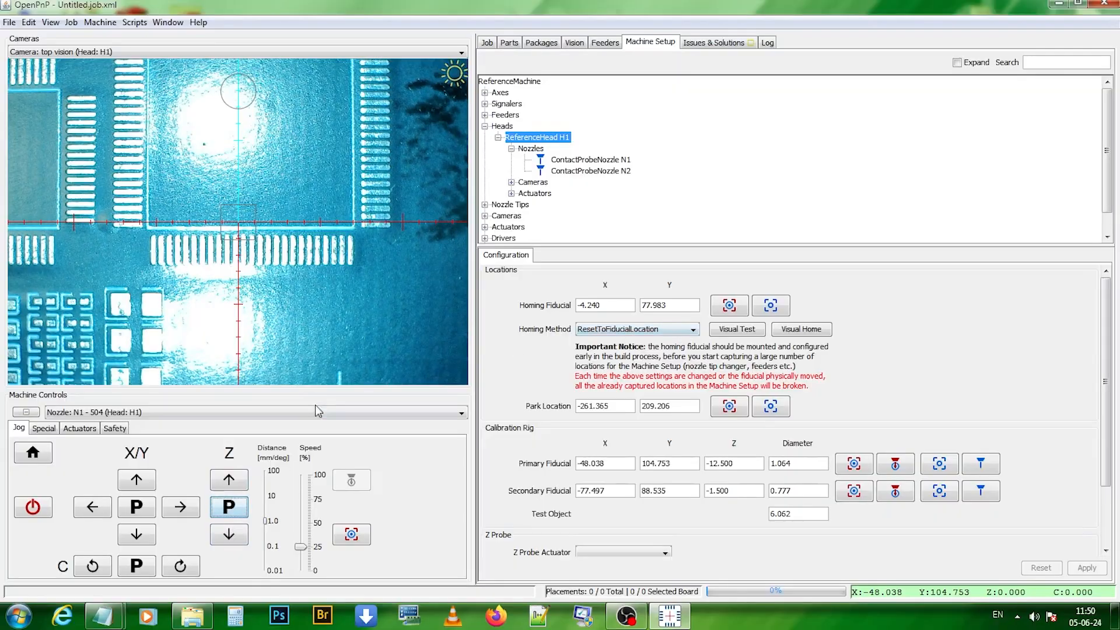
- Select nozzle N2 as the active tool and position it at the same primary calibration fiducial
click(320, 410)
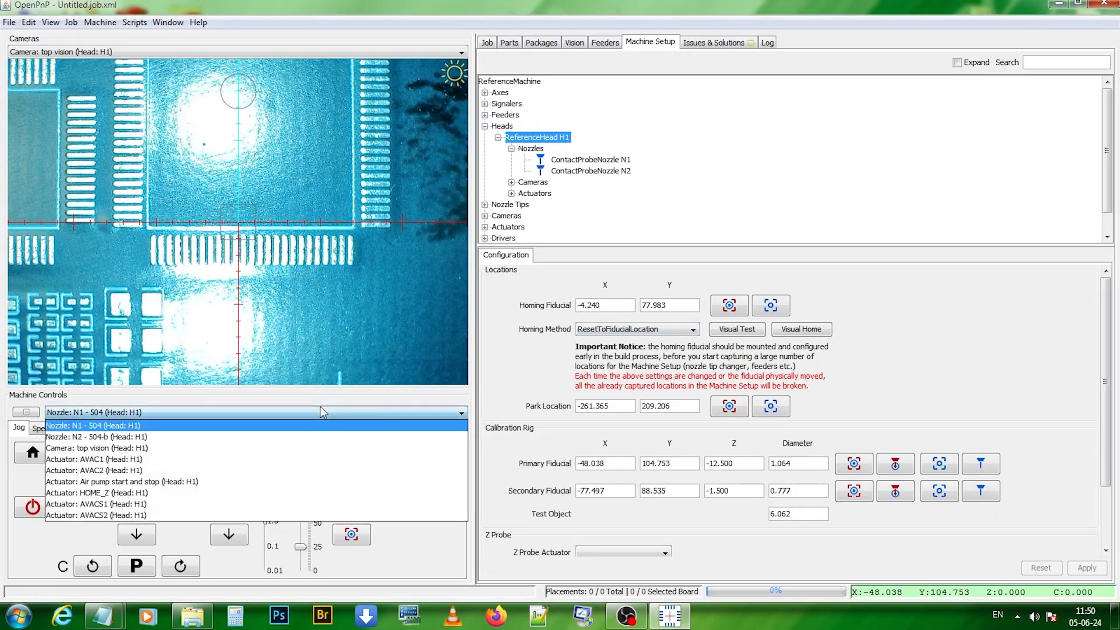
click(287, 436)
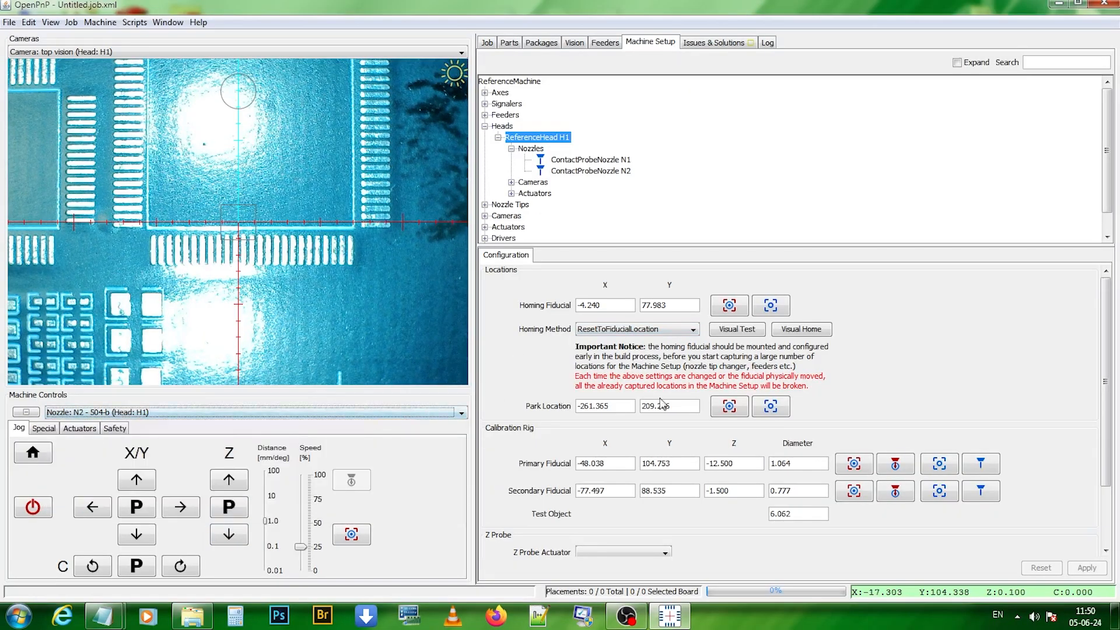
click(898, 465)
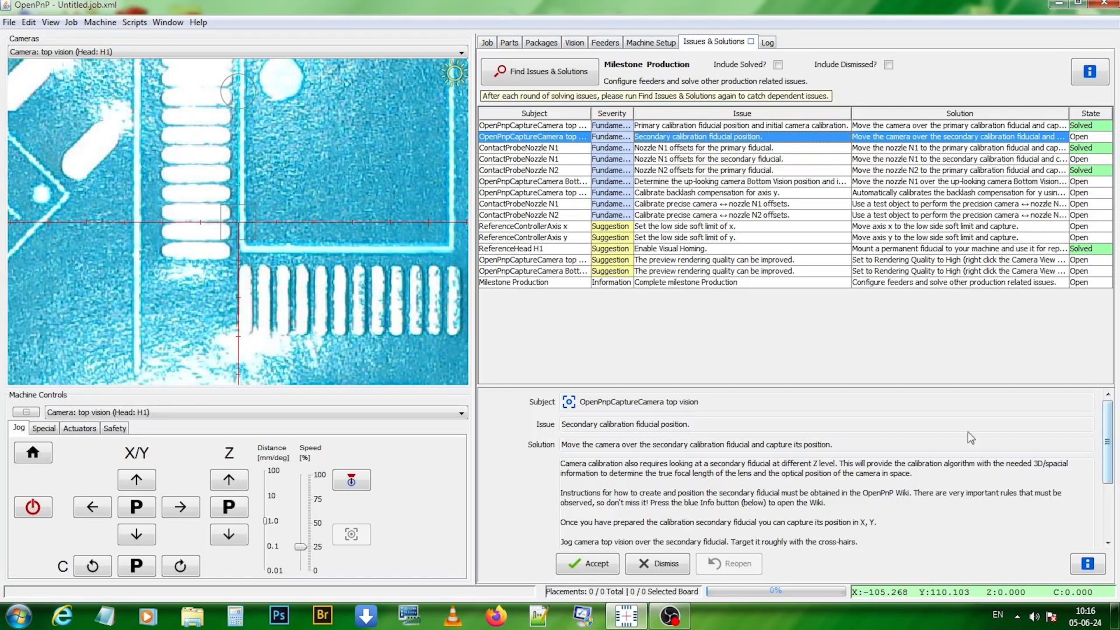
- Open secondary fiducial.pdf from the PSE-3000 INSTALLATION folder, inspect the enlarged fiducial pattern, and close the document
click(1114, 616)
double_click(505, 473)
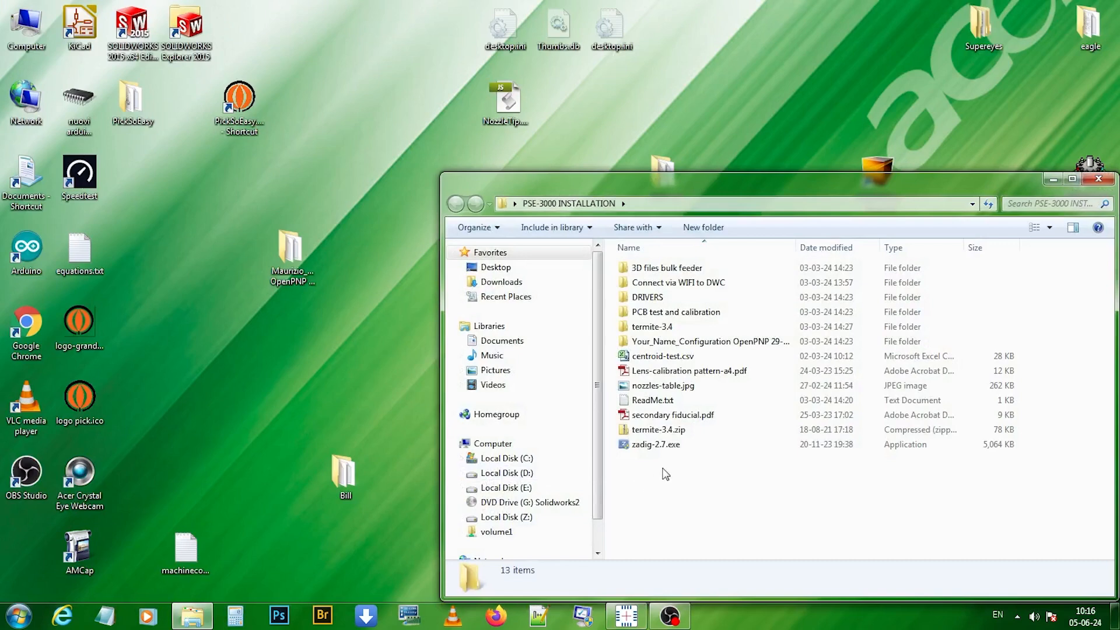
click(666, 415)
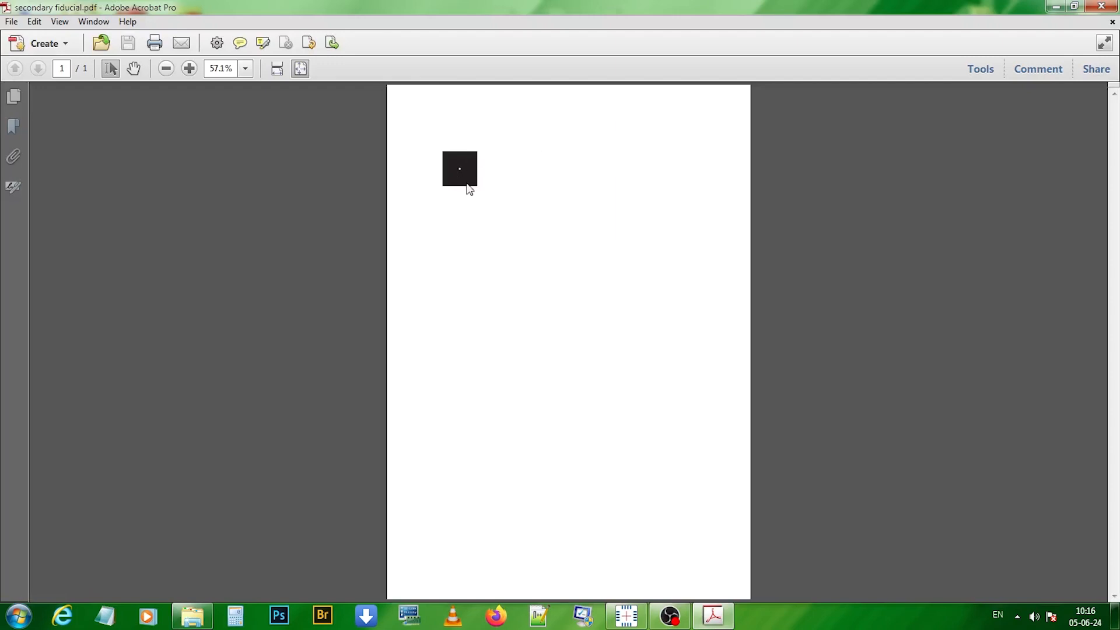
click(189, 69)
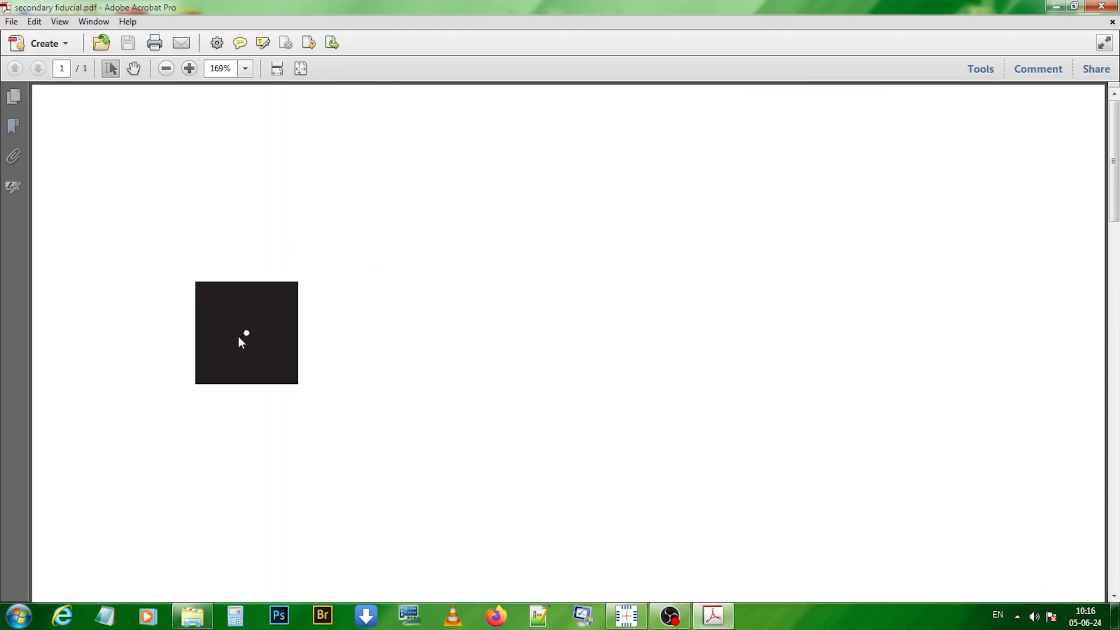
click(1101, 5)
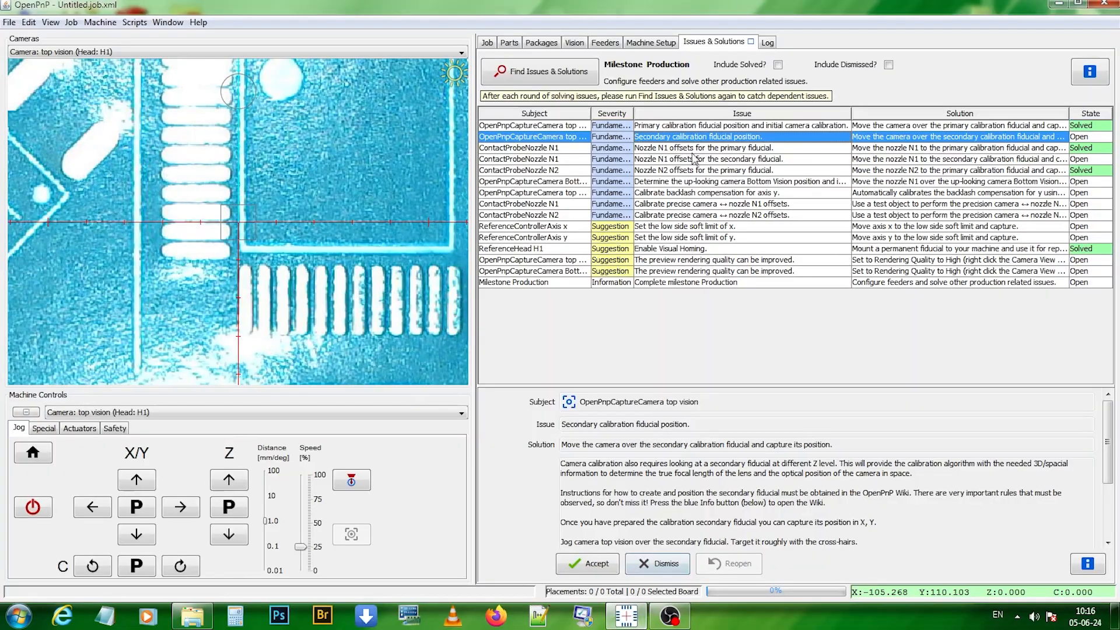
- Read the instructions for capturing the top camera's secondary calibration fiducial position
scroll(617, 501, down, 1)
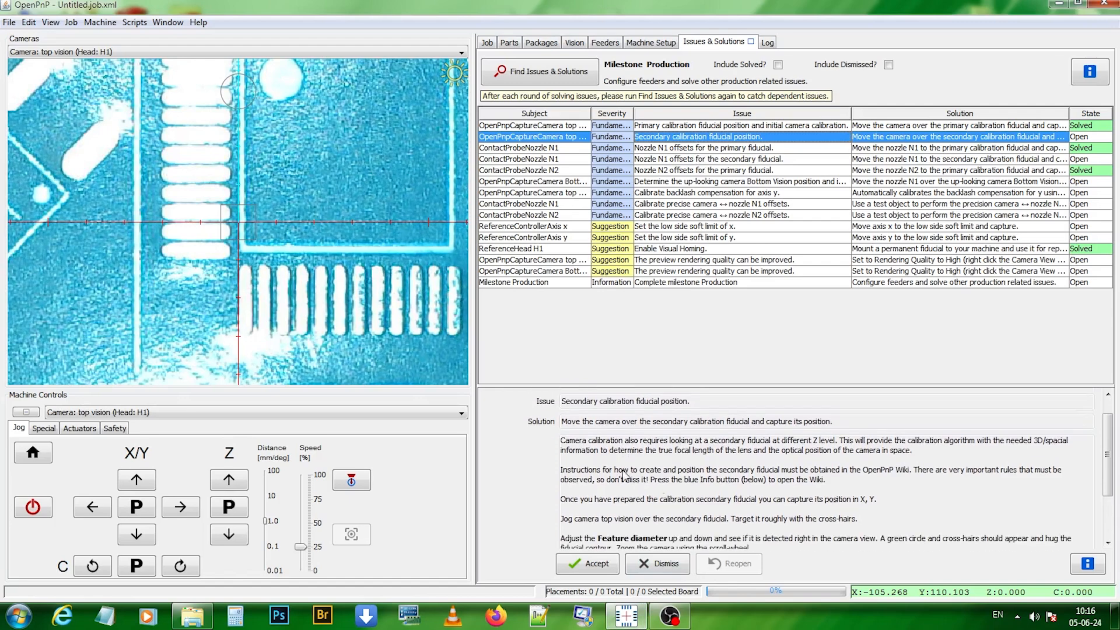
drag(1107, 455, 1111, 495)
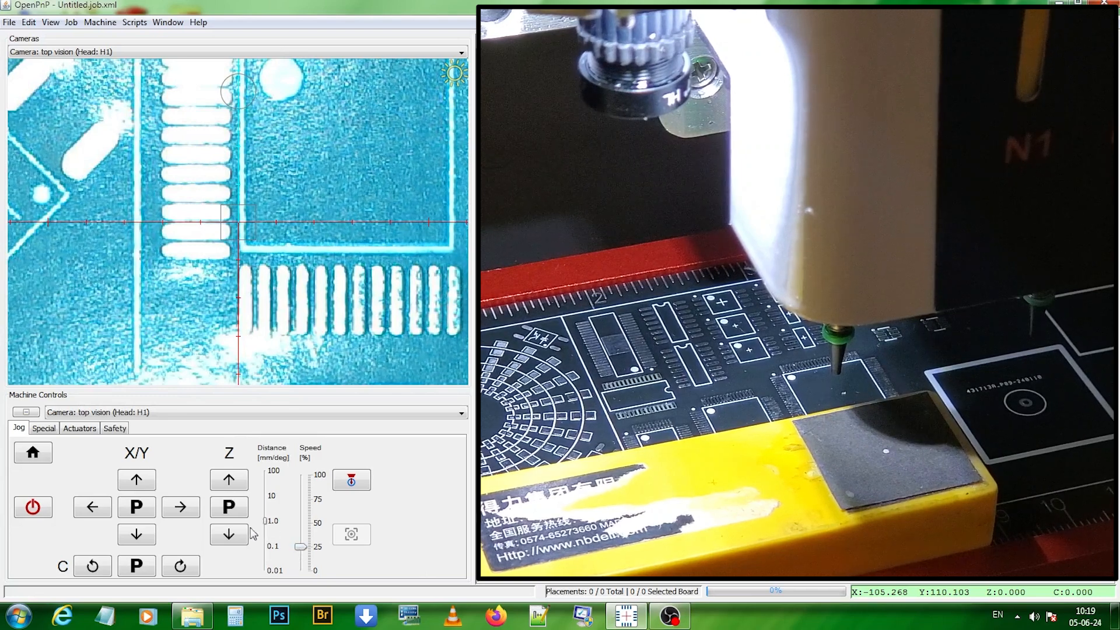
click(135, 533)
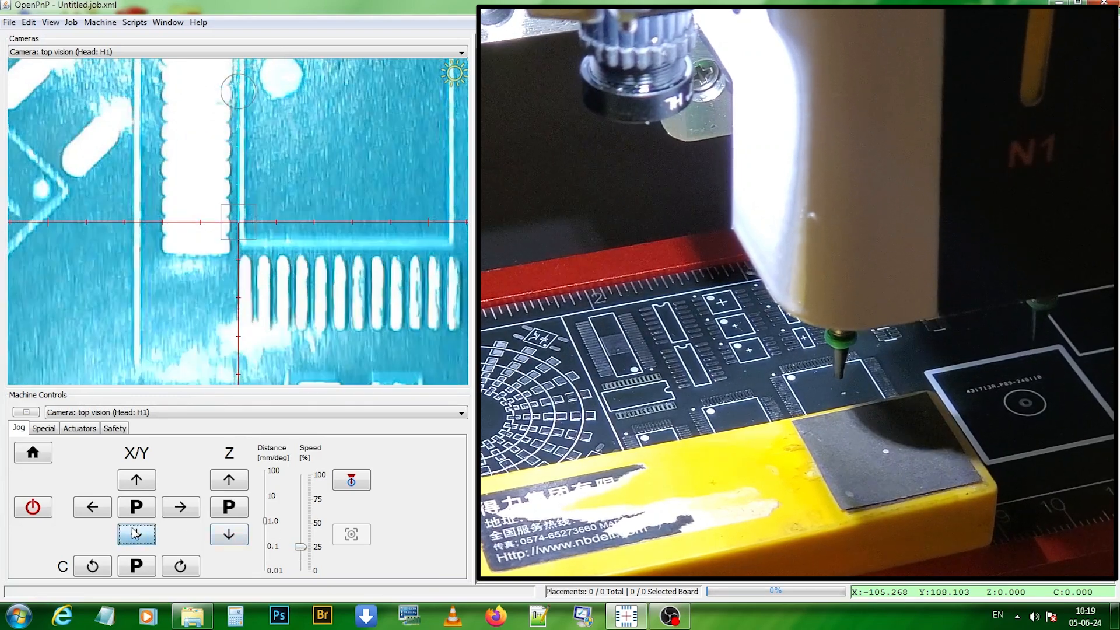
click(135, 533)
click(136, 533)
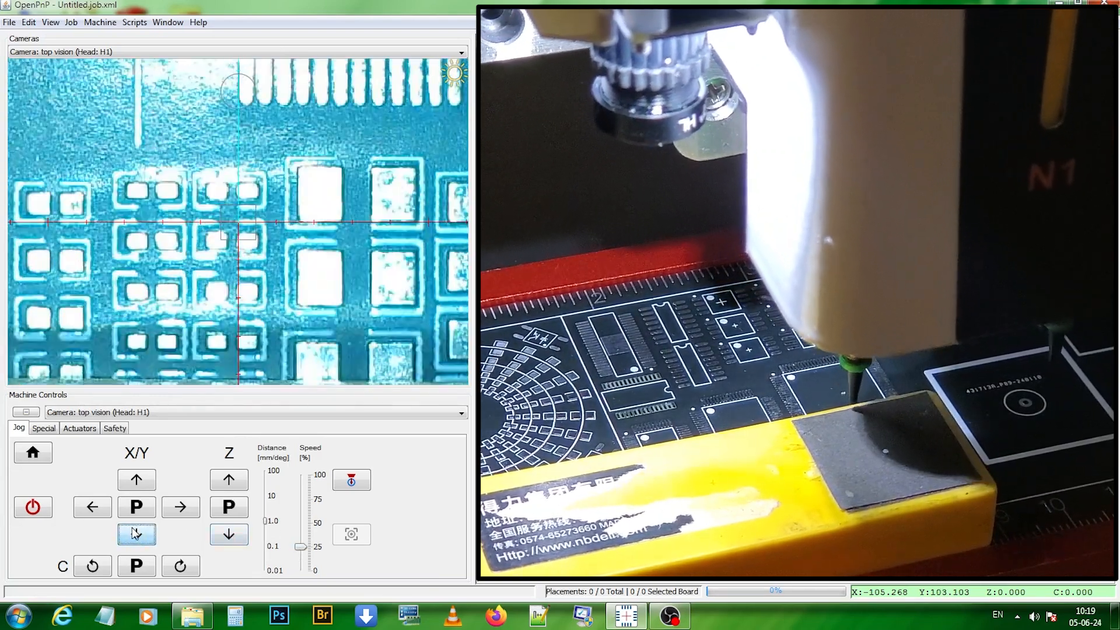
click(137, 479)
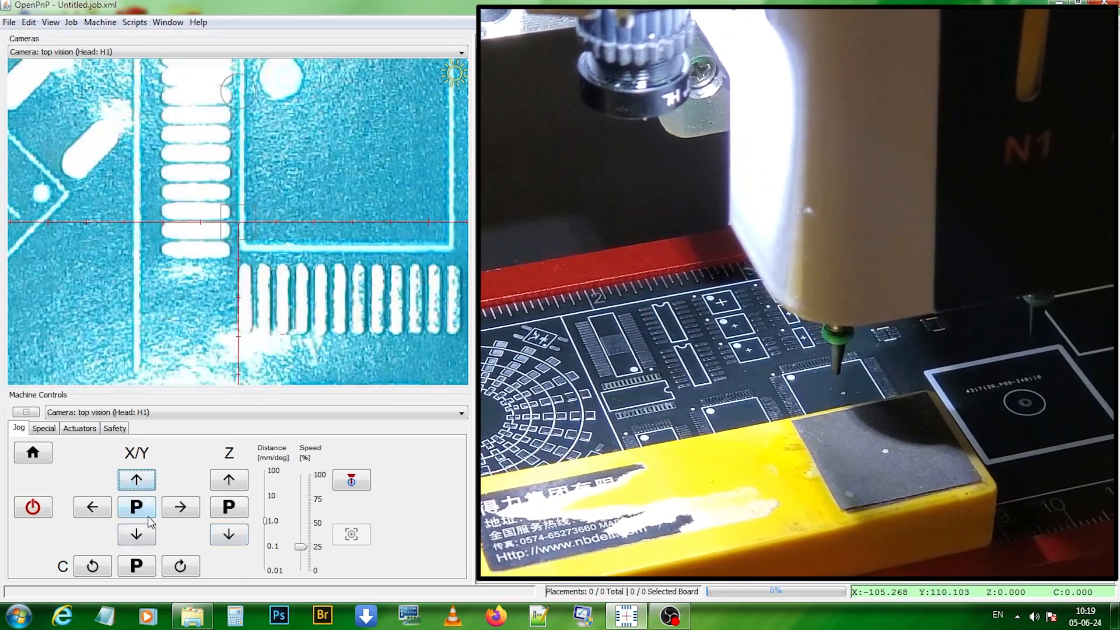
- Jog the top vision camera in the negative Y direction over the raised yellow block, to Y 91.103
click(137, 534)
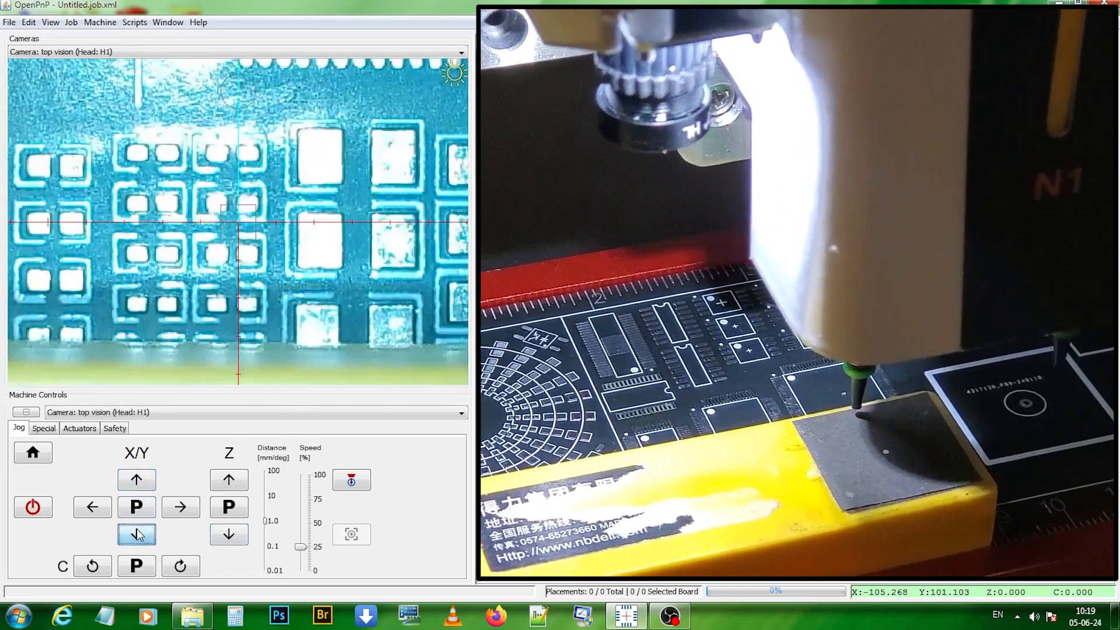
click(137, 534)
click(137, 534)
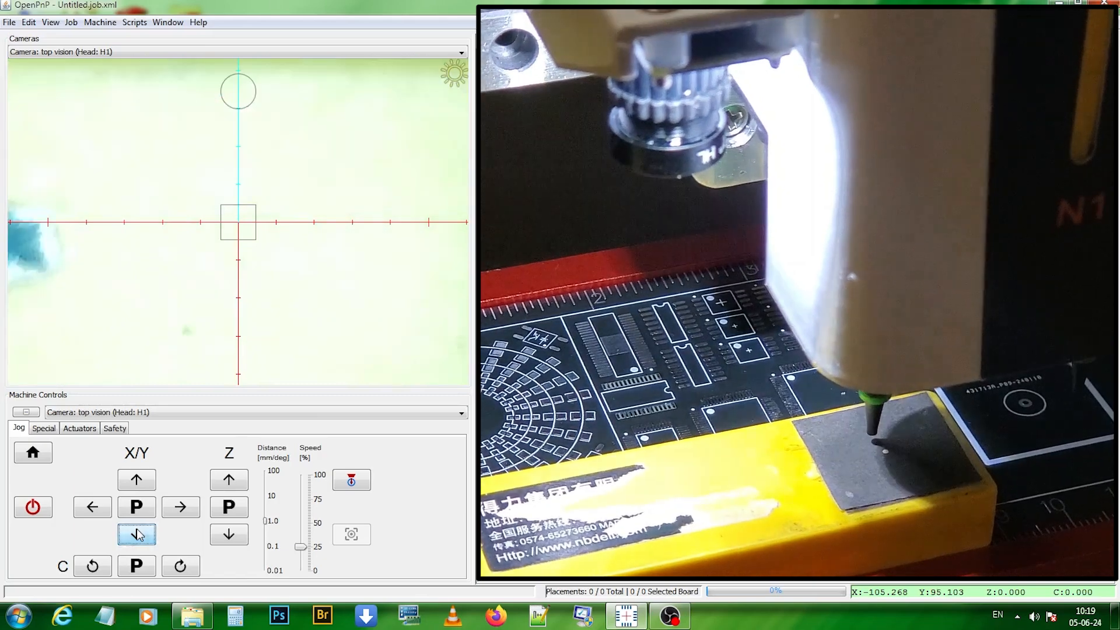
click(137, 534)
click(137, 534)
click(137, 534)
click(137, 533)
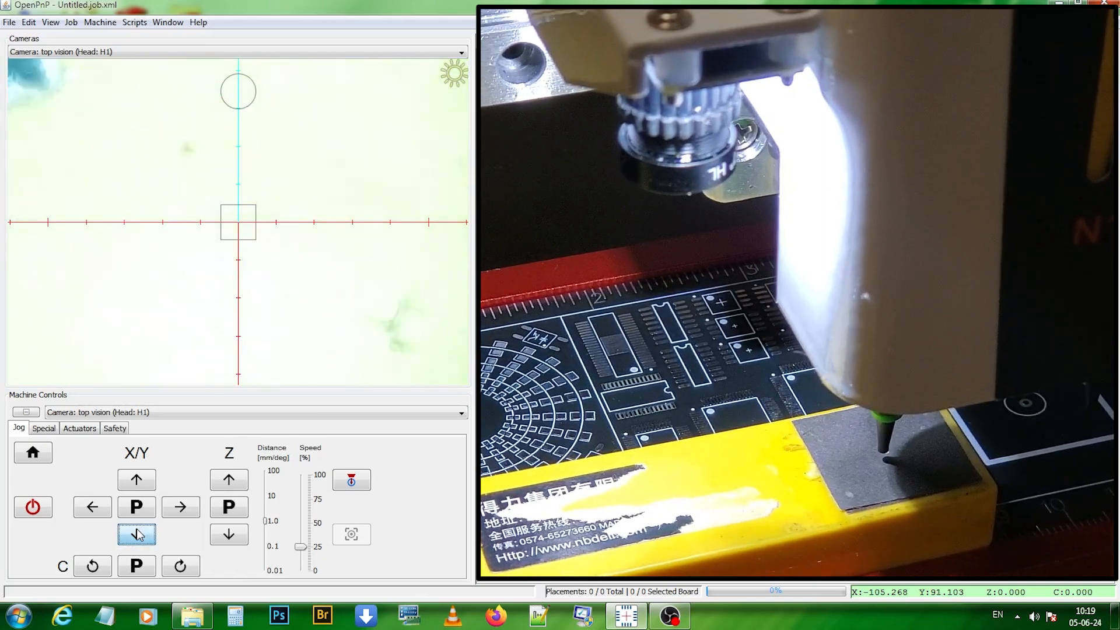
- Jog the top vision camera in the positive X direction across the yellow block, to about X -93.7
click(178, 511)
click(178, 510)
click(178, 511)
click(177, 510)
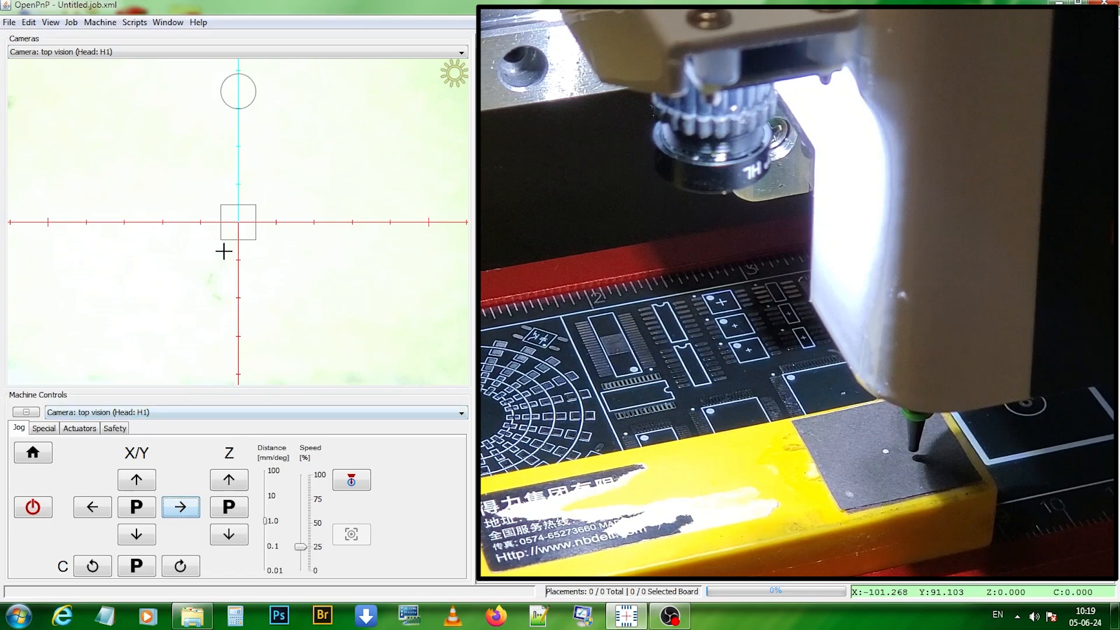
click(353, 219)
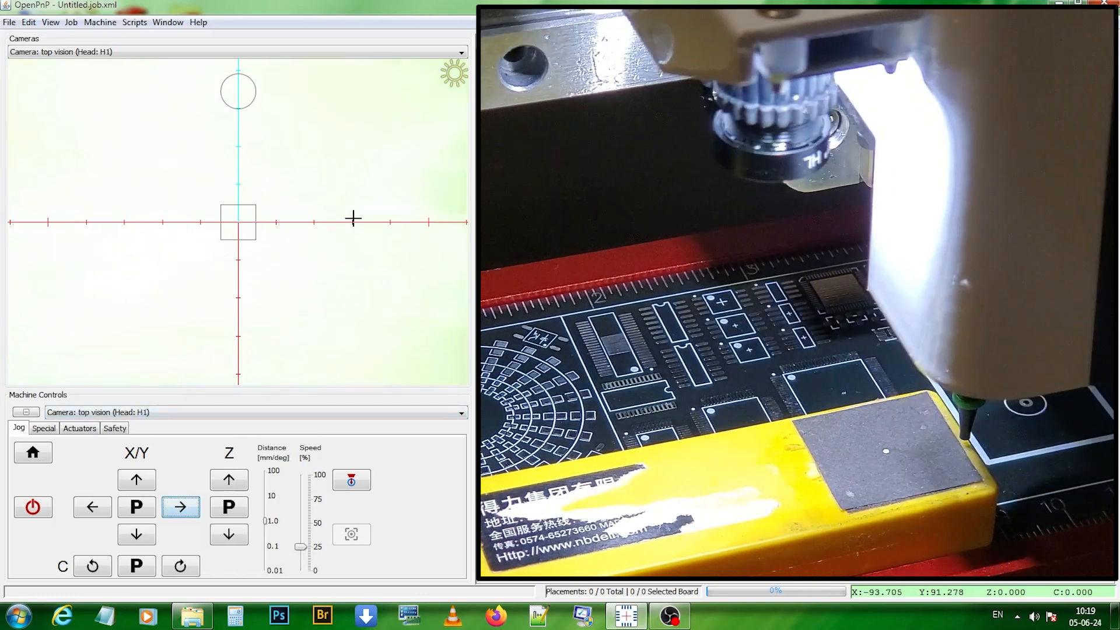
- Jog the top vision camera over the white secondary fiducial on the raised yellow block, to X -77.634, Y 89.202
click(443, 270)
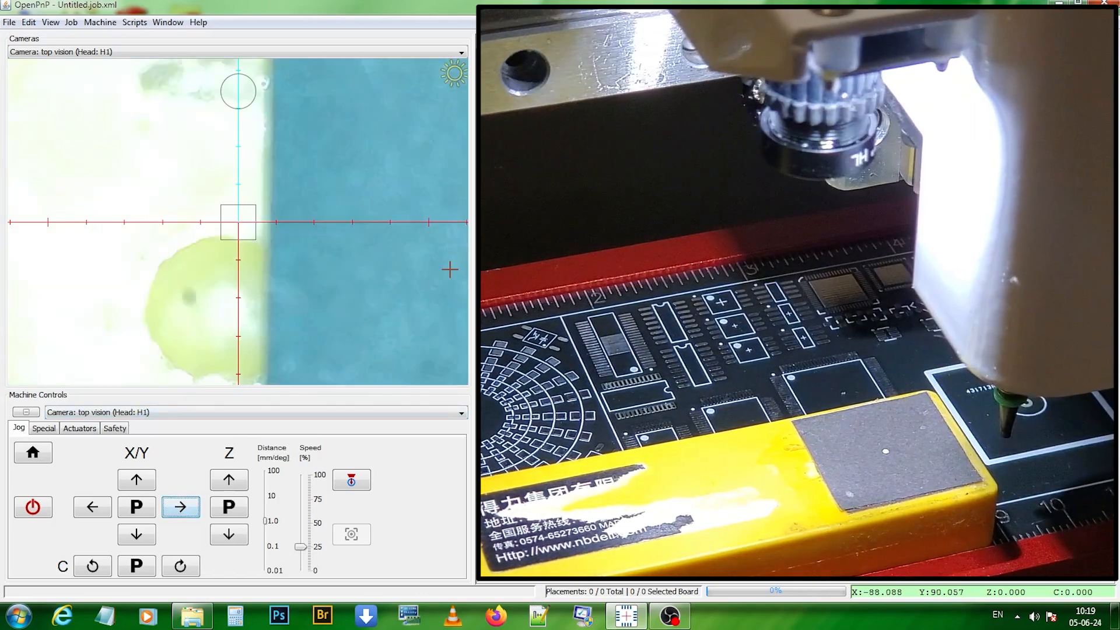
click(470, 222)
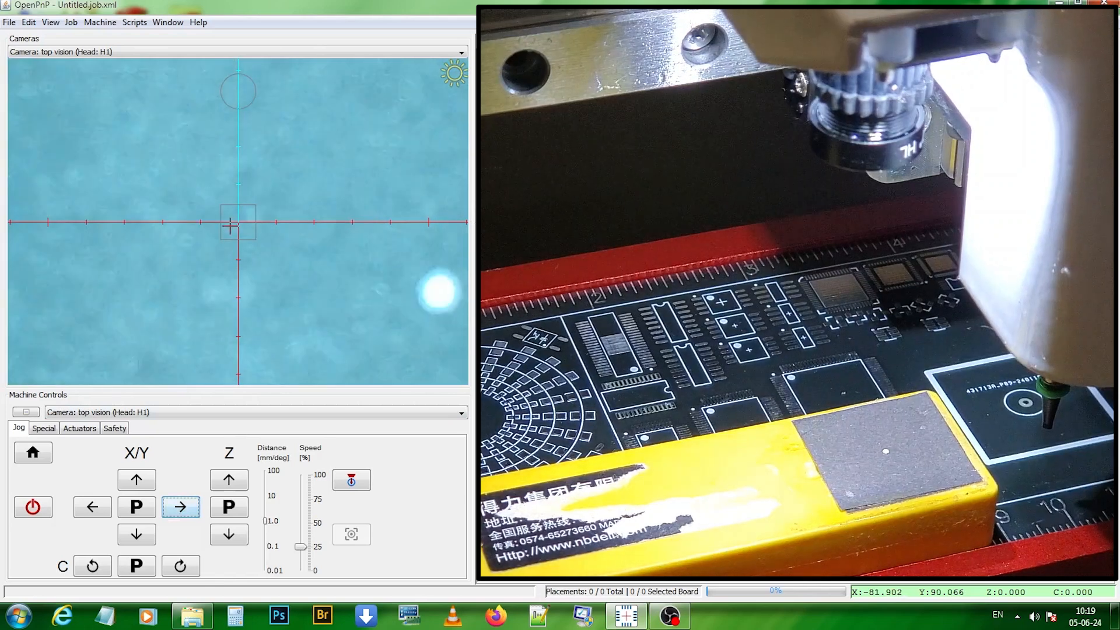
click(437, 292)
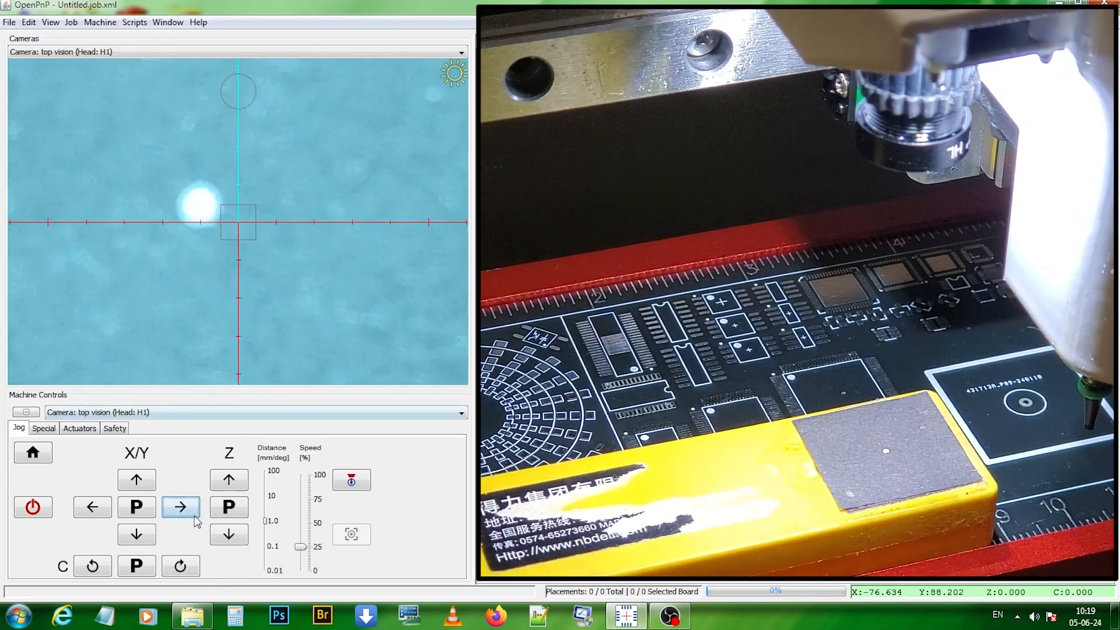
click(145, 484)
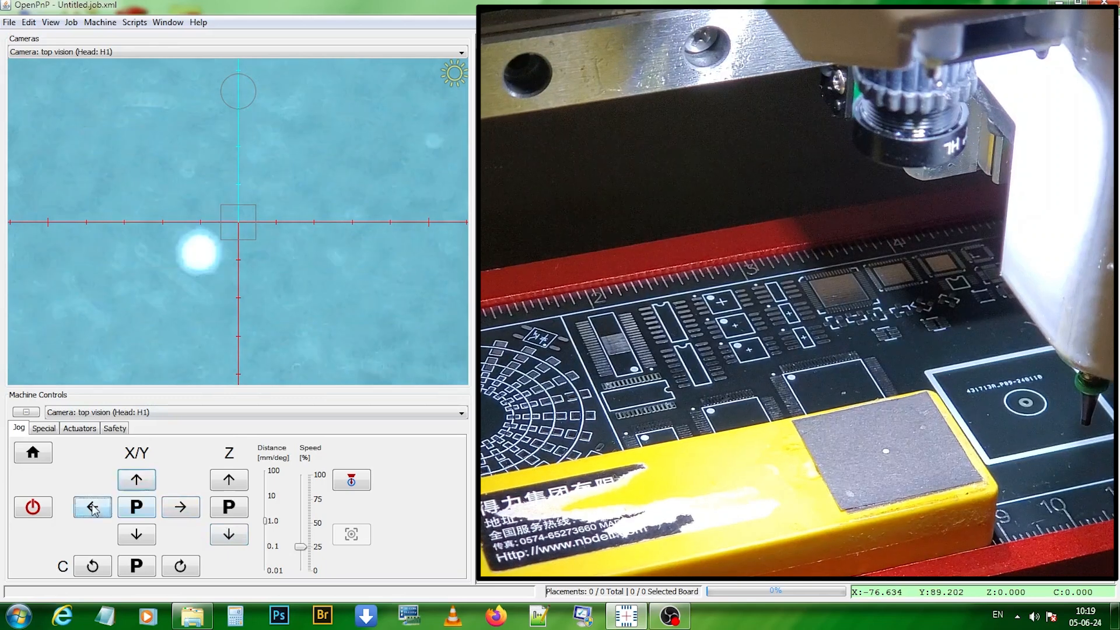
click(93, 506)
- Center the crosshairs on the secondary fiducial with 0.1 mm jogs, reaching X -77.534, Y 88.502
click(269, 553)
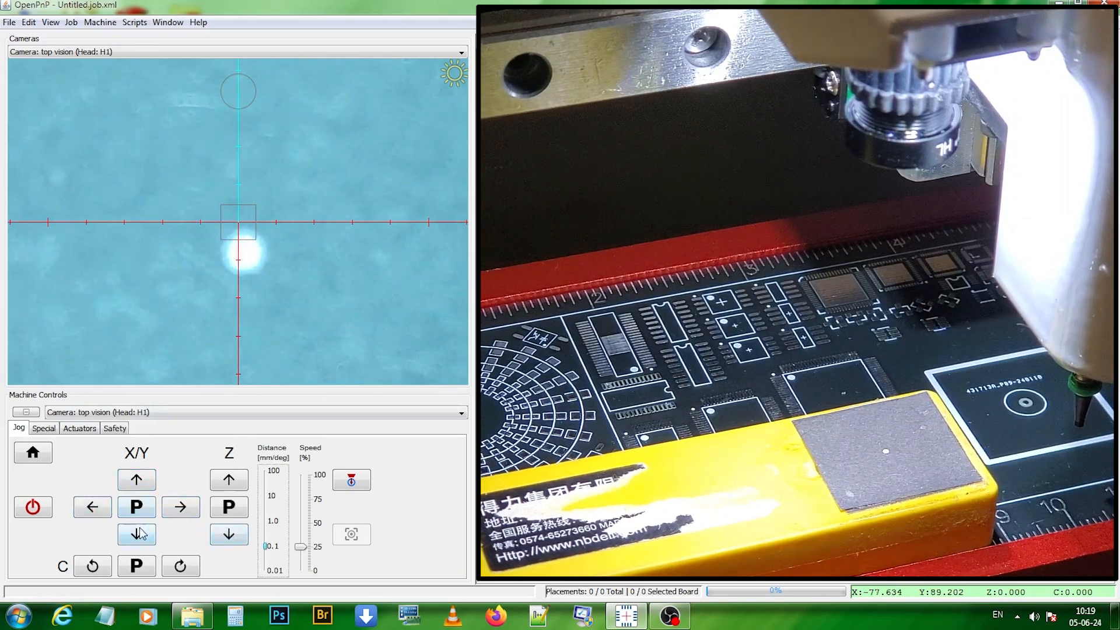
click(140, 534)
click(140, 534)
click(140, 535)
click(140, 534)
click(140, 535)
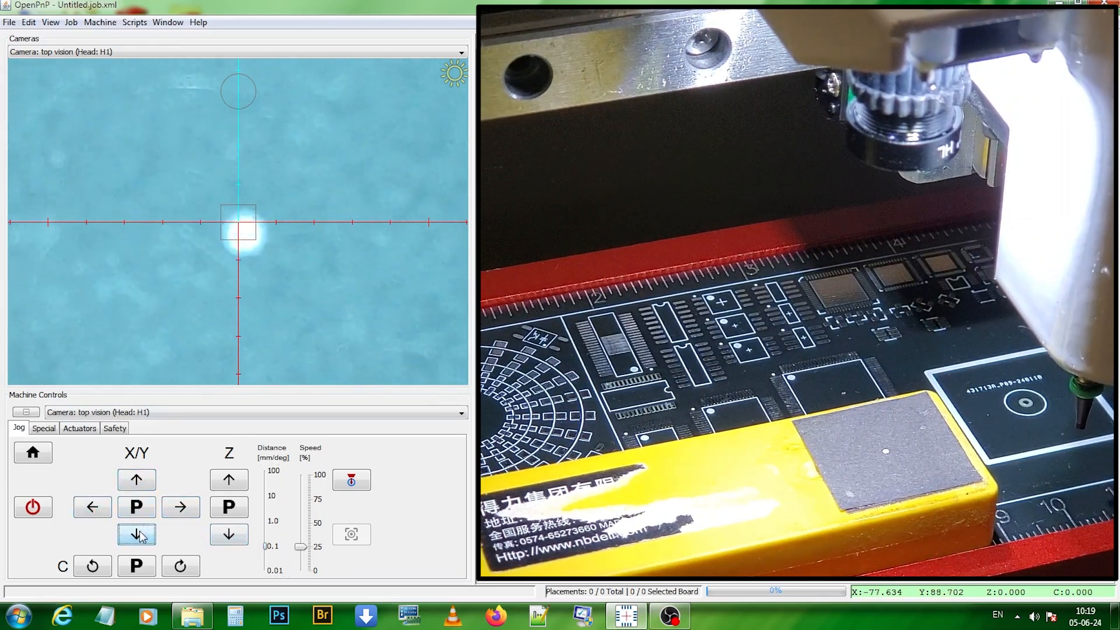
click(140, 535)
click(140, 536)
click(180, 507)
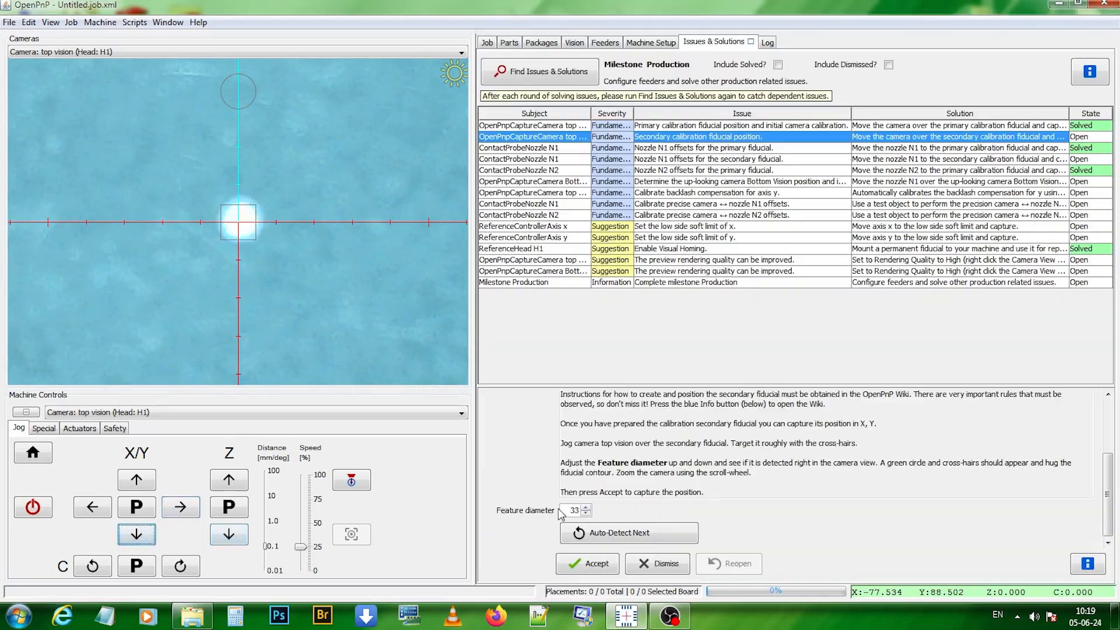
- Adjust the feature diameter to about 35 px so the secondary fiducial is detected, and accept its calibration position
click(586, 513)
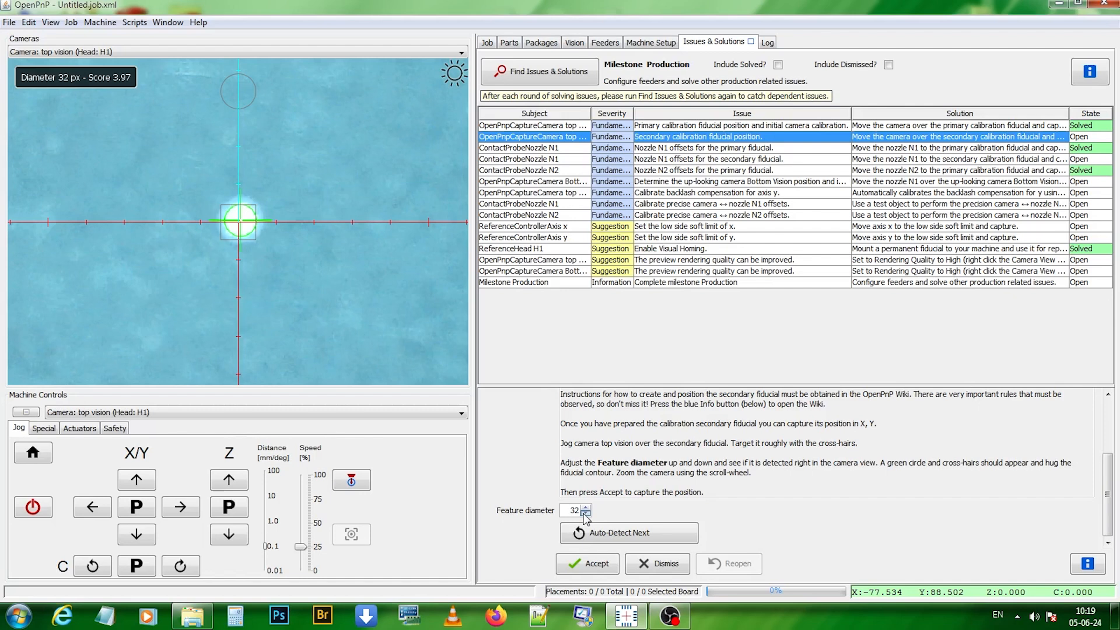
click(586, 514)
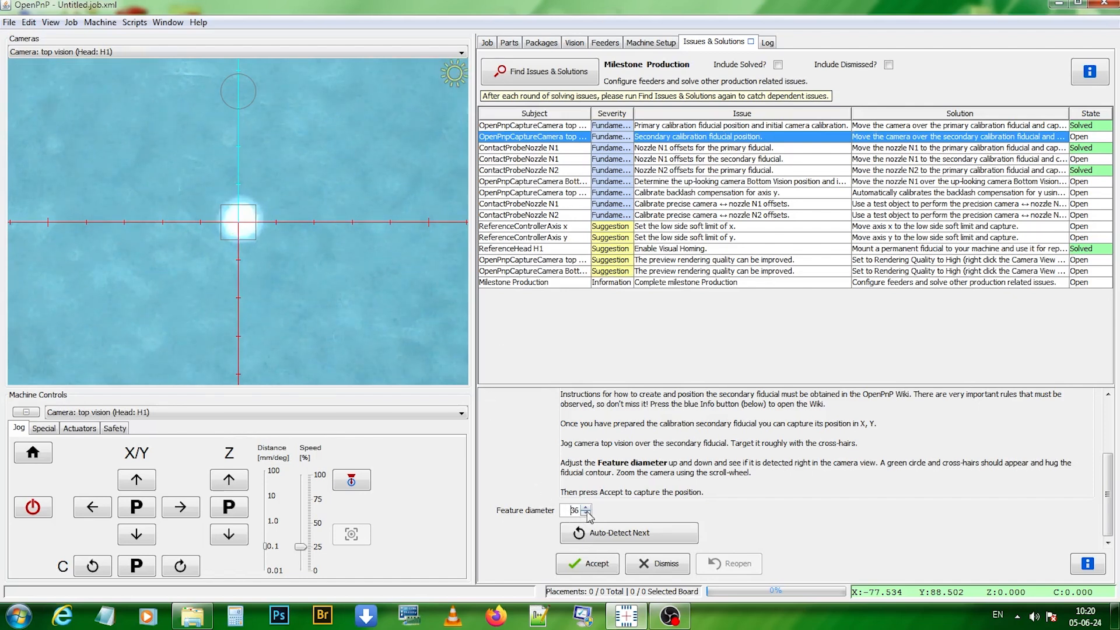
click(586, 513)
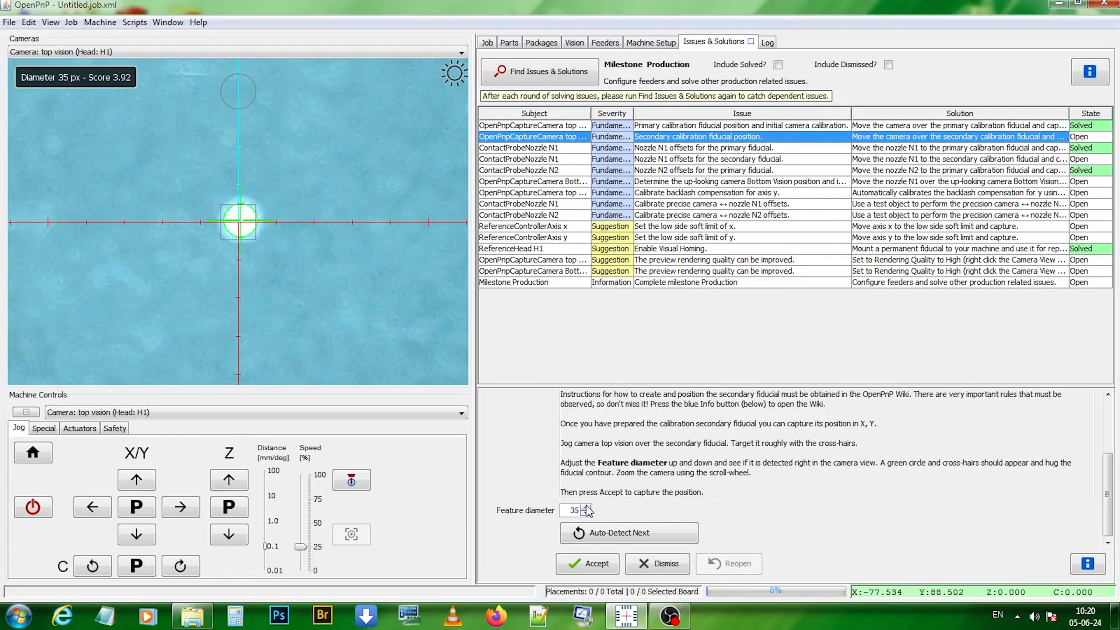
click(585, 507)
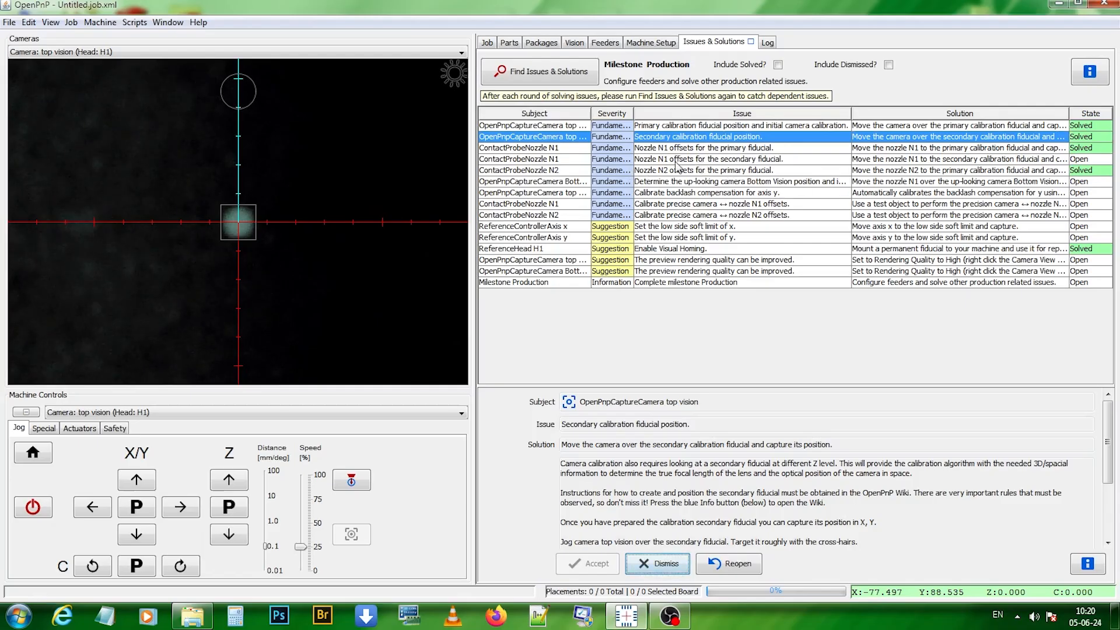
- Select the nozzle N1 secondary fiducial offsets issue and jog N1 in 10 mm increments to X -80.947, with the top camera light on
click(679, 161)
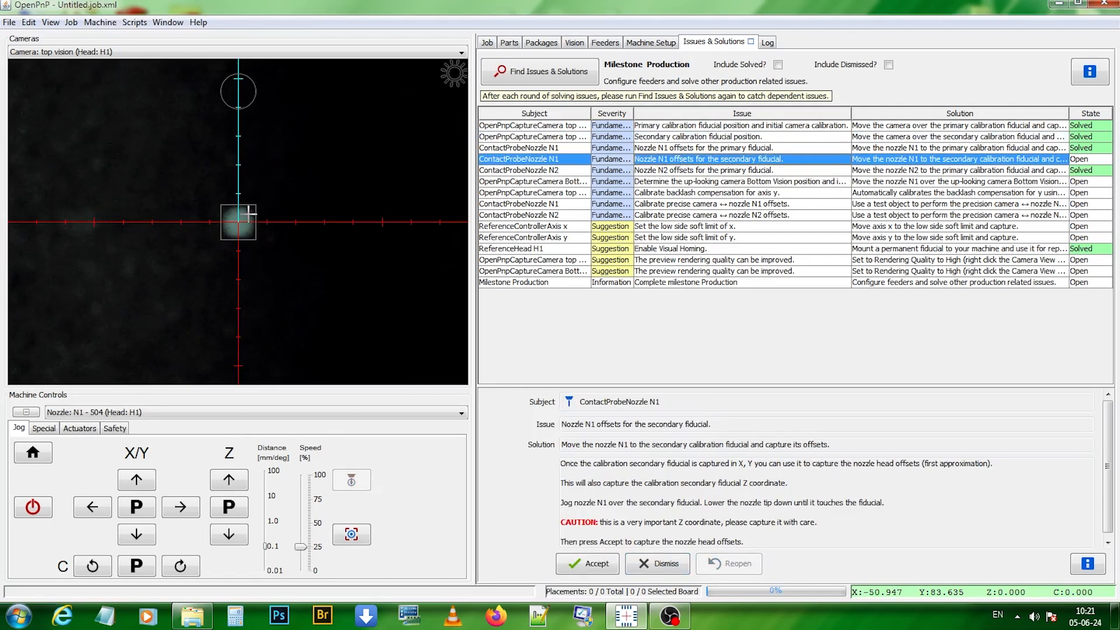
click(270, 505)
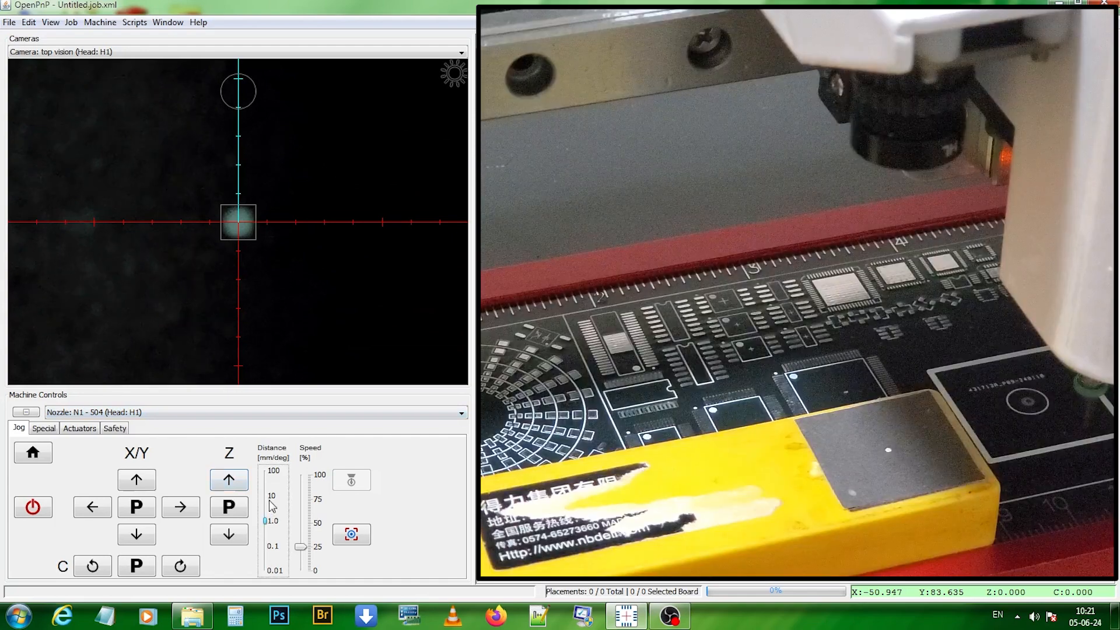
click(92, 507)
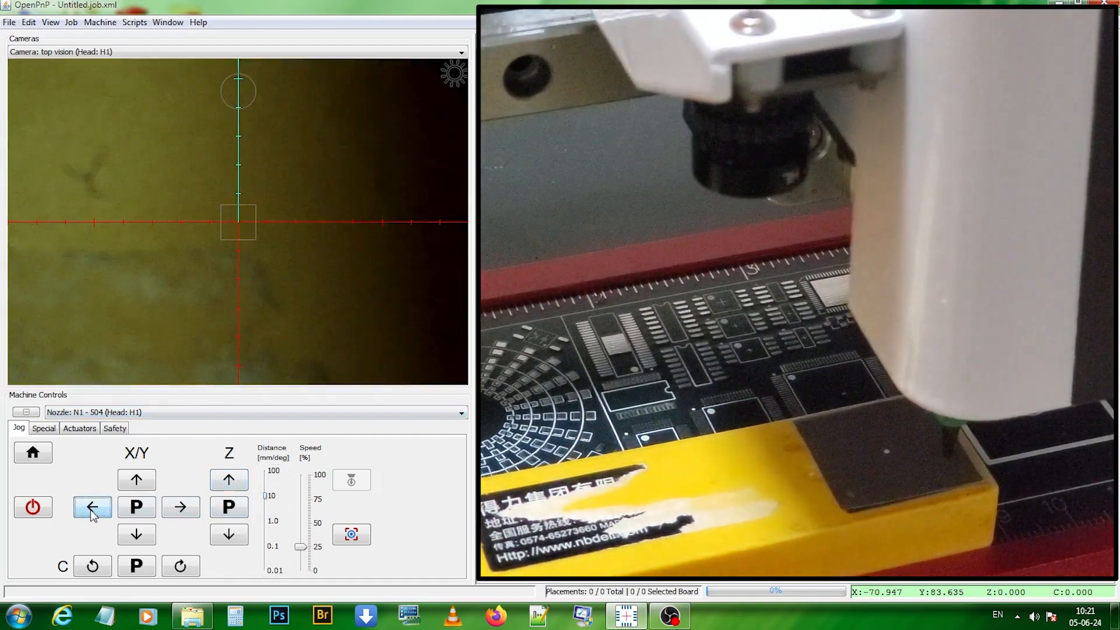
click(92, 508)
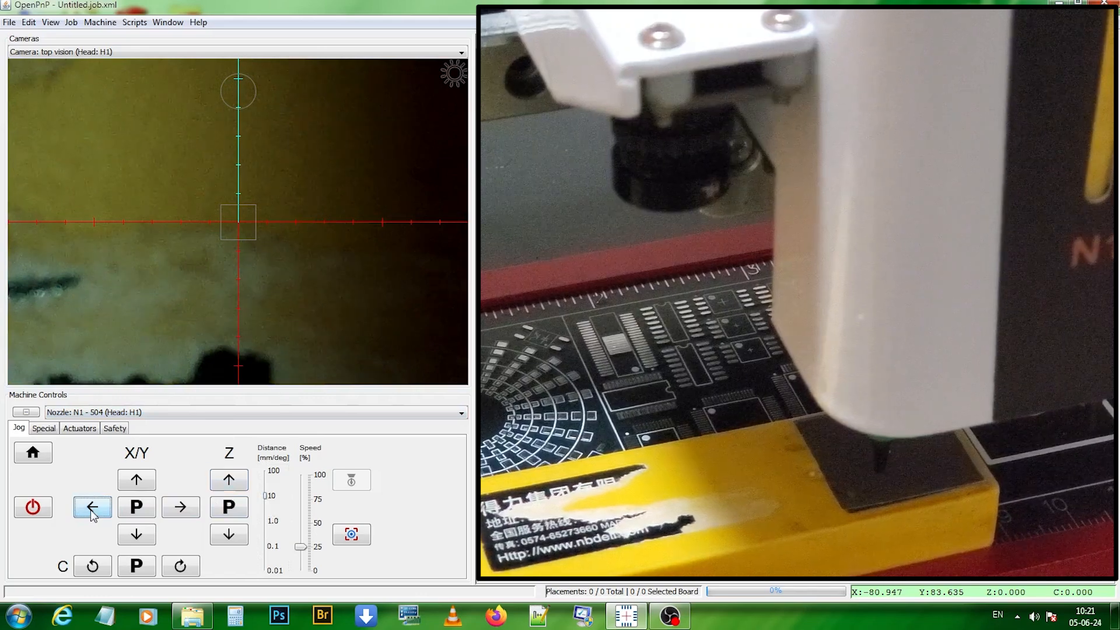
click(450, 71)
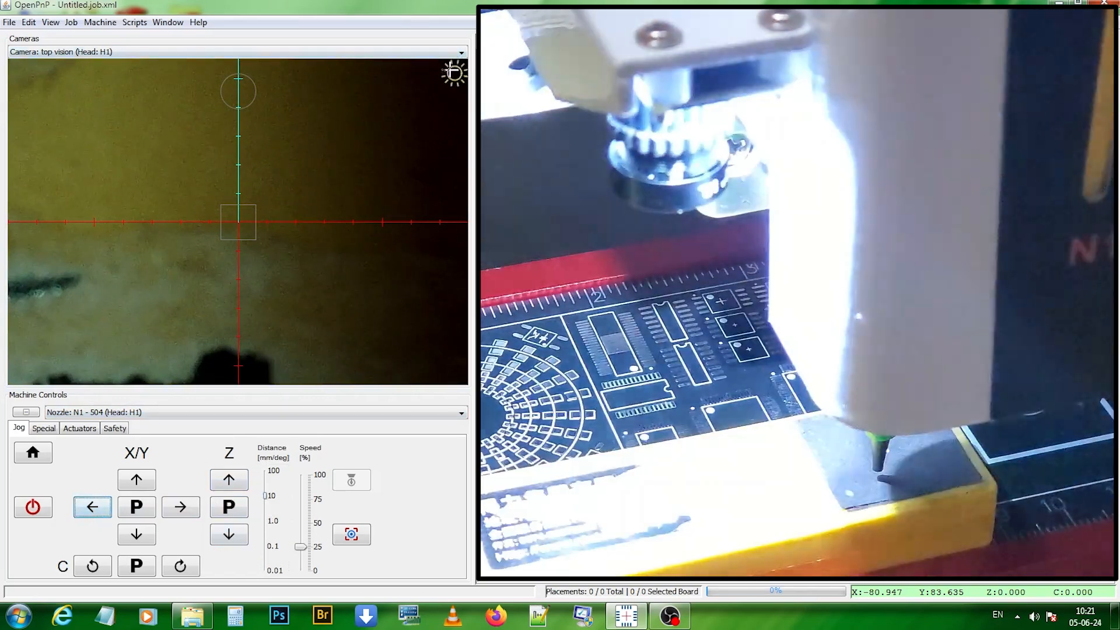
- Jog nozzle N1 closer to the secondary fiducial in 1 mm increments, to X -78.947, Y 87.635
click(262, 513)
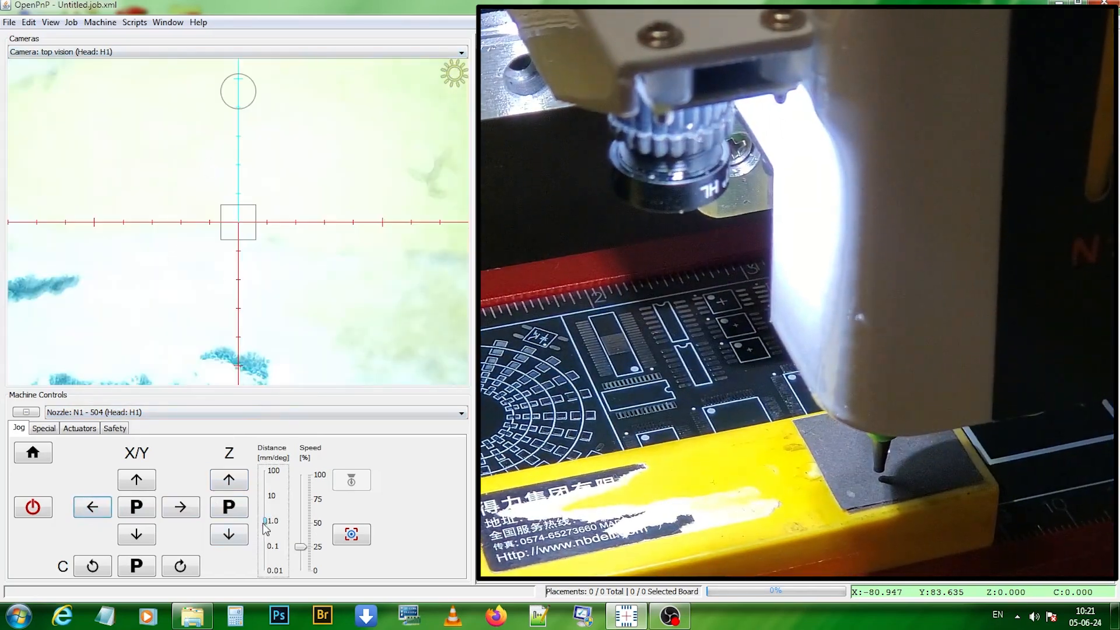
click(138, 477)
click(138, 476)
click(138, 477)
click(138, 476)
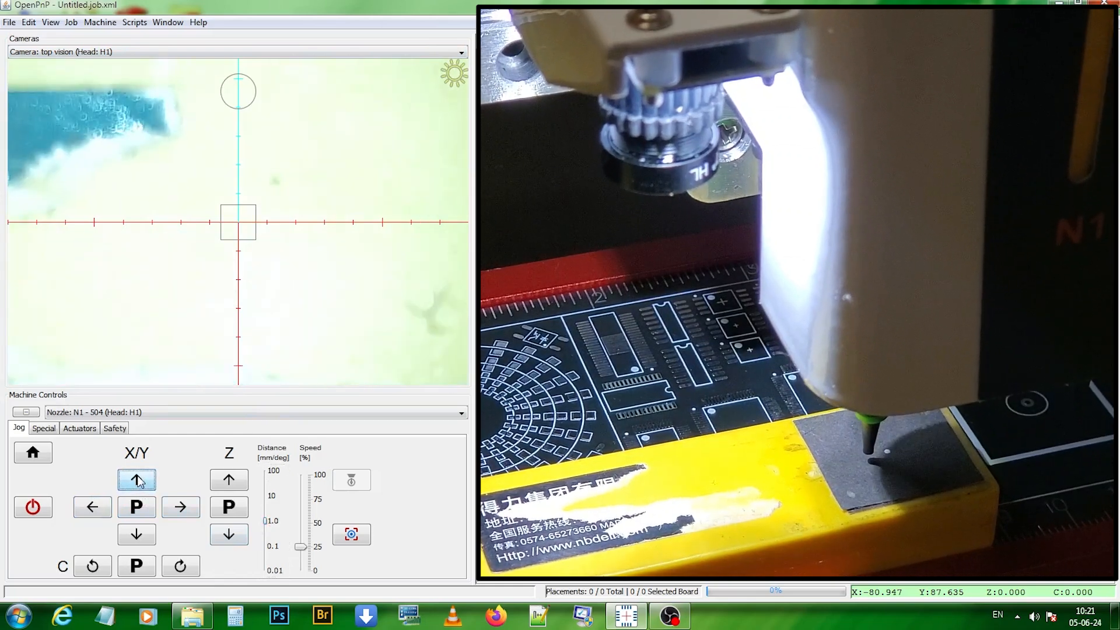
click(181, 508)
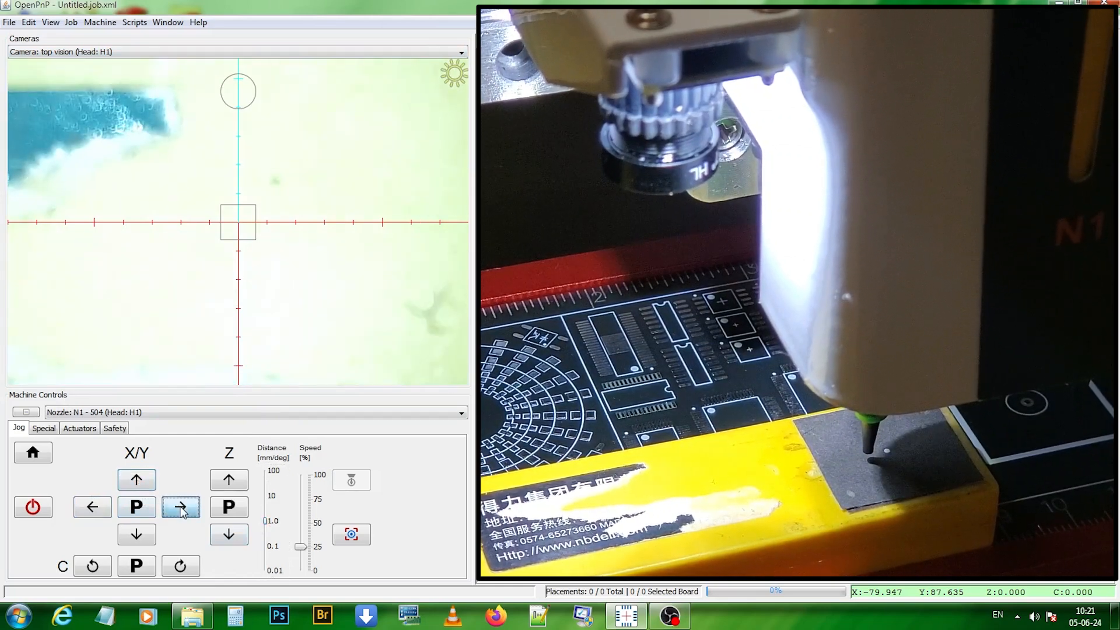
click(180, 508)
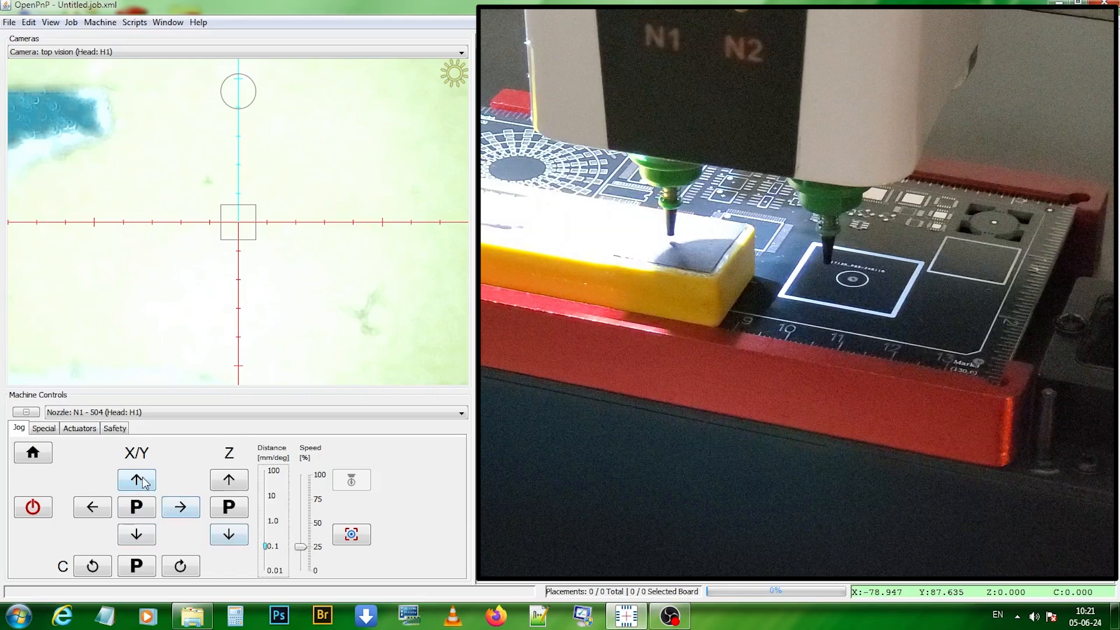
- Fine-jog nozzle N1 along Y in 0.1 mm increments to Y 88.235
click(143, 478)
click(143, 478)
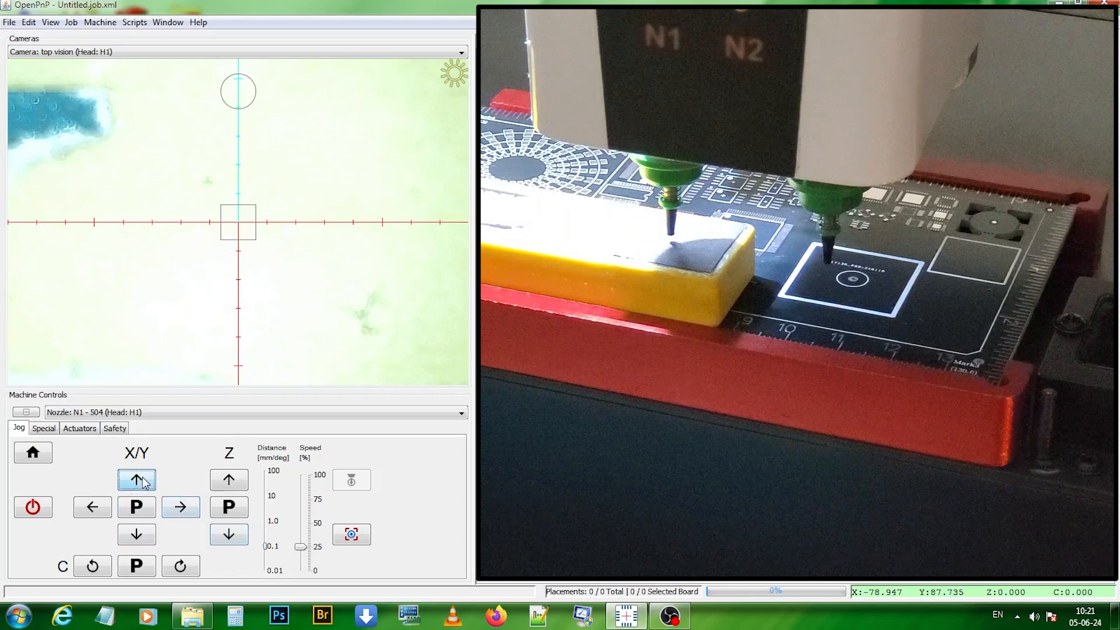
click(143, 478)
click(143, 478)
click(142, 478)
click(140, 478)
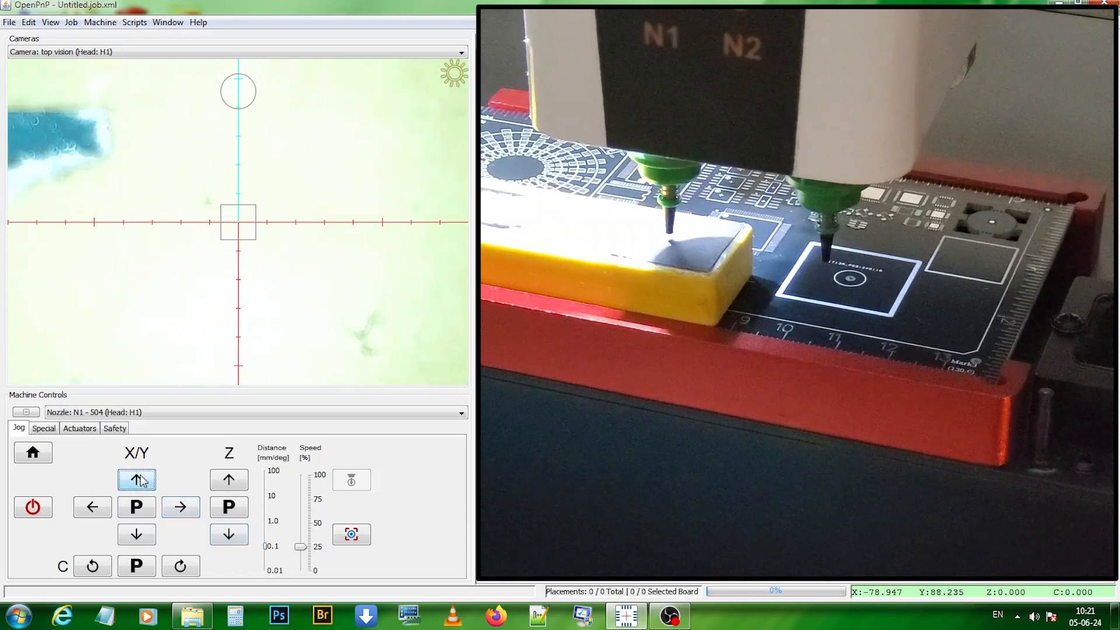
- Lower nozzle N1 to Z -0.800 and align its tip over the secondary fiducial at X -77.747, Y 88.535
click(238, 537)
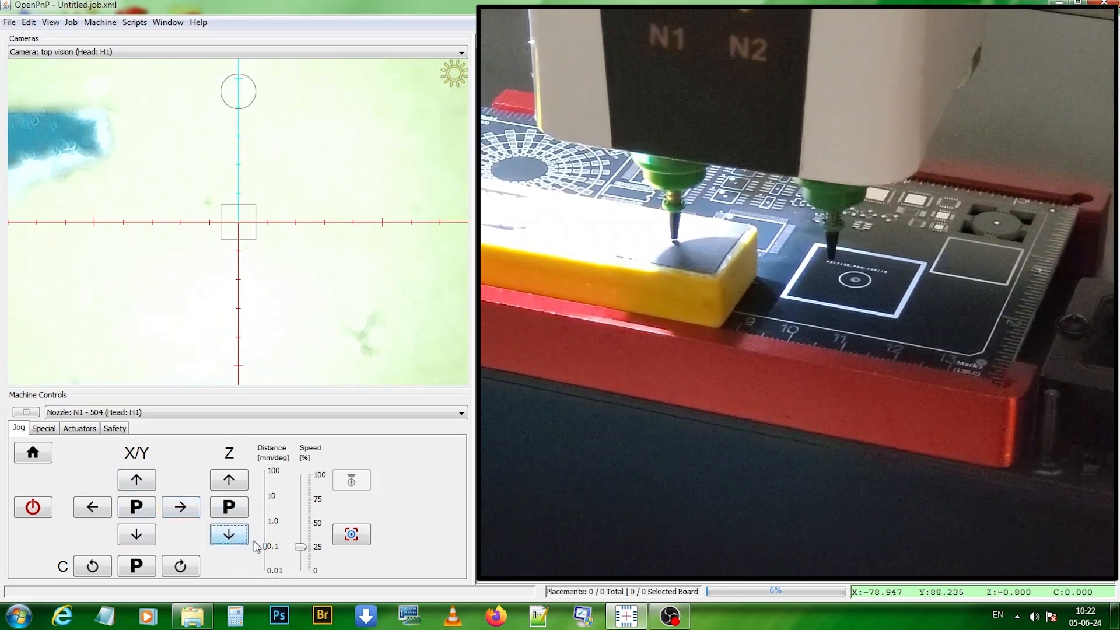
click(188, 503)
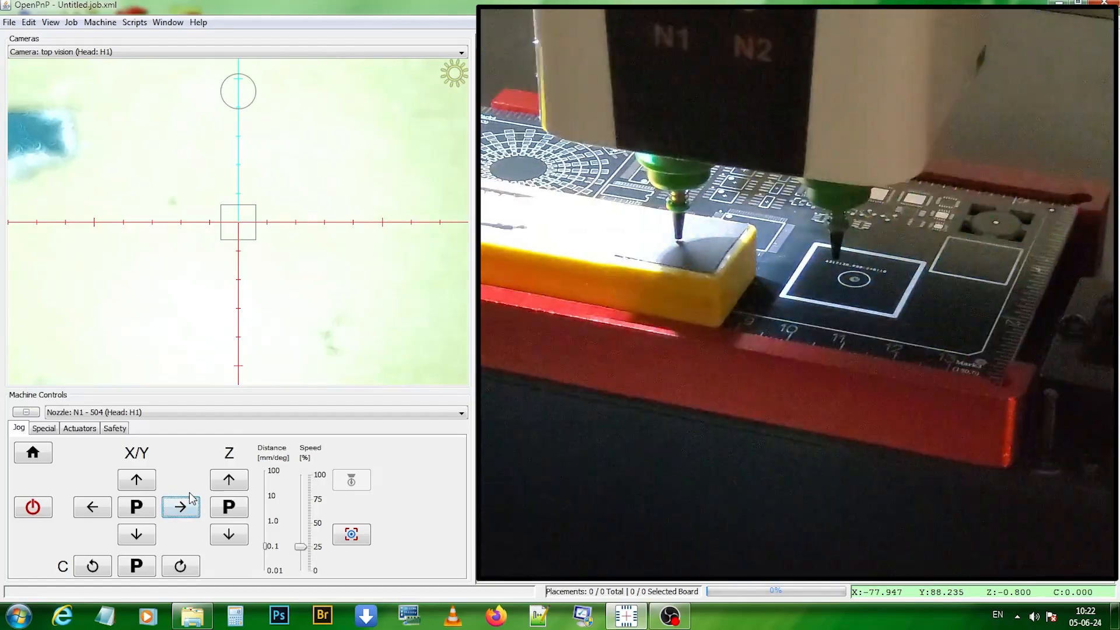
click(187, 501)
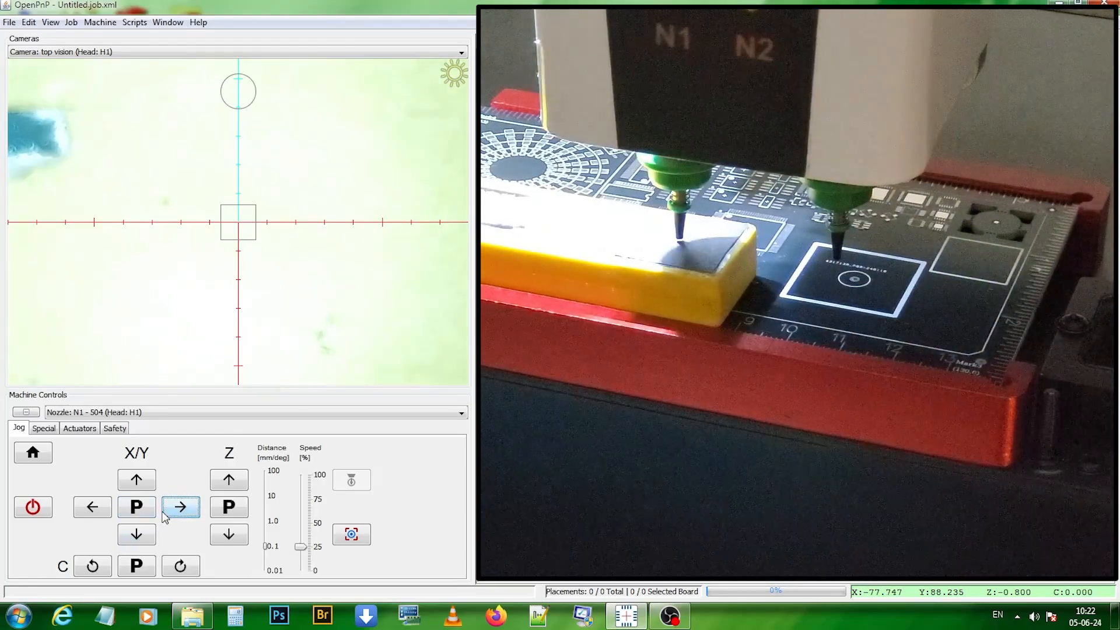
click(141, 479)
- Capture the nozzle N1 offsets with the tip on the secondary fiducial at Z -1.500, and raise the nozzle to Z 0
click(228, 536)
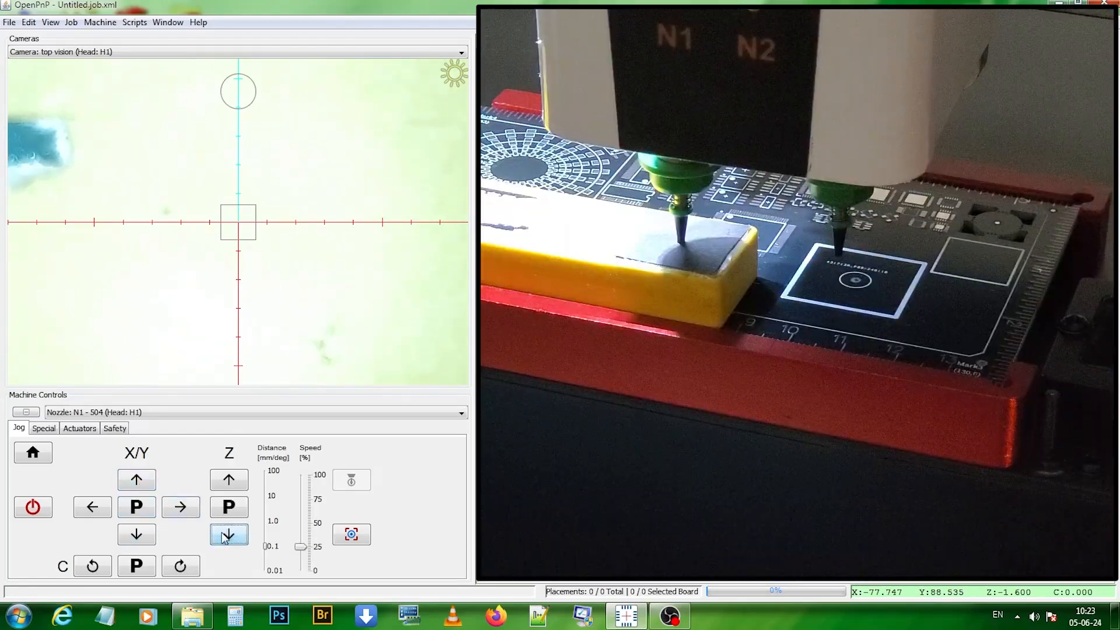
click(229, 480)
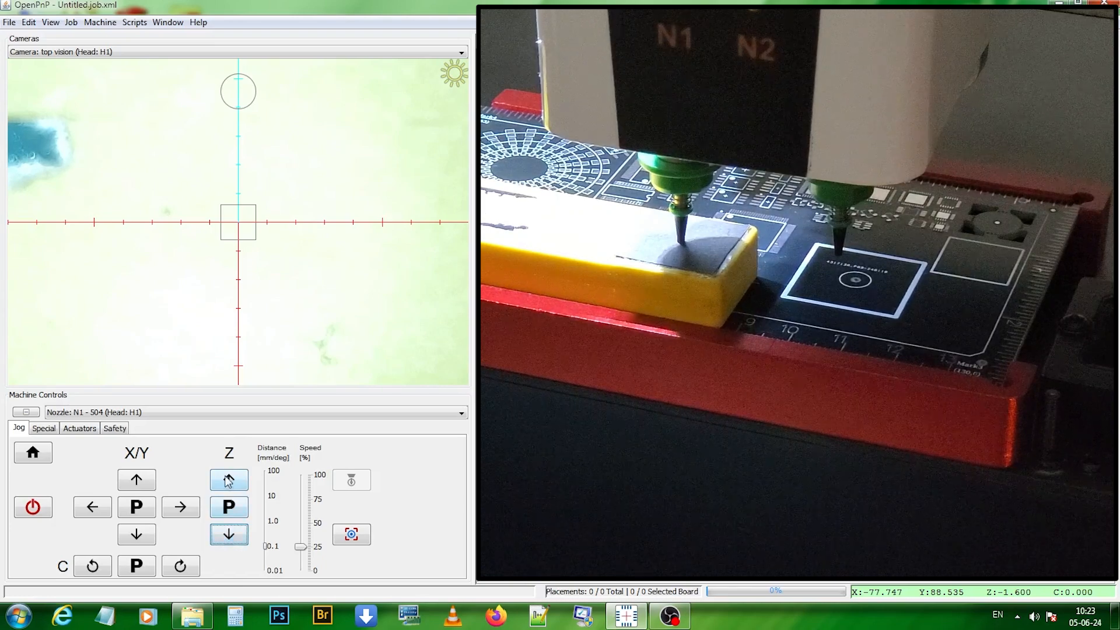
click(569, 562)
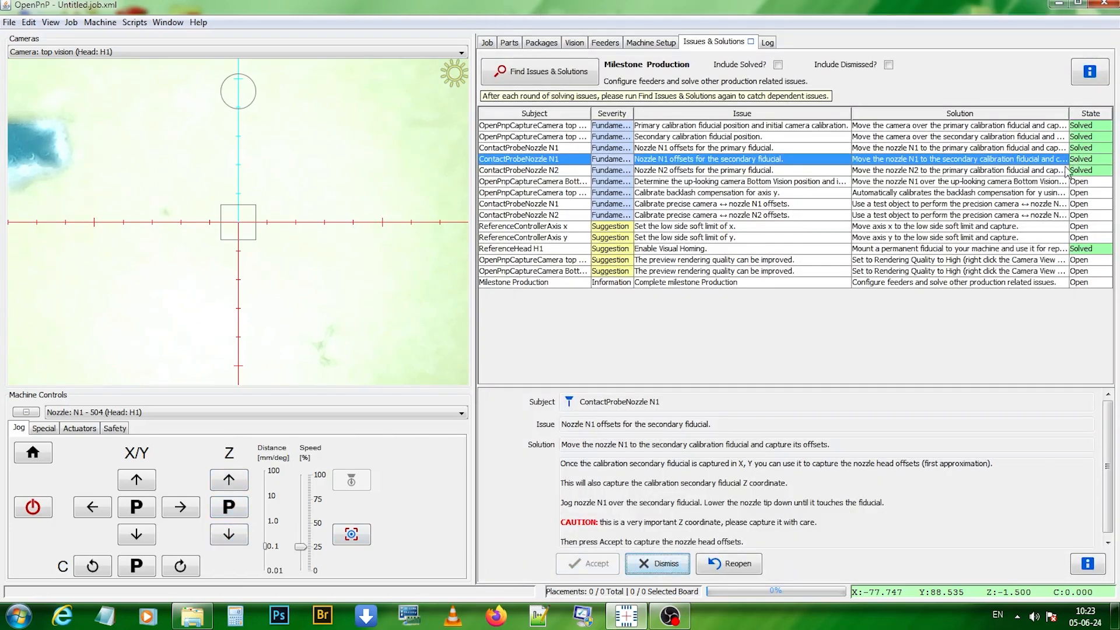
click(229, 507)
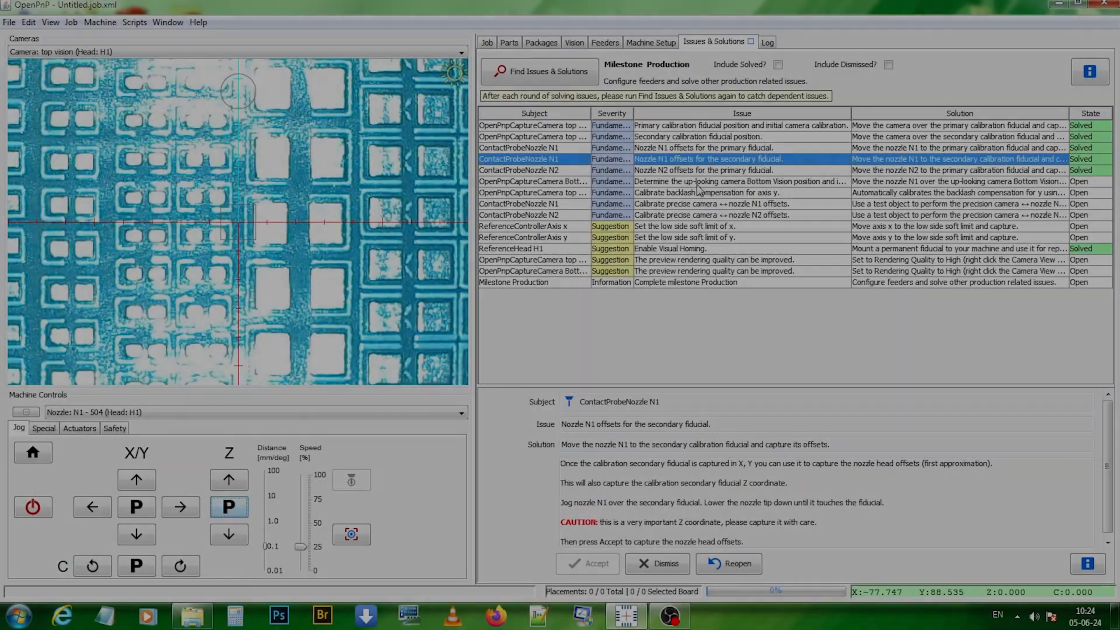
- Select the Bottom Vision camera position and initial calibration issue, and open the nozzle tip settings of ContactProbeNozzle N1
click(697, 184)
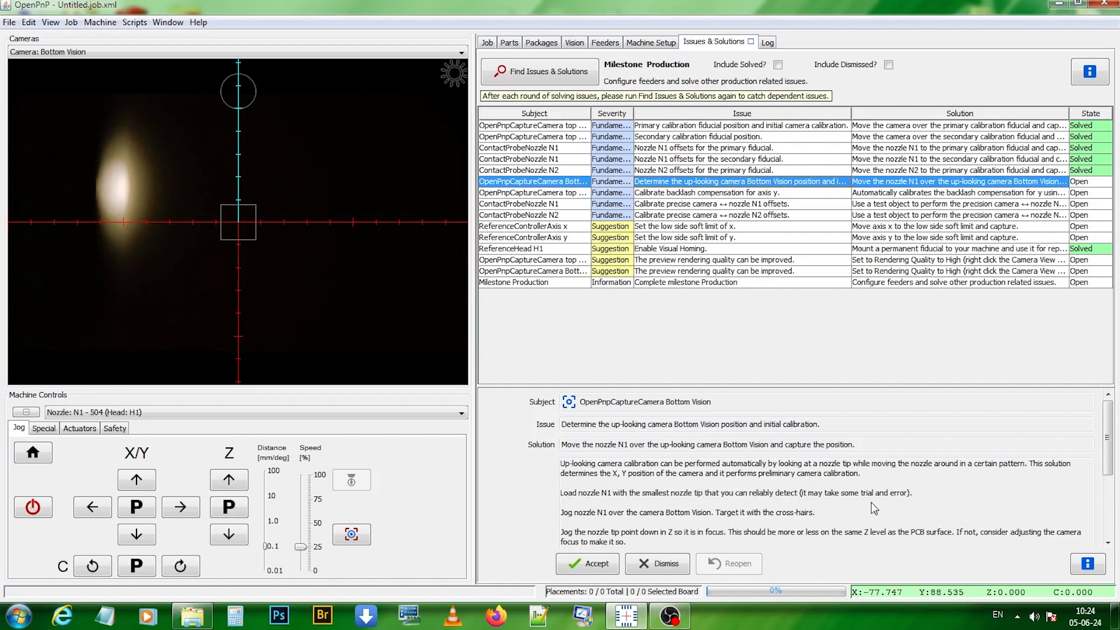
click(642, 45)
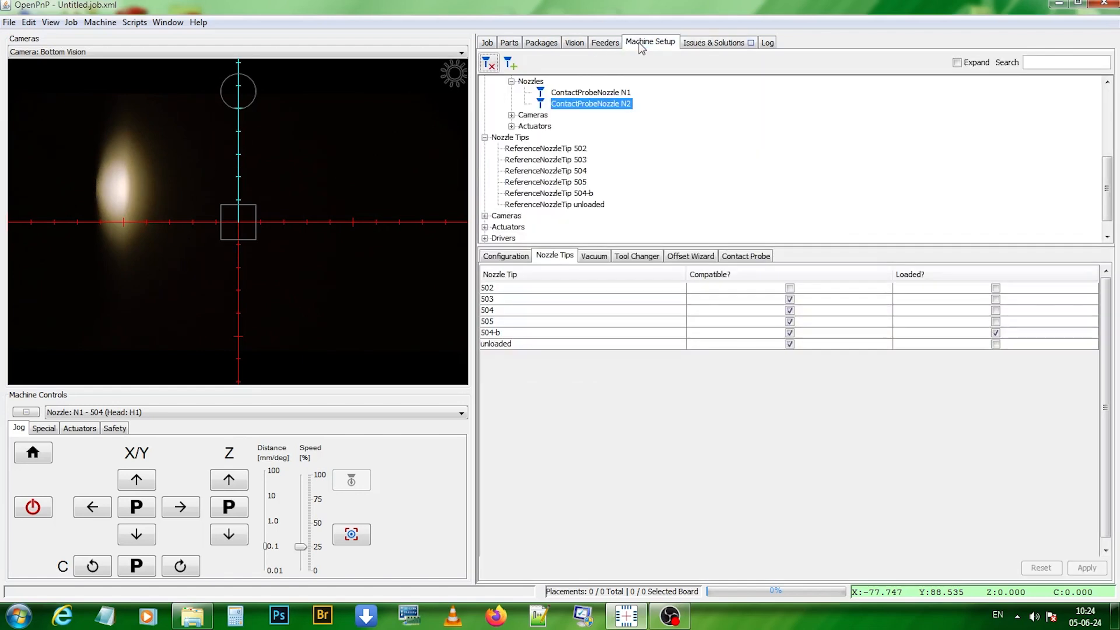
click(590, 92)
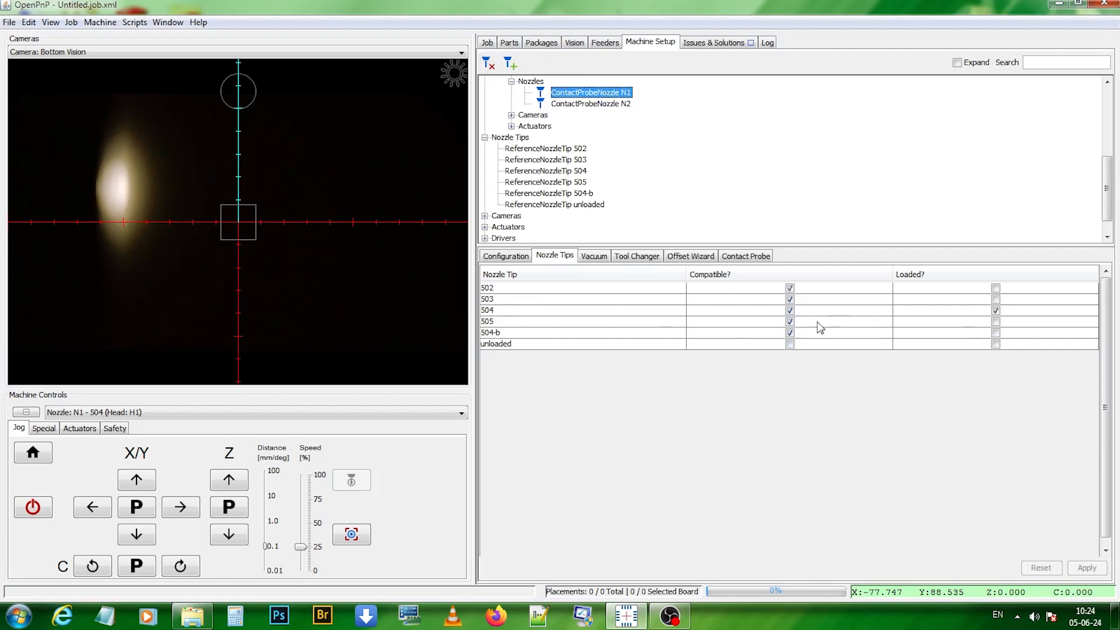
- Unload nozzle tip 504 from nozzle N1 and load nozzle tip 502 in its place, acknowledging the manual change requests
click(995, 312)
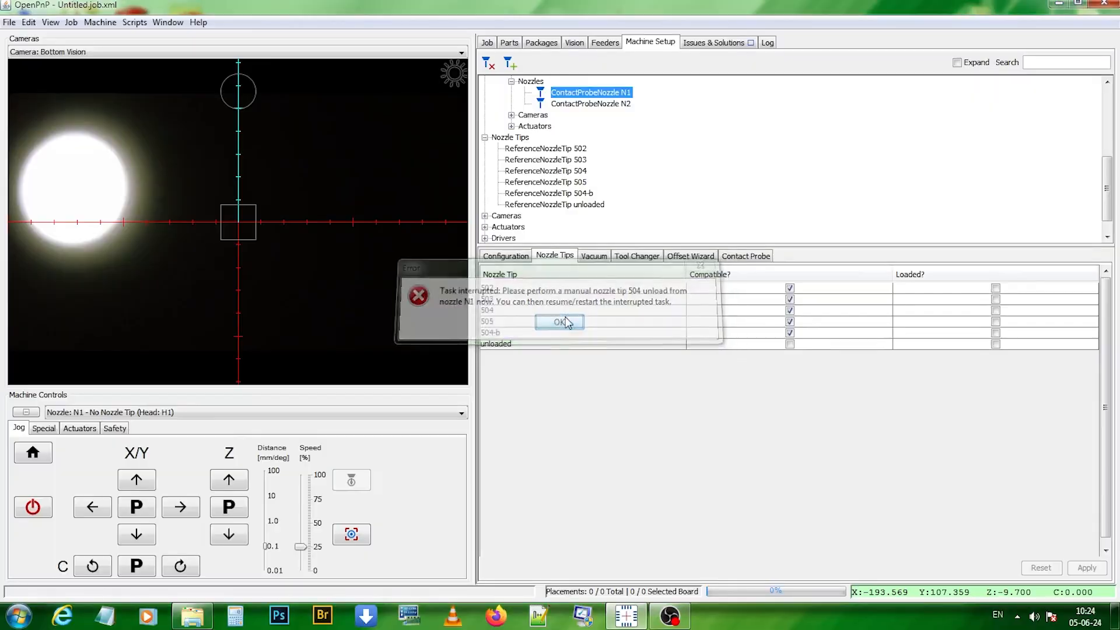
key(Return)
click(995, 288)
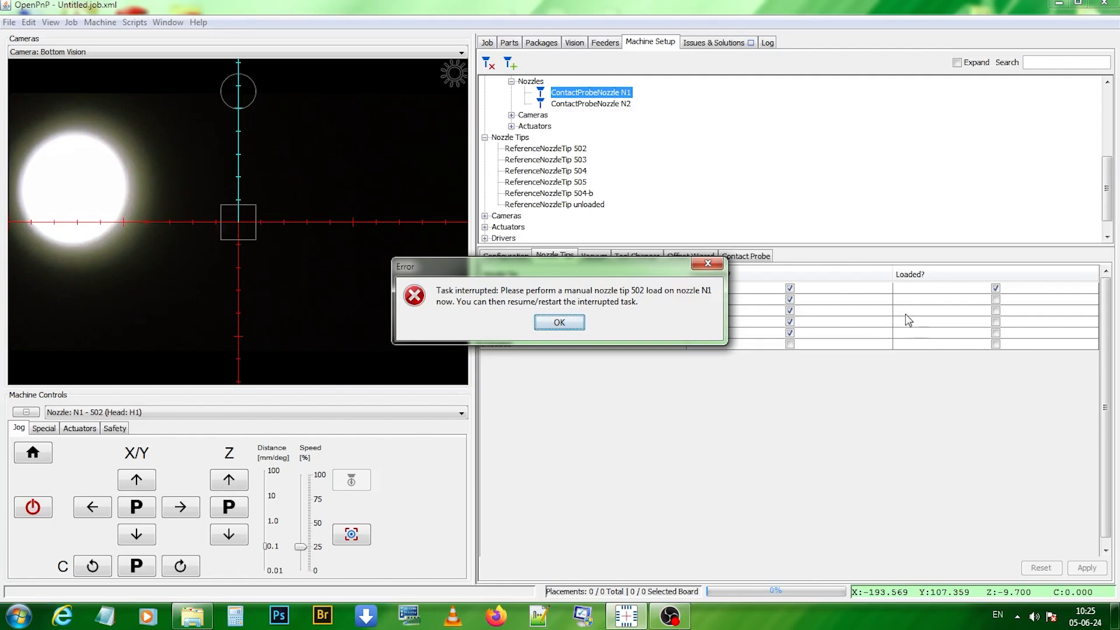
click(559, 322)
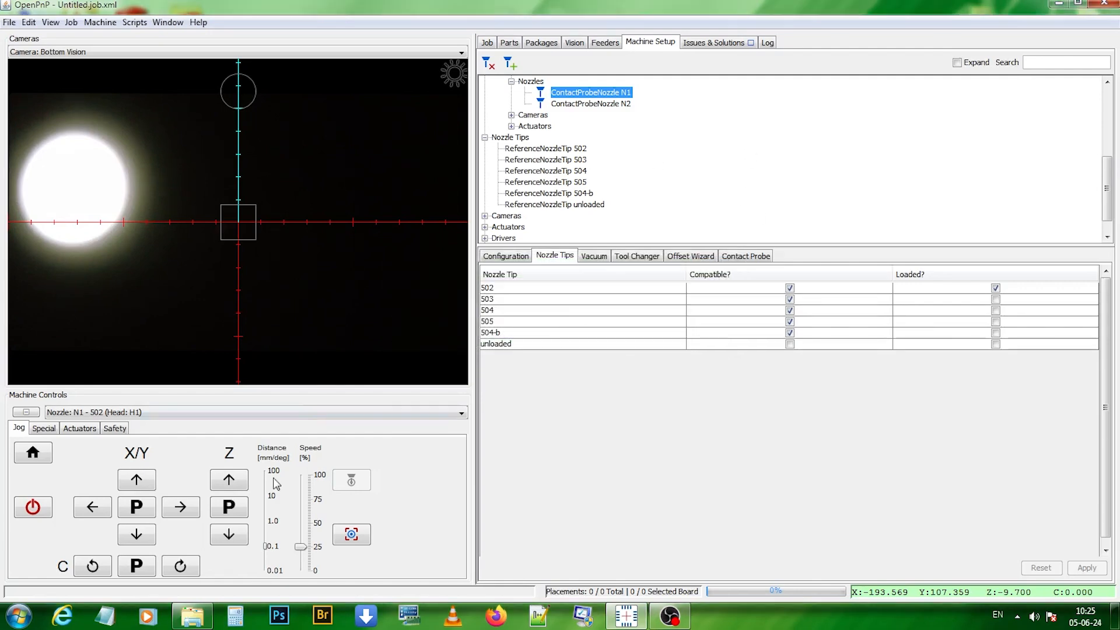
- Move nozzle N1 in 100 mm jogs along X to the bottom camera area at X 6.431
click(274, 481)
click(275, 482)
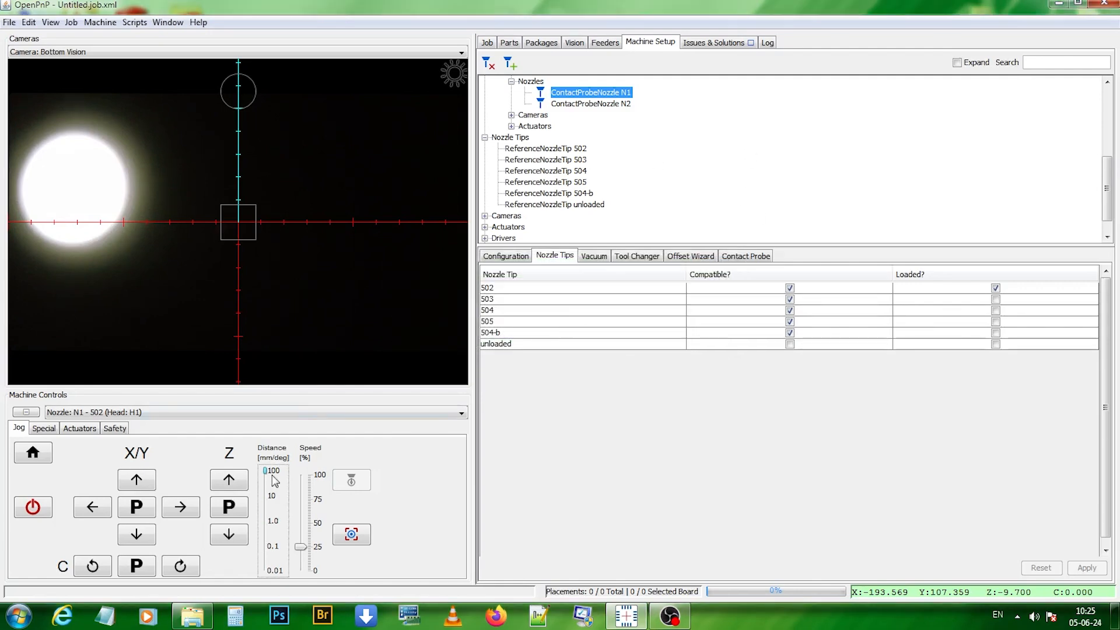
click(180, 506)
click(180, 506)
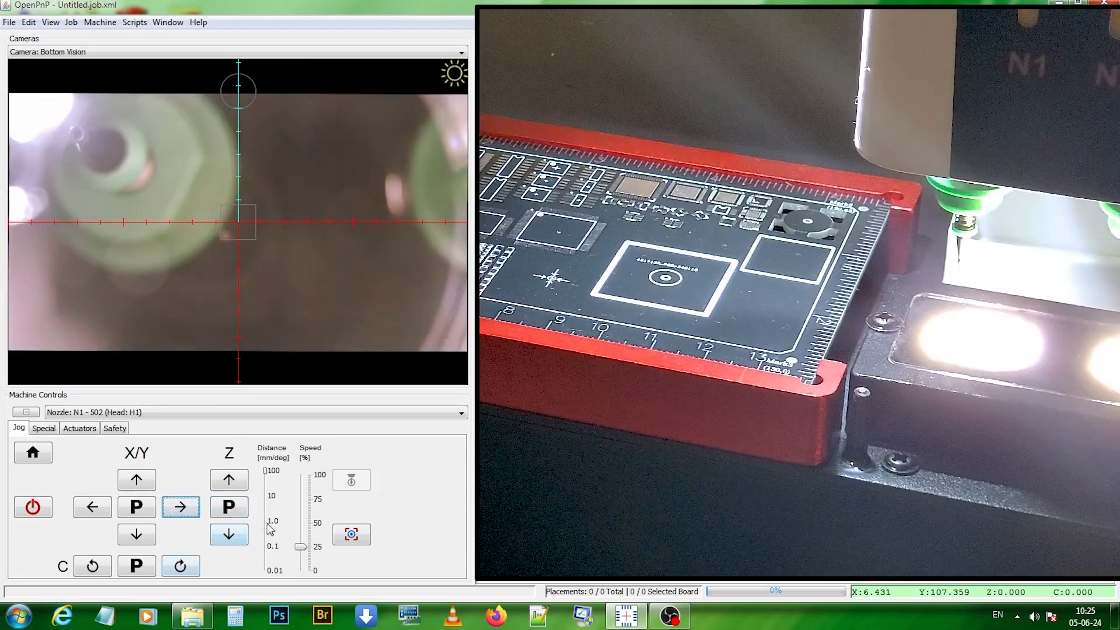
- Jog nozzle N1 in 1 mm increments over the Bottom Vision camera to X 13.431, Y 103.359
click(268, 525)
click(268, 521)
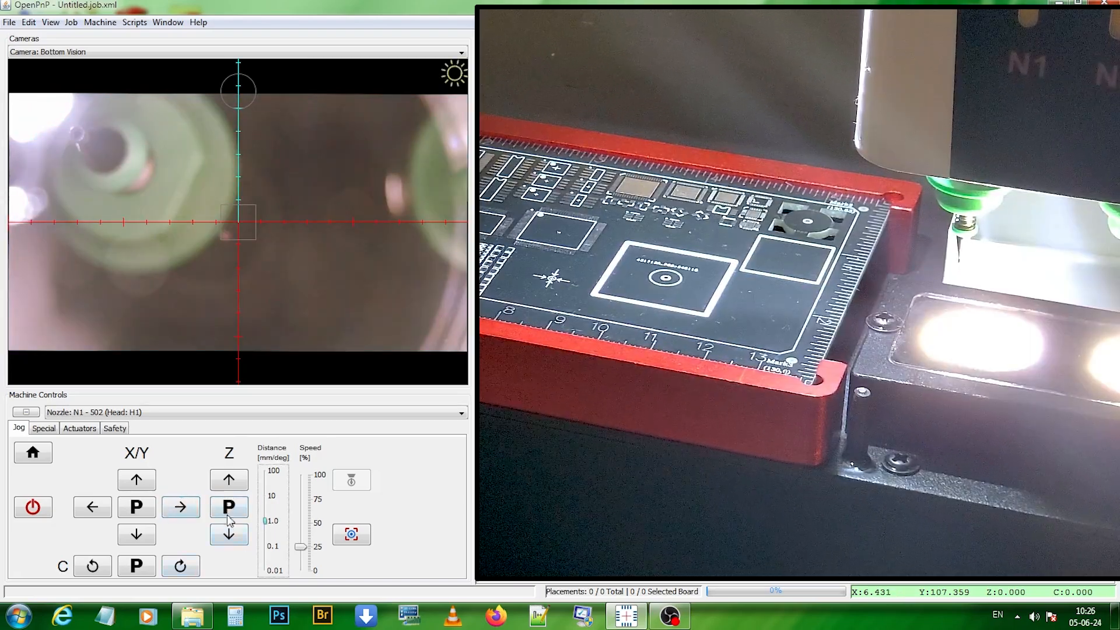
click(181, 507)
click(181, 506)
click(181, 505)
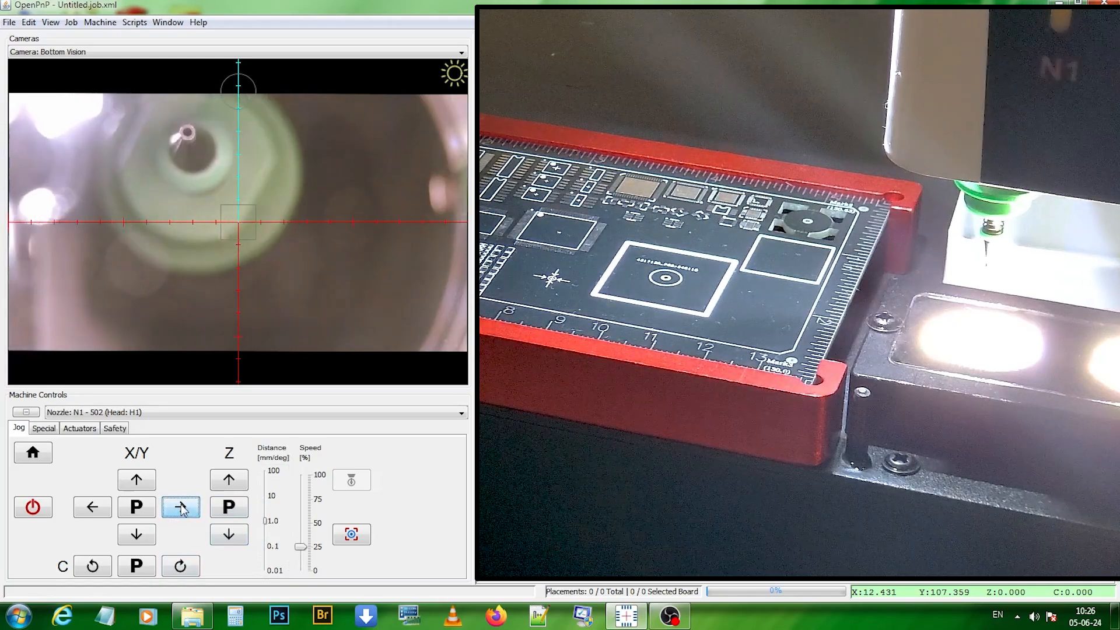
click(182, 506)
click(181, 505)
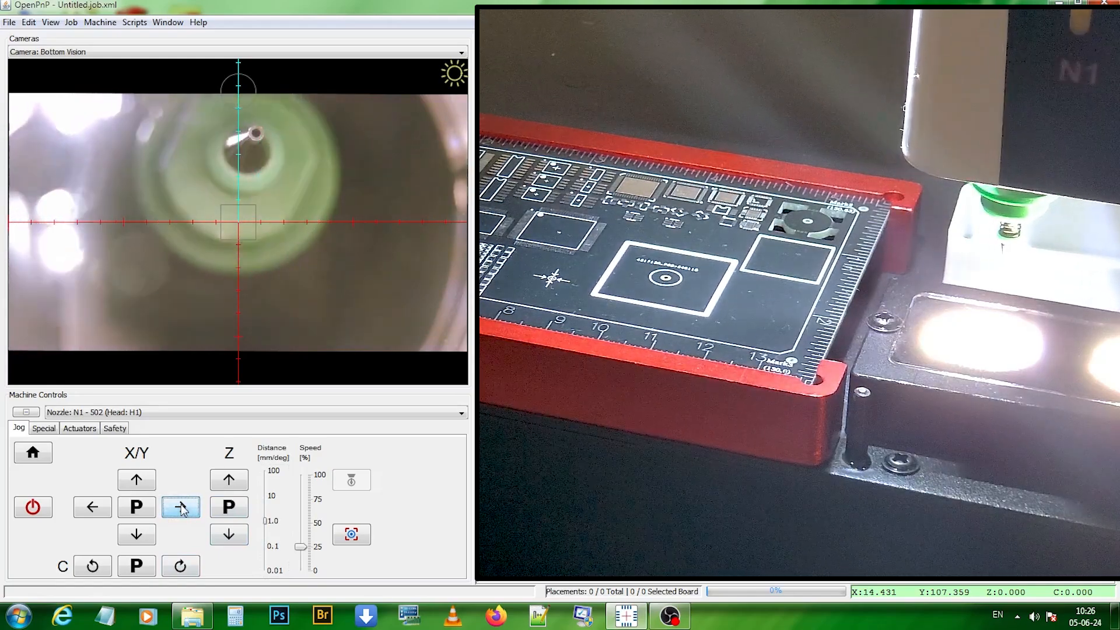
click(92, 507)
click(140, 535)
click(141, 534)
click(143, 534)
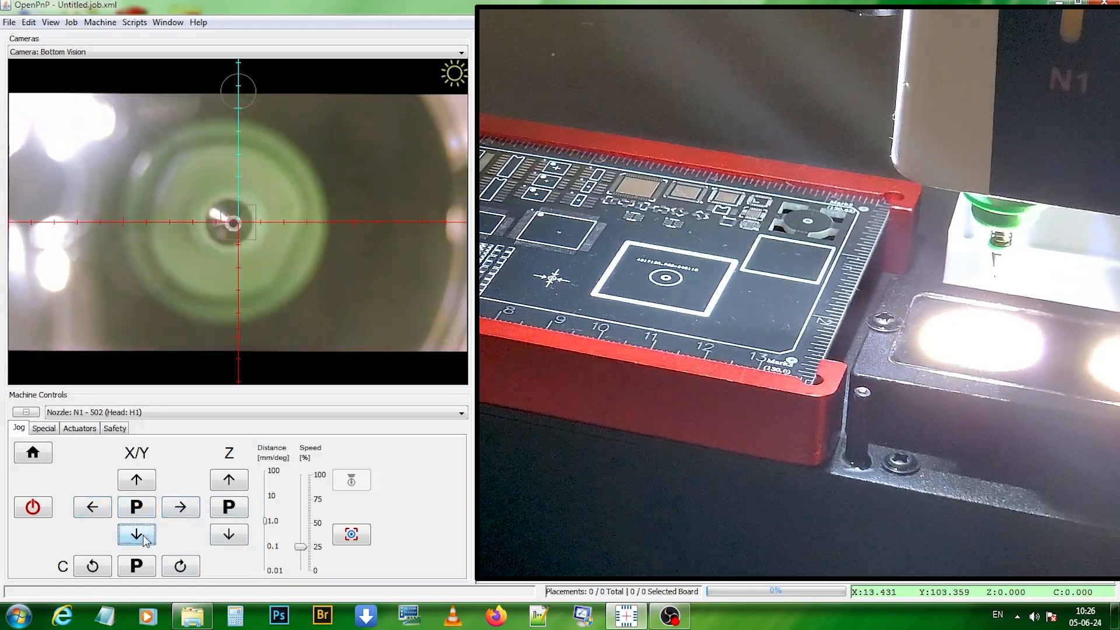
click(143, 535)
- Fine-center the nozzle N1 tip on the Bottom Vision crosshairs in 0.1 mm jogs, at X 13.631, Y 103.359
scroll(226, 212, up, 10)
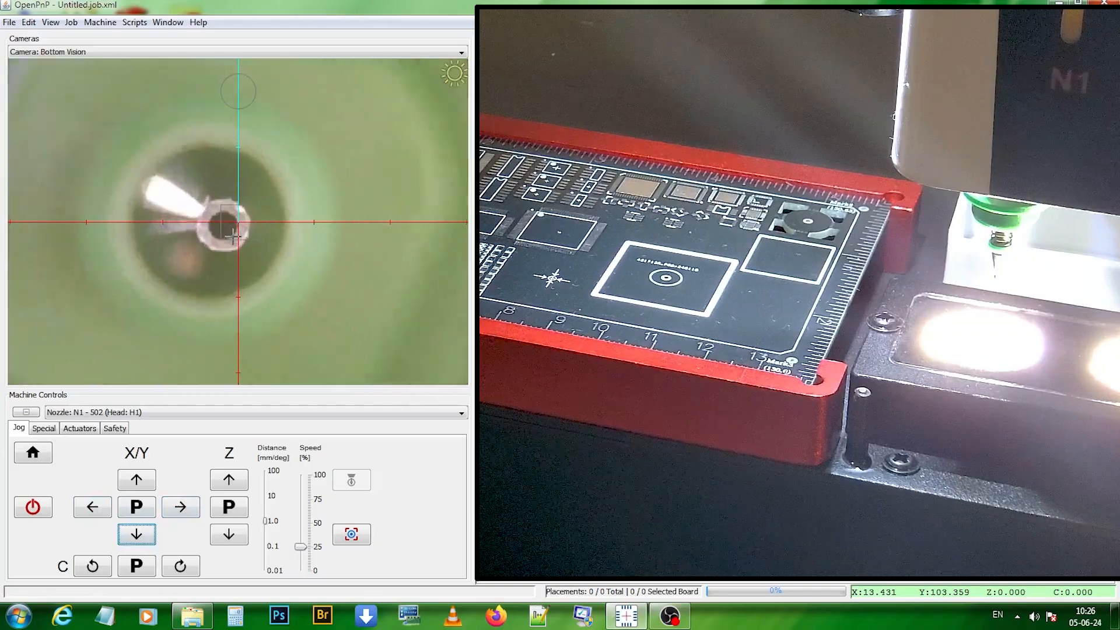
drag(265, 521, 265, 545)
click(180, 506)
click(181, 507)
click(181, 506)
click(93, 507)
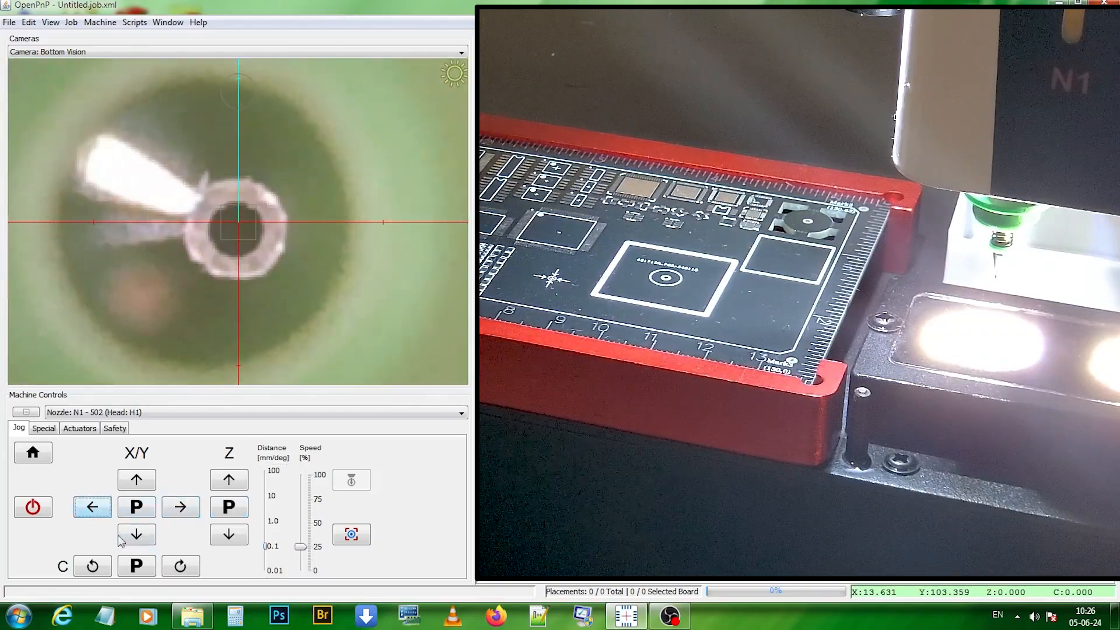
click(133, 535)
click(136, 482)
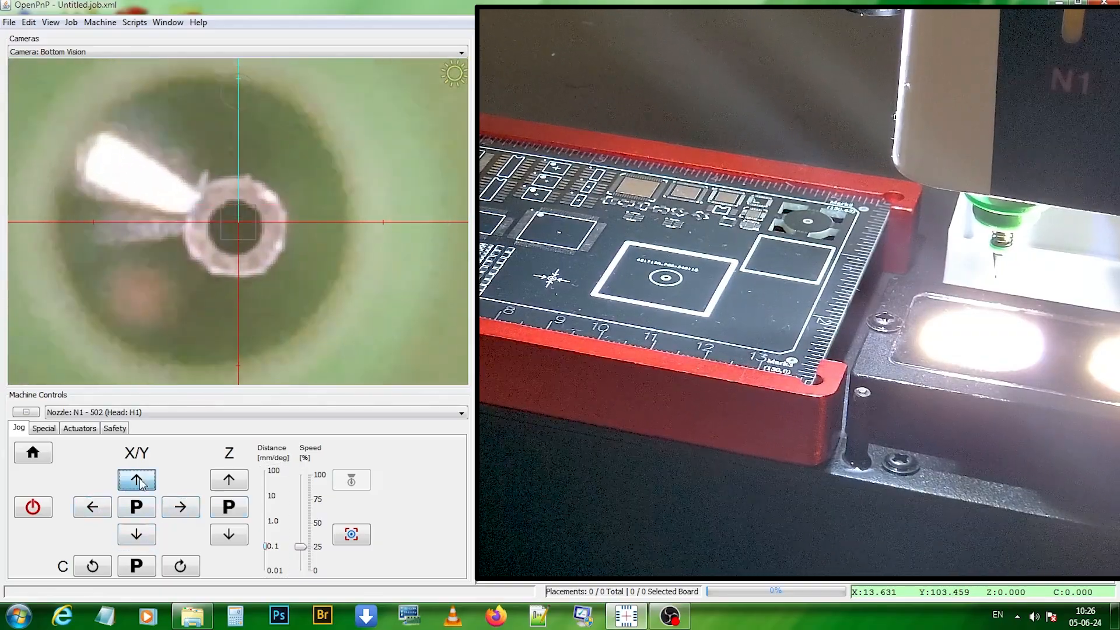
click(137, 482)
click(136, 534)
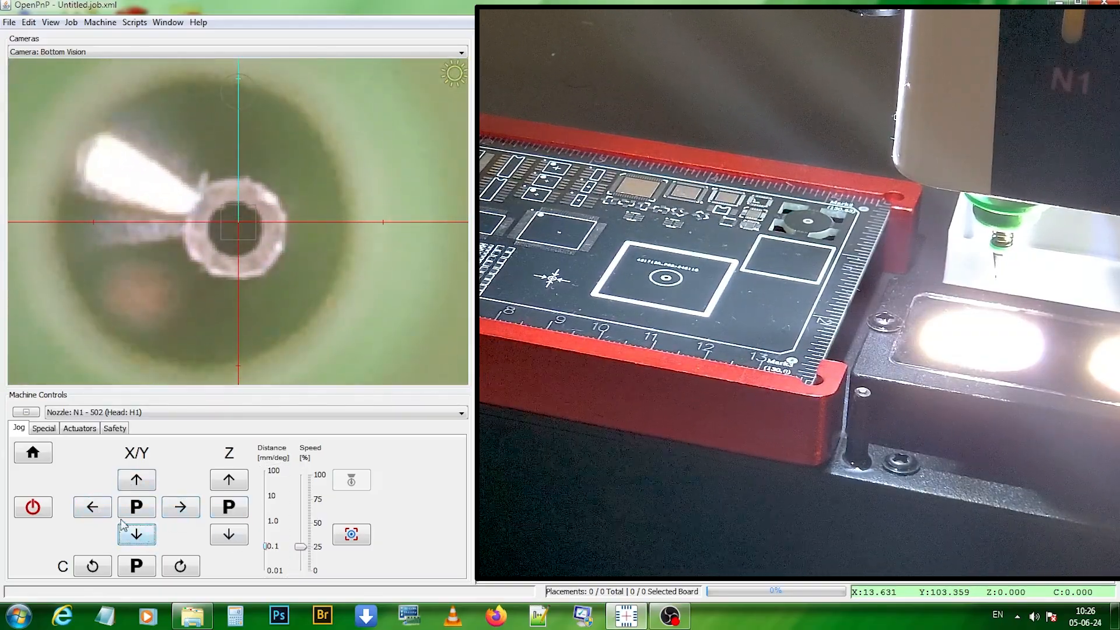
click(181, 507)
click(93, 506)
click(137, 479)
click(137, 535)
- Set the Bottom Vision issue's feature diameter to 23 to match the nozzle's air bore, and accept the camera position capture
click(585, 514)
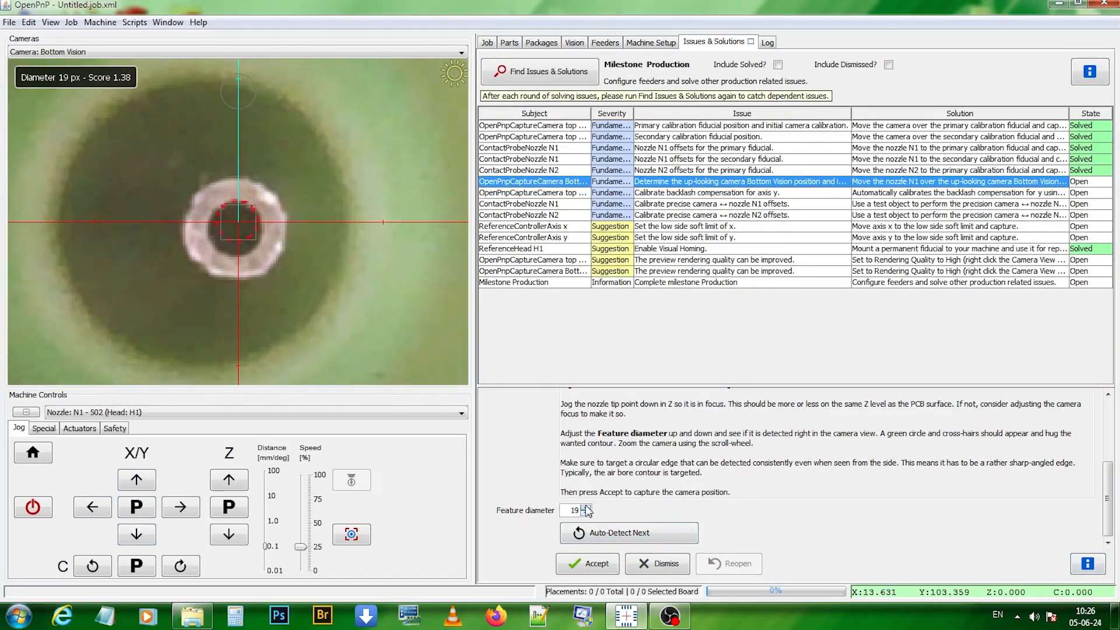
click(585, 507)
click(585, 507)
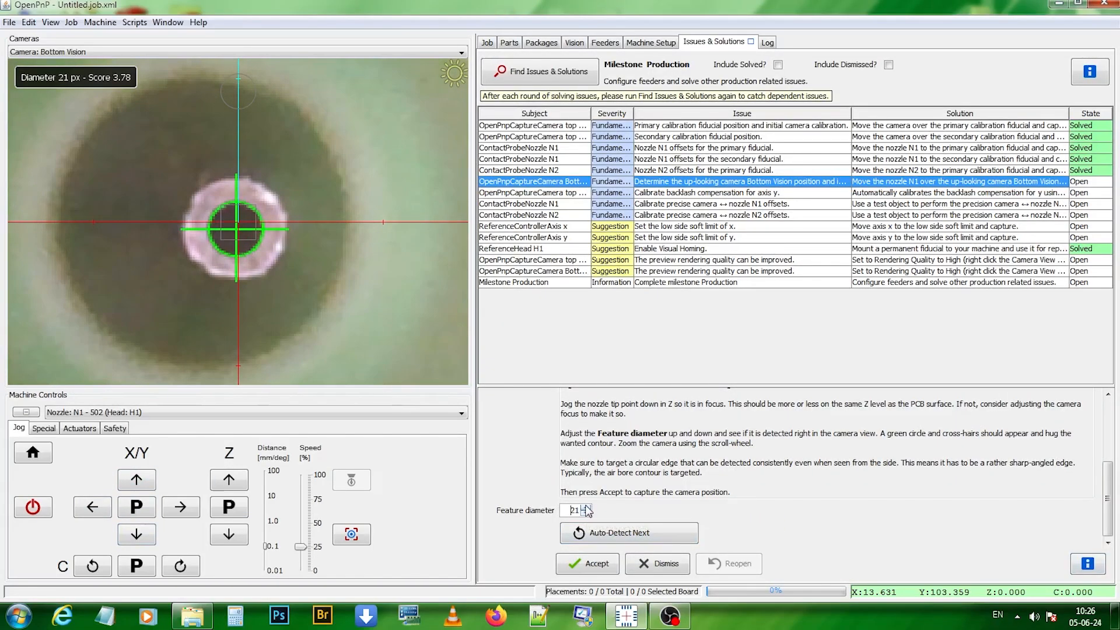
click(586, 507)
click(586, 507)
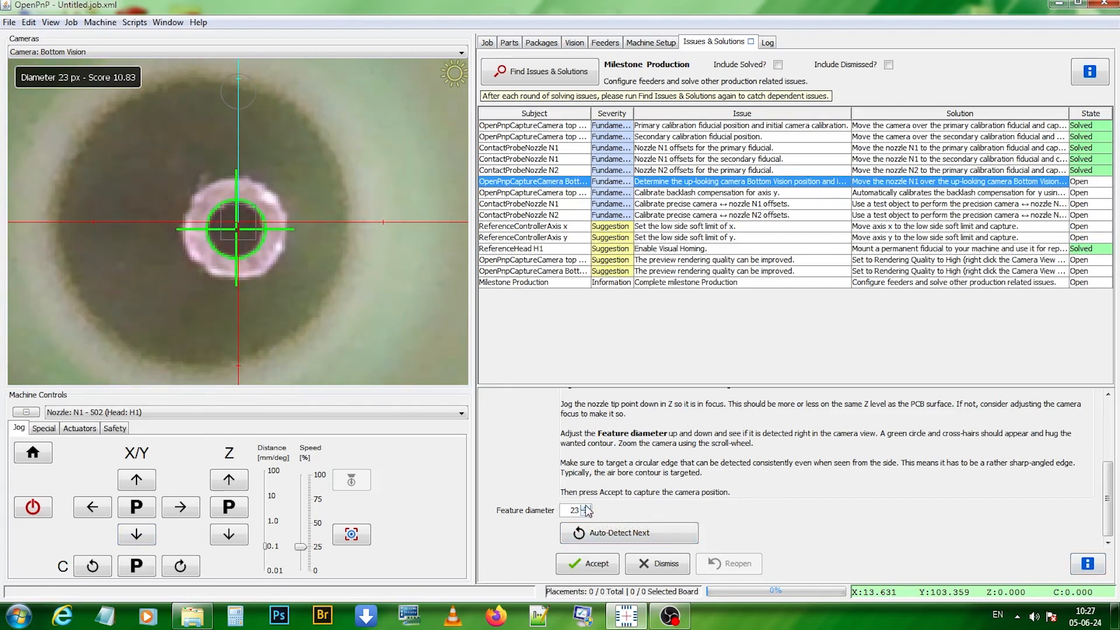
click(586, 507)
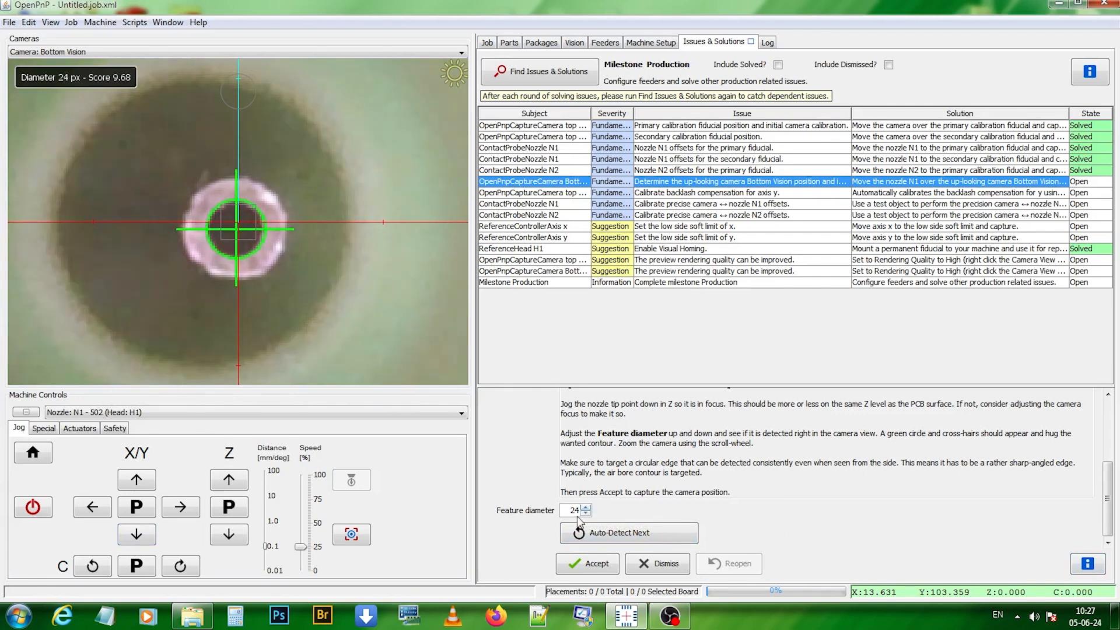
click(585, 513)
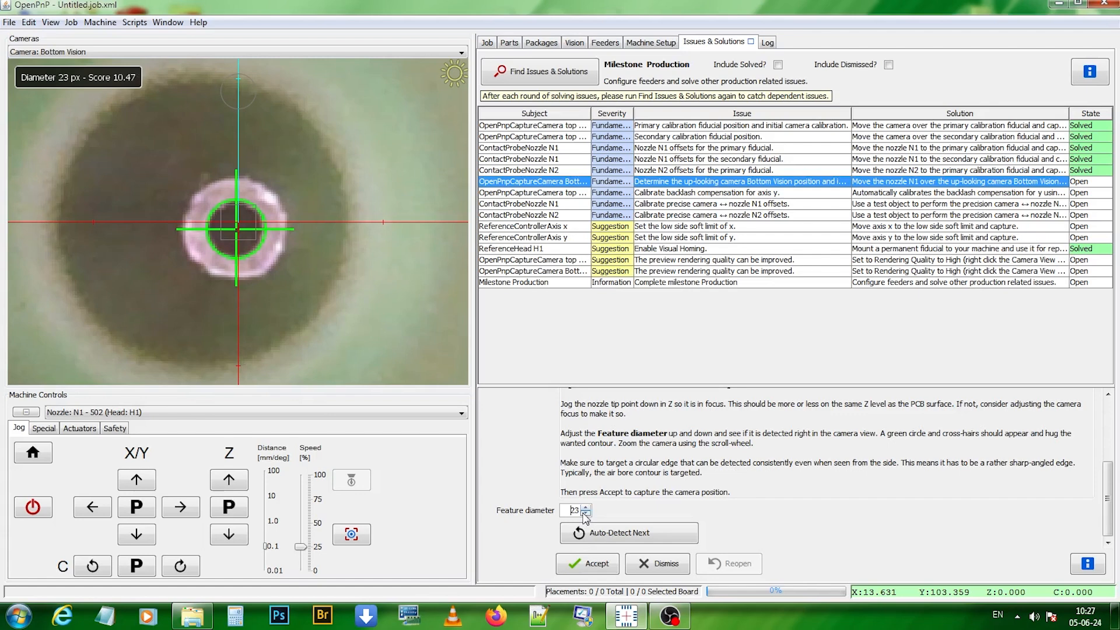
click(585, 513)
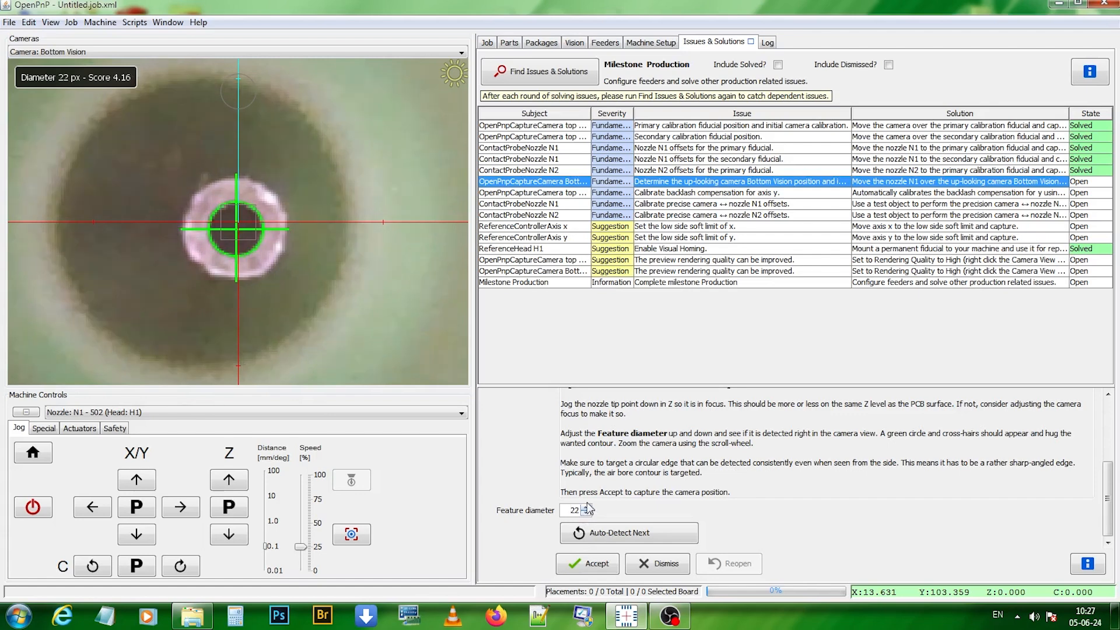
click(586, 507)
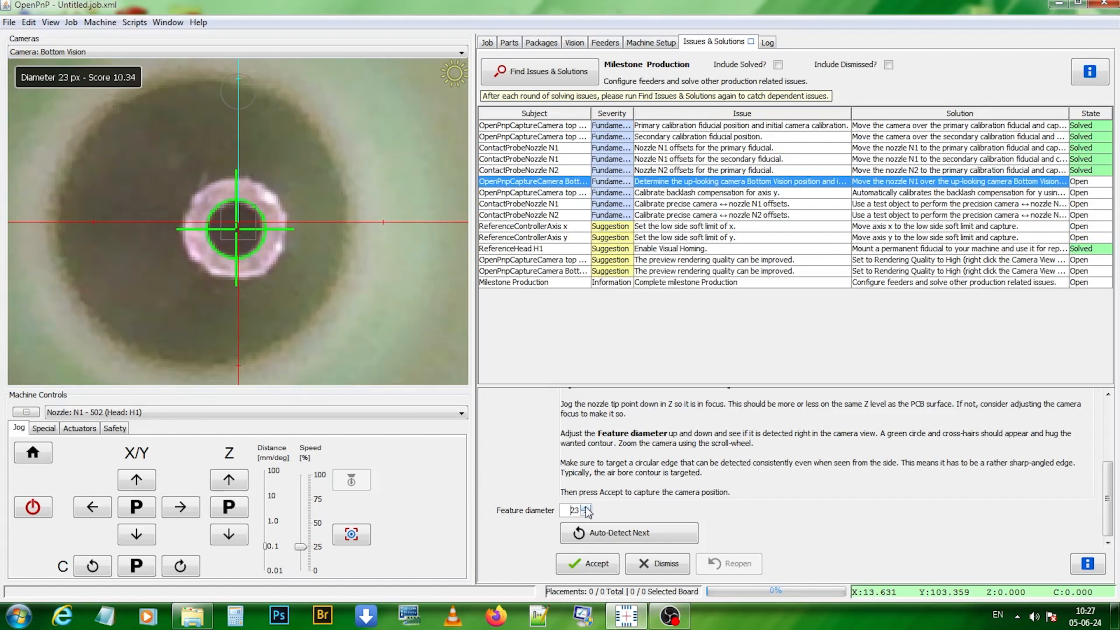
click(587, 564)
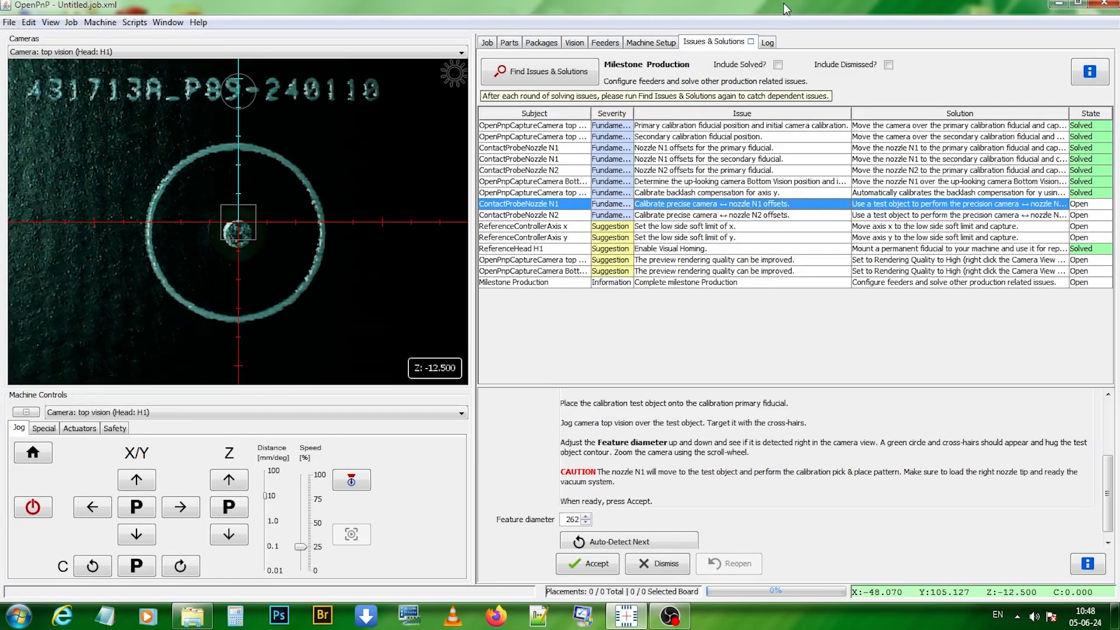
- Detect the test object under the top camera with feature diameter 242, and accept the precise nozzle N1 offset calibration
click(459, 74)
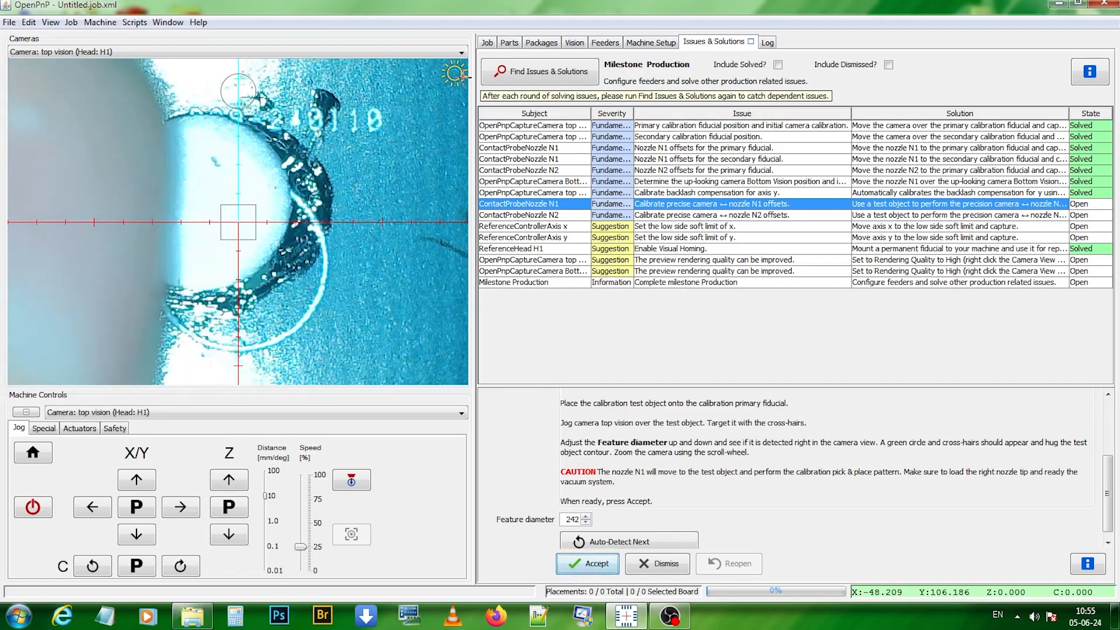
click(585, 517)
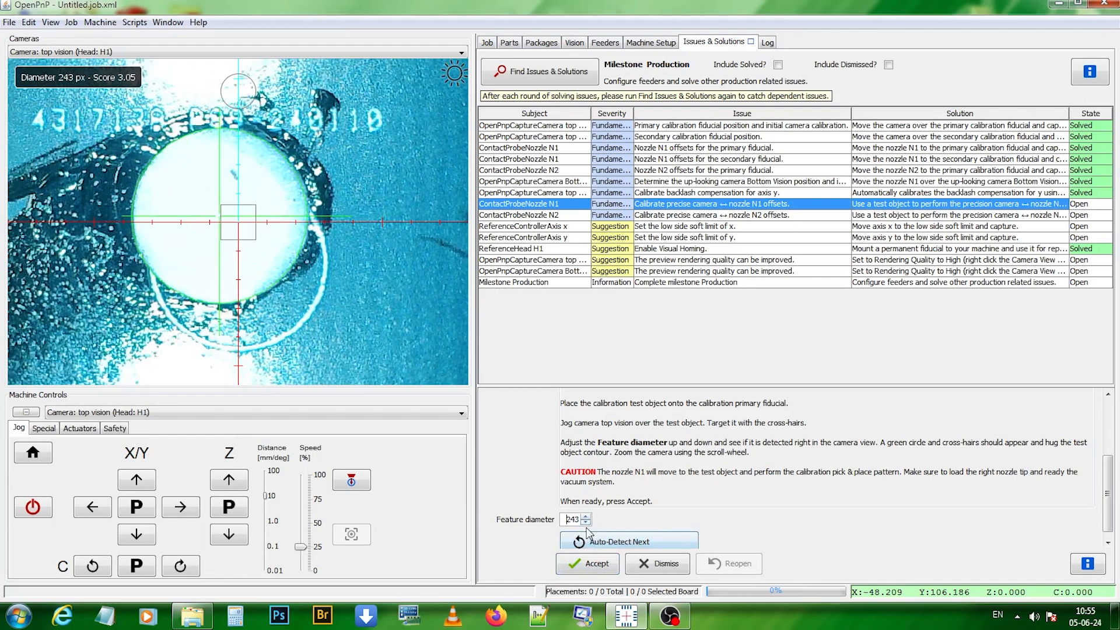
click(585, 564)
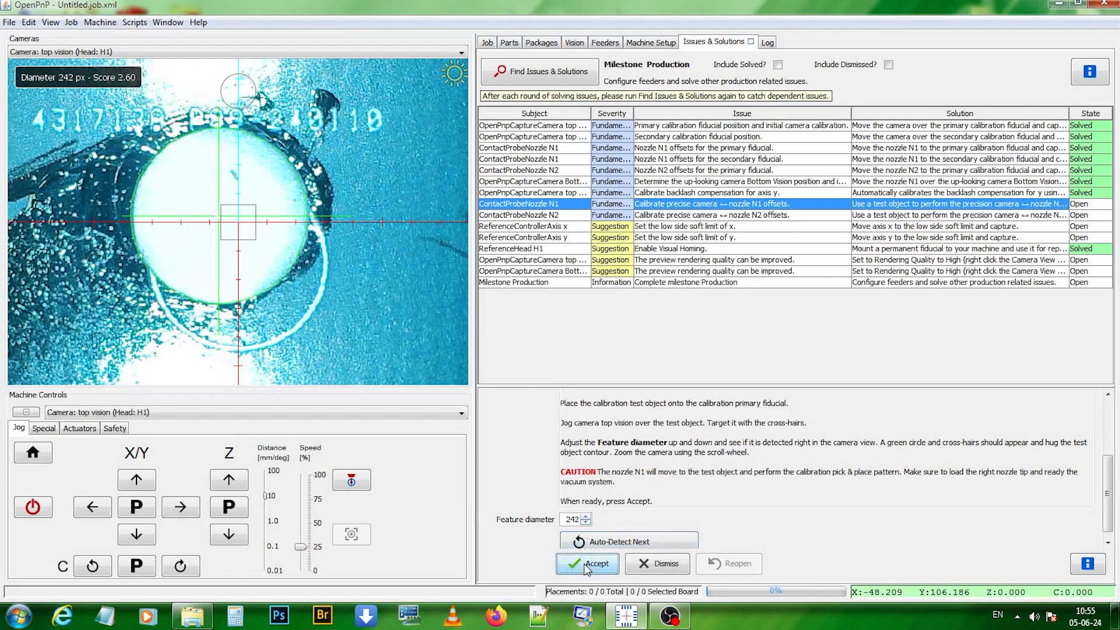
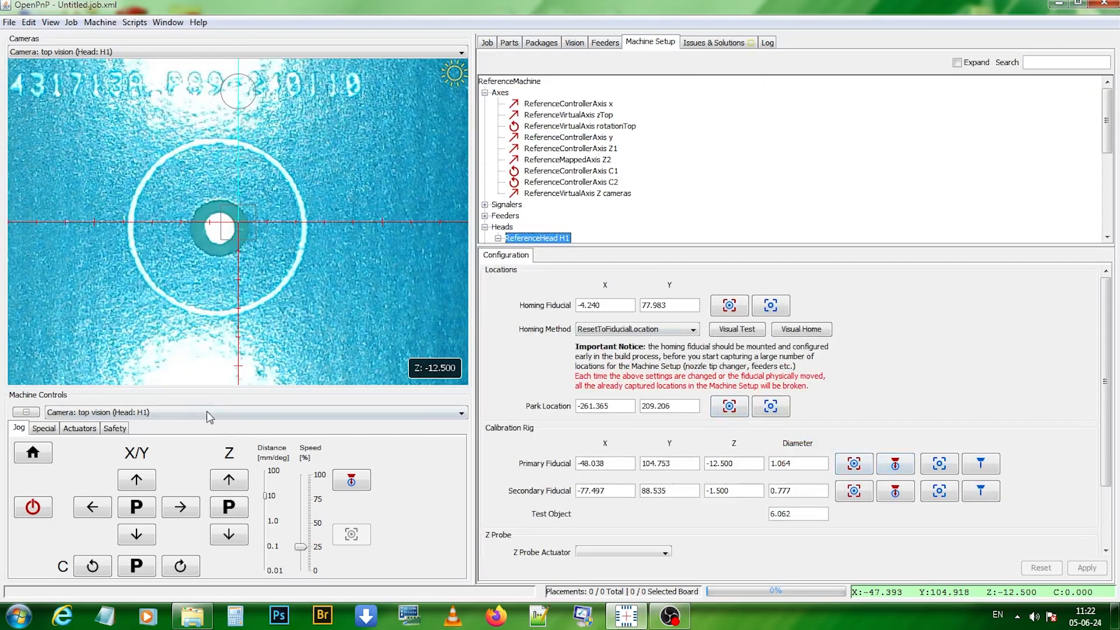
- Position nozzle N1 and nozzle N2 in turn over the primary fiducial at X -48.038, Y 104.753 to check their offsets
click(207, 413)
click(206, 425)
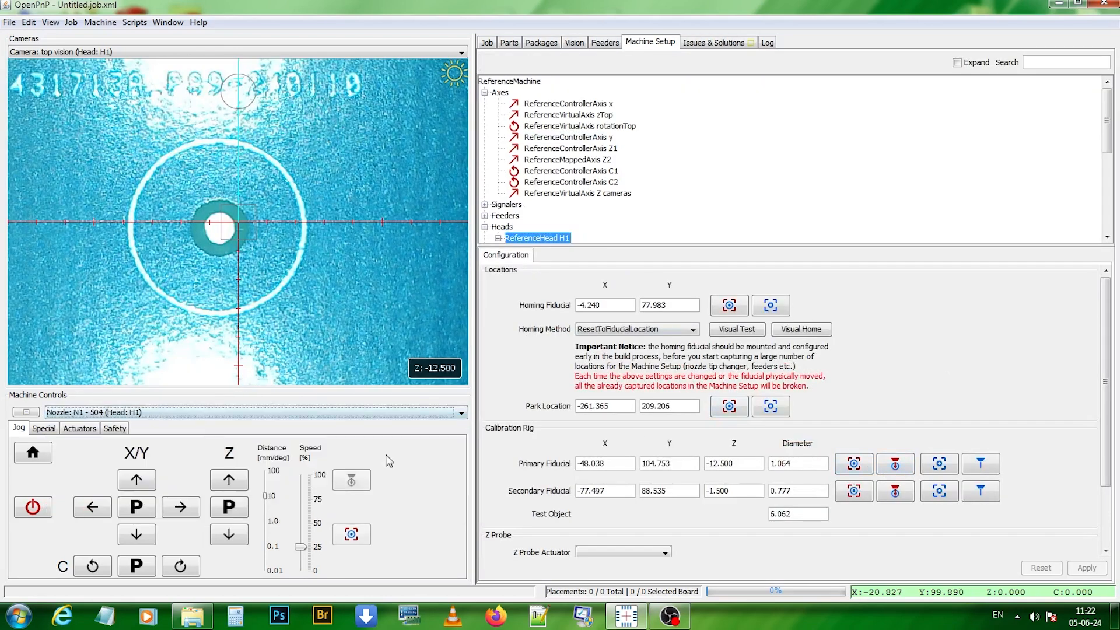
click(894, 466)
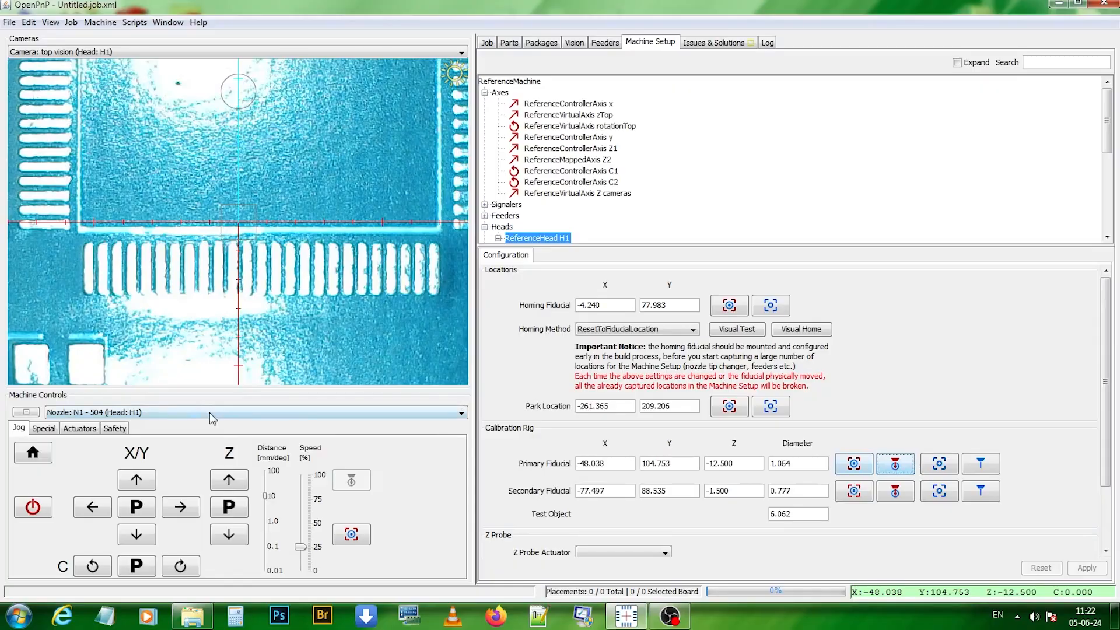
click(213, 413)
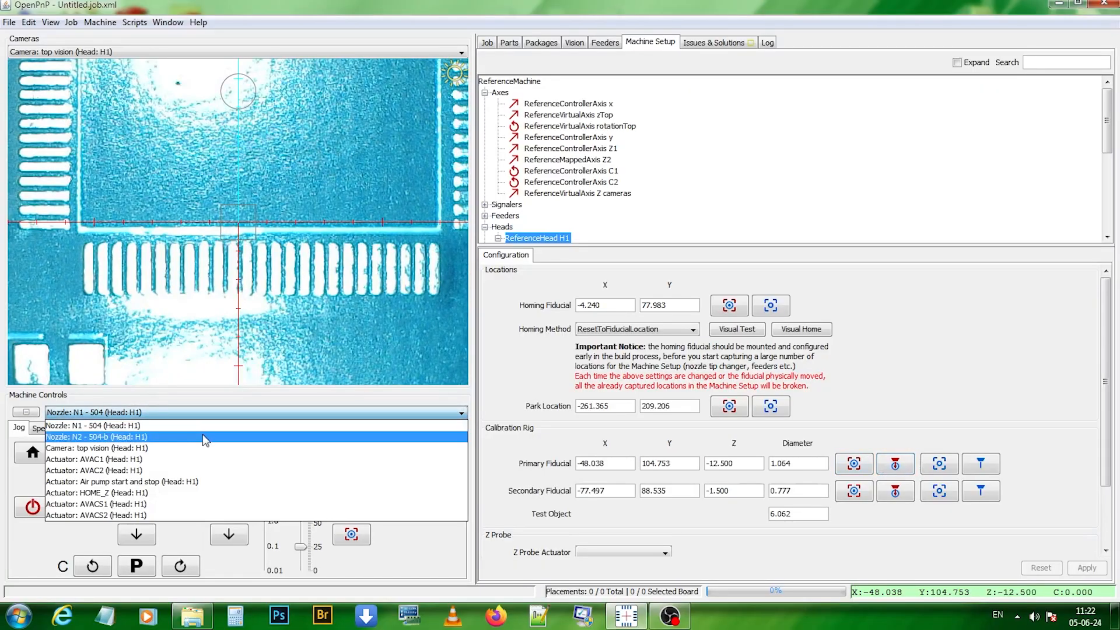
click(207, 424)
click(897, 466)
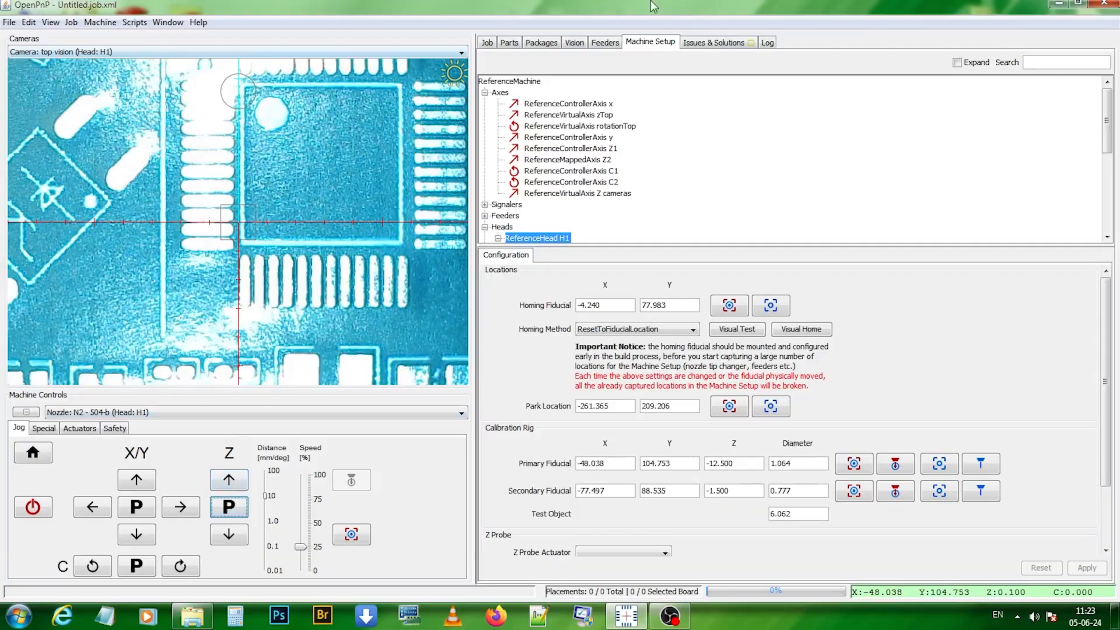
- Review the low side soft limit issue of axis x and rerun the search for issues and solutions
click(699, 44)
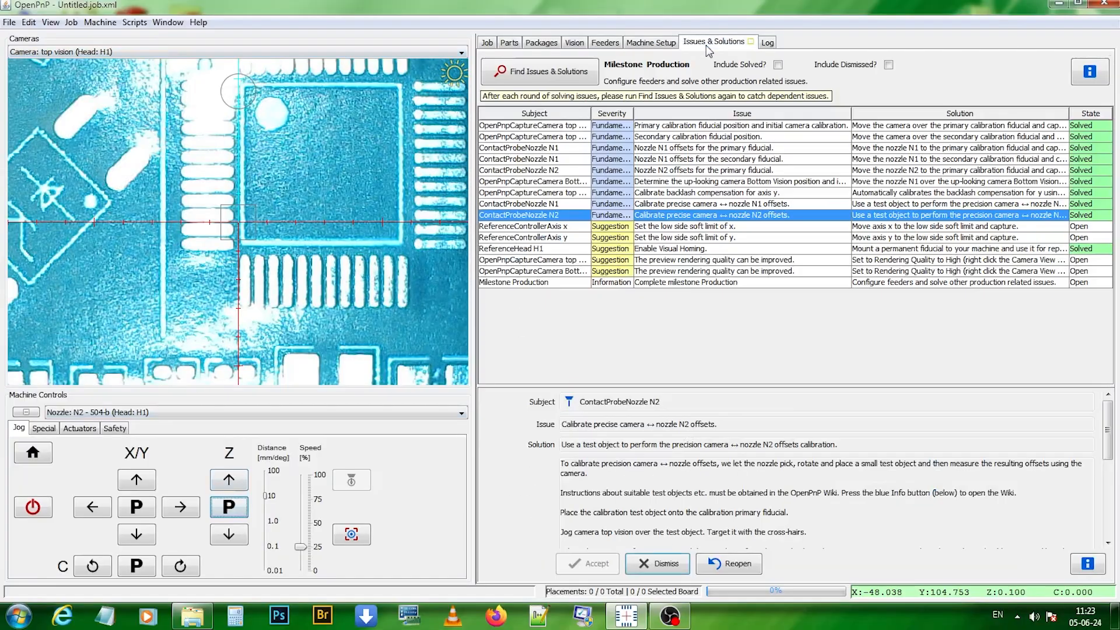
click(723, 228)
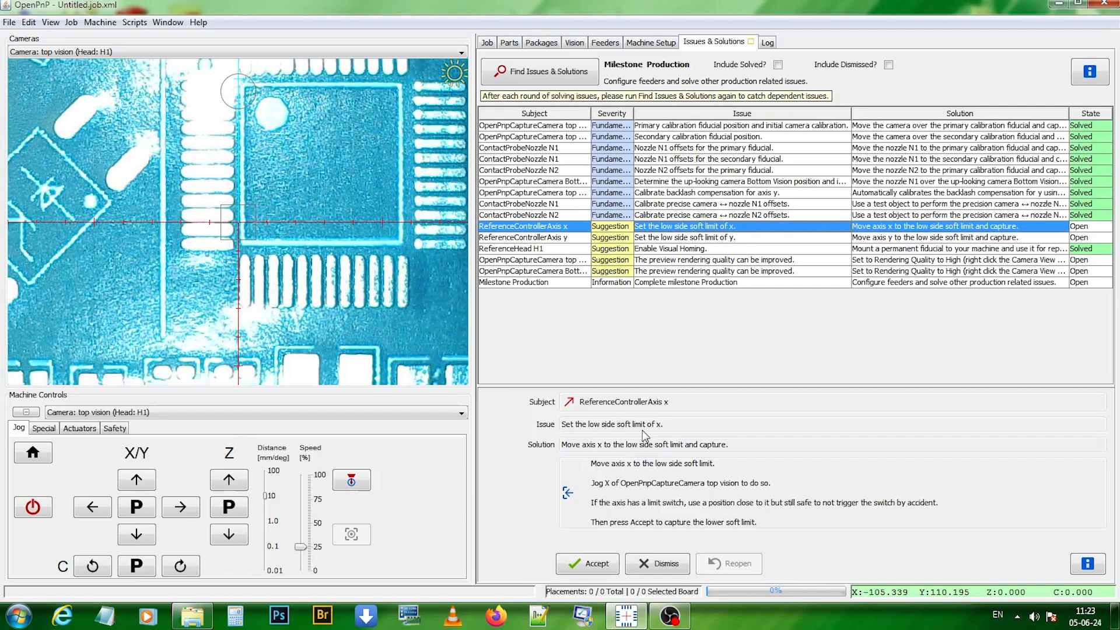
click(534, 73)
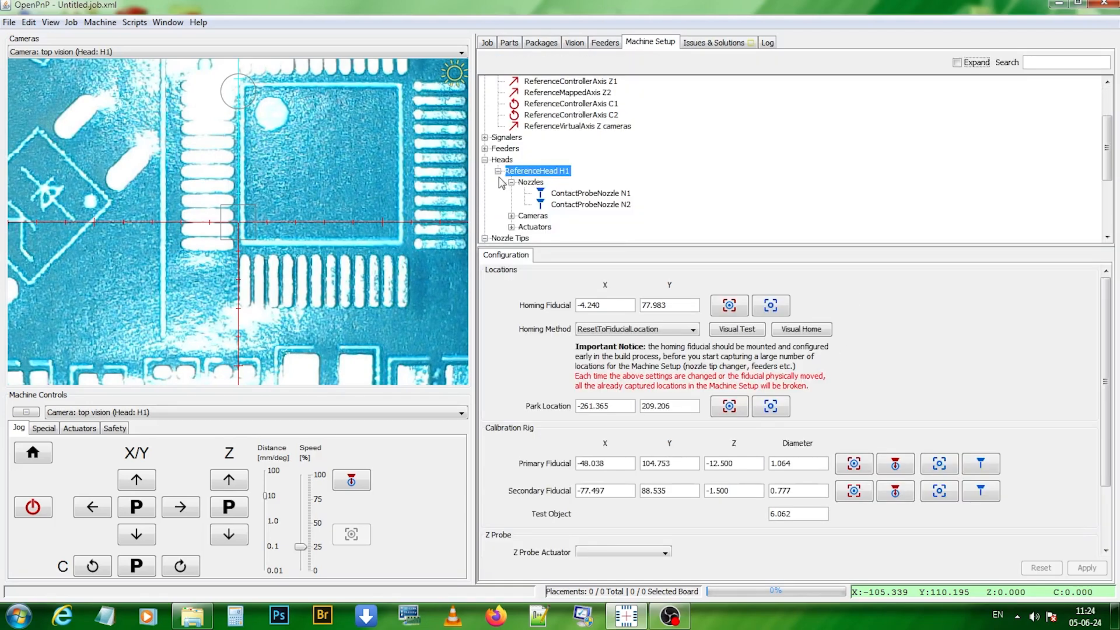
- Examine the general configuration of the head's top vision camera, and open the machine-level bottom camera's settings
scroll(544, 203, down, 1)
click(510, 182)
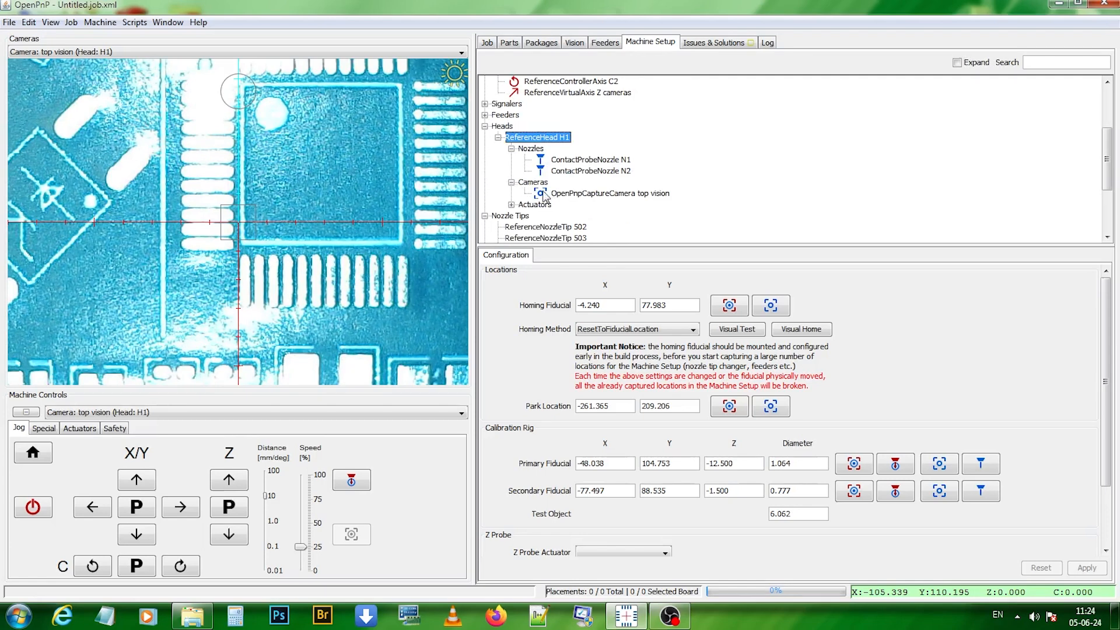
click(596, 196)
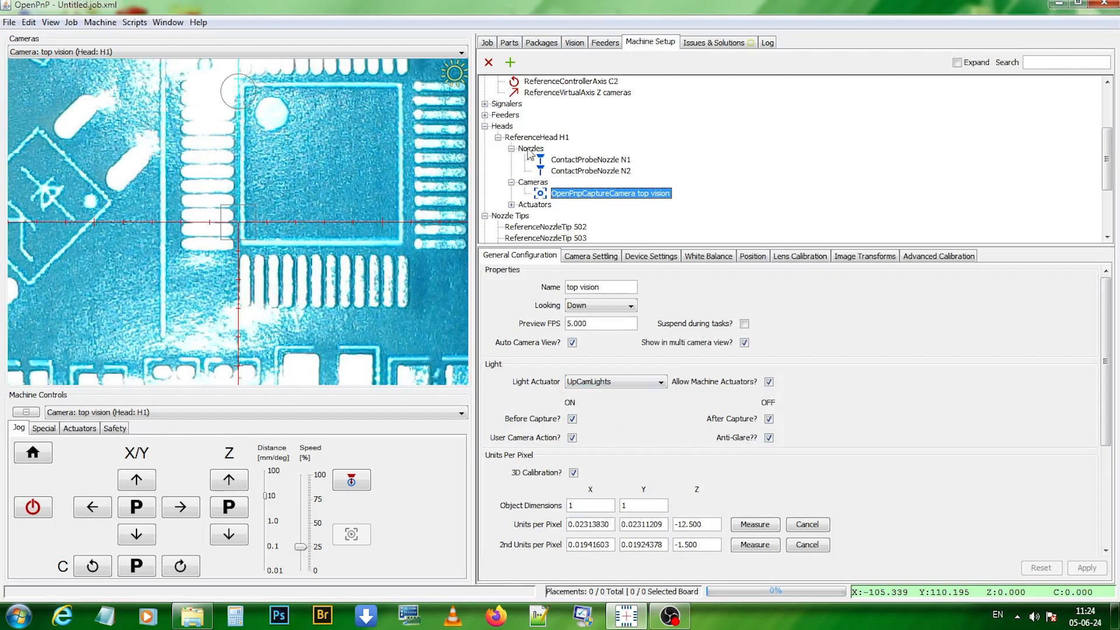
scroll(569, 185, down, 3)
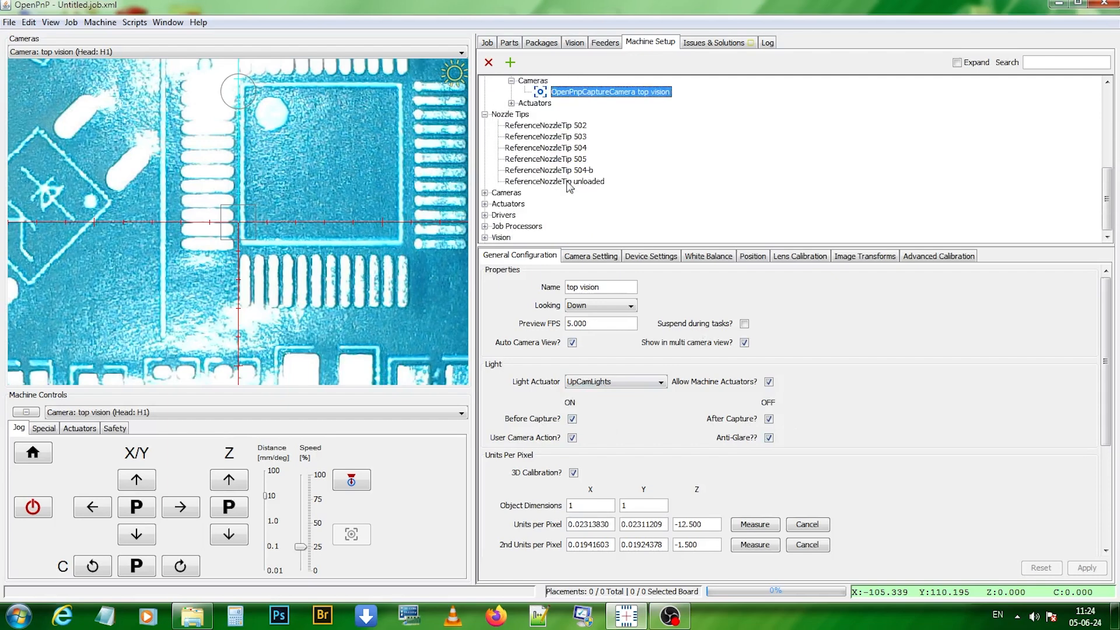
click(485, 193)
click(533, 205)
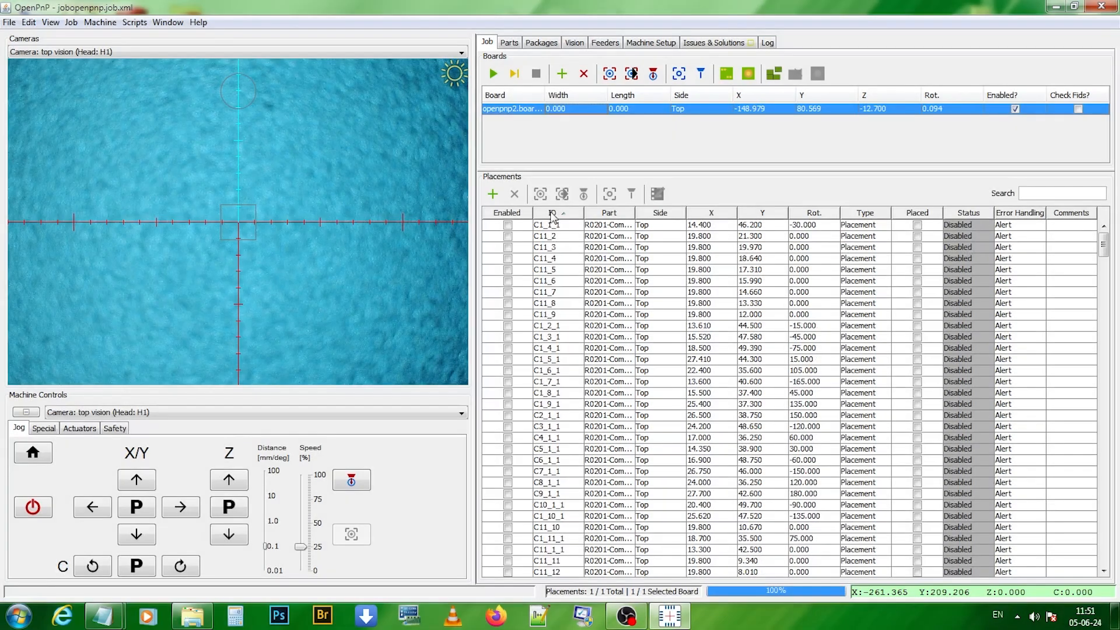
- Sort the job's placements by descending ID and move the top camera to the board origin at X -148.979, Y 80.569
click(553, 214)
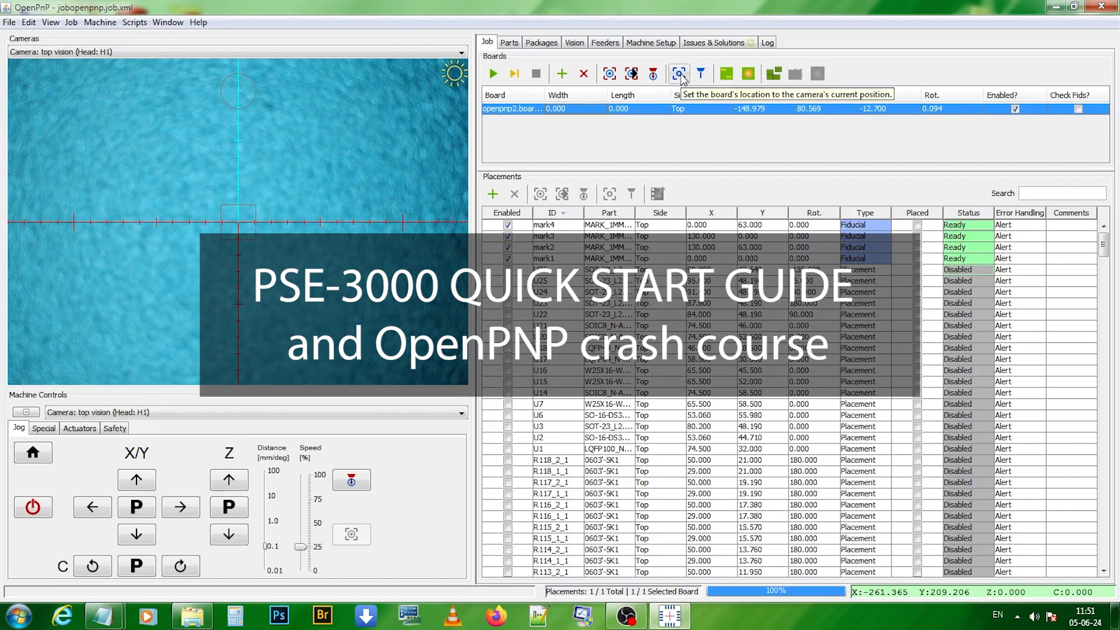
click(609, 74)
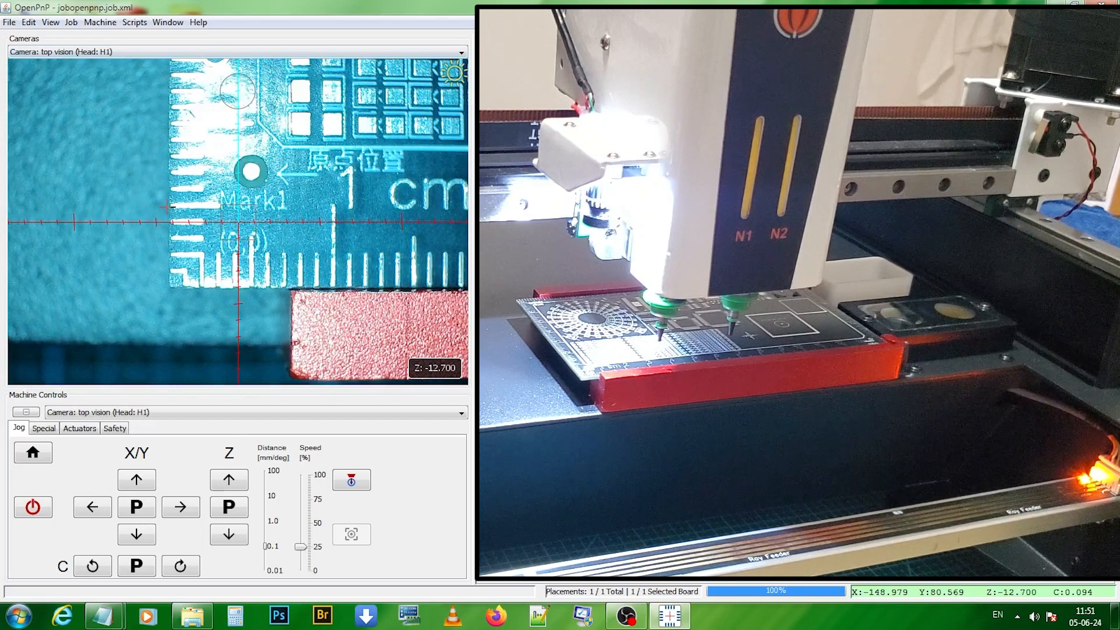
- Centre the top camera on the board's Mark1 fiducial and capture X -148.169, Y 83.612 as the board location
scroll(167, 207, up, 4)
drag(237, 224, 260, 133)
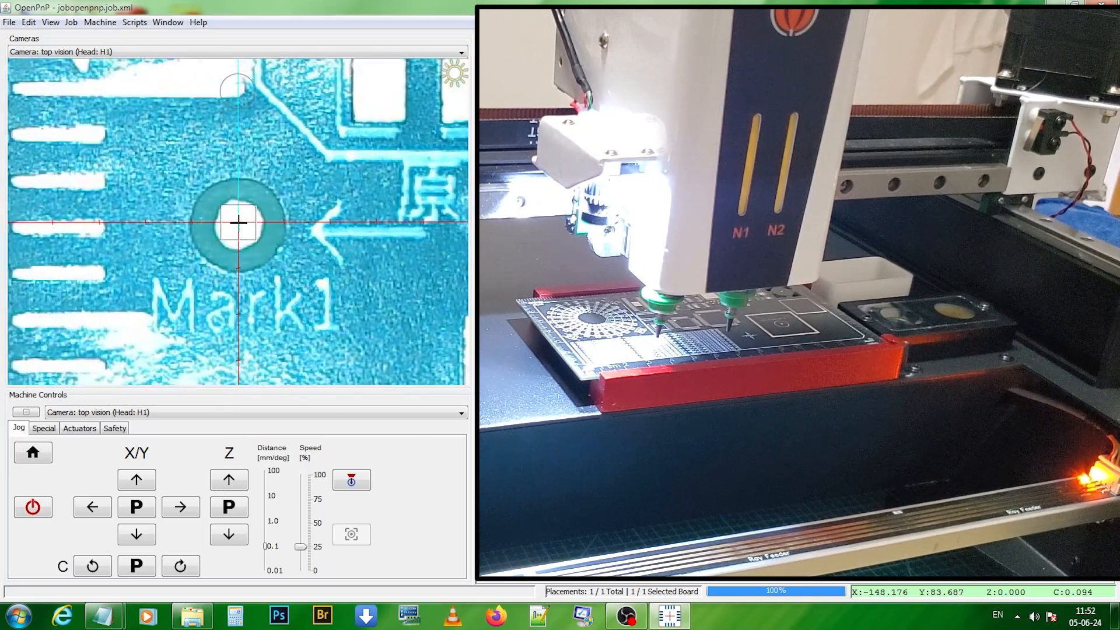
drag(238, 226, 239, 226)
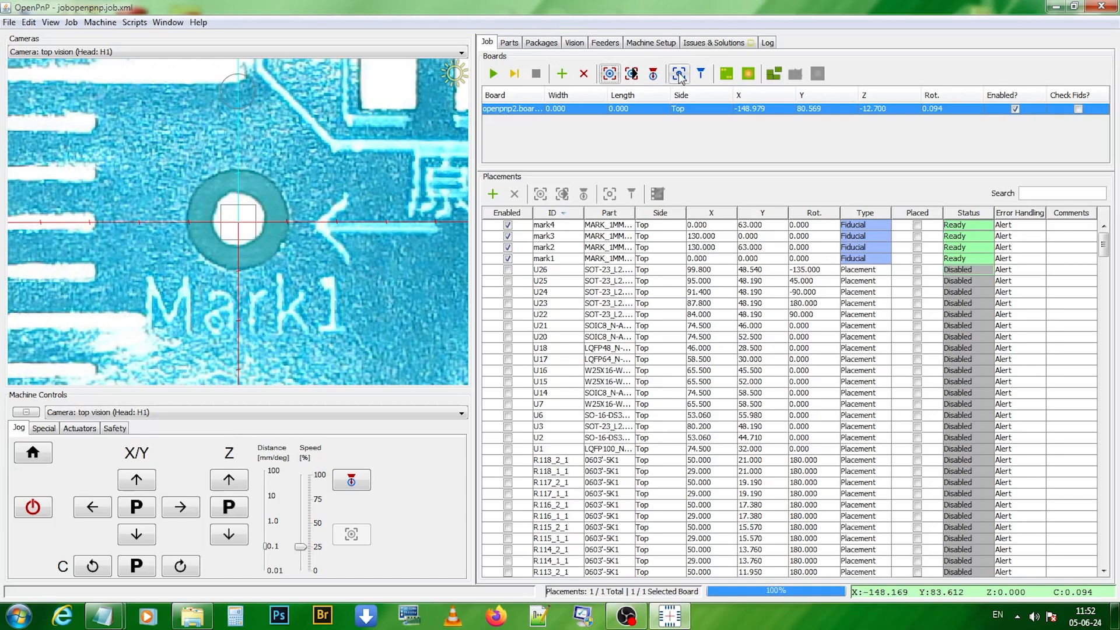
click(680, 78)
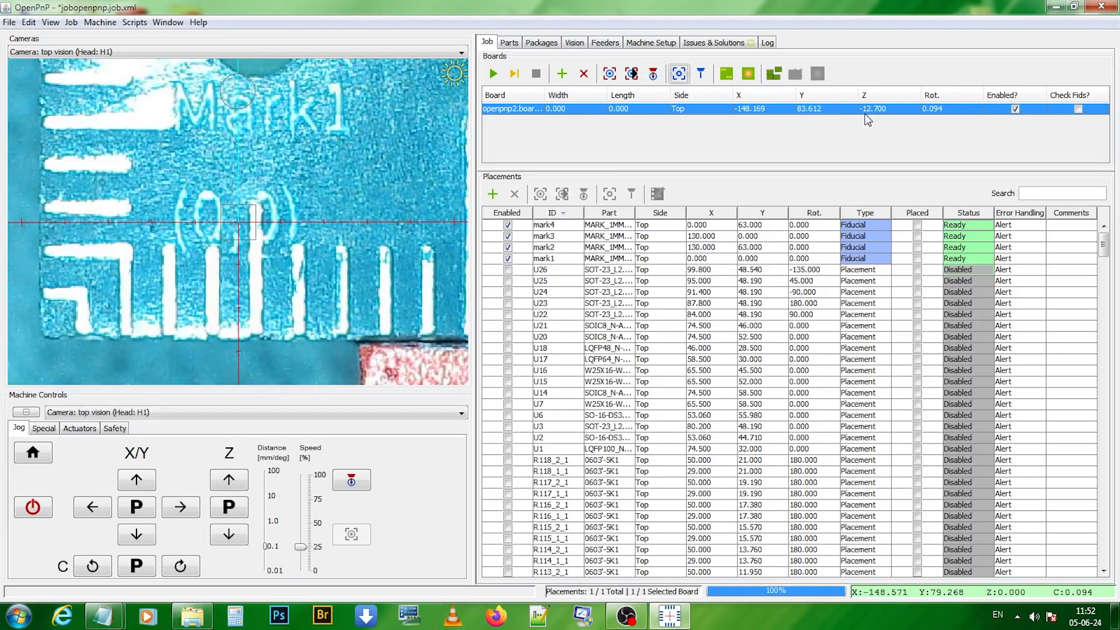
- Set the board's Z to -12.600 after checking the primary fiducial's height, and run the board's fiducial check
click(666, 46)
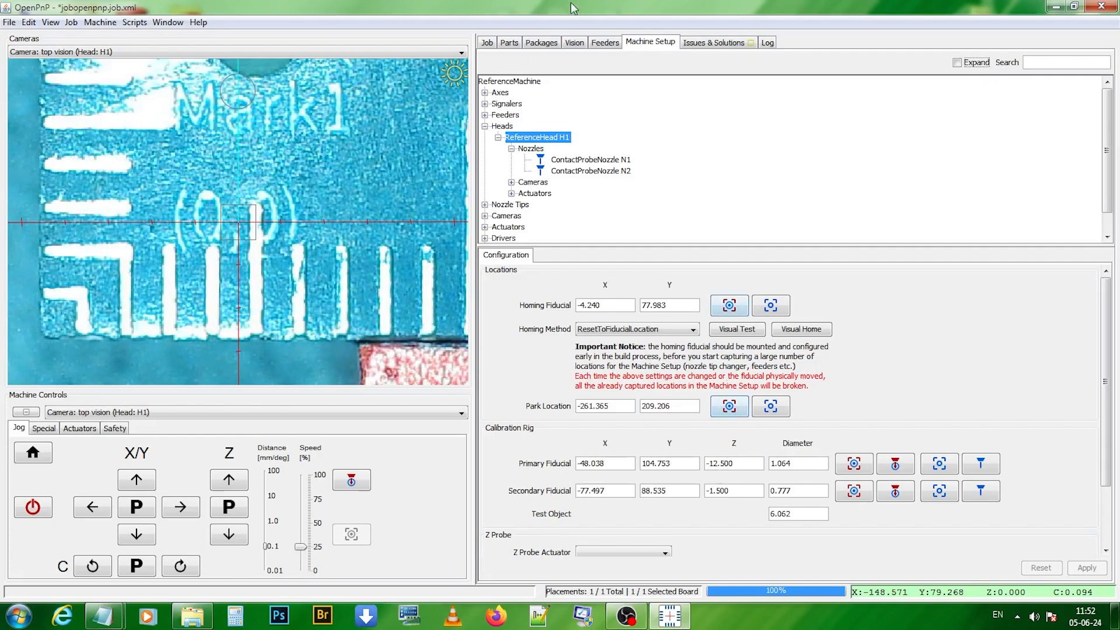
click(487, 43)
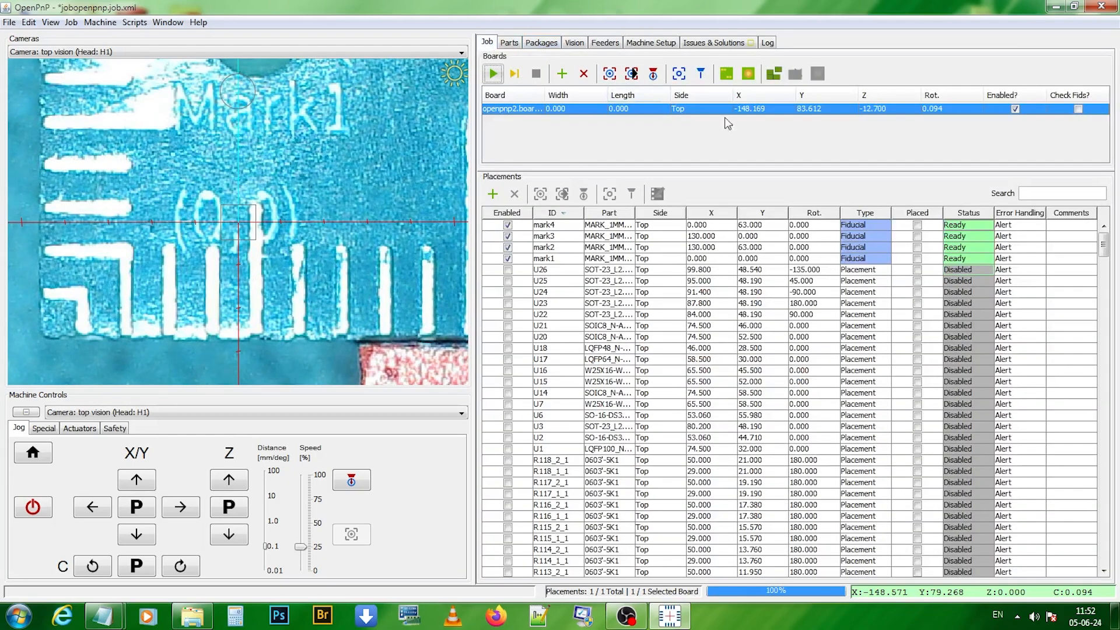
double_click(880, 109)
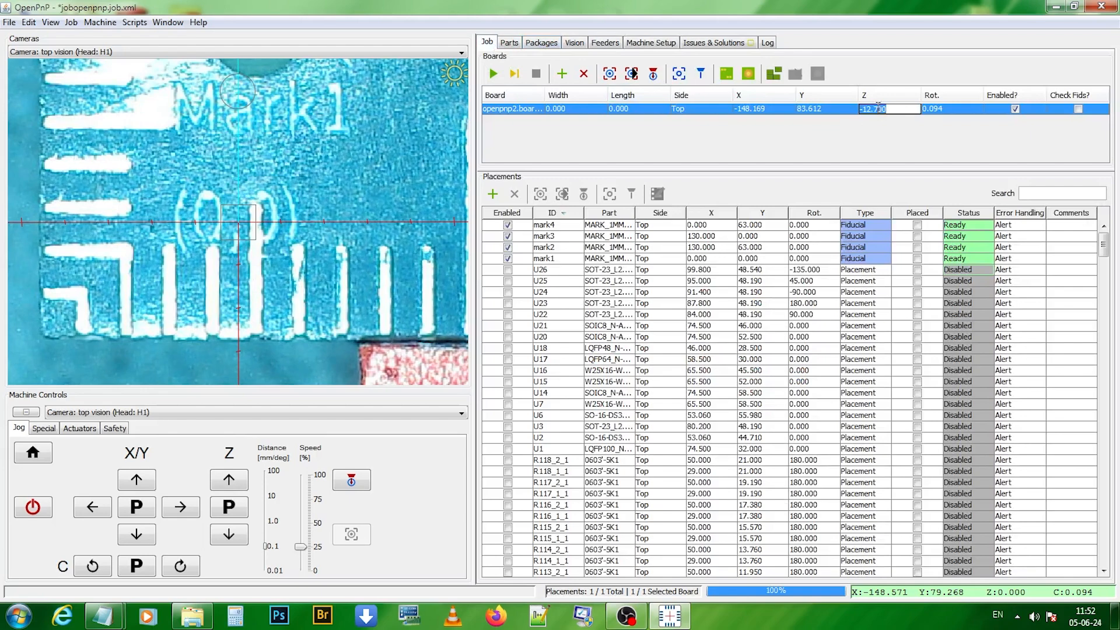
click(878, 108)
key(Return)
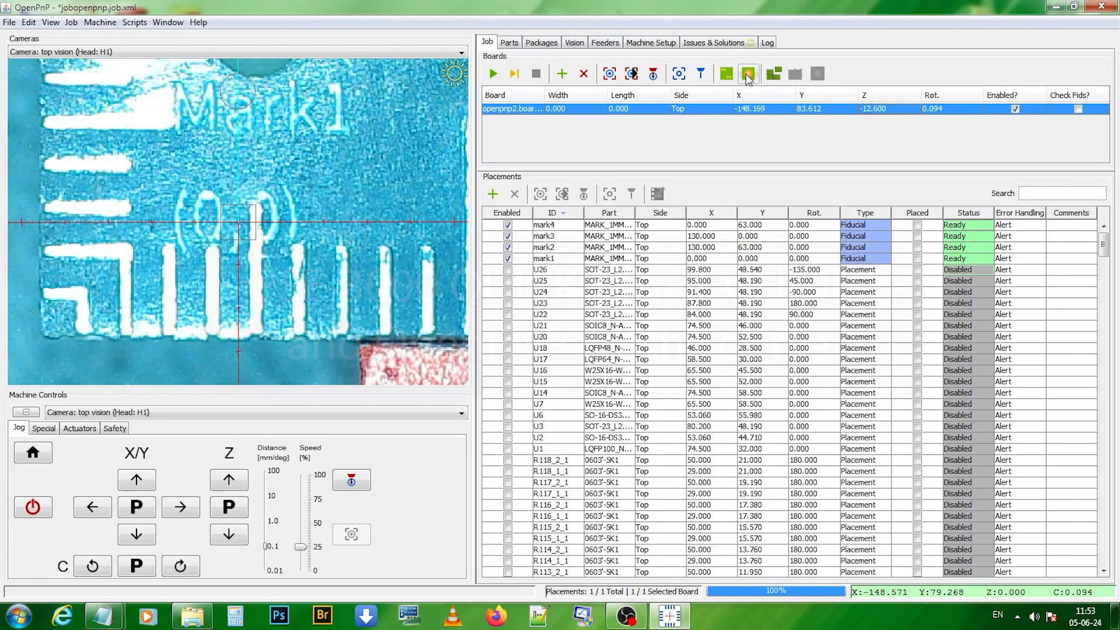
click(749, 74)
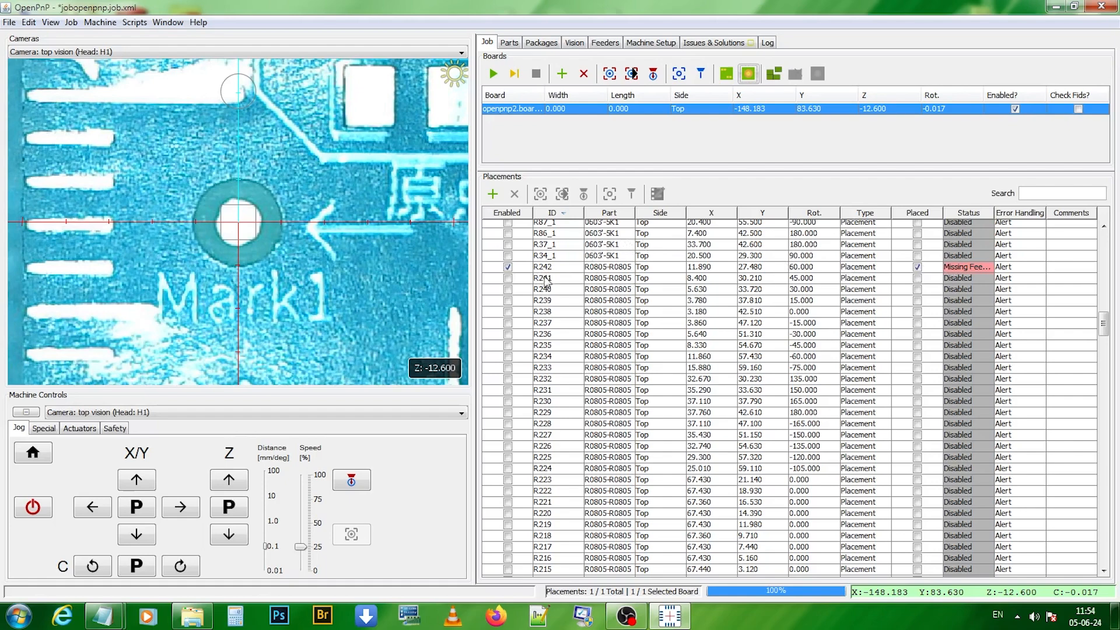
- Position the top camera over placement R242 and advance it through the following placements to R236 to check their alignment
click(545, 268)
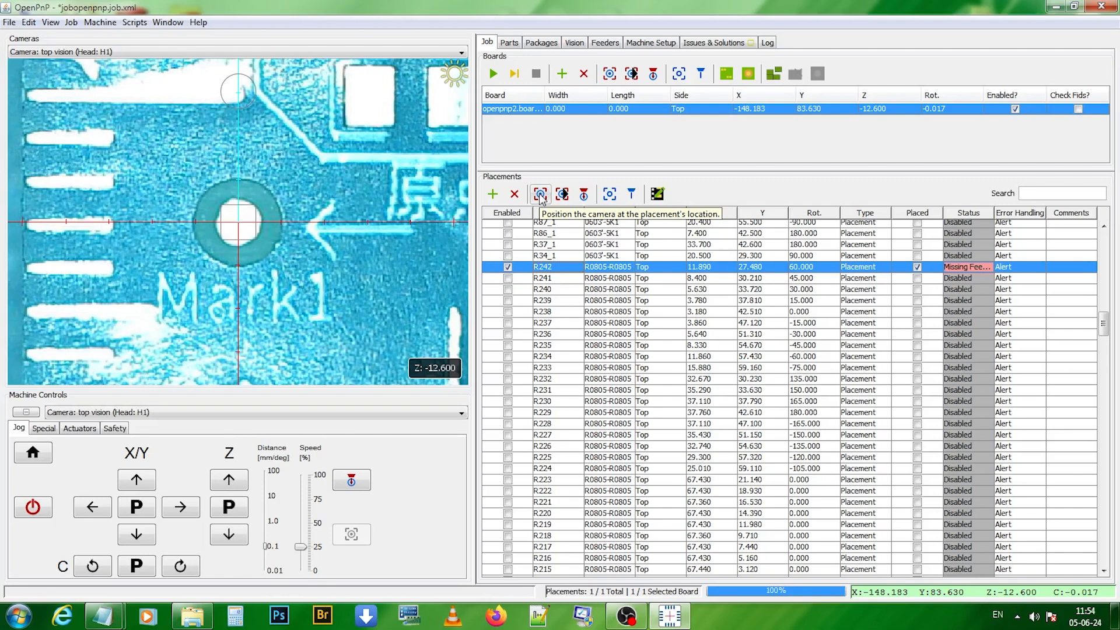
click(541, 197)
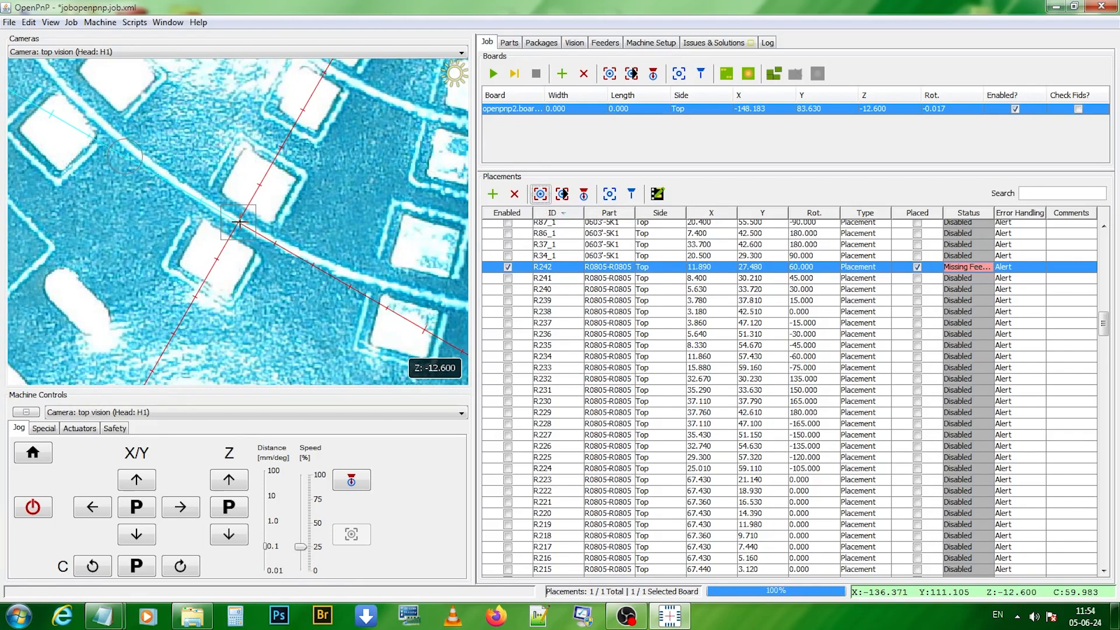
click(562, 194)
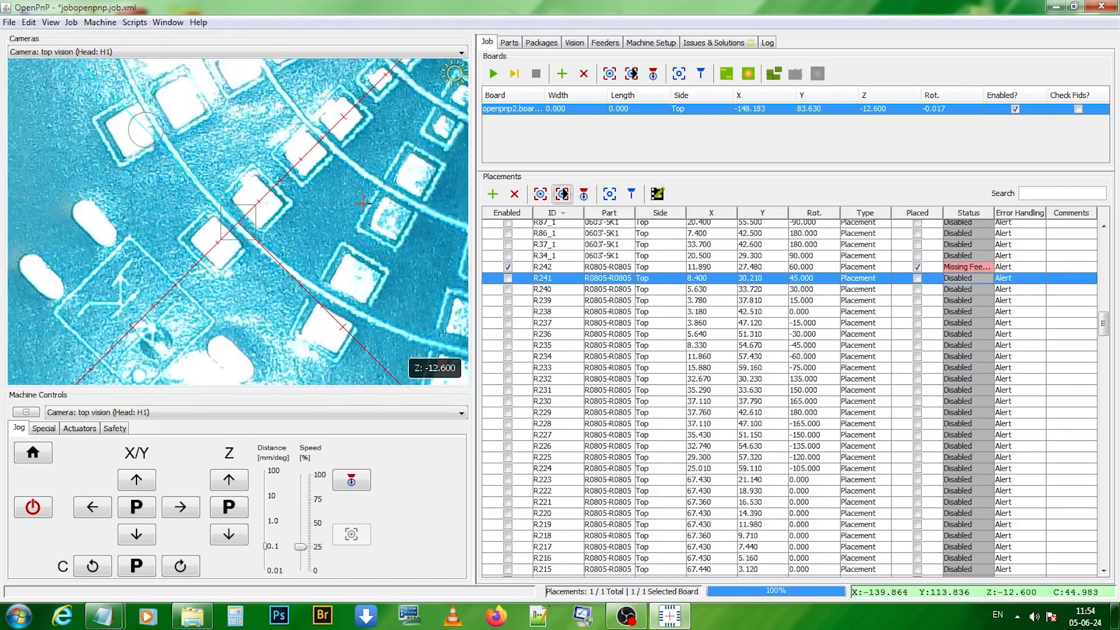
click(562, 194)
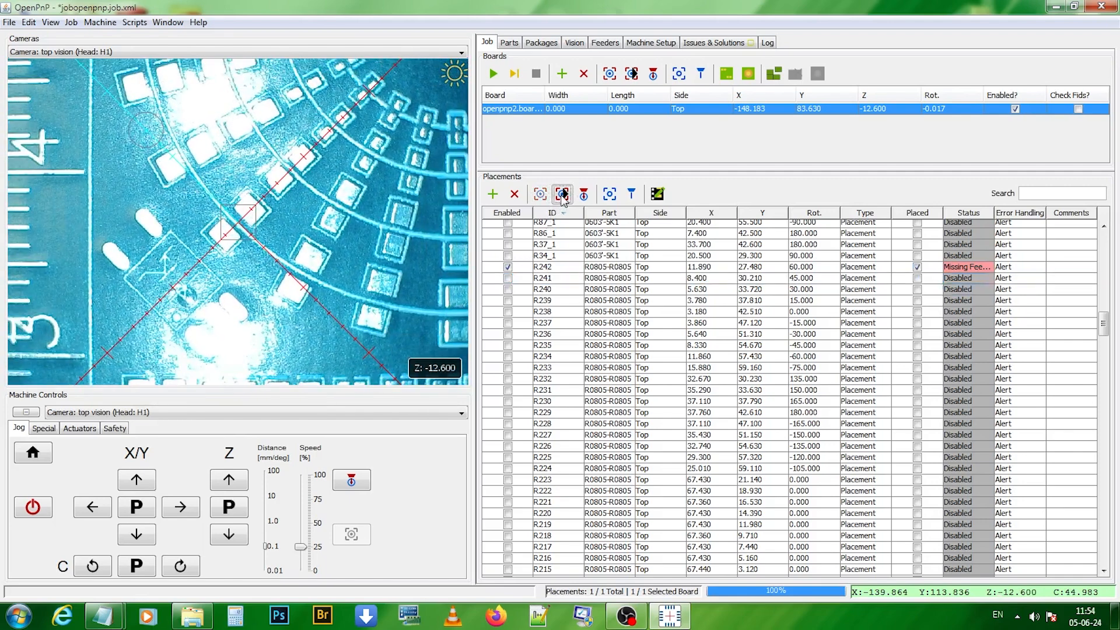
click(563, 194)
click(562, 193)
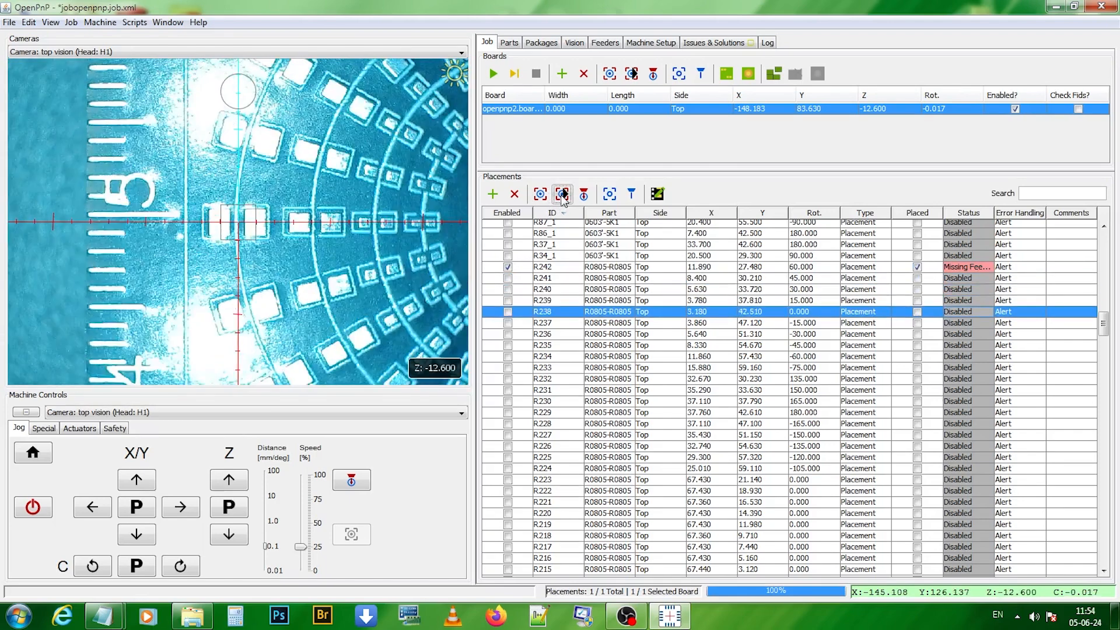
click(561, 195)
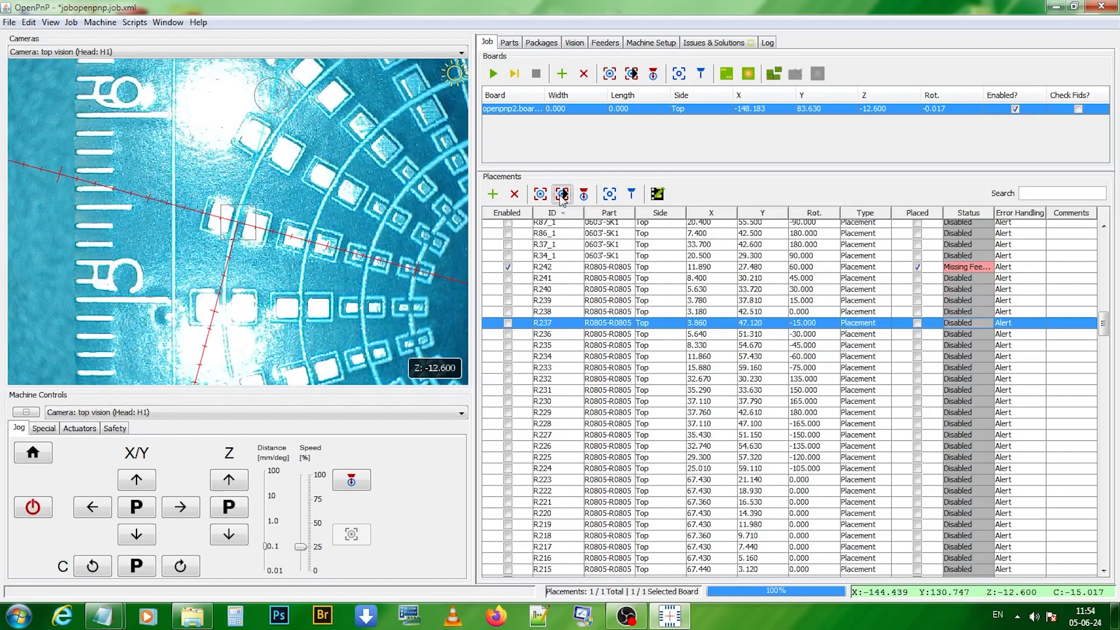
click(562, 194)
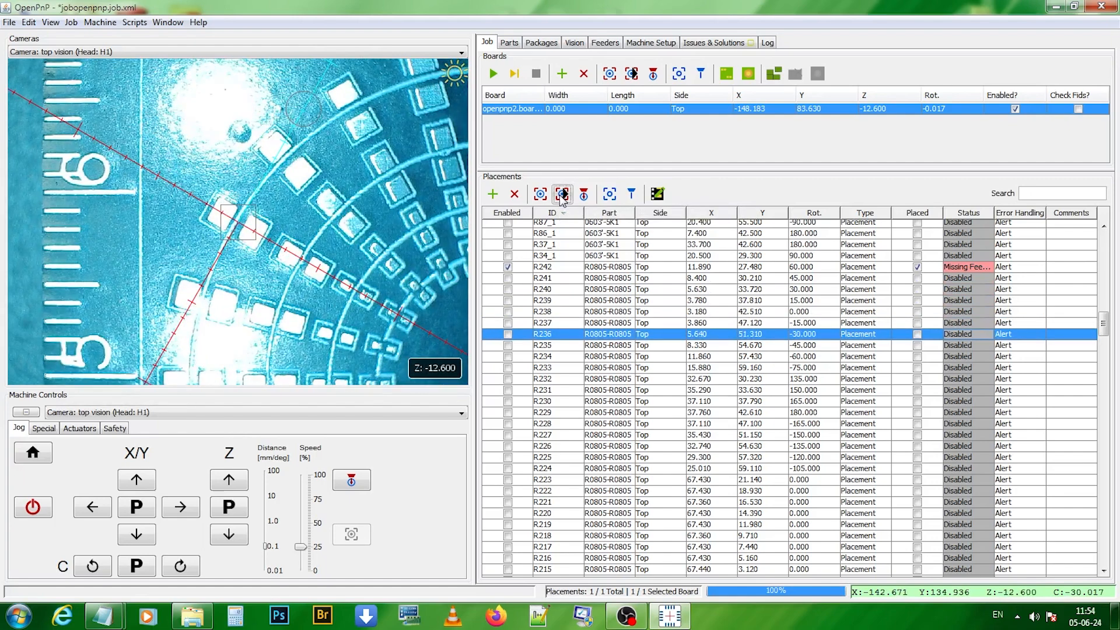
- Position nozzle N1 and nozzle N2 in turn at placement R236 to check their accuracy on the board
click(222, 415)
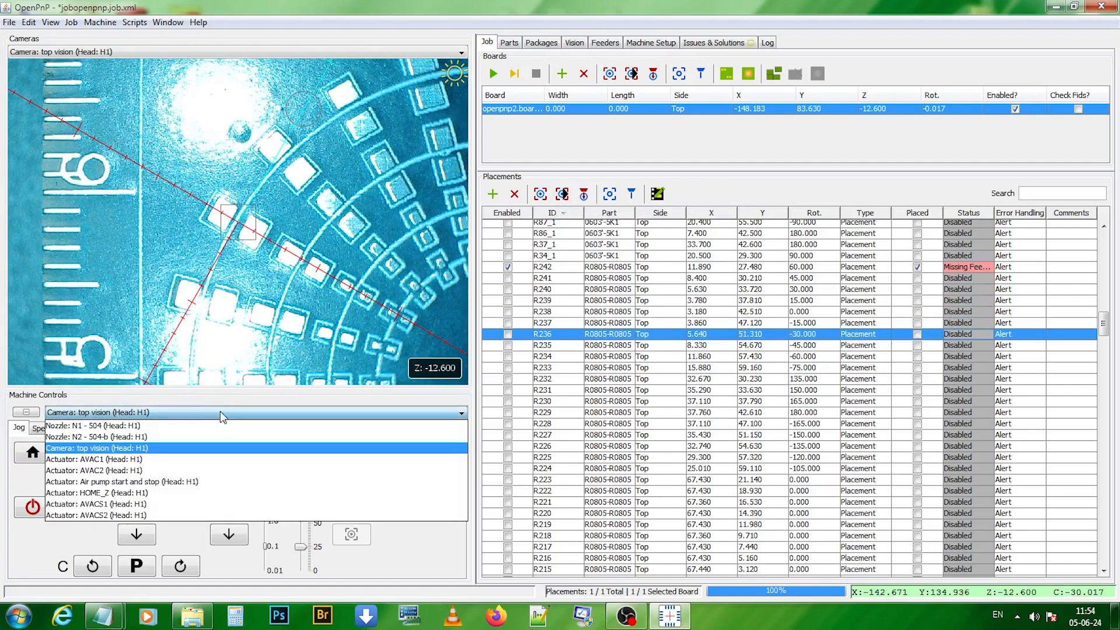
click(93, 425)
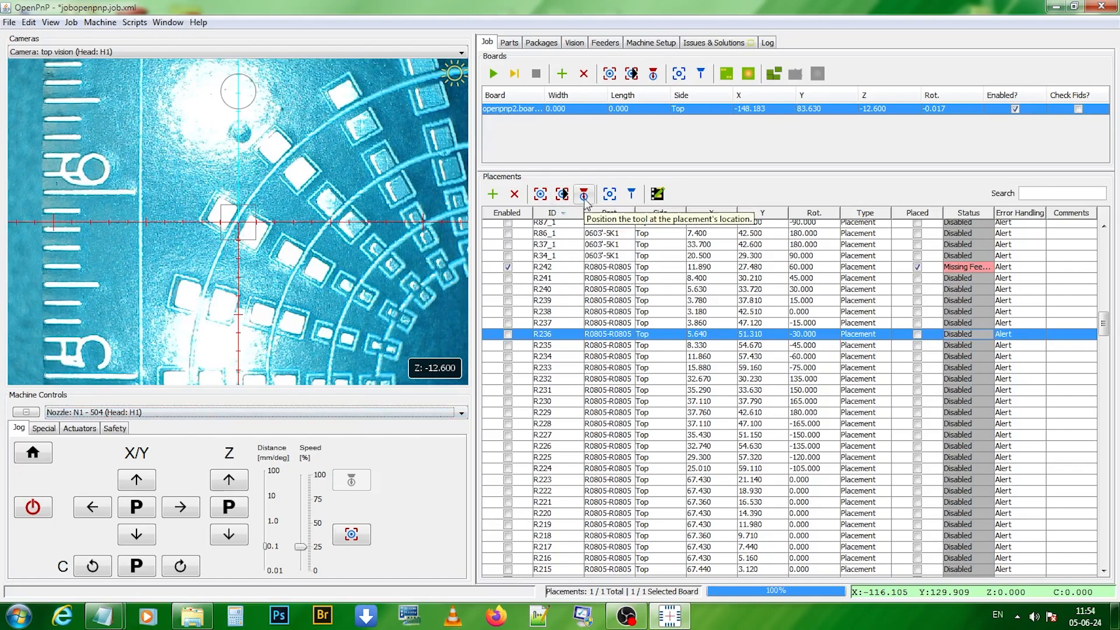
click(583, 195)
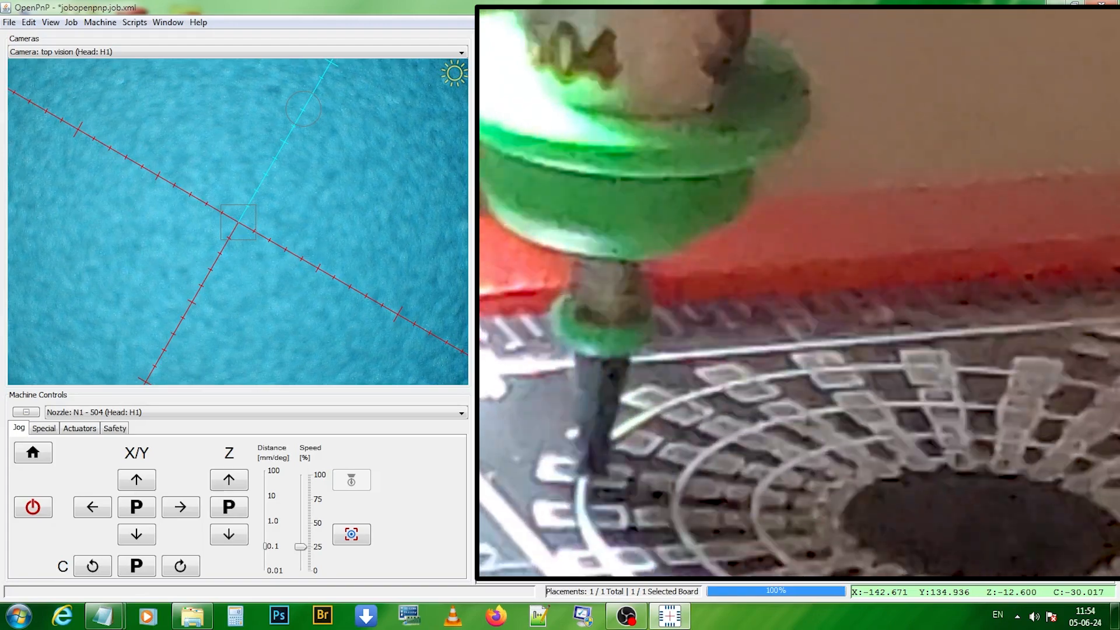
click(165, 412)
click(157, 437)
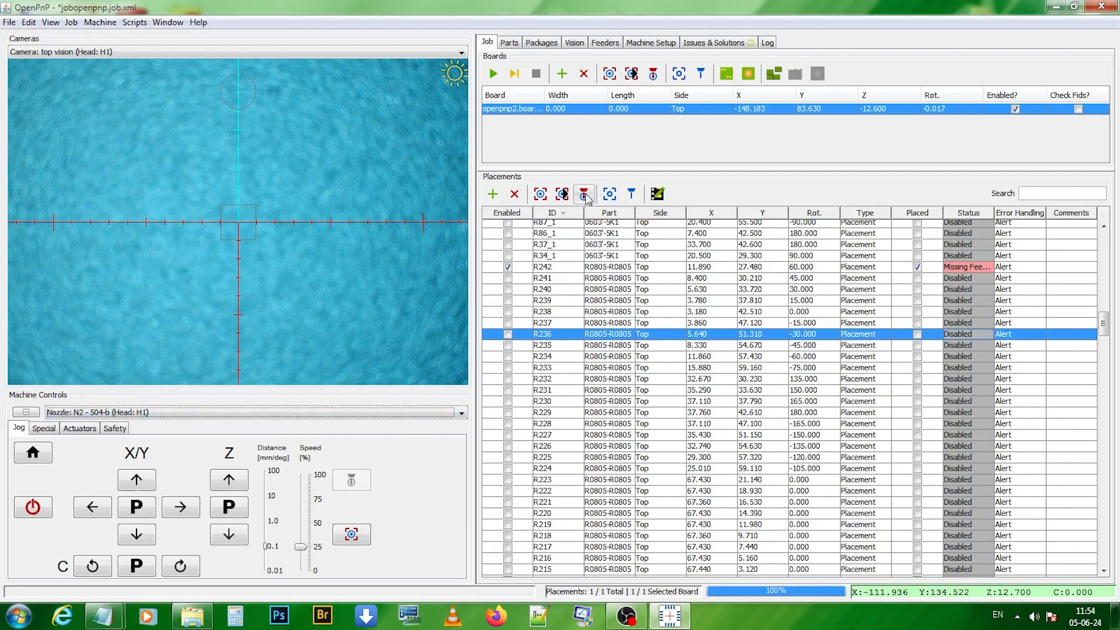
click(585, 194)
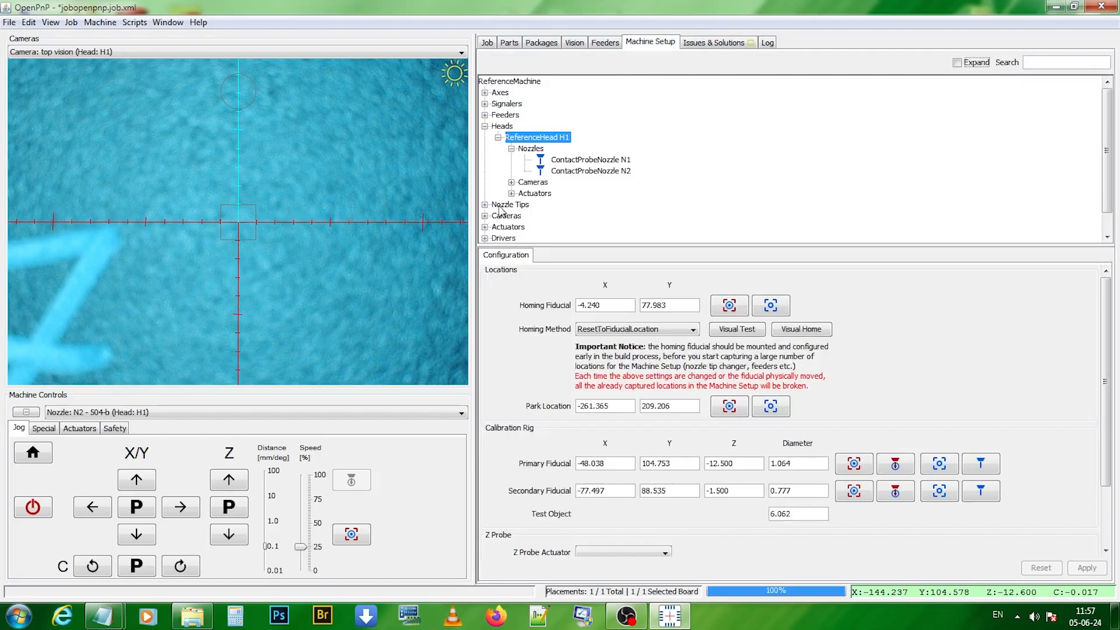
- Calibrate nozzle tip 504 on nozzle N1 from the nozzle tip's calibration settings
click(485, 205)
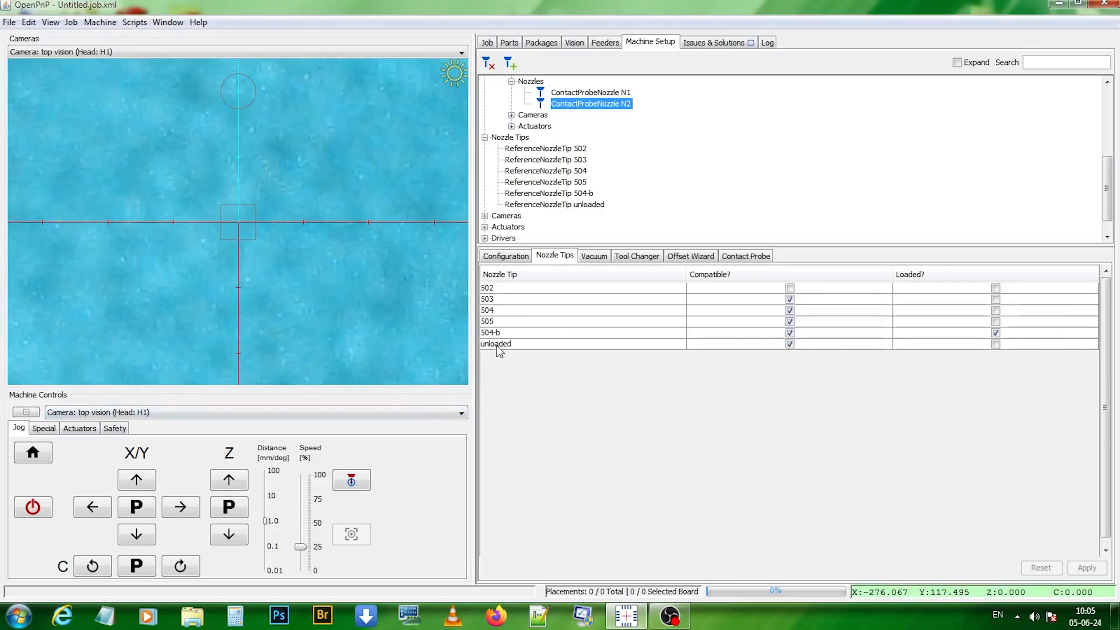
click(499, 346)
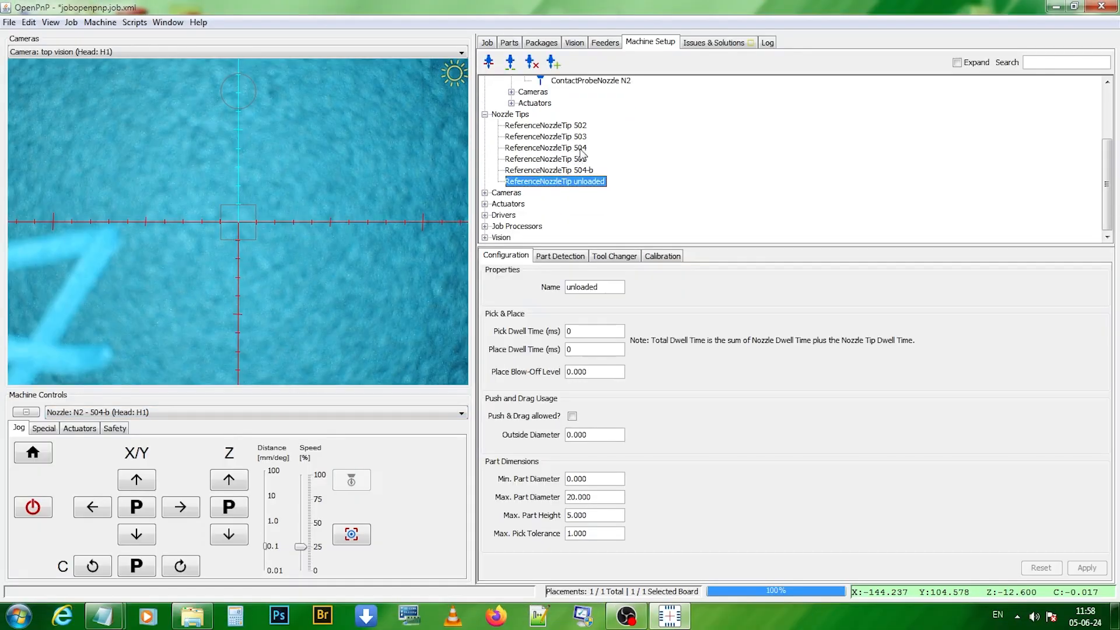
click(577, 148)
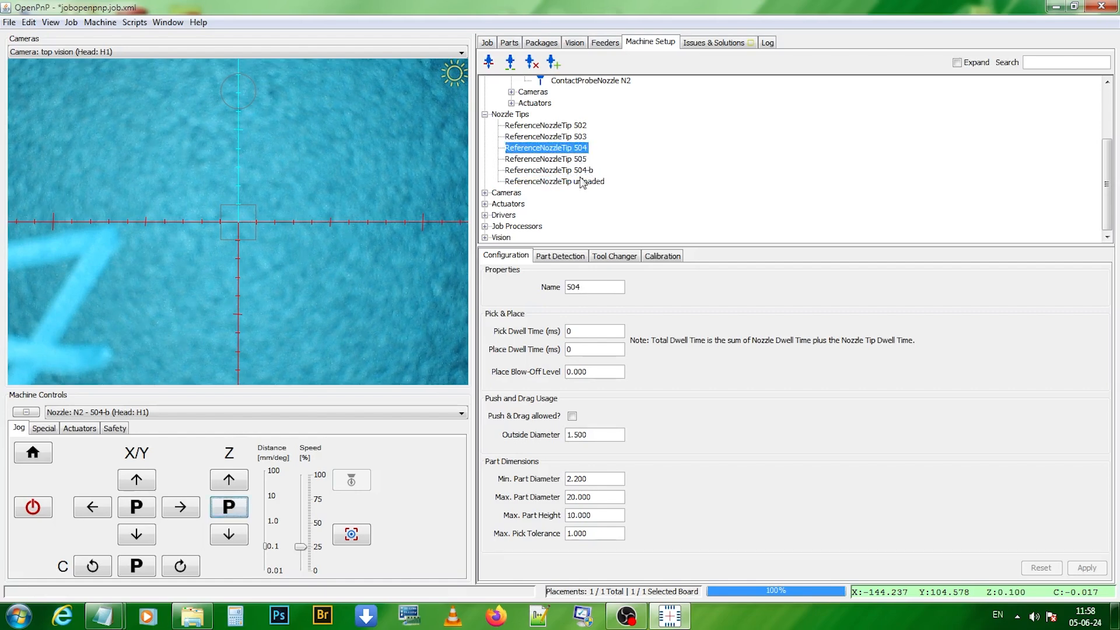
click(657, 257)
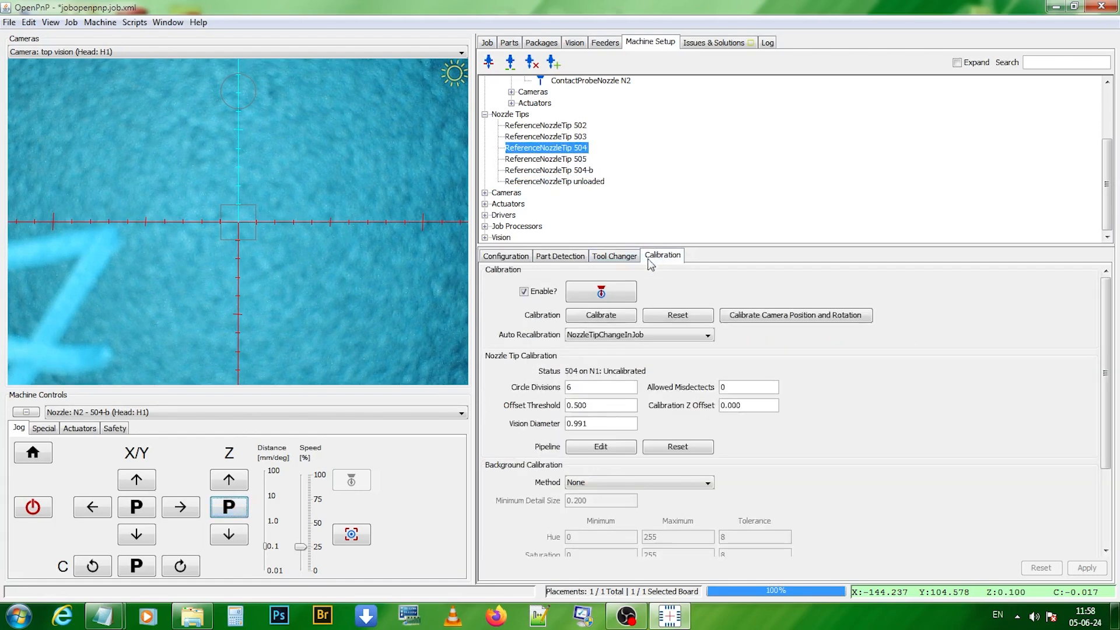
click(597, 317)
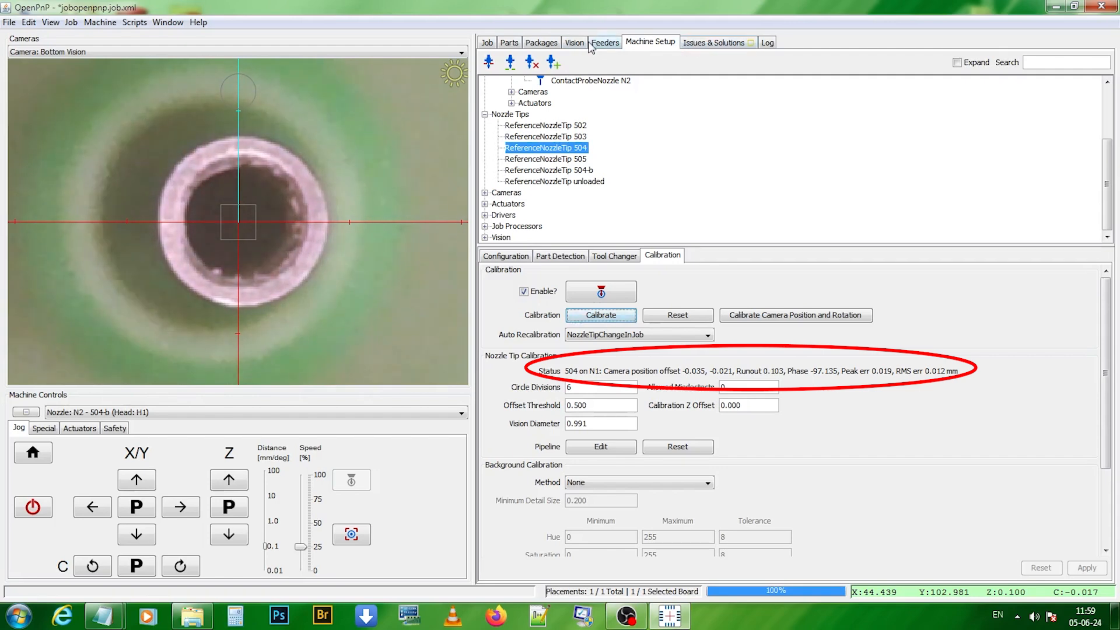
- Unload nozzle tip 504 from nozzle N1 manually and load it again
scroll(518, 201, up, 3)
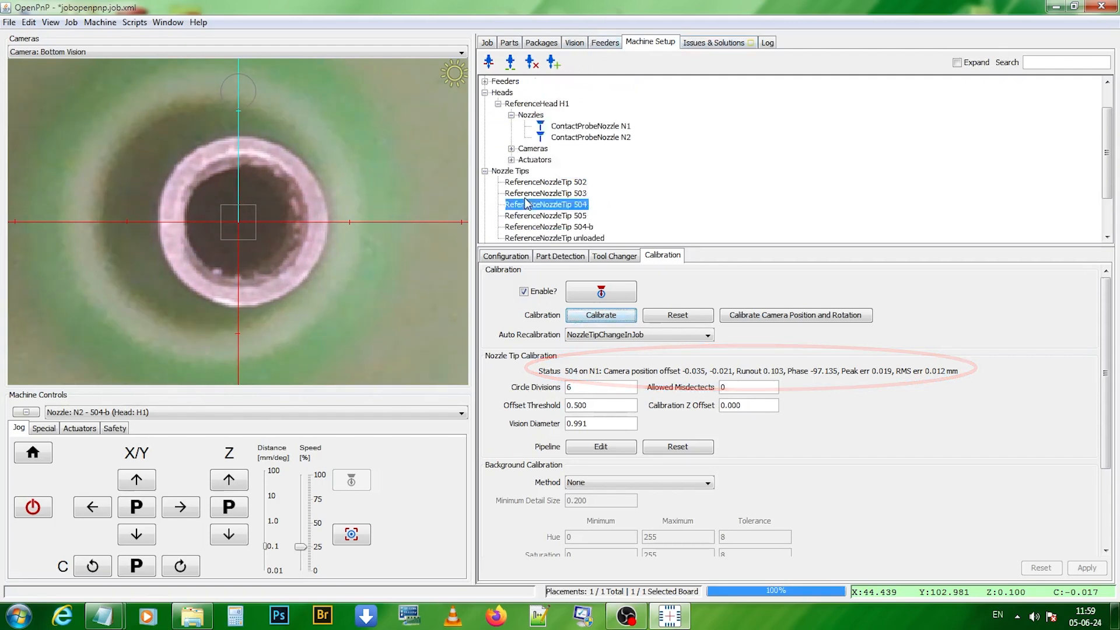
click(587, 159)
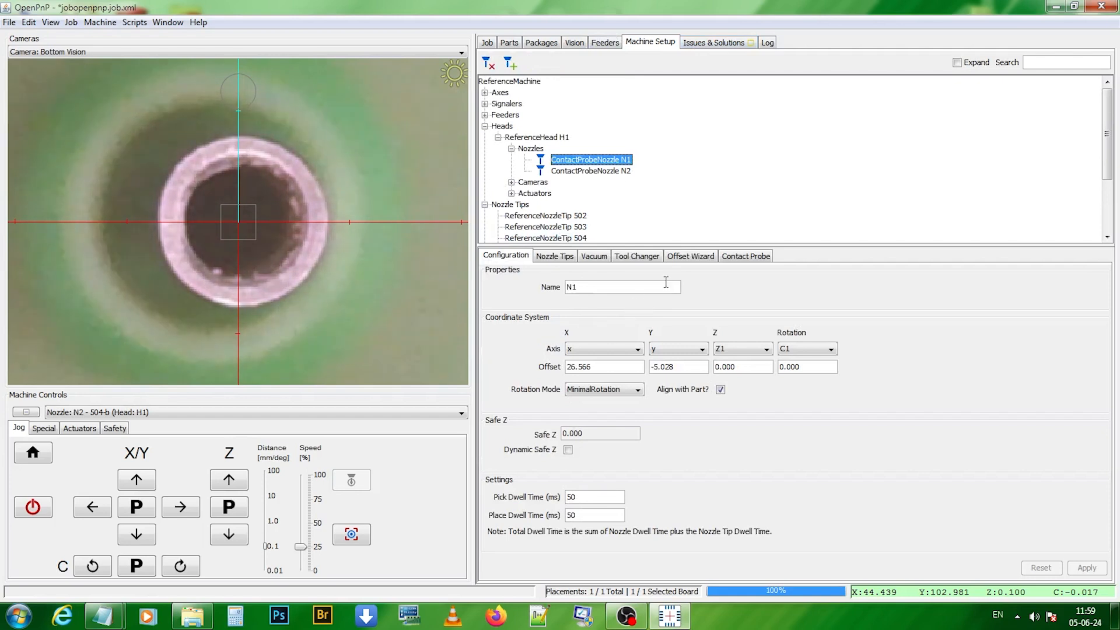
click(556, 256)
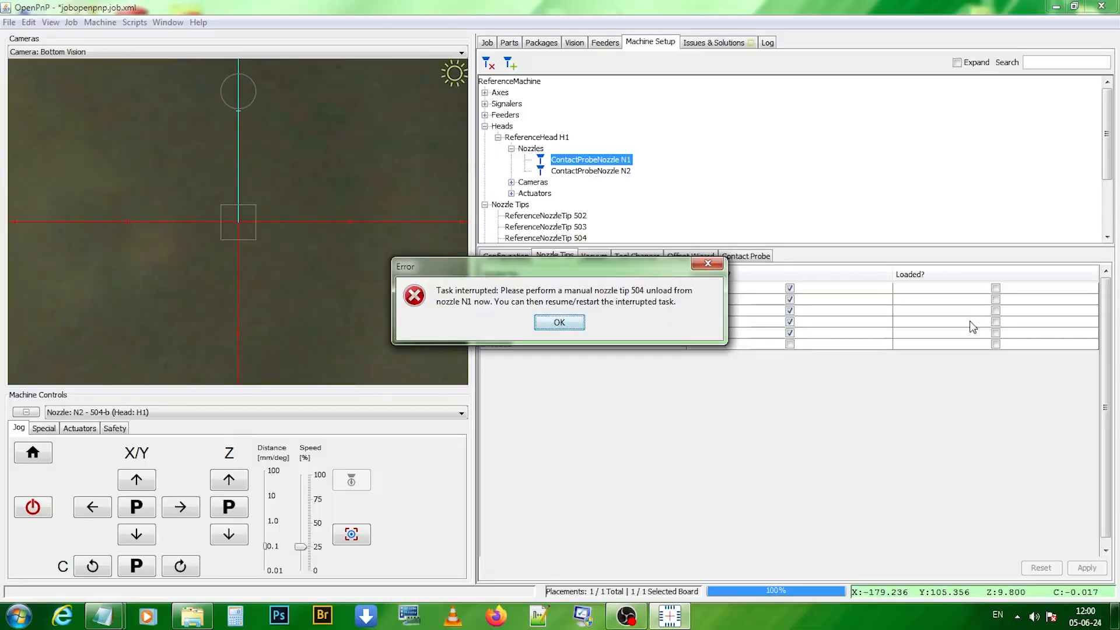
click(574, 322)
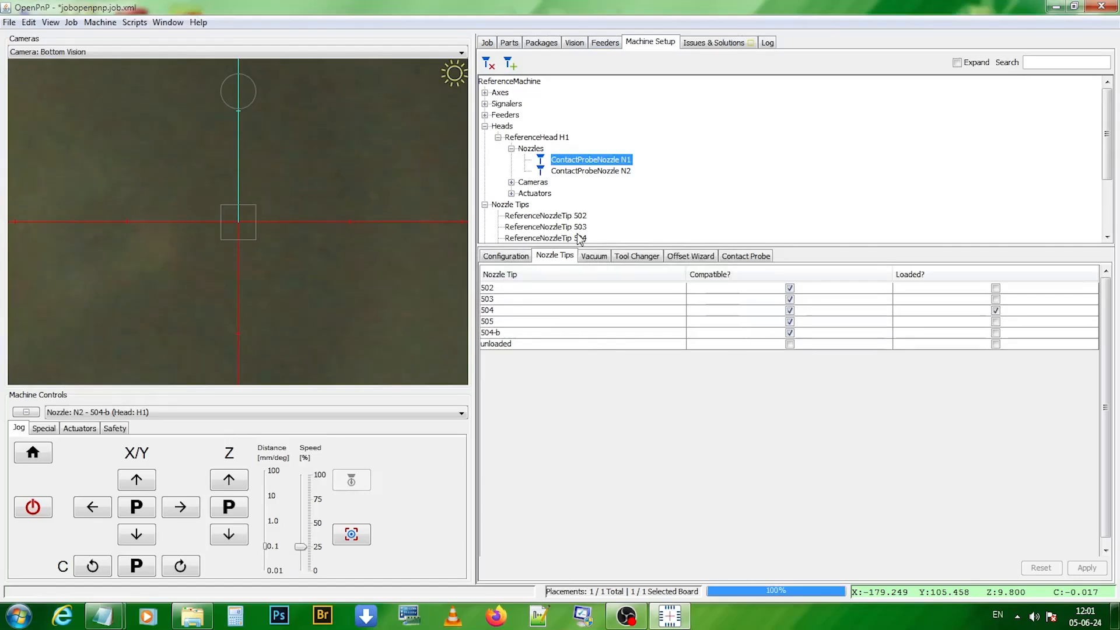
- Run the calibration of the reloaded nozzle tip 504 on N1 twice to compare its runout
click(579, 238)
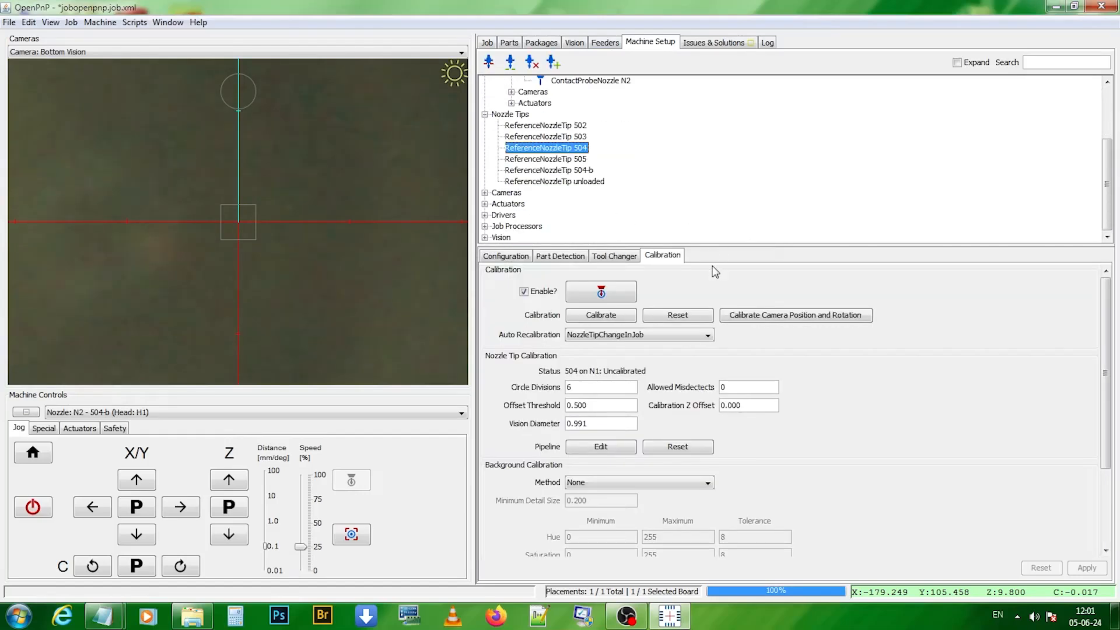
click(611, 317)
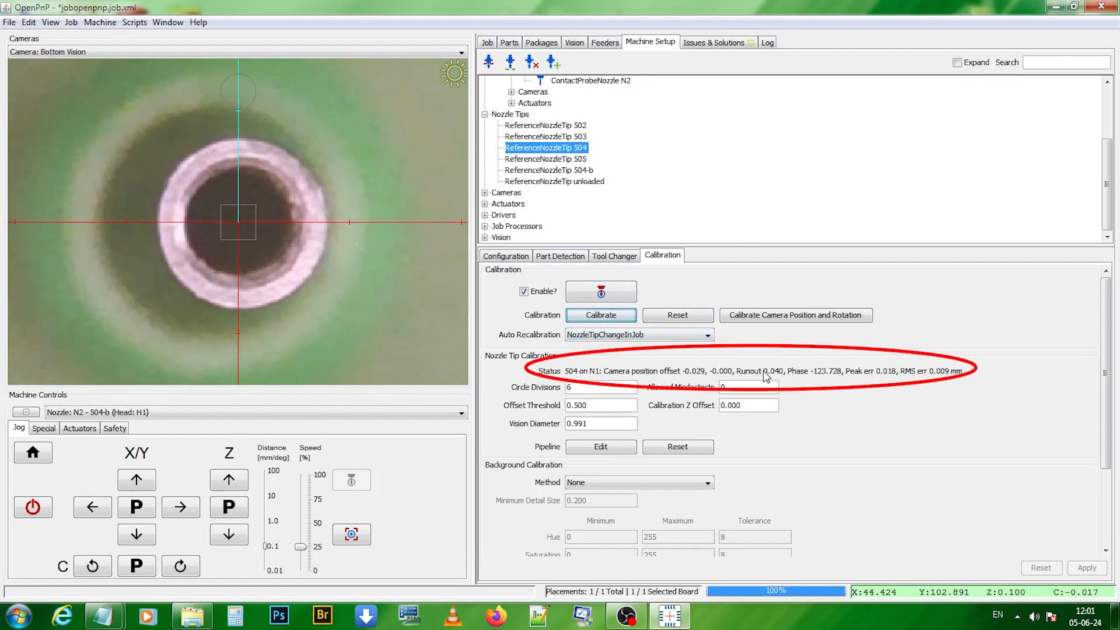
click(585, 319)
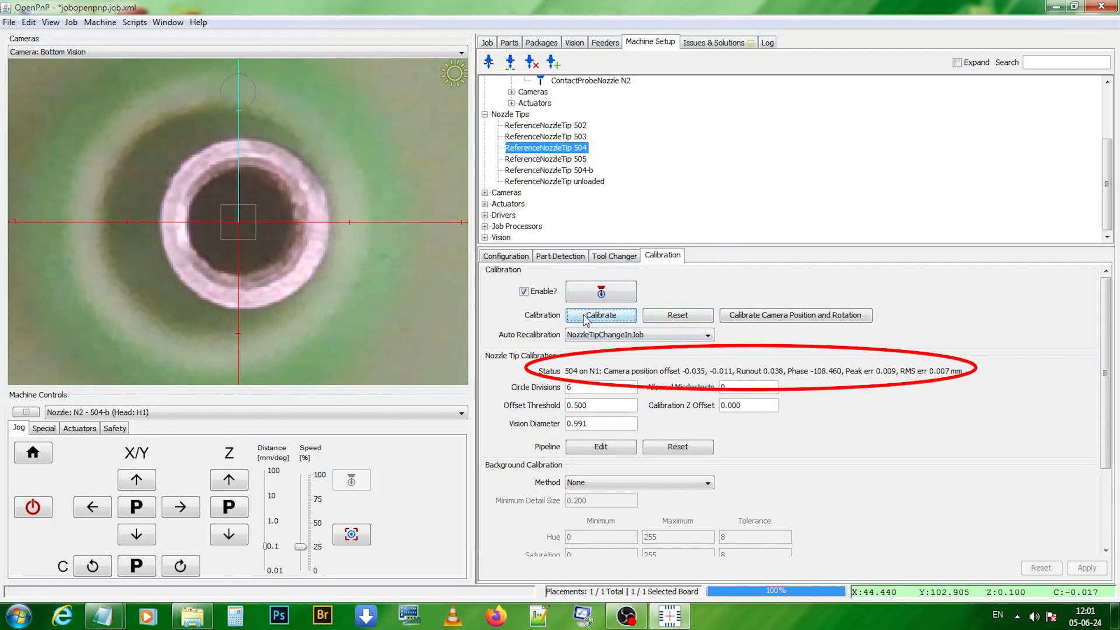
- Calibrate nozzle tip 504-b on nozzle N2
click(570, 171)
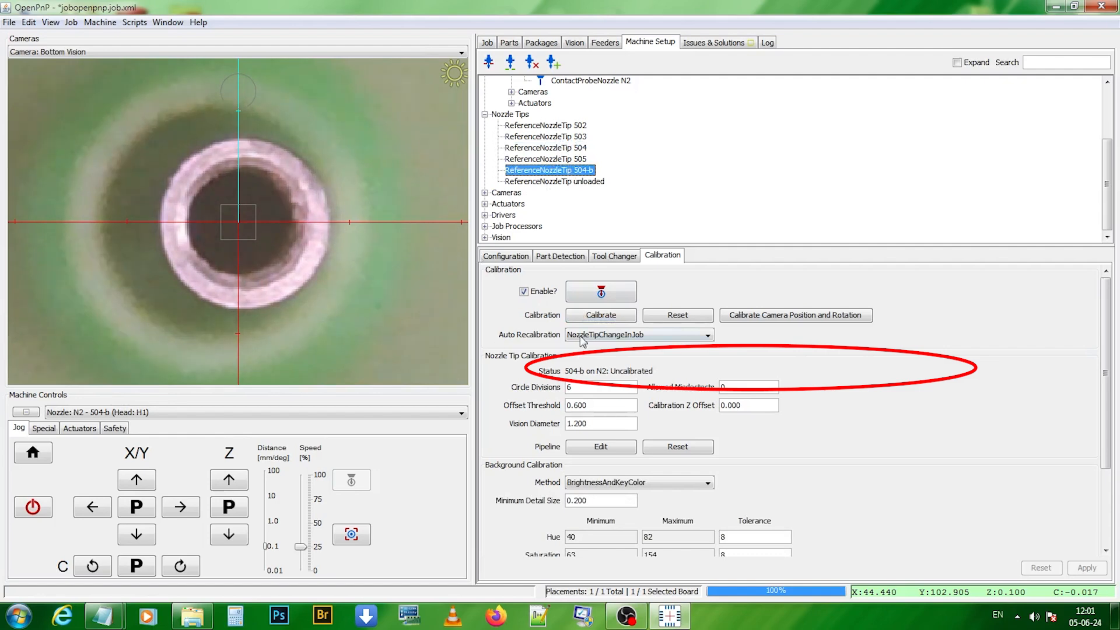
click(601, 315)
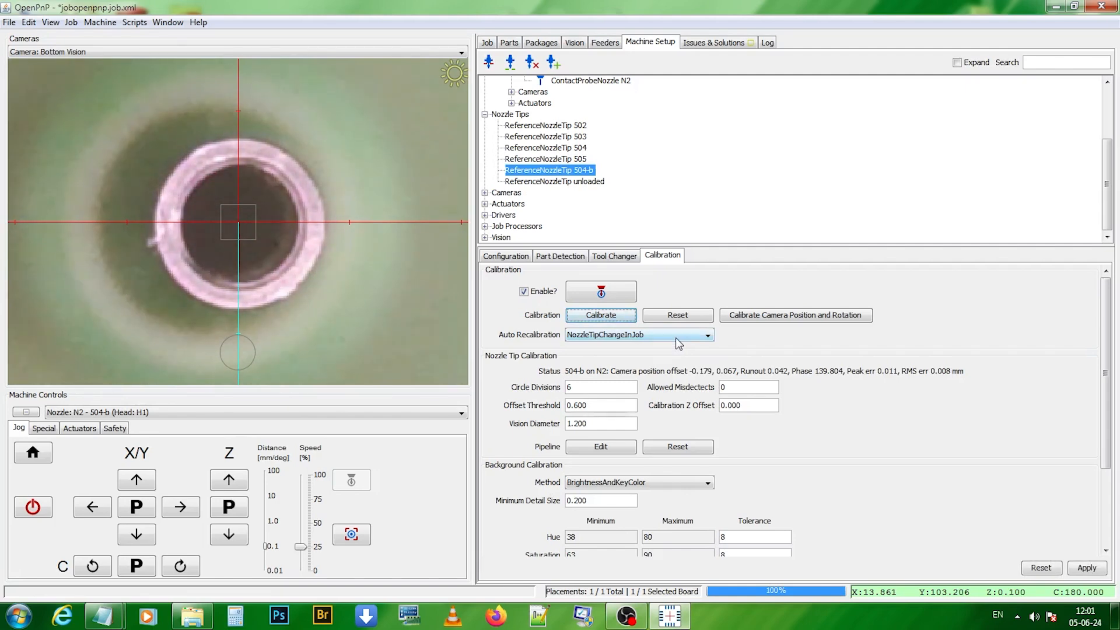
scroll(628, 171, up, 2)
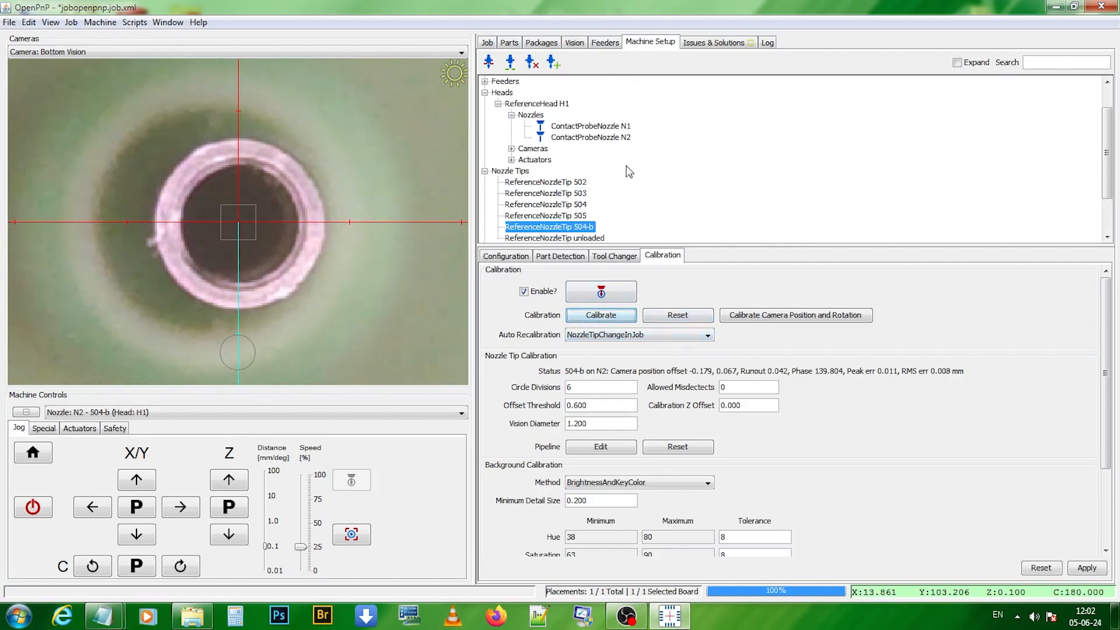
- Replace nozzle tip 504 on nozzle N1 with tip 502 by manual change and calibrate tip 502
click(612, 127)
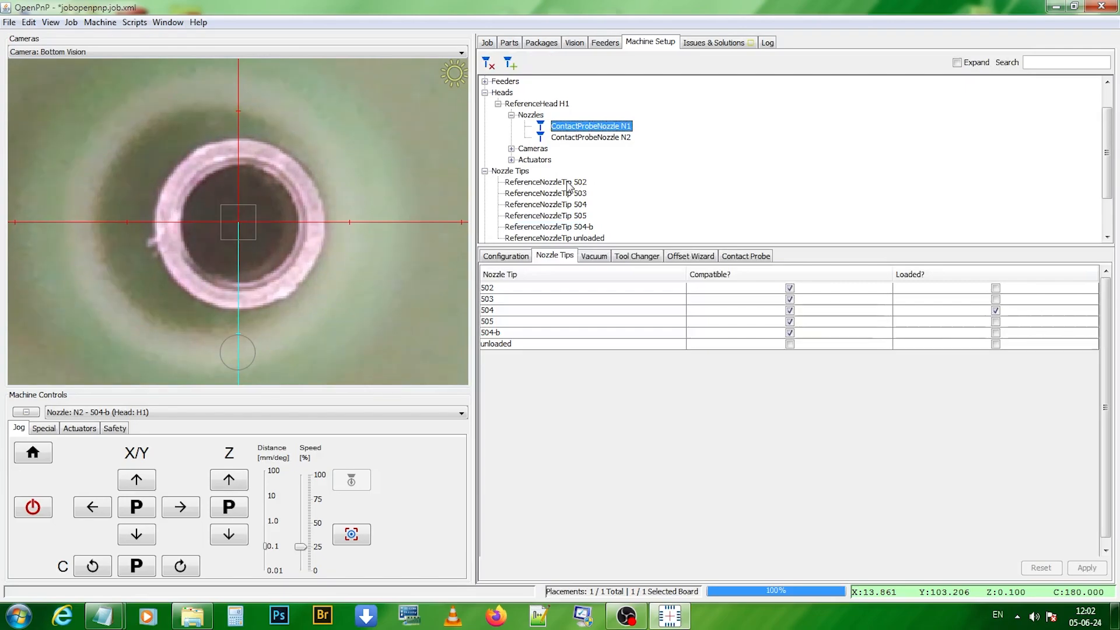
click(996, 318)
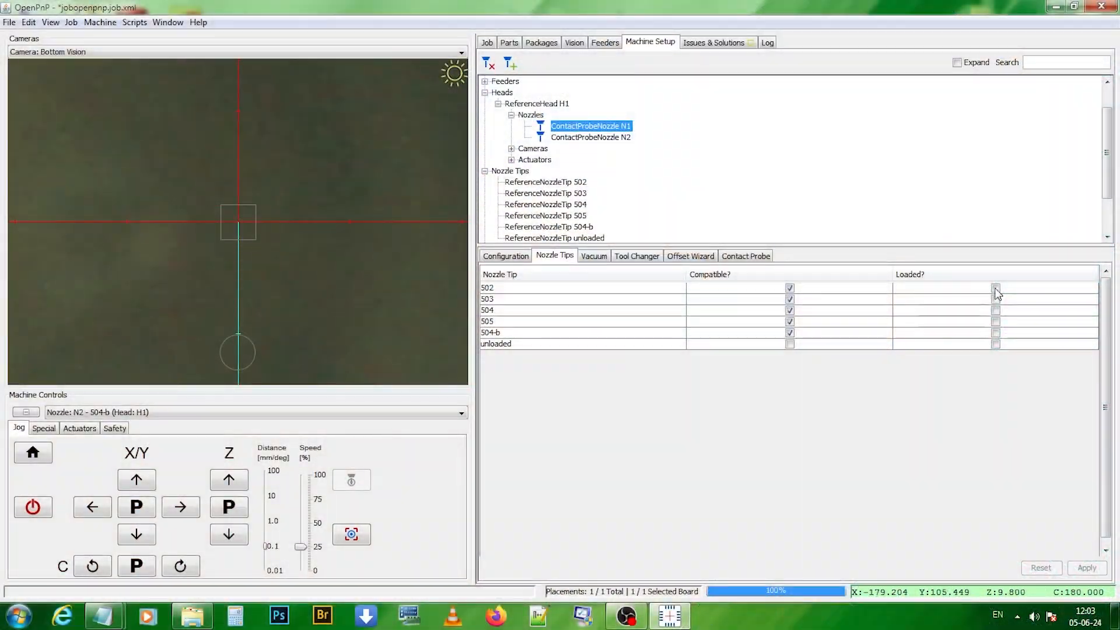
click(996, 288)
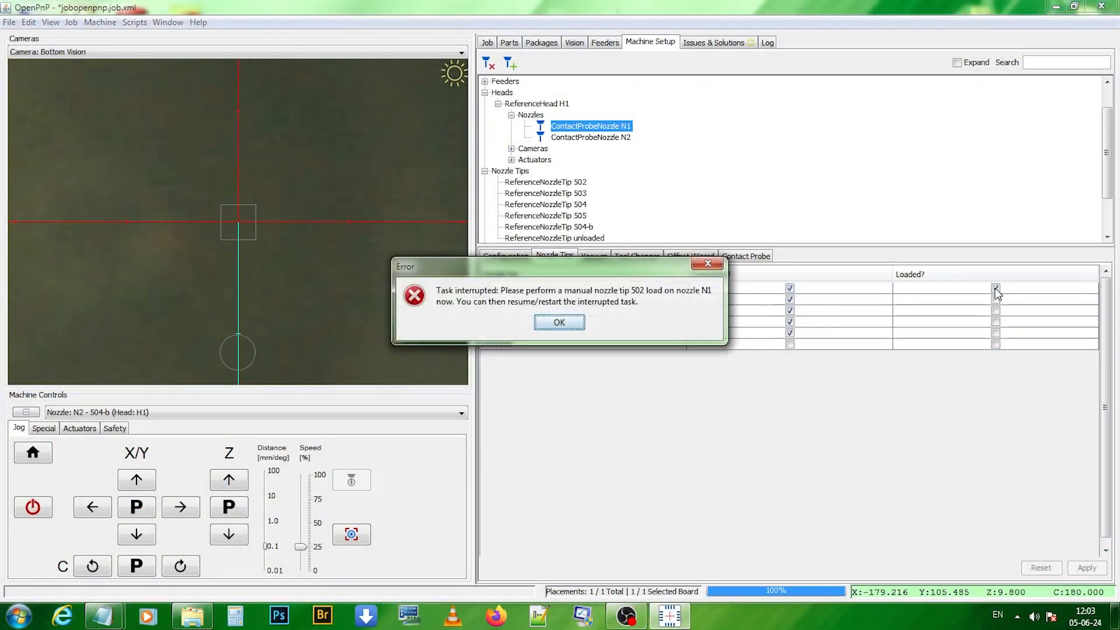
click(582, 328)
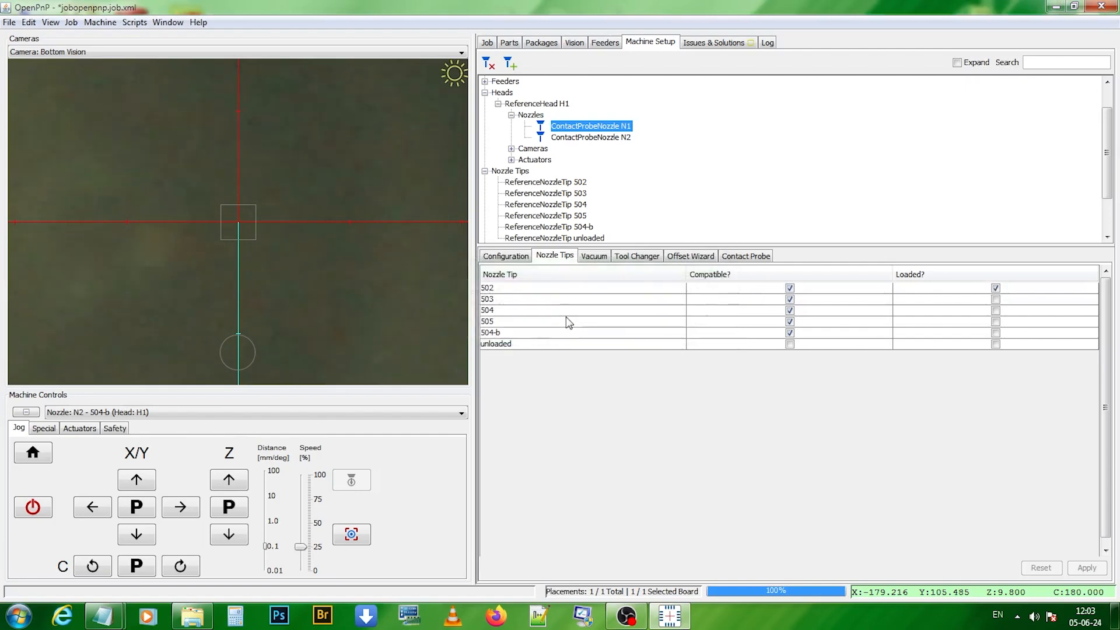
click(575, 184)
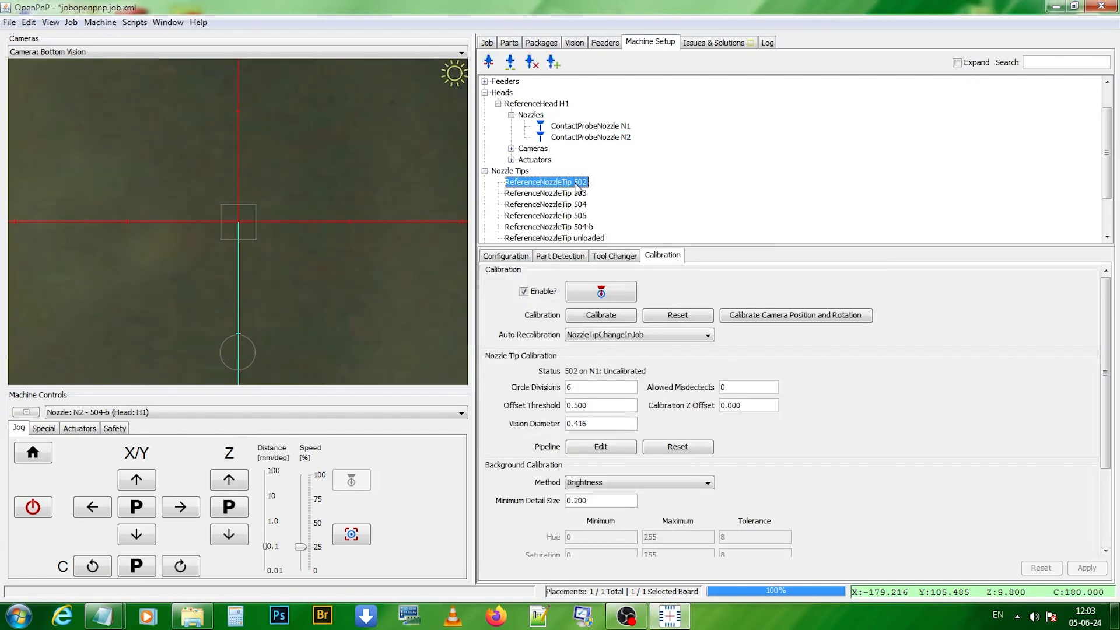
click(591, 318)
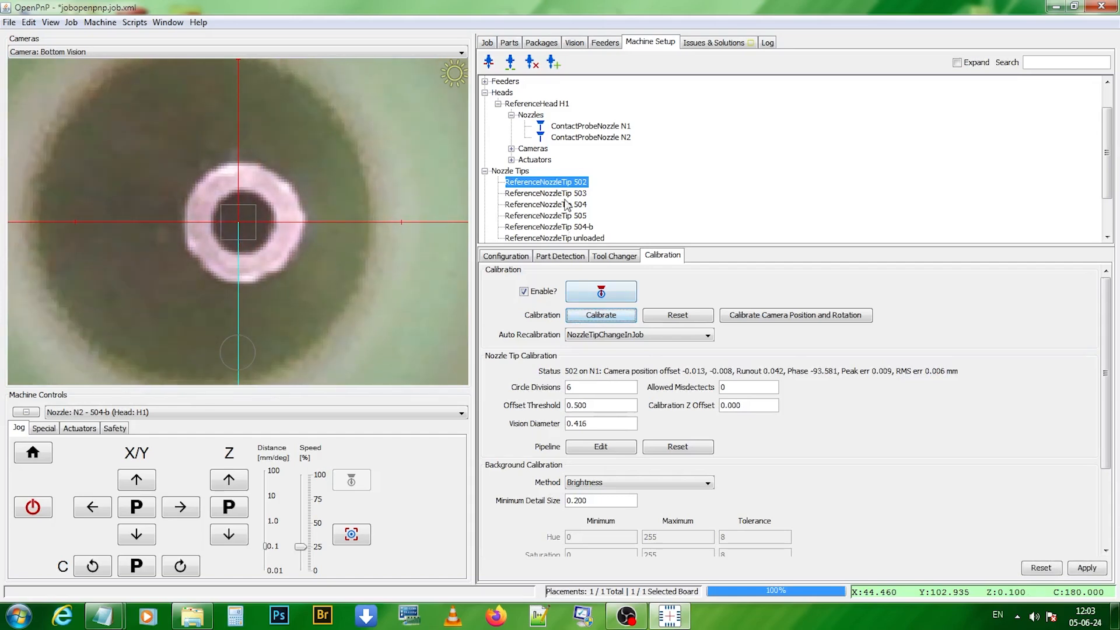
- Exchange nozzle tip 502 on nozzle N1 for tip 503 manually and run the calibration of tip 503
click(613, 127)
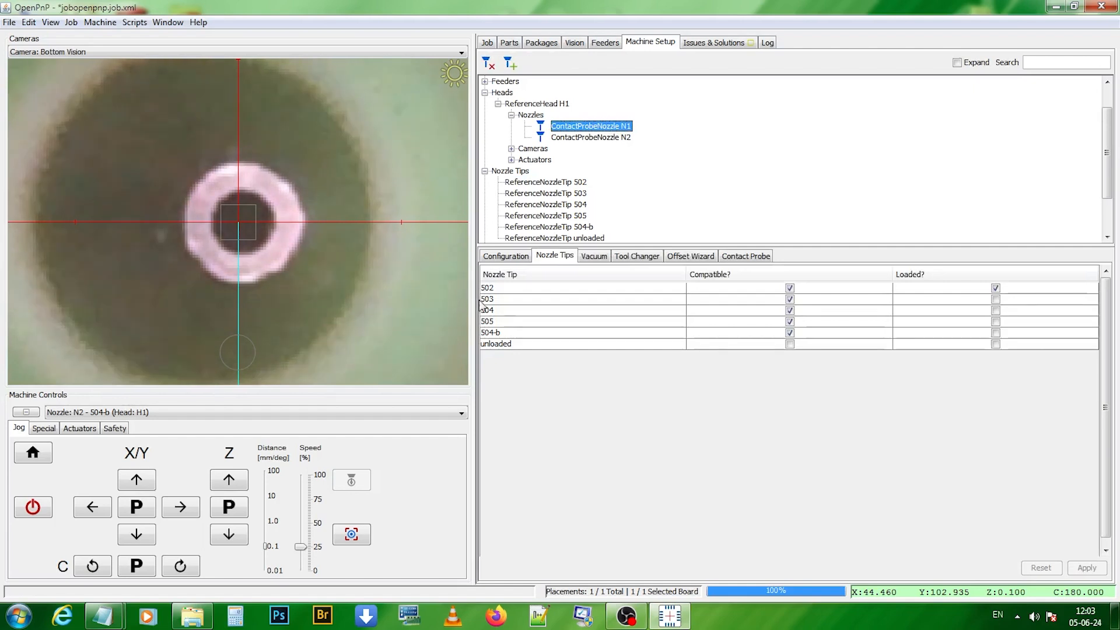
click(995, 299)
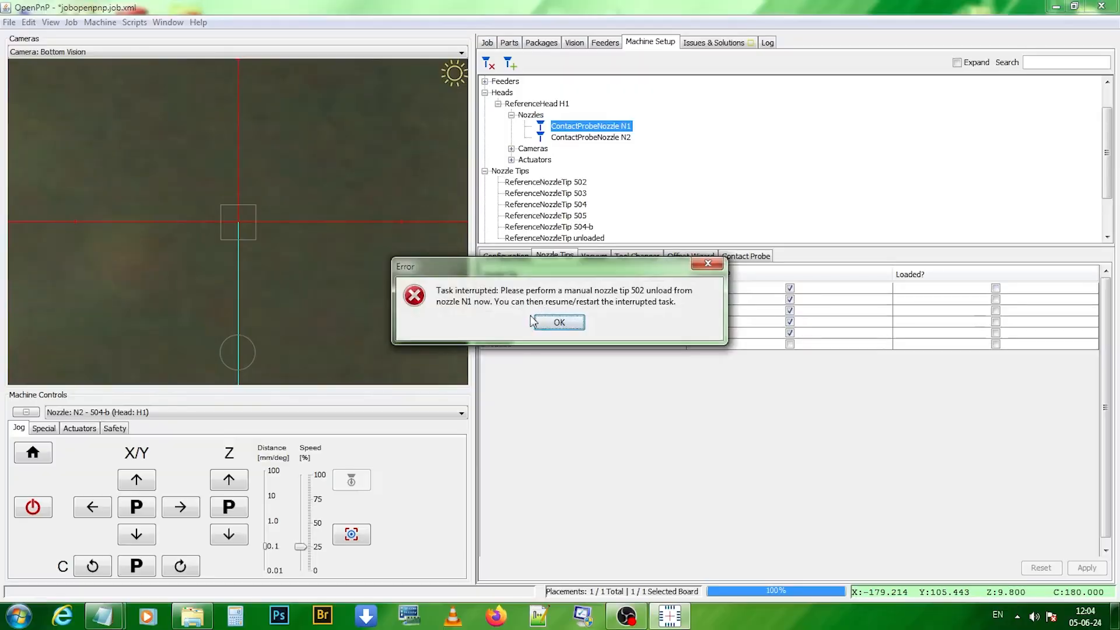
click(554, 322)
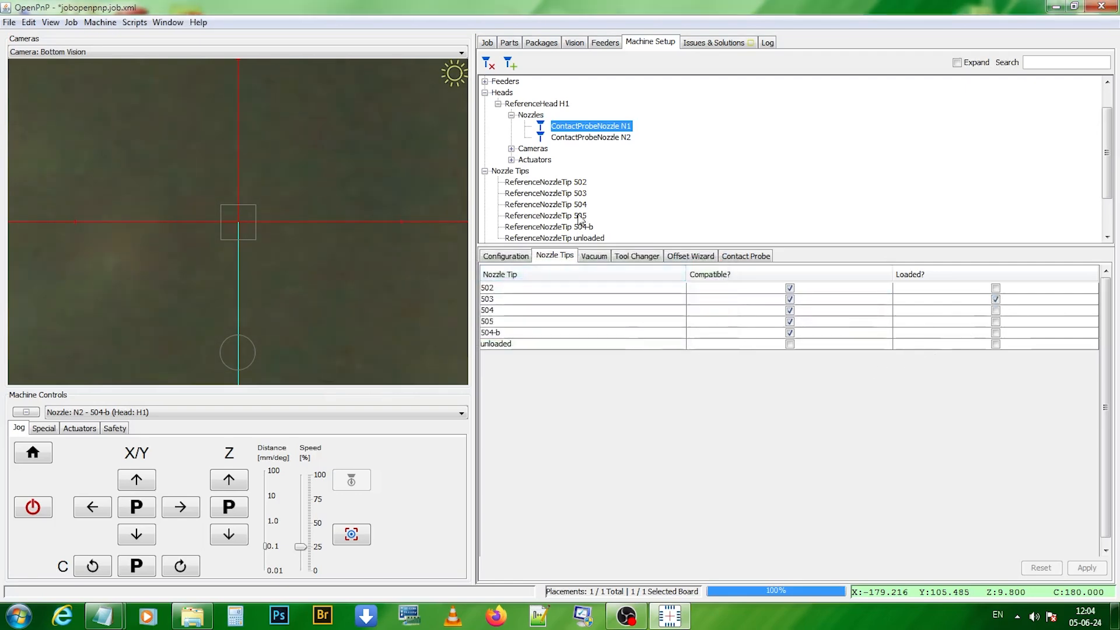
click(578, 194)
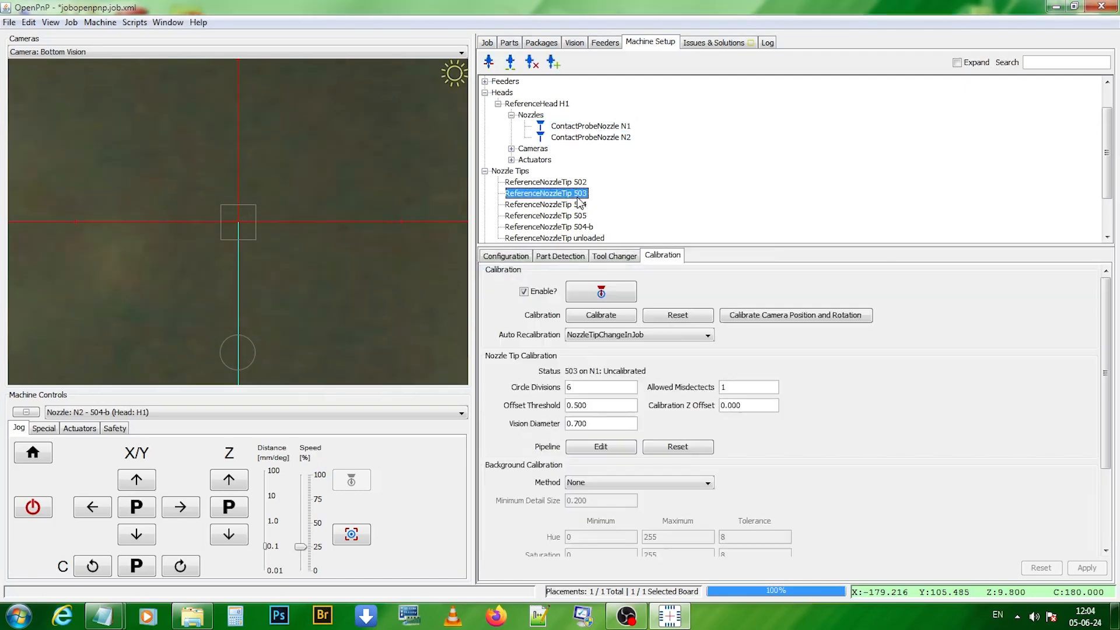
click(590, 317)
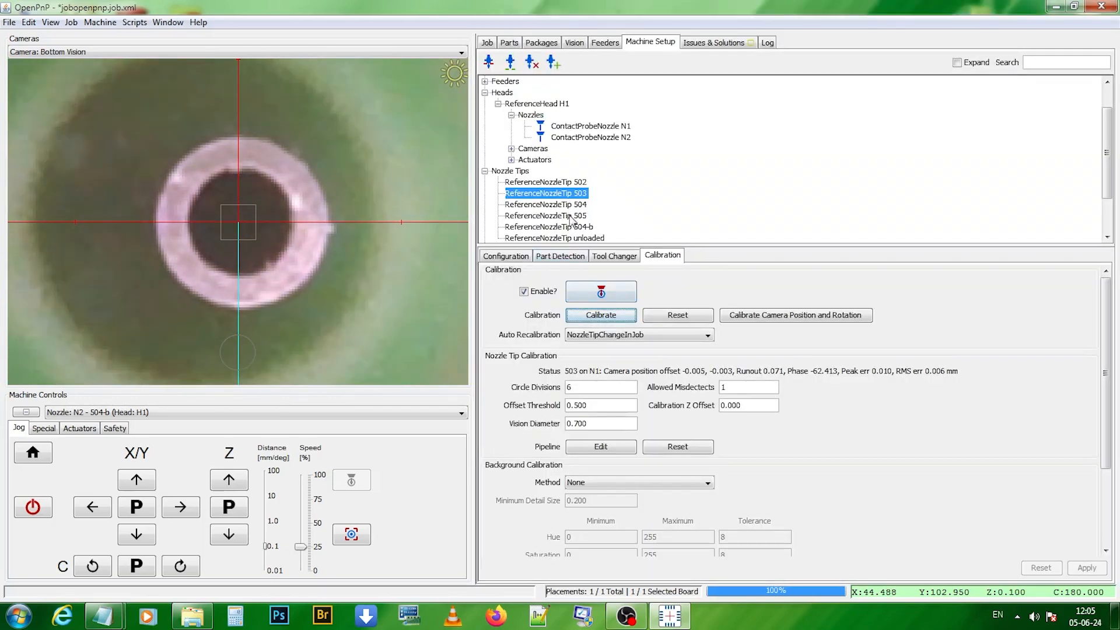
- Unload nozzle tip 503 from nozzle N1, load tip 505 in its place and calibrate tip 505
click(600, 126)
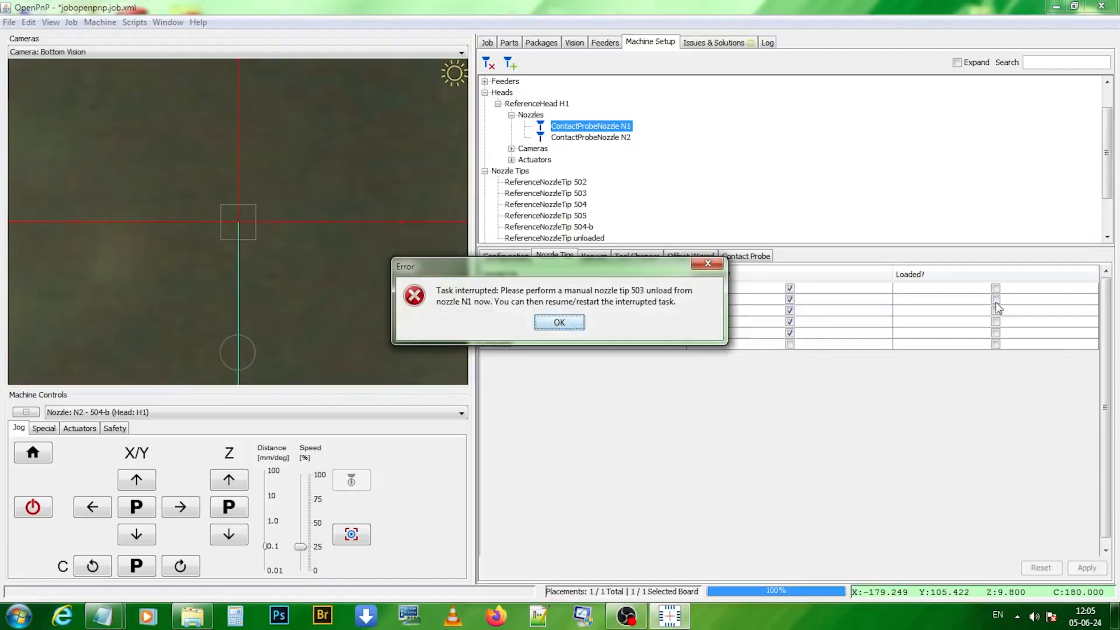
key(Return)
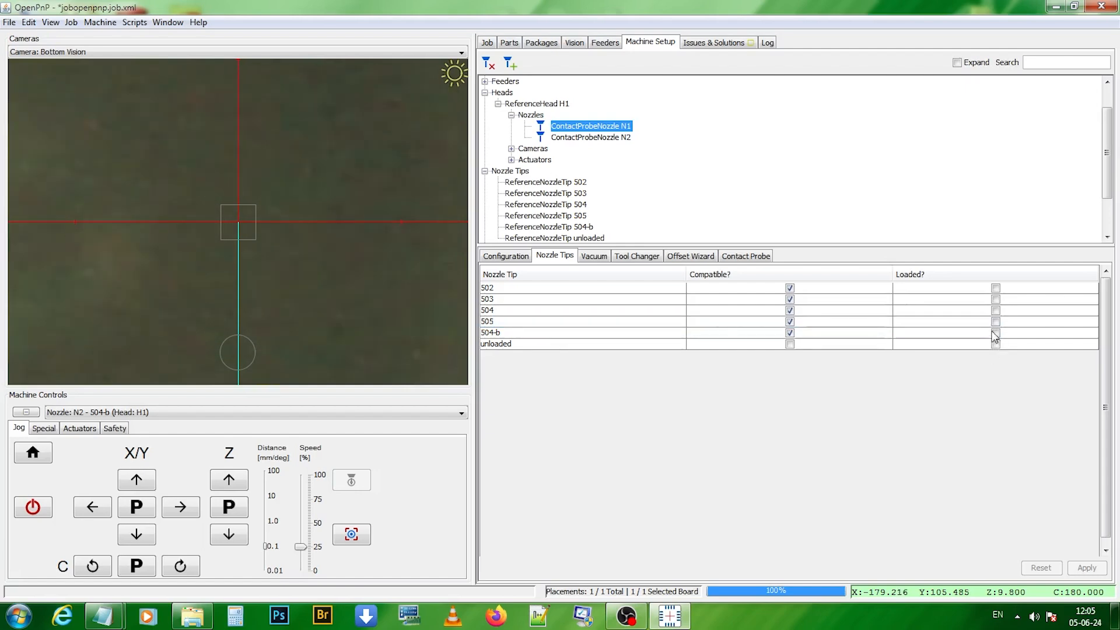
click(995, 321)
click(558, 323)
scroll(574, 221, down, 2)
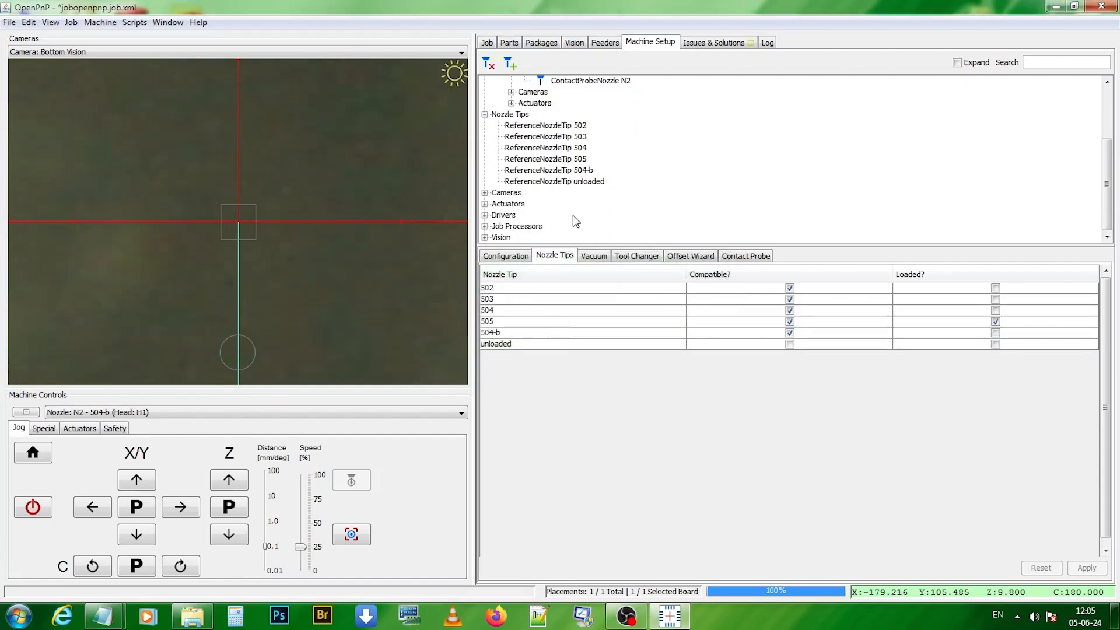
click(556, 162)
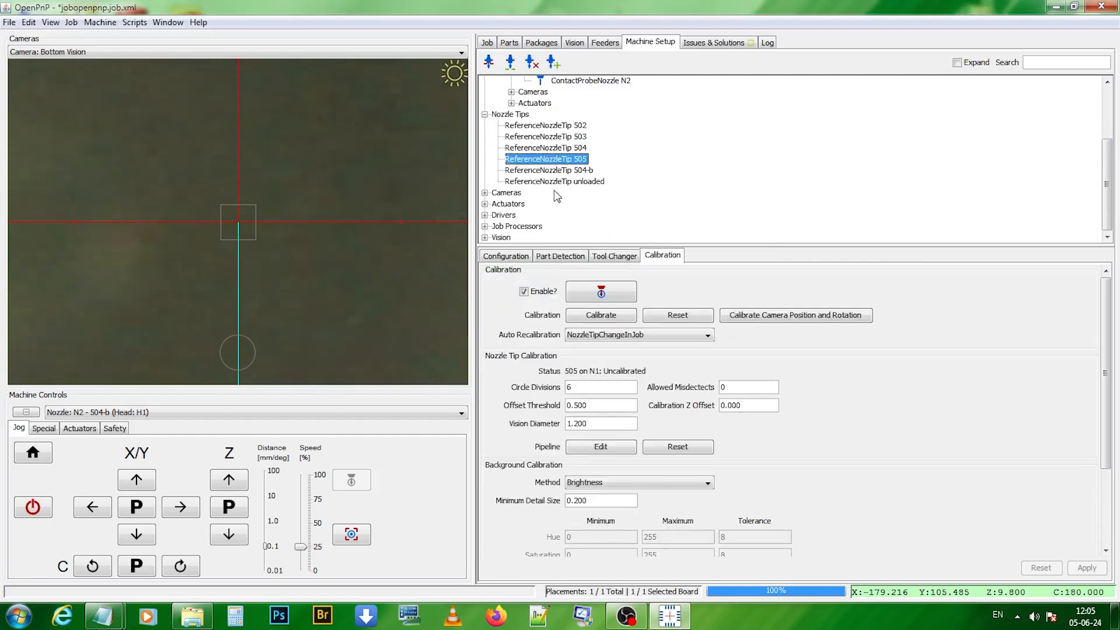
click(598, 315)
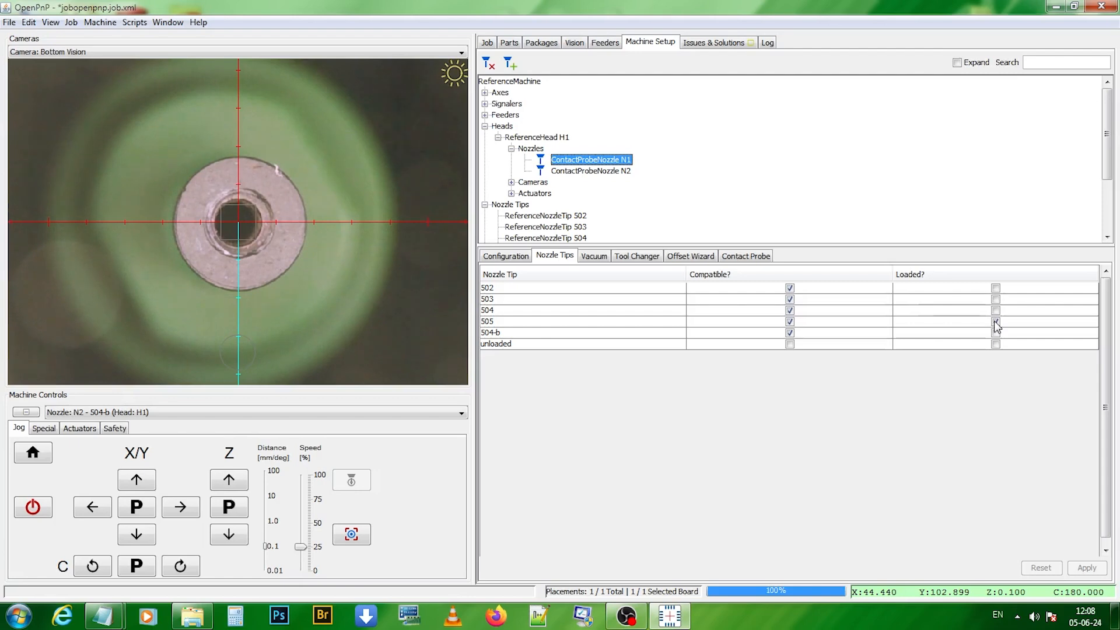
- Unload nozzle tip 505 from nozzle N1 and nozzle tip 504-b from nozzle N2
click(996, 321)
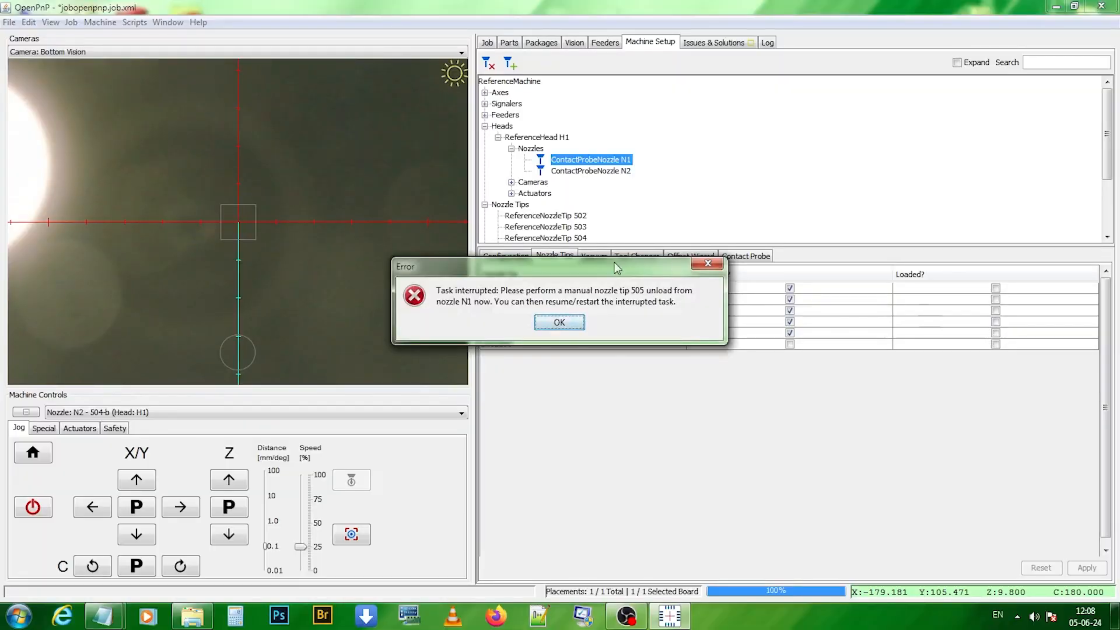
click(558, 323)
click(589, 171)
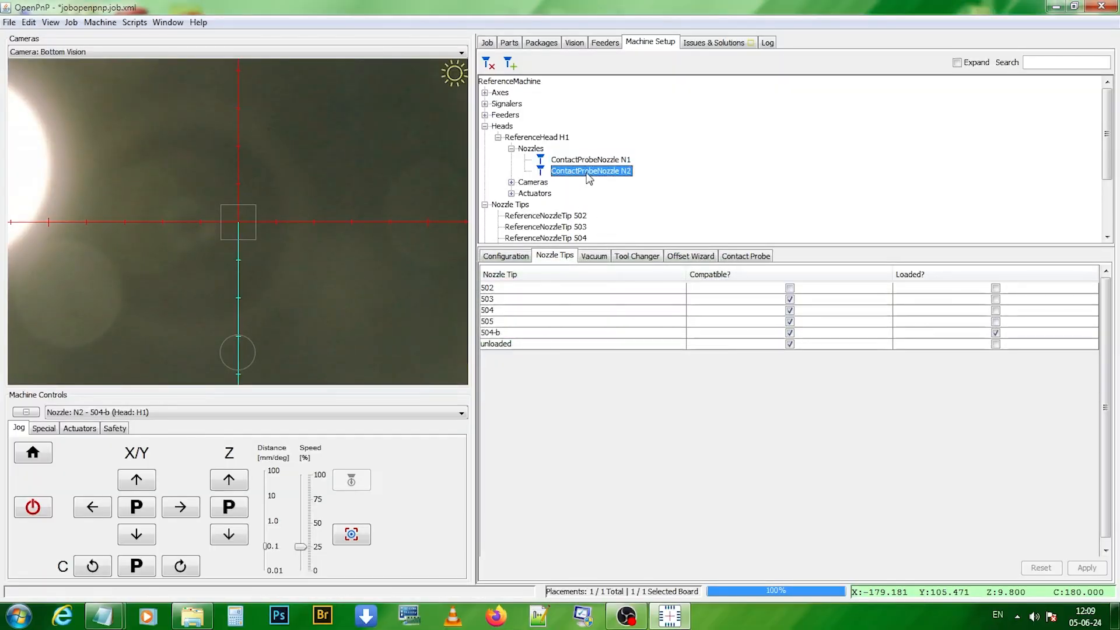
scroll(633, 234, down, 2)
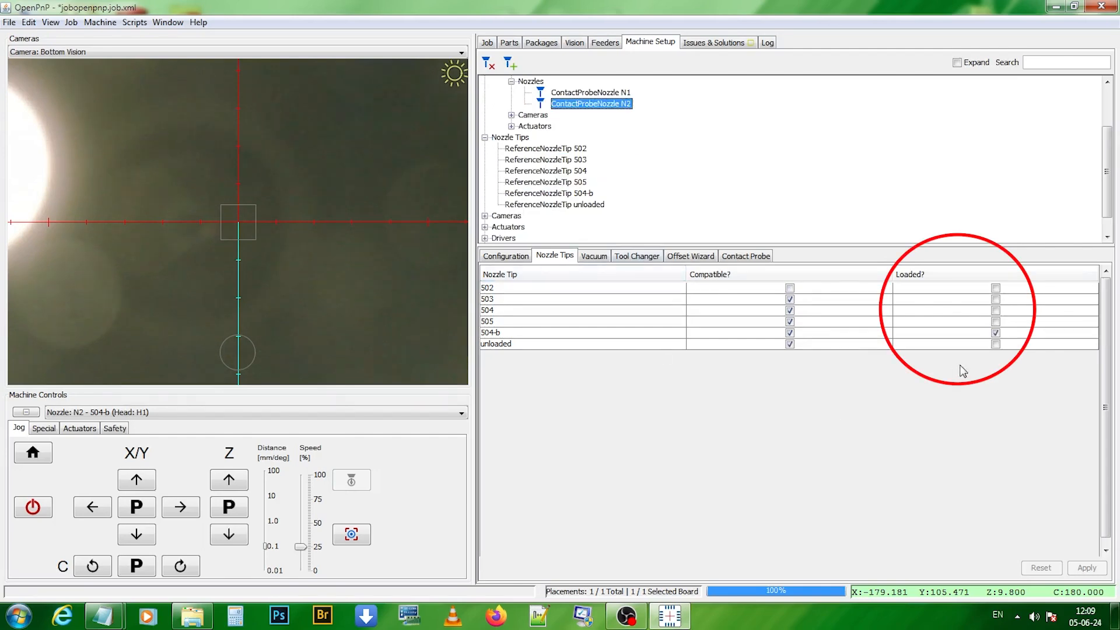
click(995, 335)
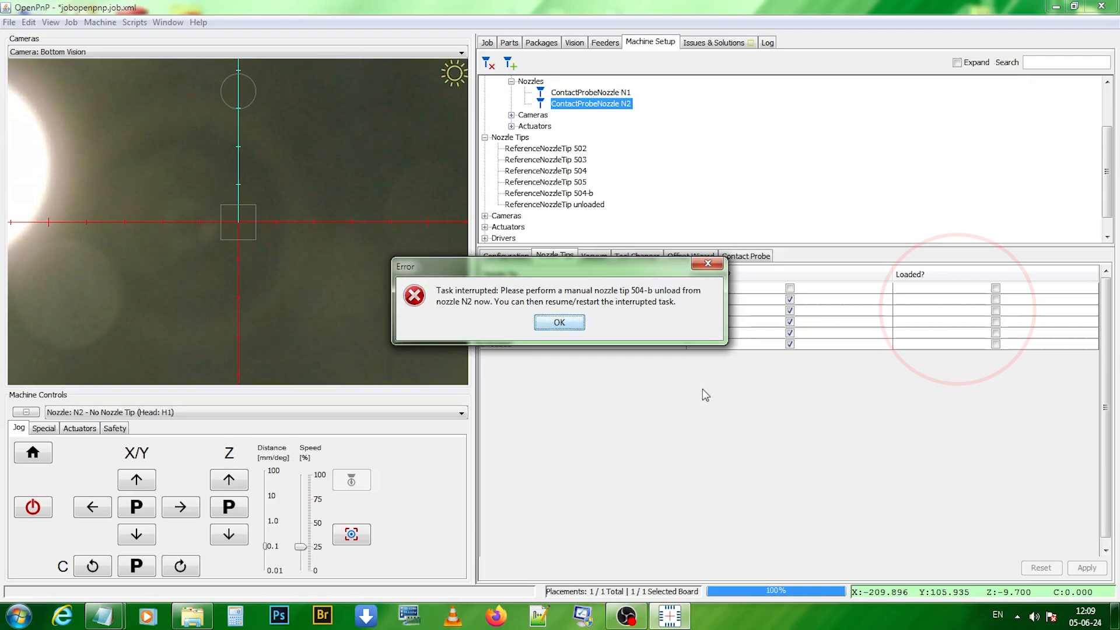
click(558, 322)
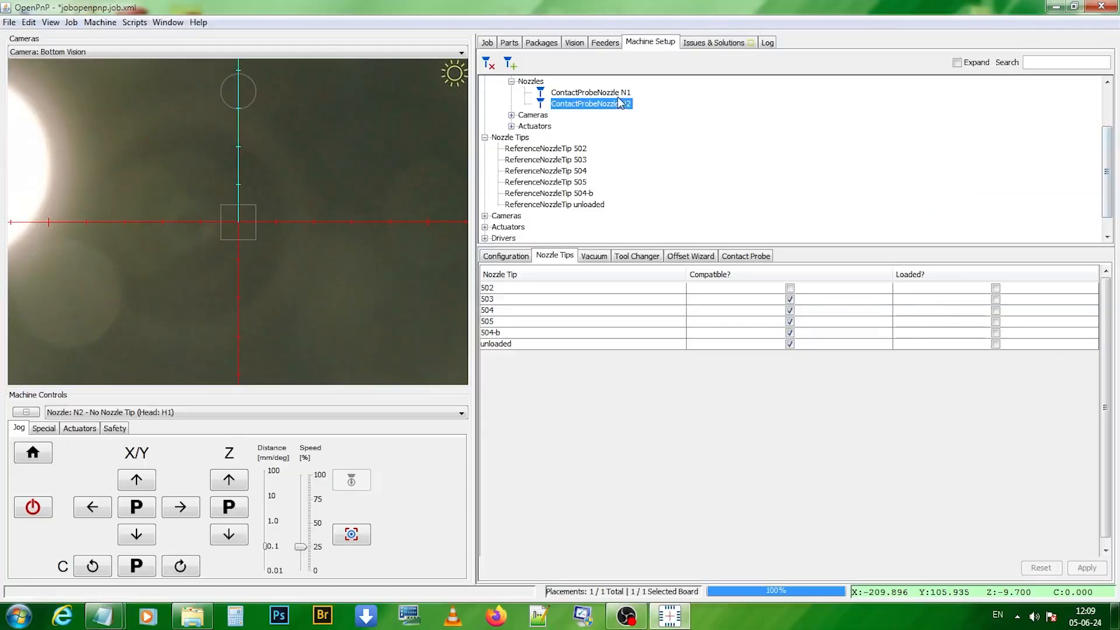
- Enable the automatic tool changer for nozzle N1, turn off its change on manual pick and apply the settings
click(618, 92)
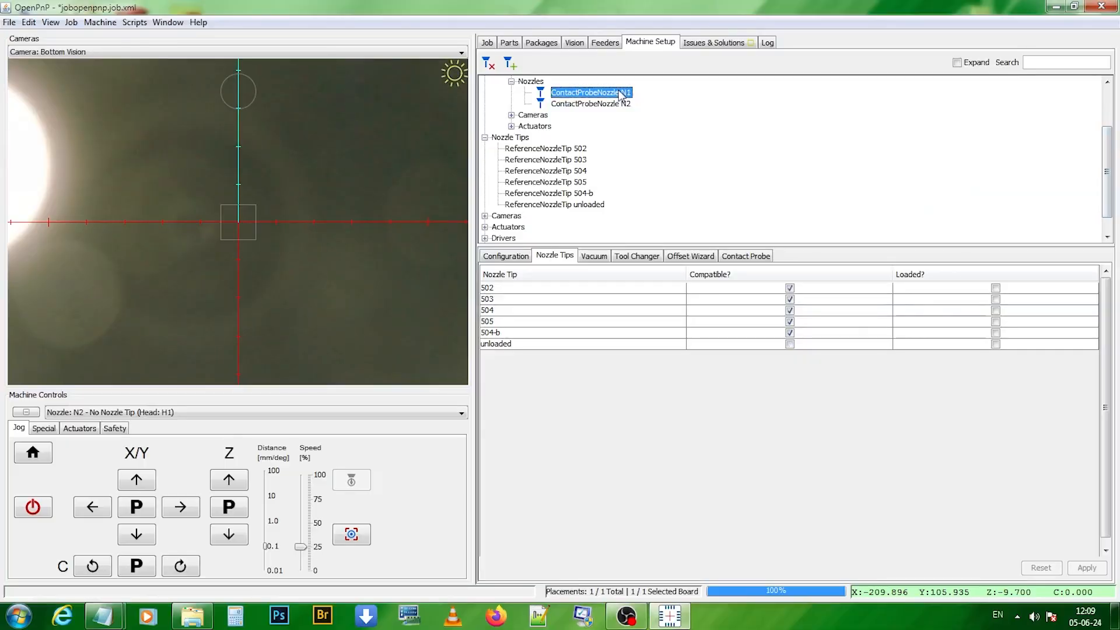
click(634, 256)
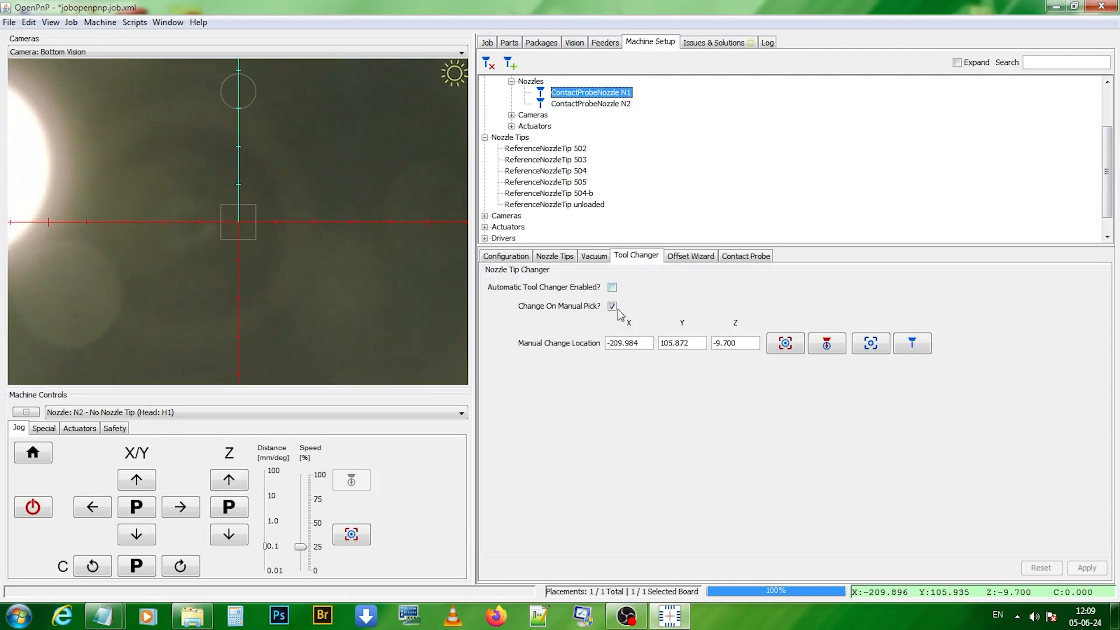
click(612, 287)
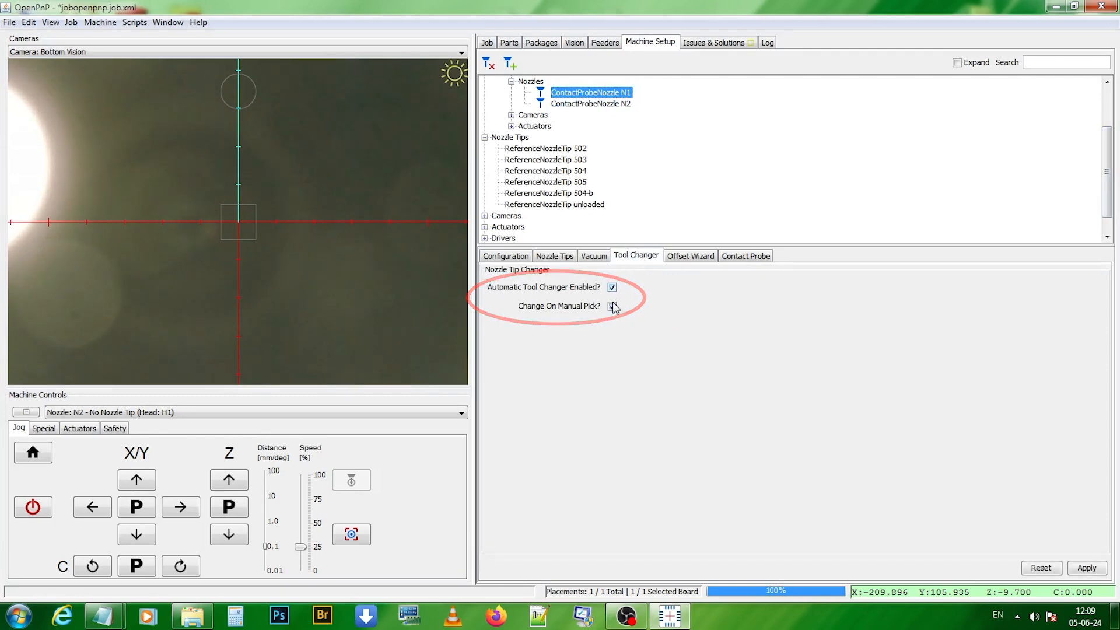
click(612, 307)
click(1088, 568)
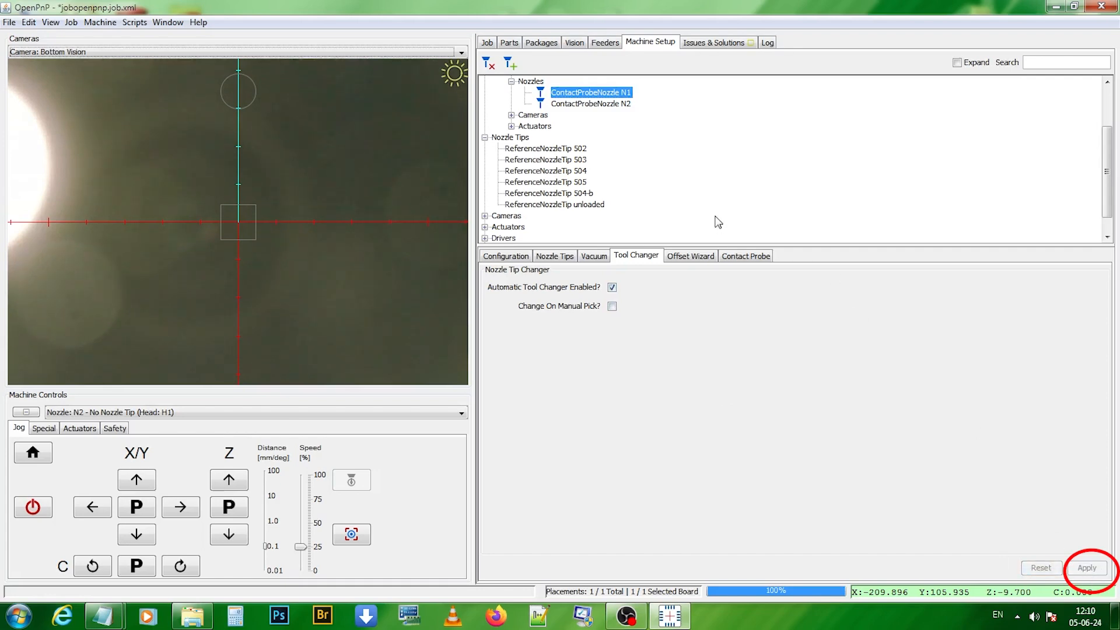
- Apply the same tool changer settings to nozzle N2: automatic tool changer enabled, change on manual pick disabled
click(624, 105)
click(610, 306)
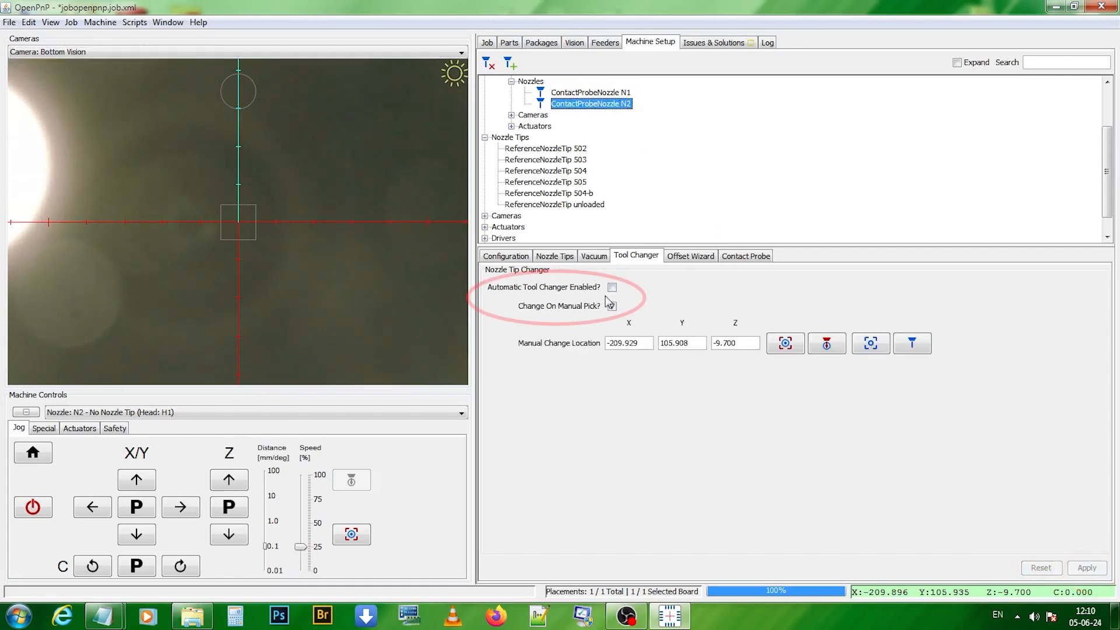
click(611, 306)
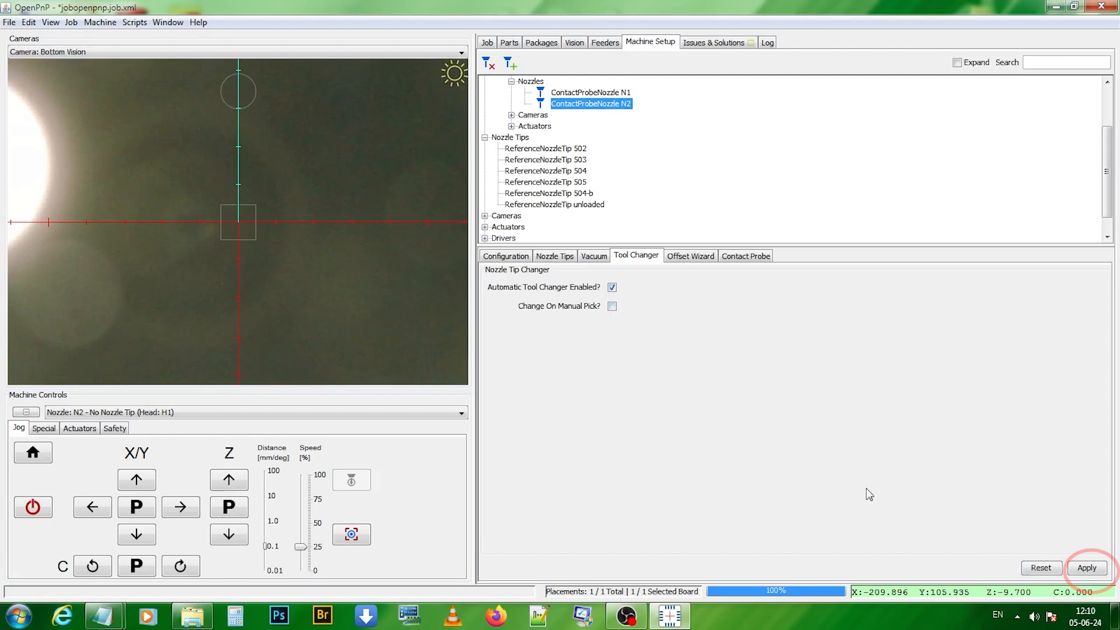
click(1088, 569)
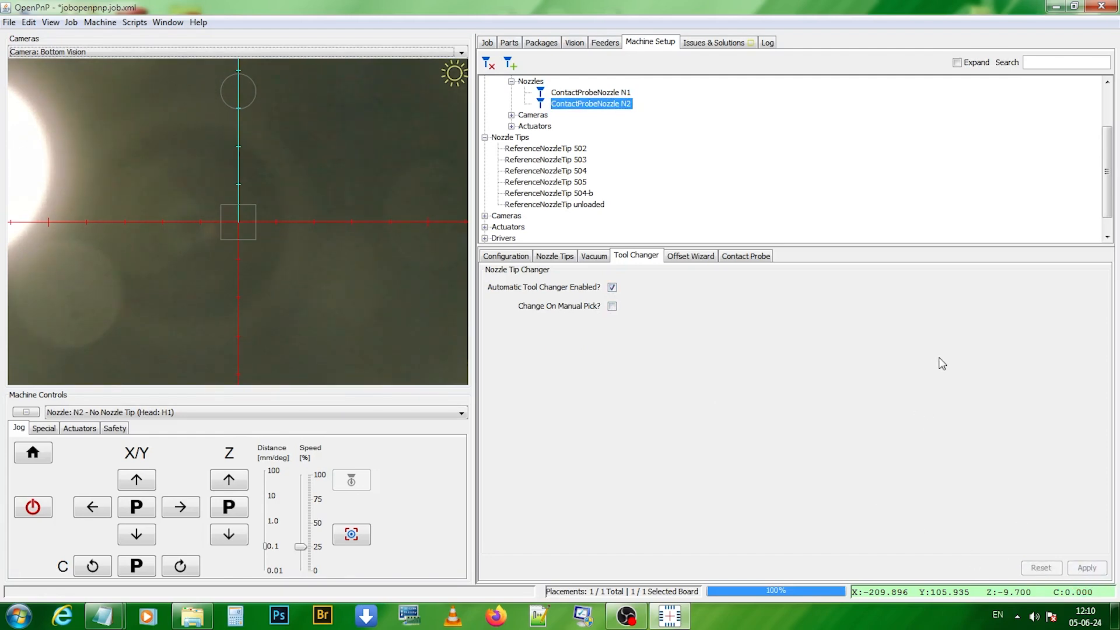
- Open the tool changer location settings of nozzle tip 502
click(556, 150)
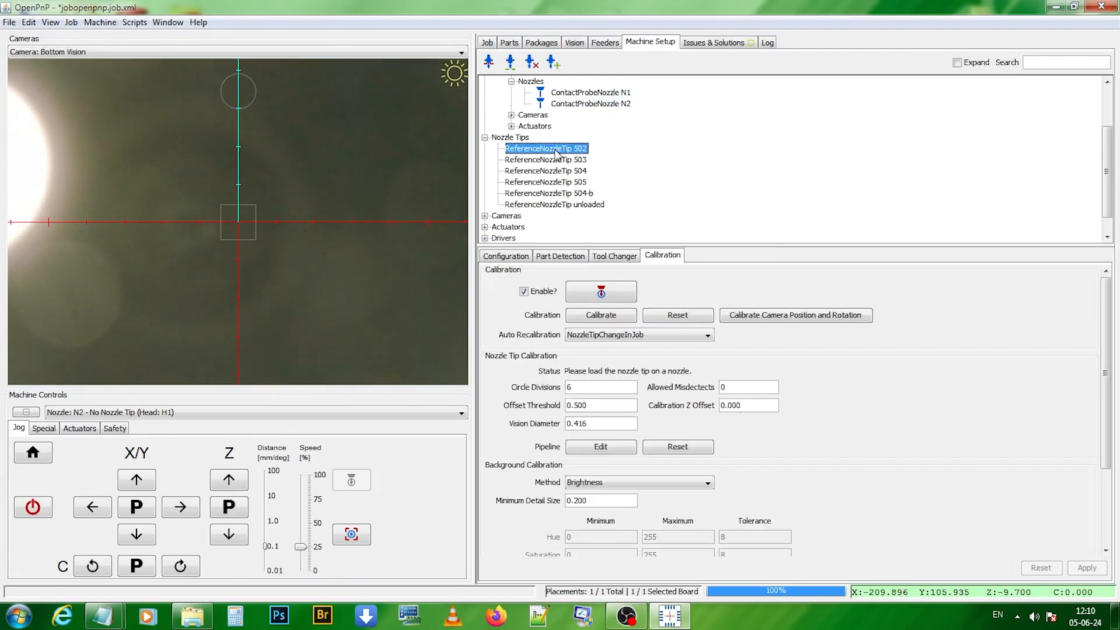
click(615, 257)
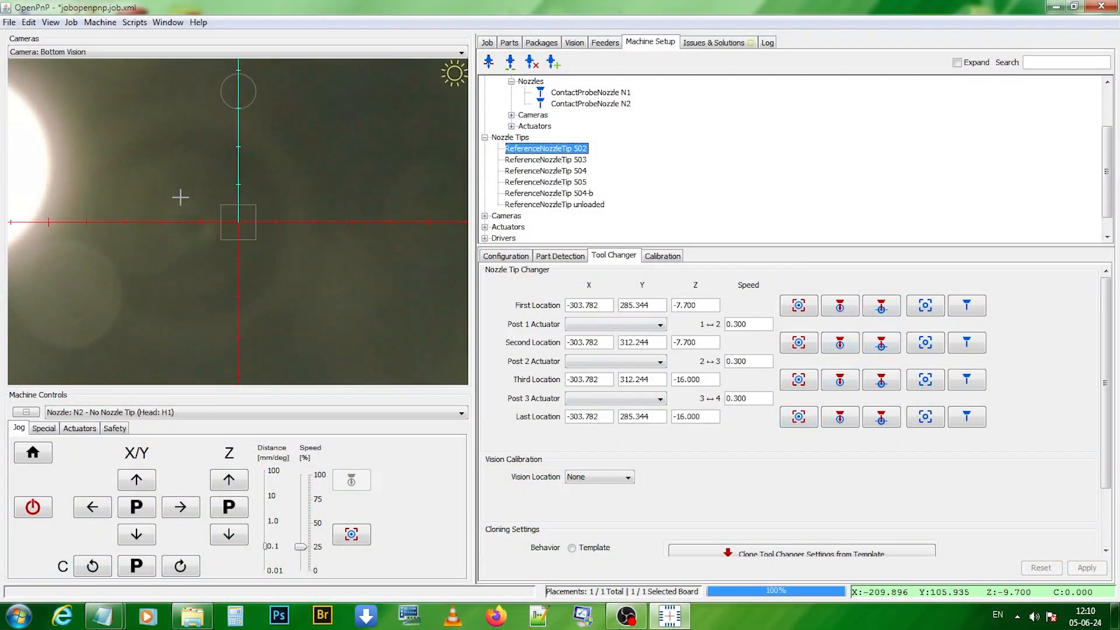
- Switch the camera view to the top vision camera and make nozzle N1 the selected tool for machine control
scroll(225, 207, down, 6)
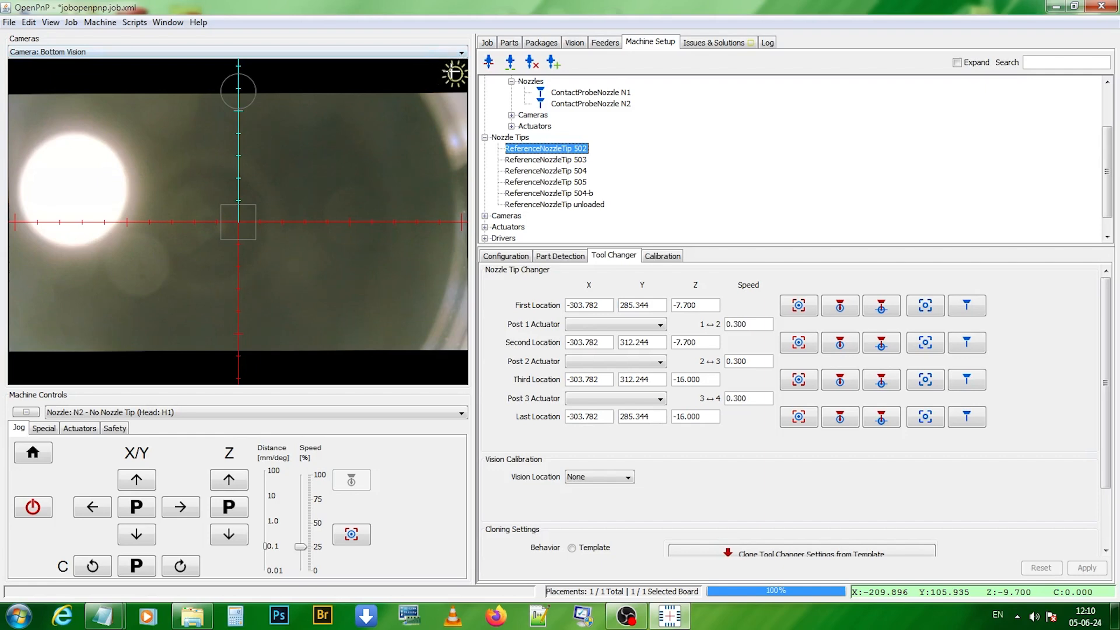
click(458, 64)
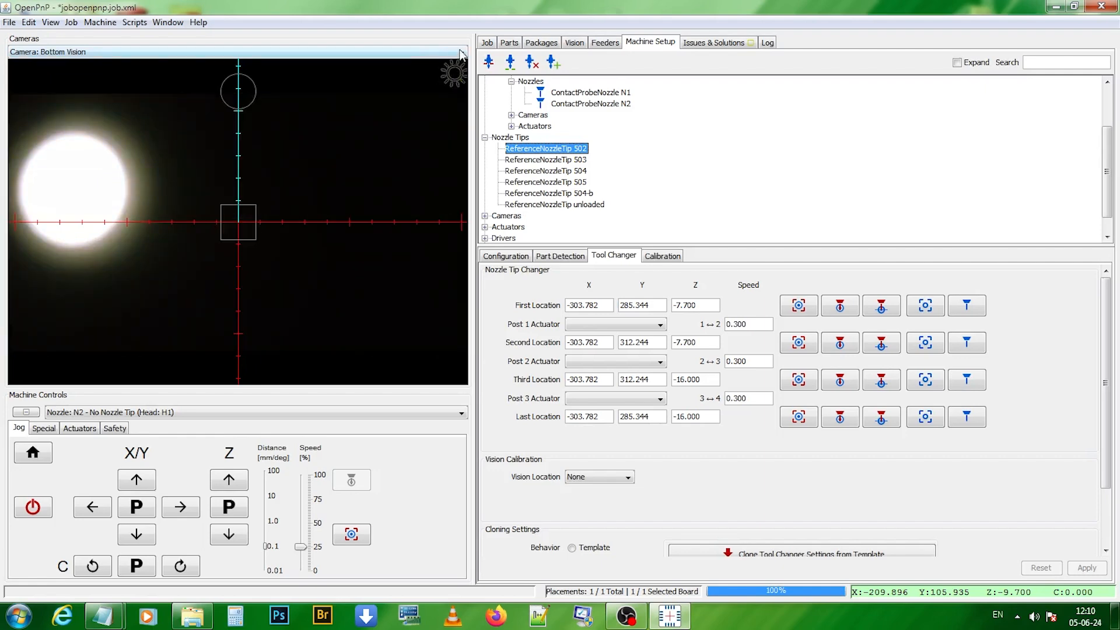
click(461, 53)
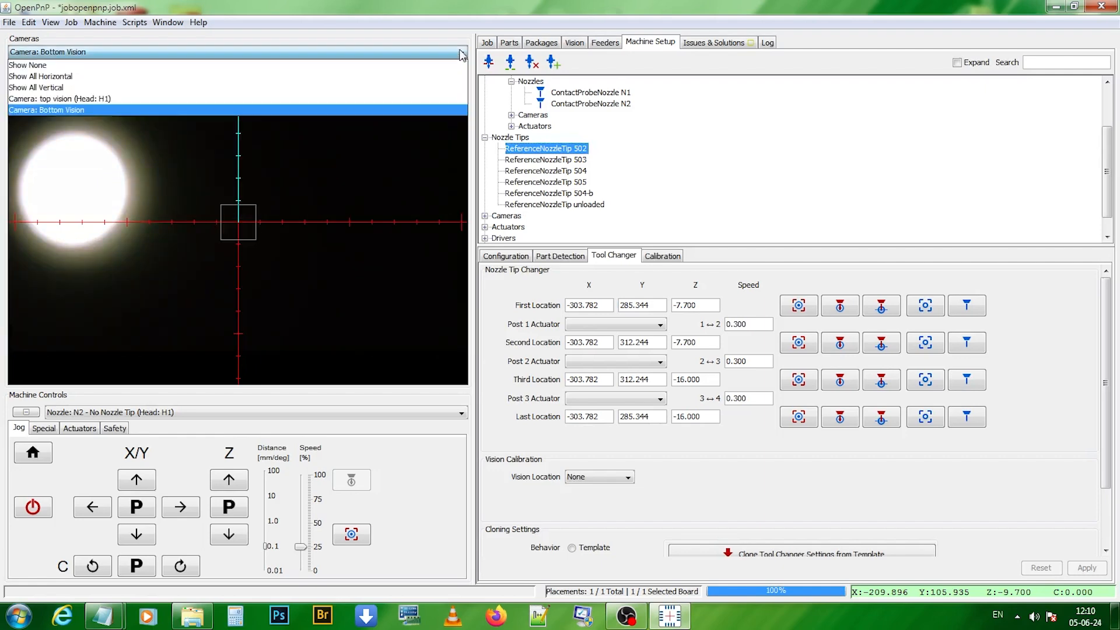
click(420, 99)
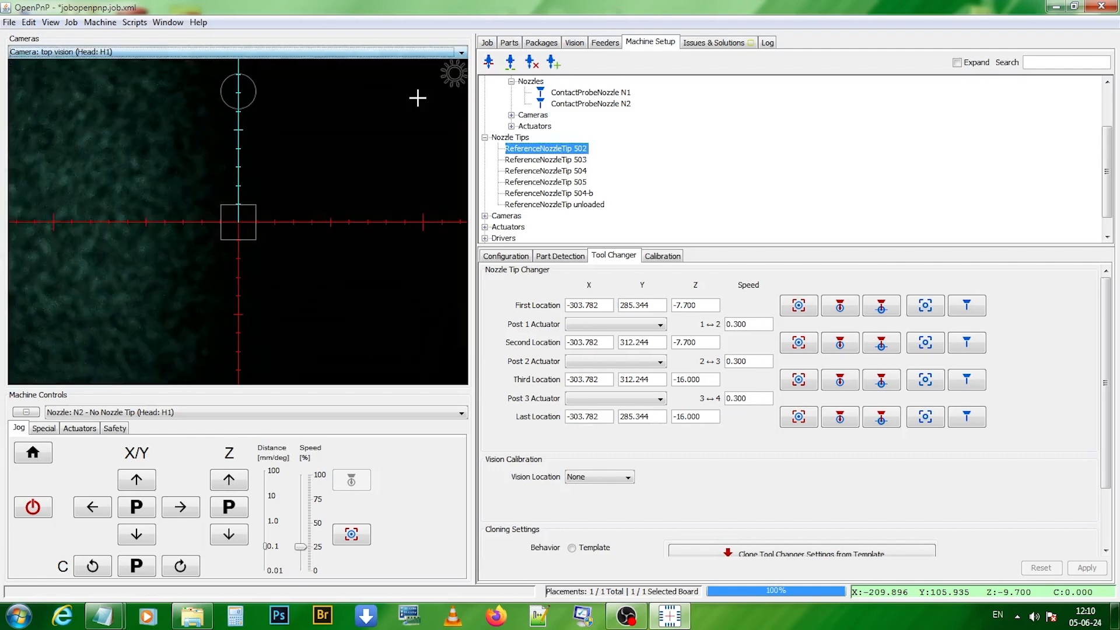
click(227, 420)
click(228, 424)
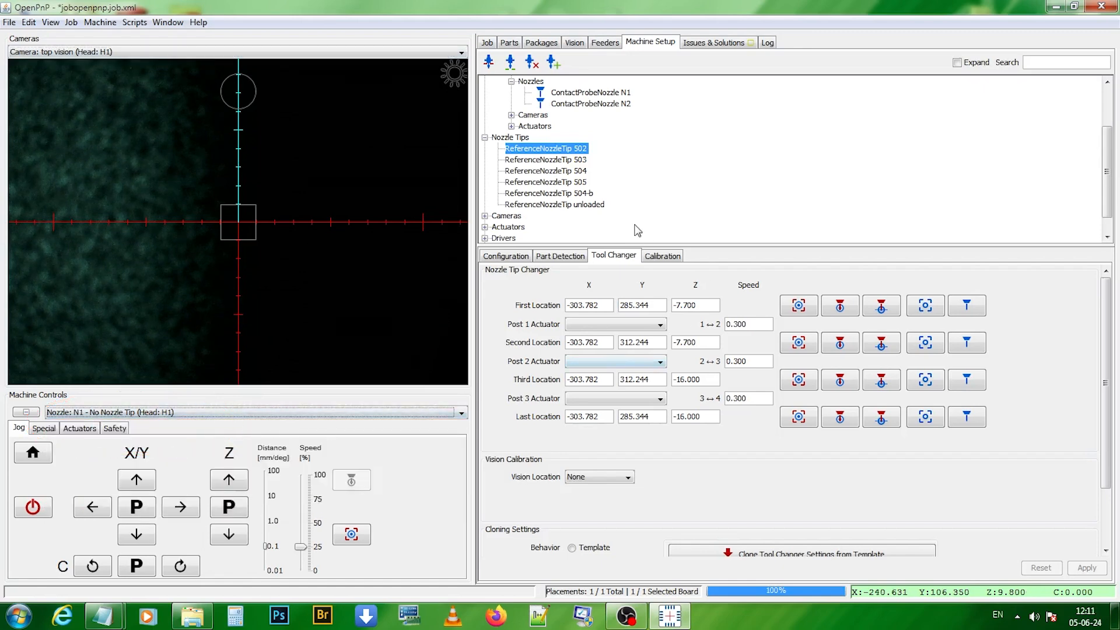
- Move nozzle N1 via tip 502's first location to its second, and jog it in 0.1 mm Y steps until aligned over the tip
click(841, 307)
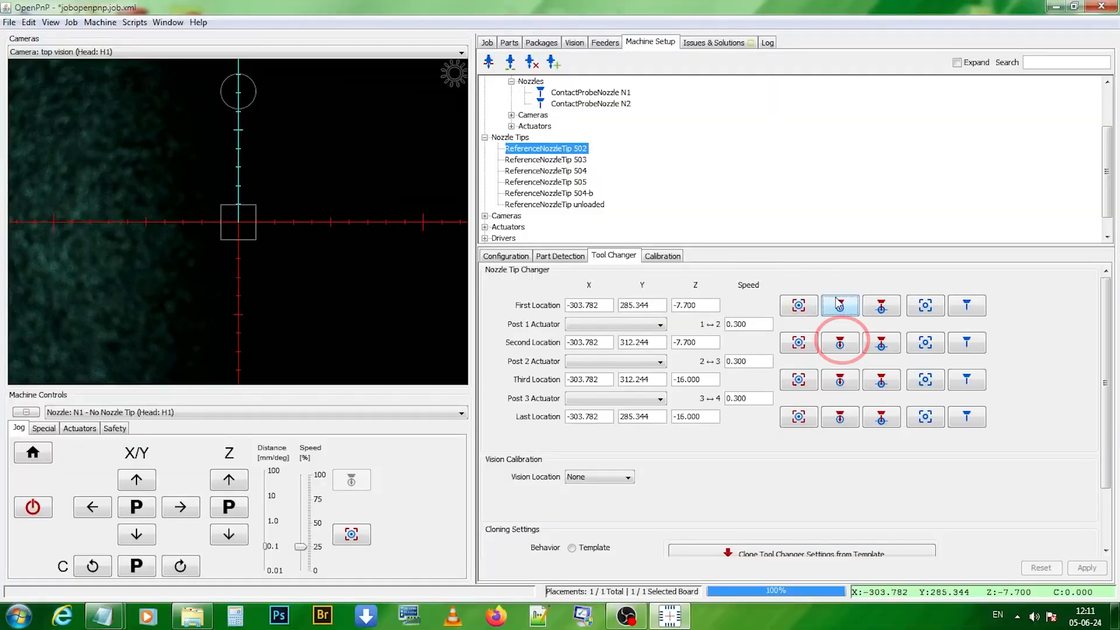
click(840, 344)
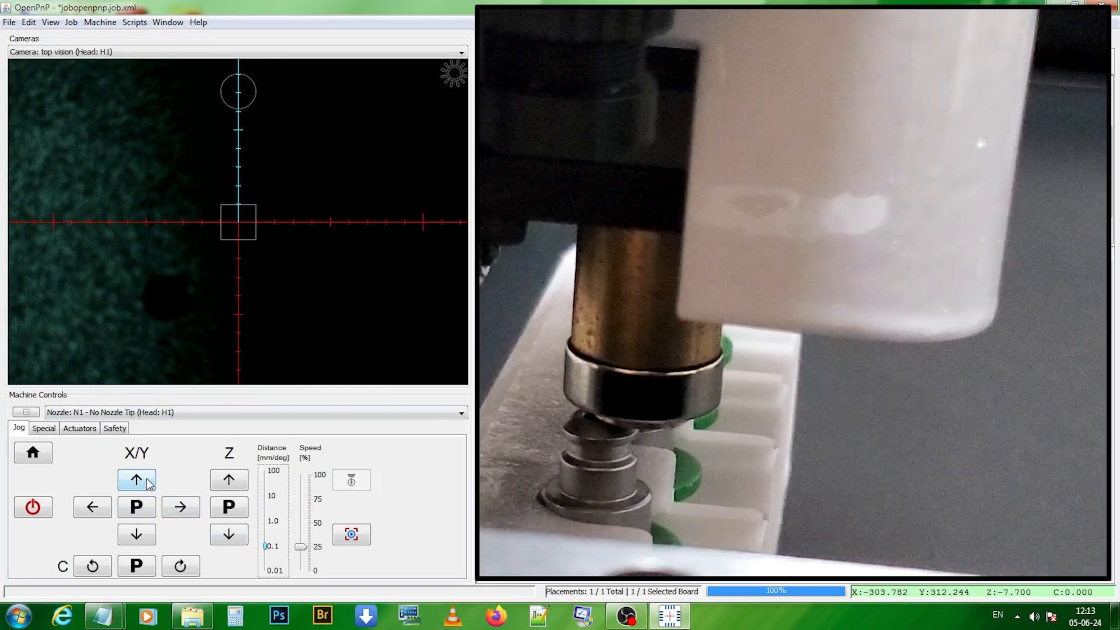
click(150, 482)
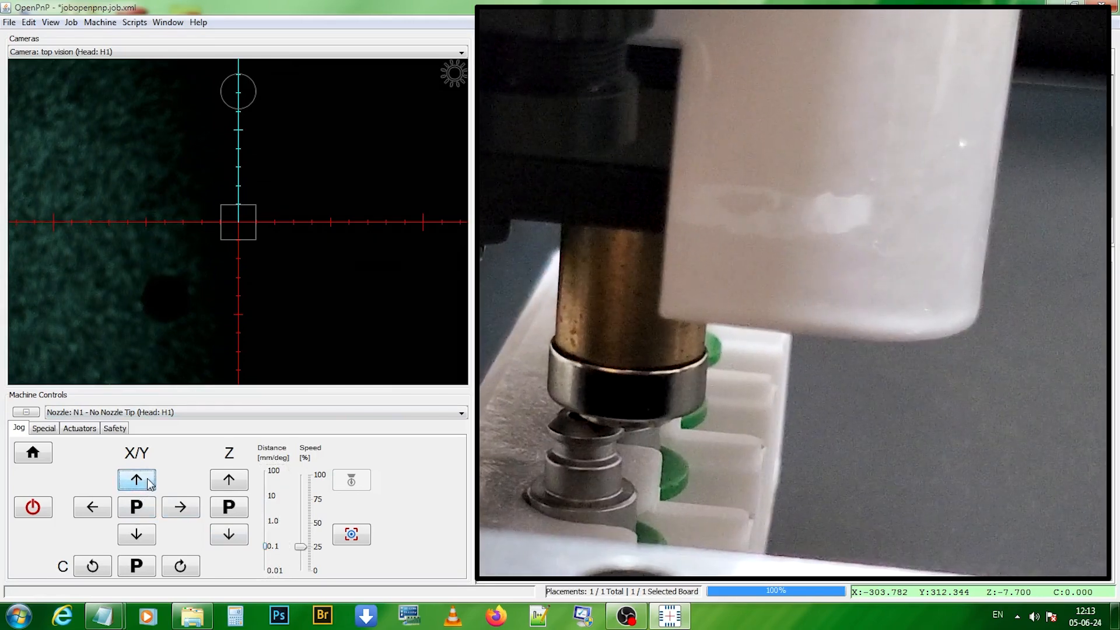
click(150, 480)
click(150, 480)
click(150, 480)
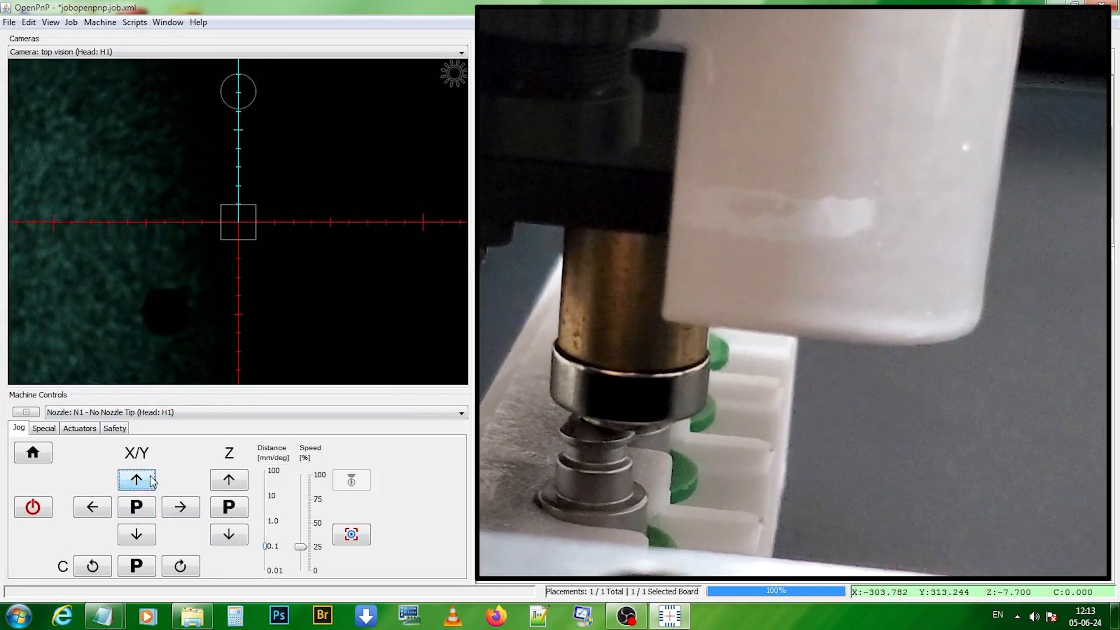
click(150, 480)
click(151, 480)
click(152, 480)
click(153, 480)
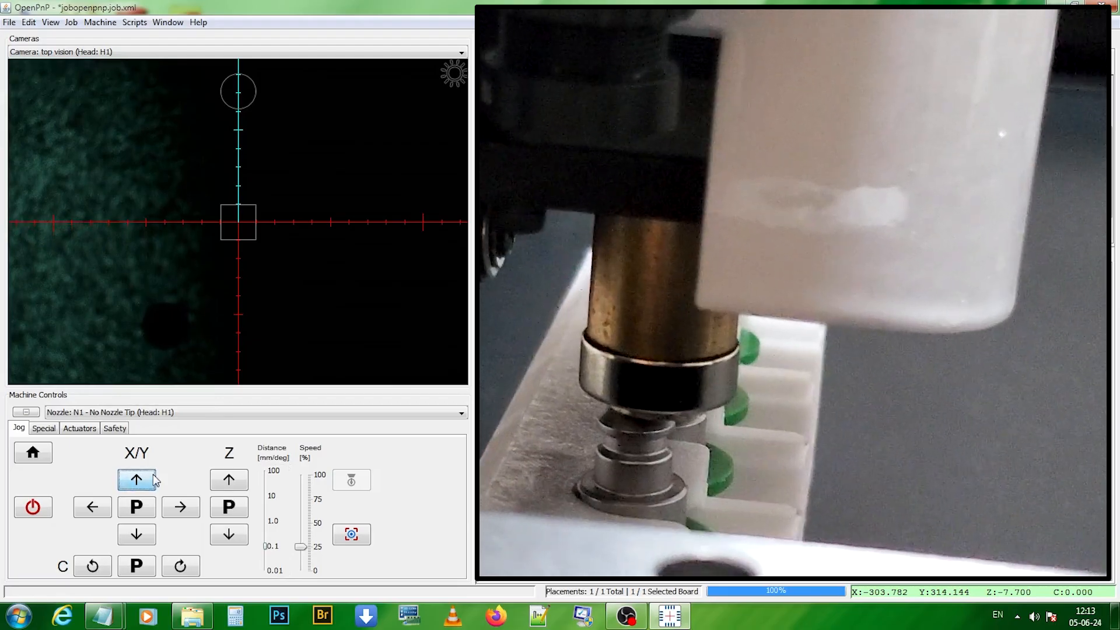
click(155, 480)
click(155, 479)
click(156, 478)
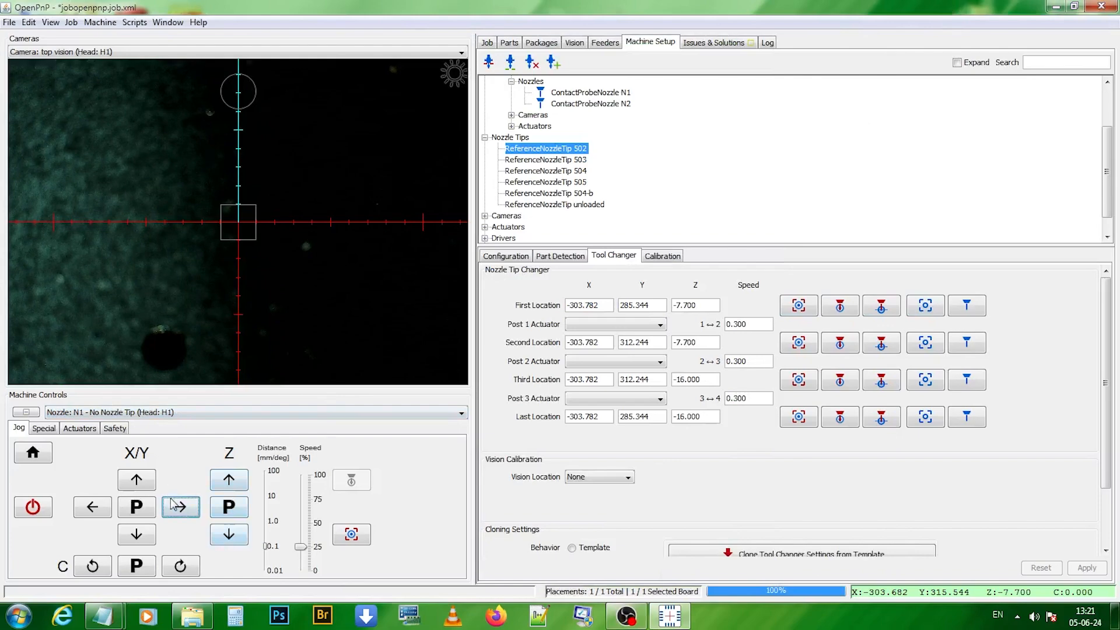
- Set the jog distance to 1 mm and lower nozzle N1 toward tip 502 to Z -13.7 to check its alignment
click(283, 531)
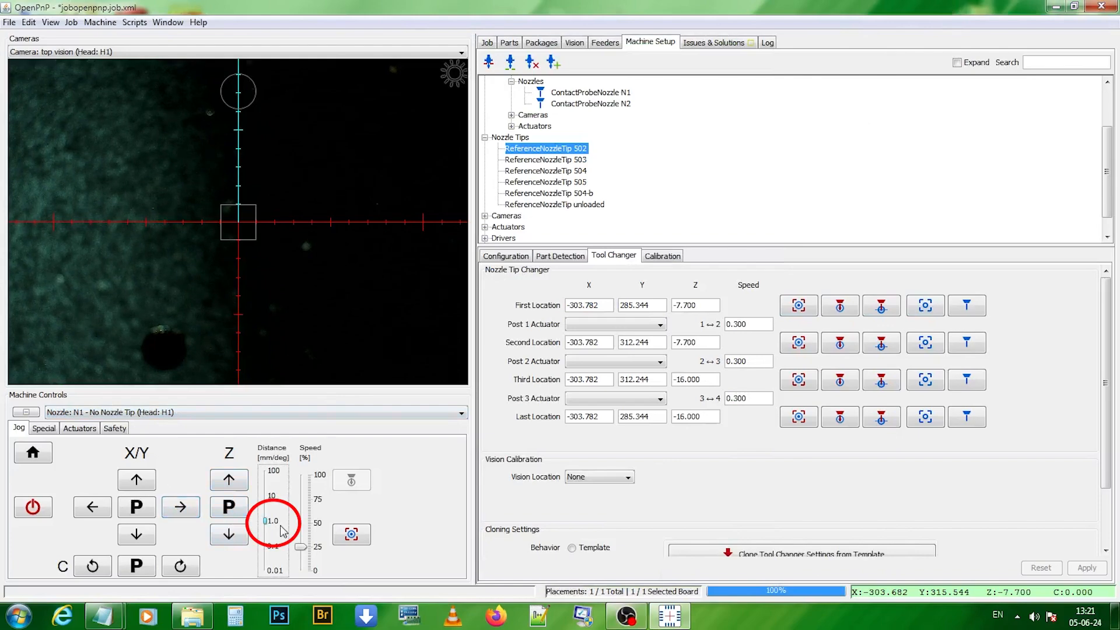
click(231, 535)
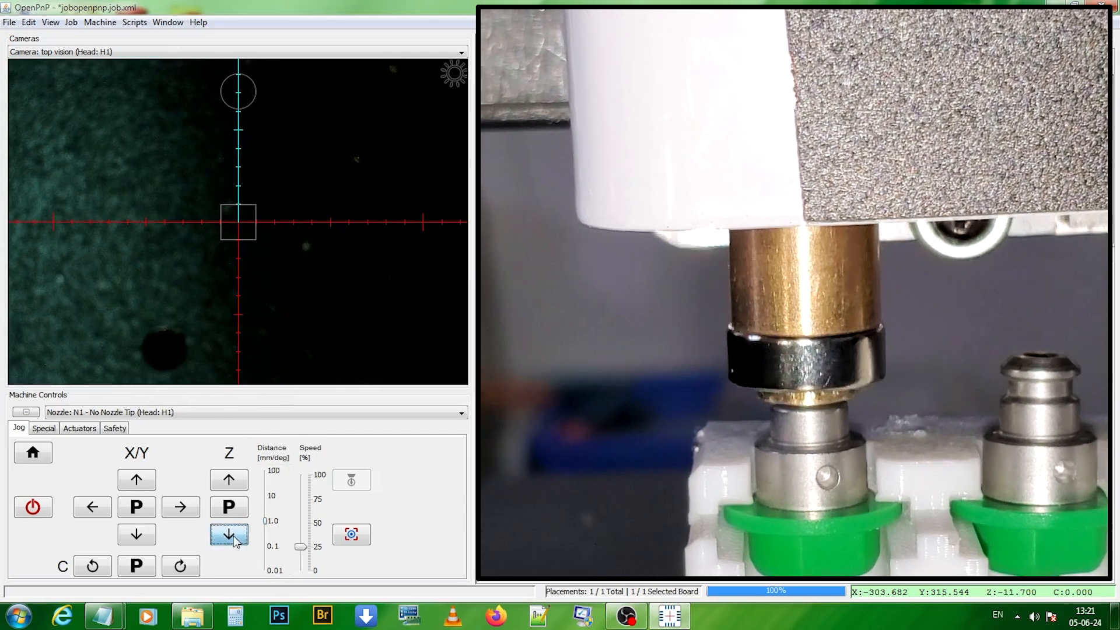
click(231, 535)
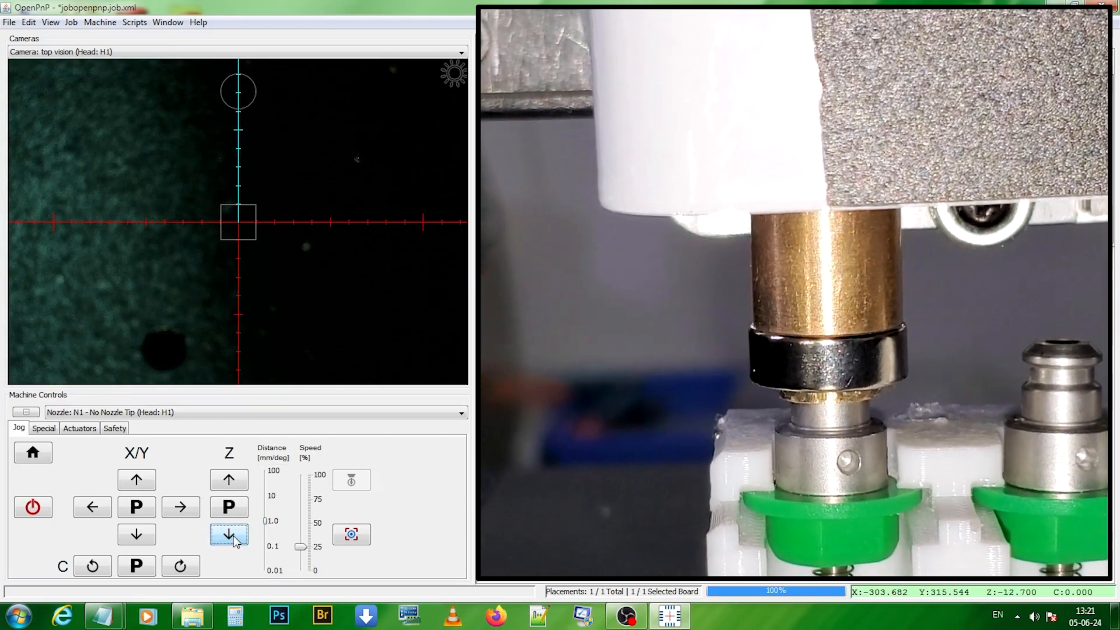
click(231, 535)
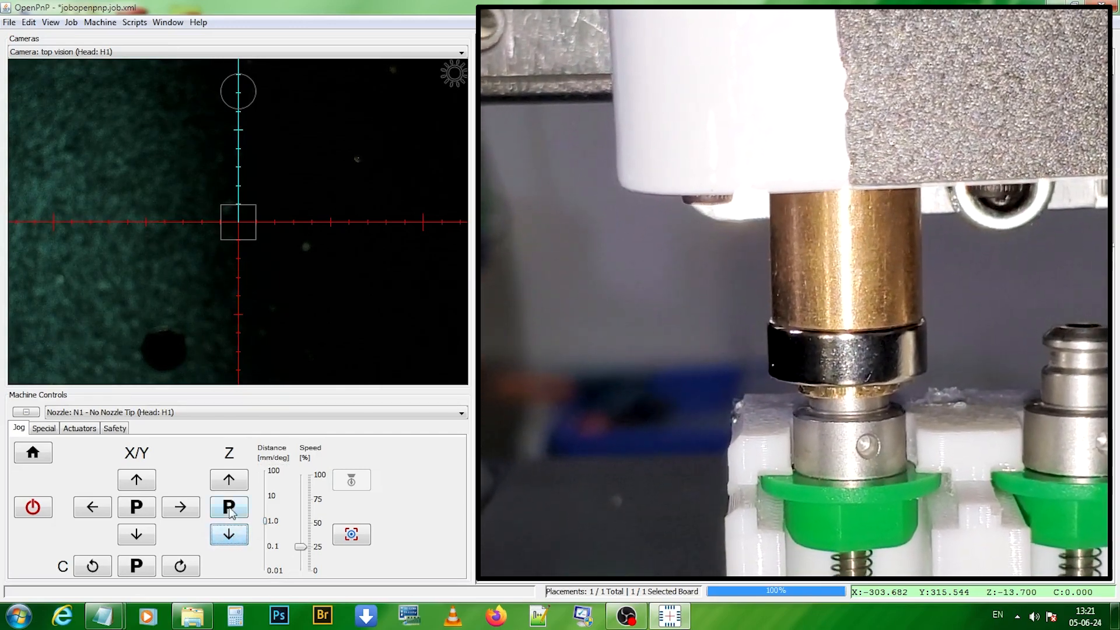
- Raise nozzle N1 clear of the tip to Z -10.7 and correct its X position to -303.482 with 0.1 mm jogs
click(242, 484)
click(244, 485)
click(244, 485)
click(244, 485)
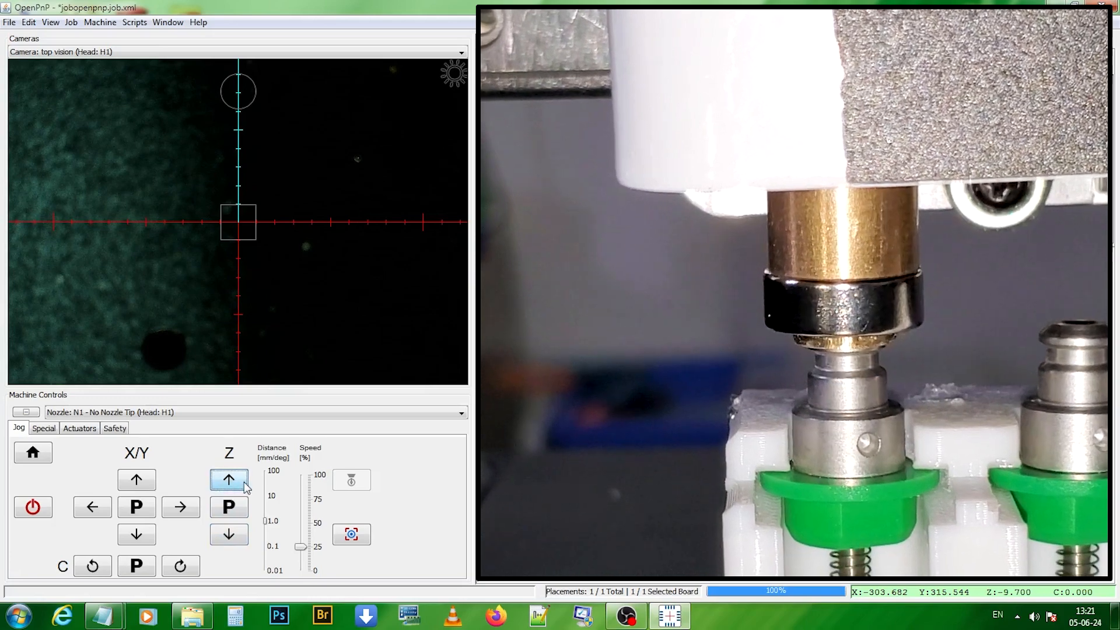
click(229, 534)
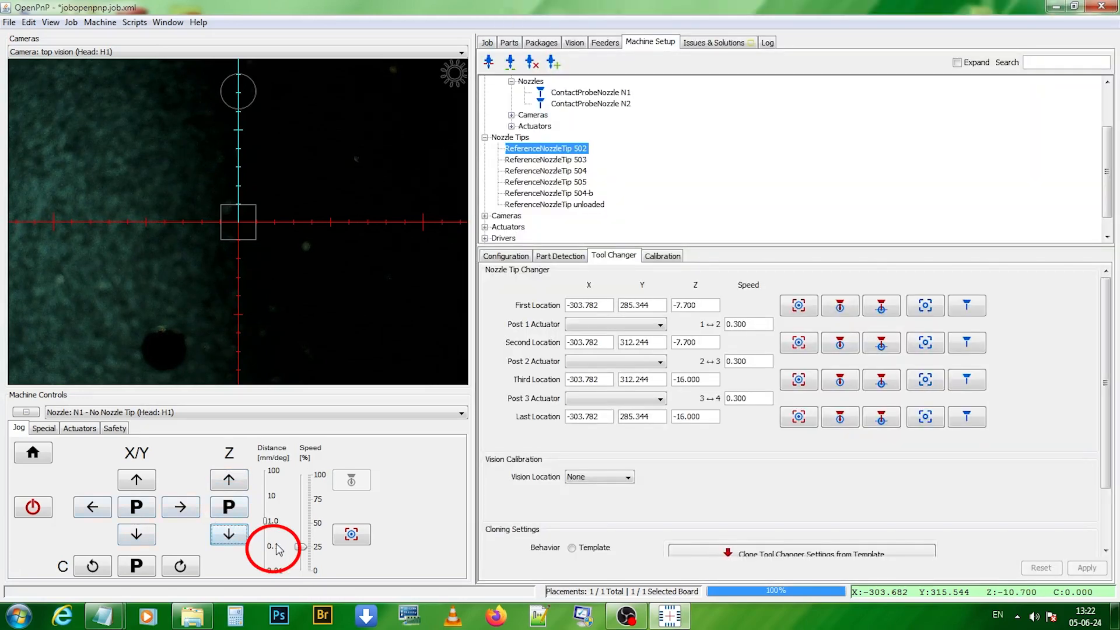
click(278, 550)
click(178, 507)
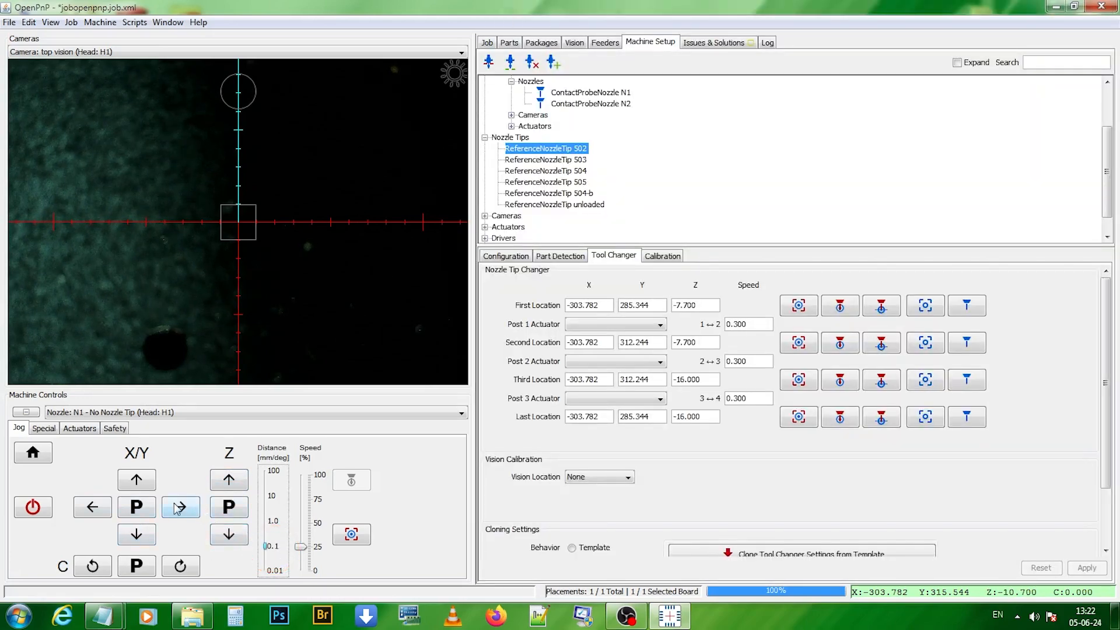
click(179, 507)
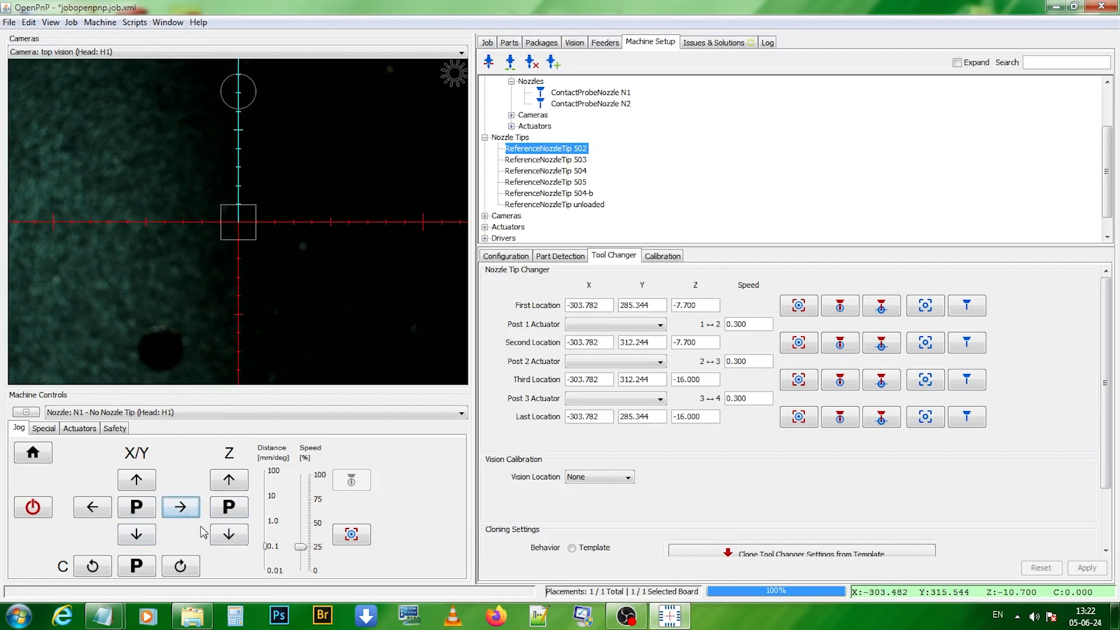
- Lower nozzle N1 onto tip 502 in 1 mm jogs down to Z -14.7
click(232, 534)
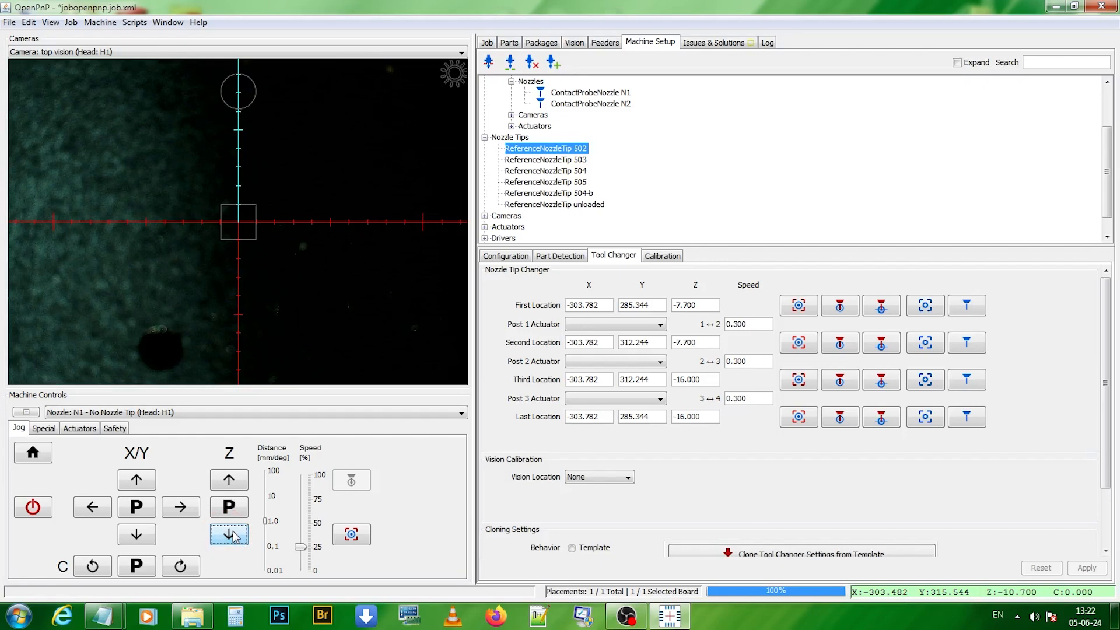
click(229, 535)
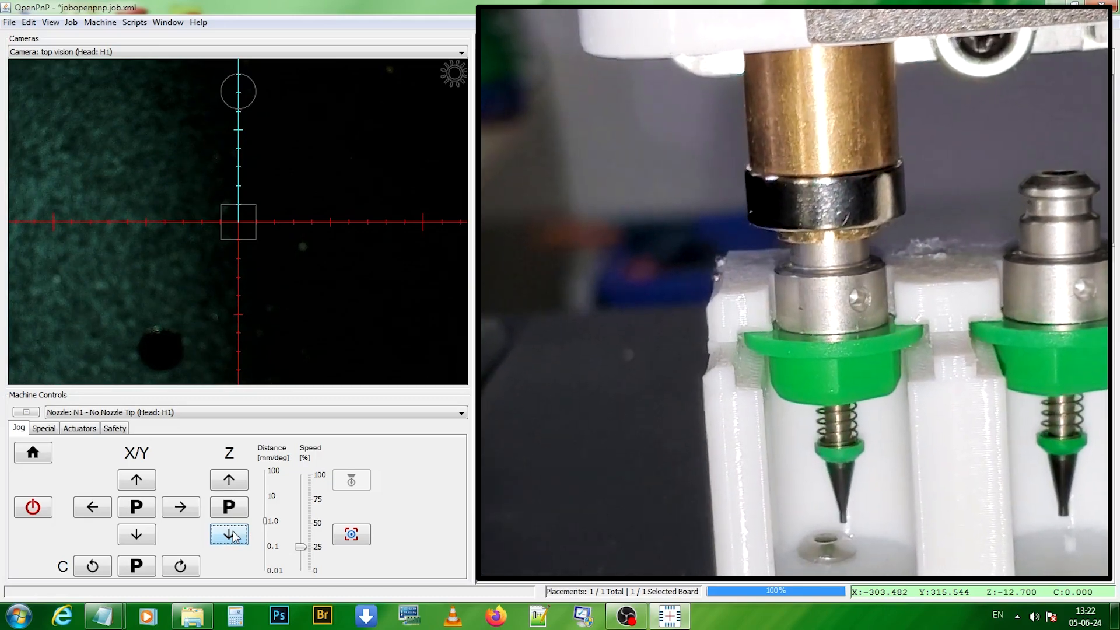
click(229, 535)
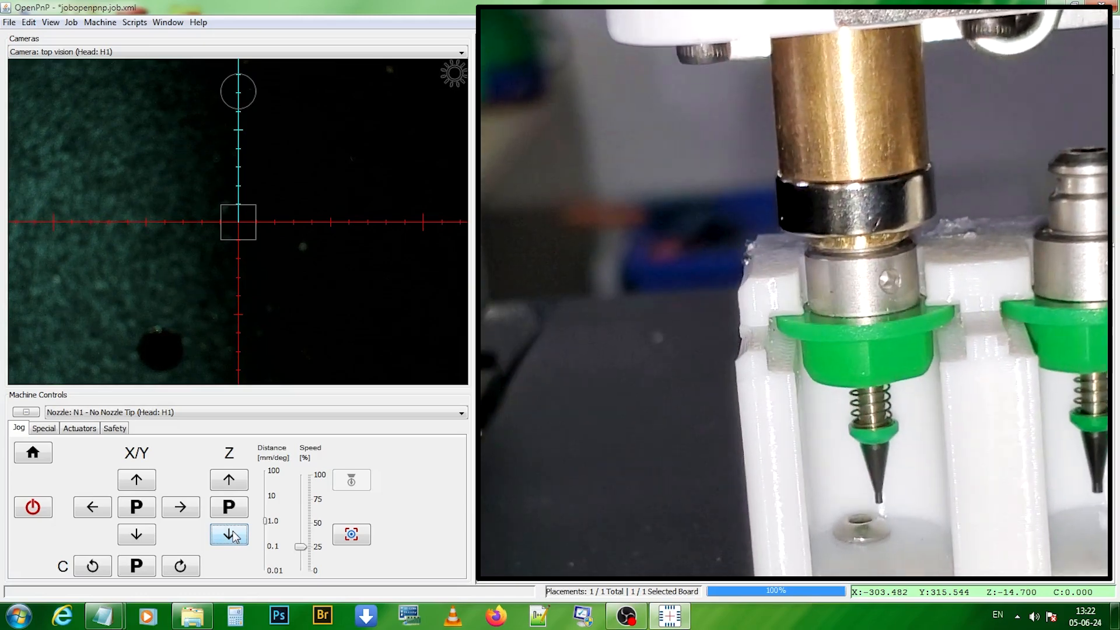
- Set the jog distance to 0.1 mm and seat nozzle N1 on the tip by lowering it to Z -15.4
click(265, 546)
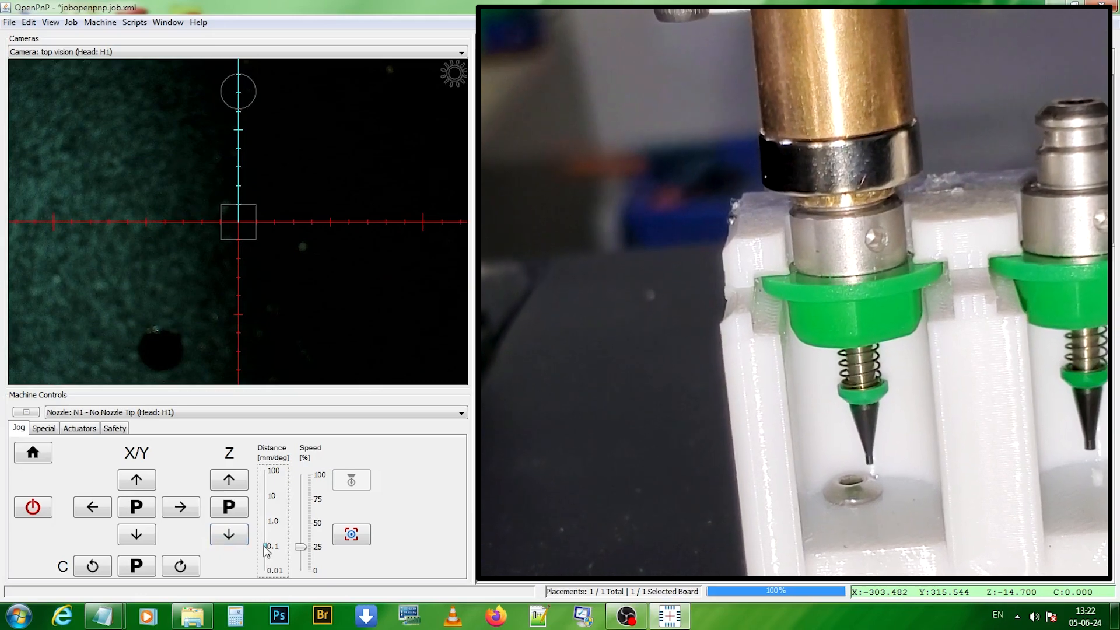
click(228, 535)
click(228, 535)
click(229, 536)
click(228, 535)
click(244, 542)
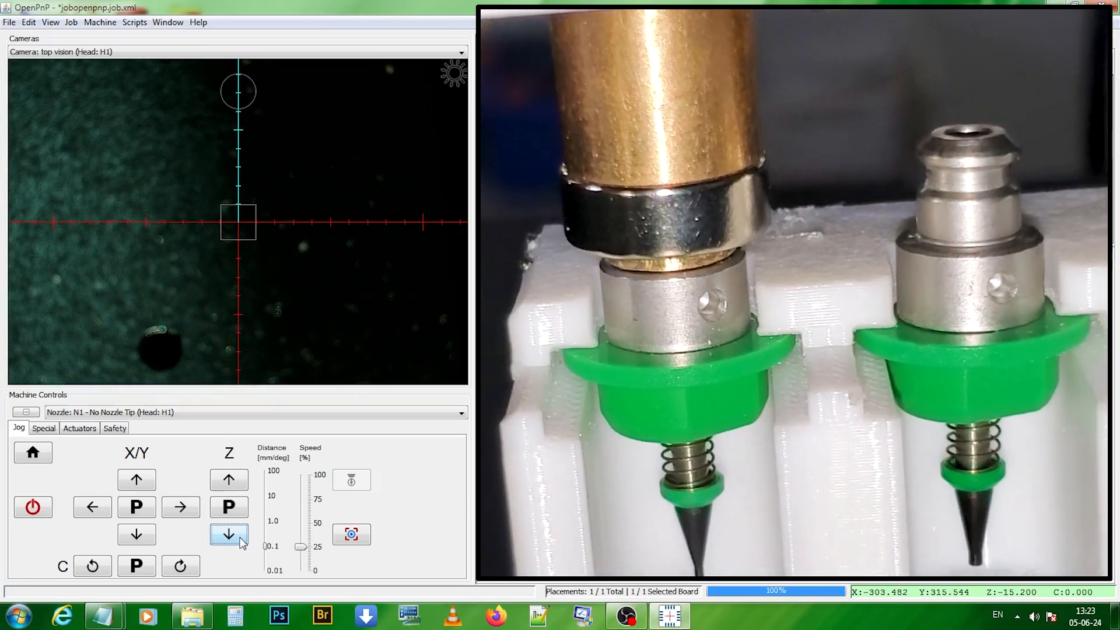
click(229, 535)
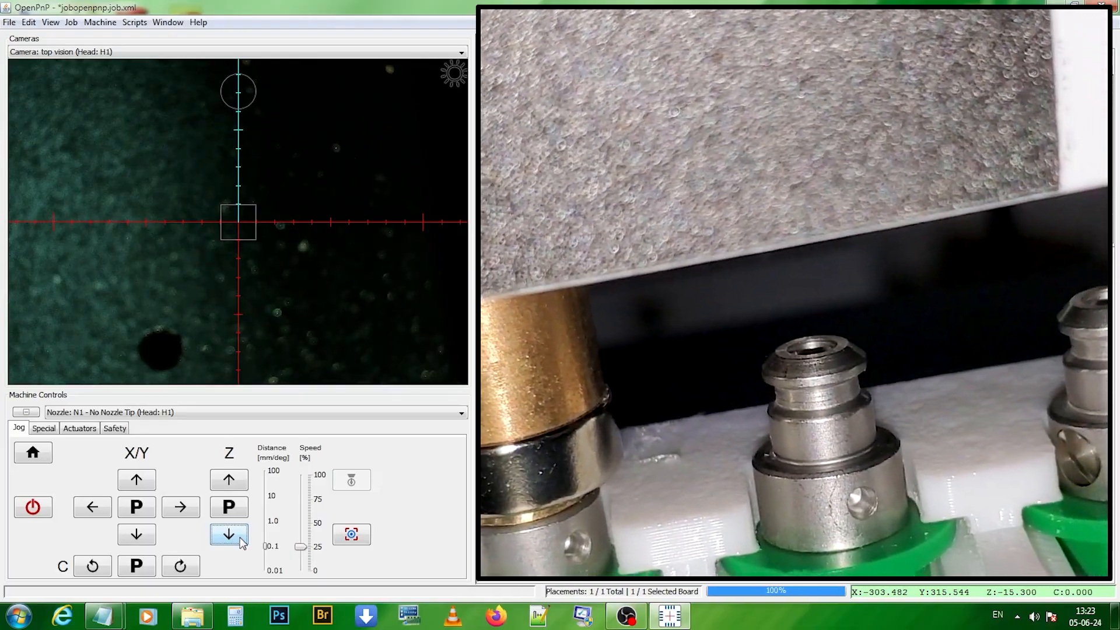
click(229, 534)
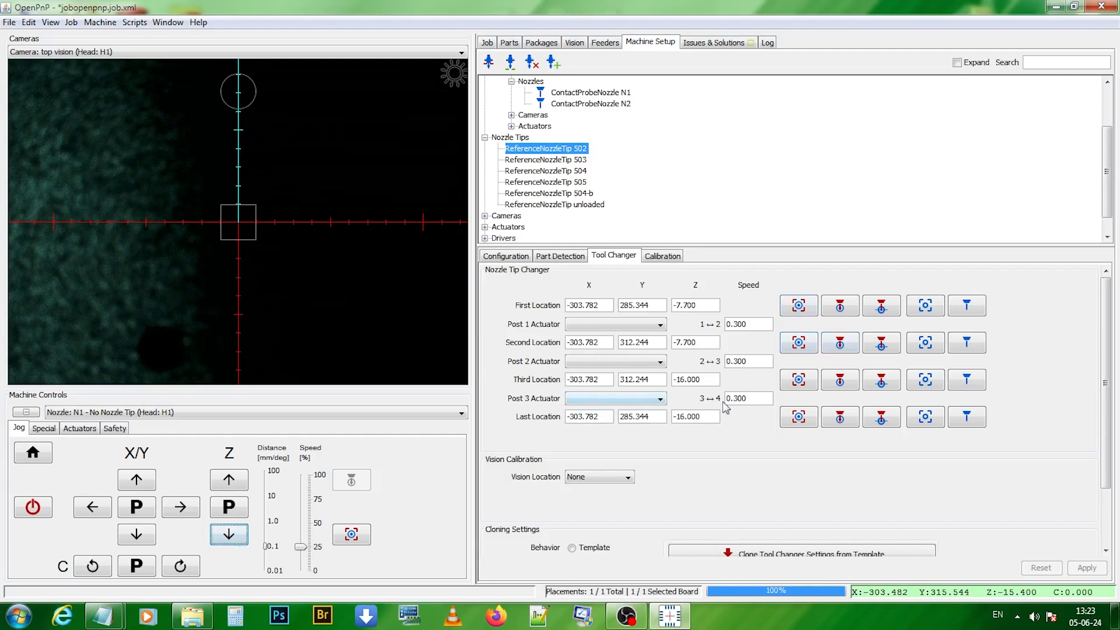
- Capture nozzle N1's position as tip 502's third location and apply its X value, -303.482, to the first, second and last locations too
click(968, 380)
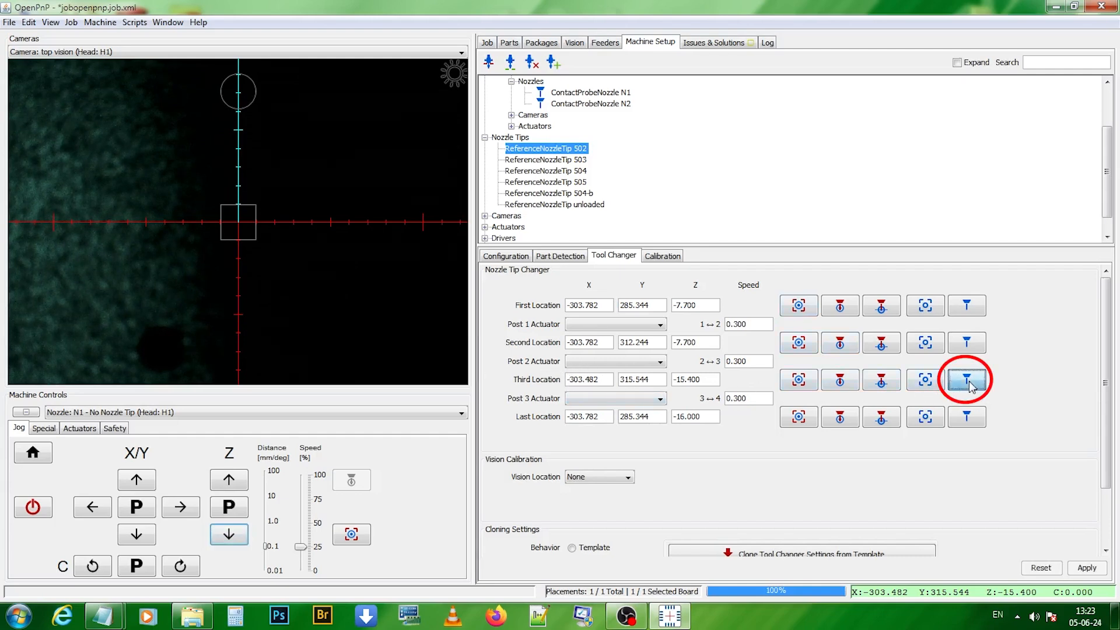
click(1087, 570)
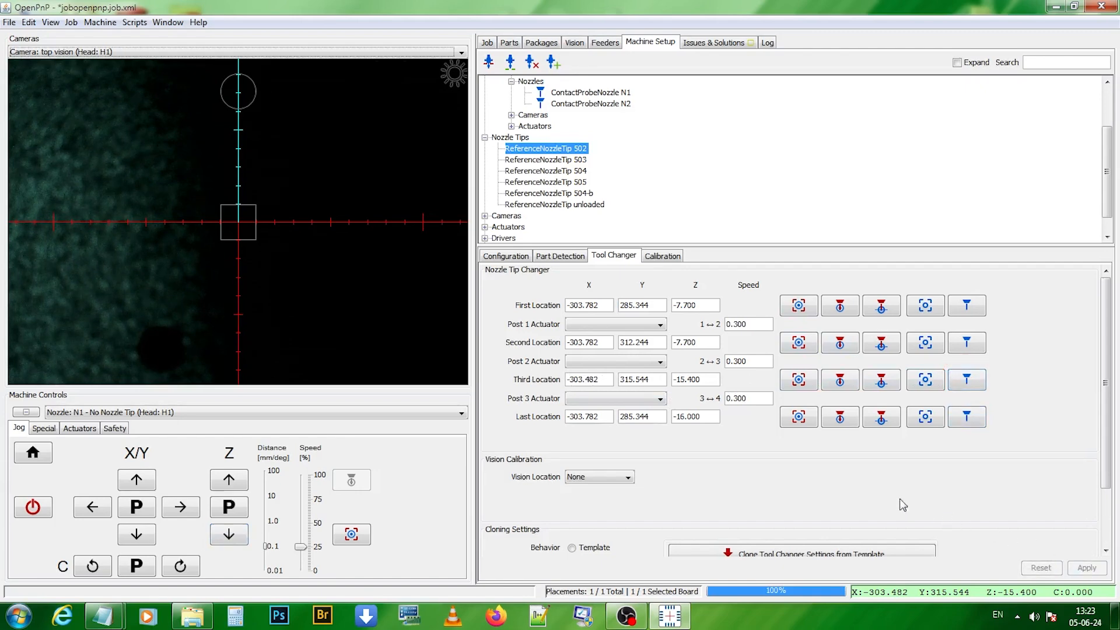
click(601, 380)
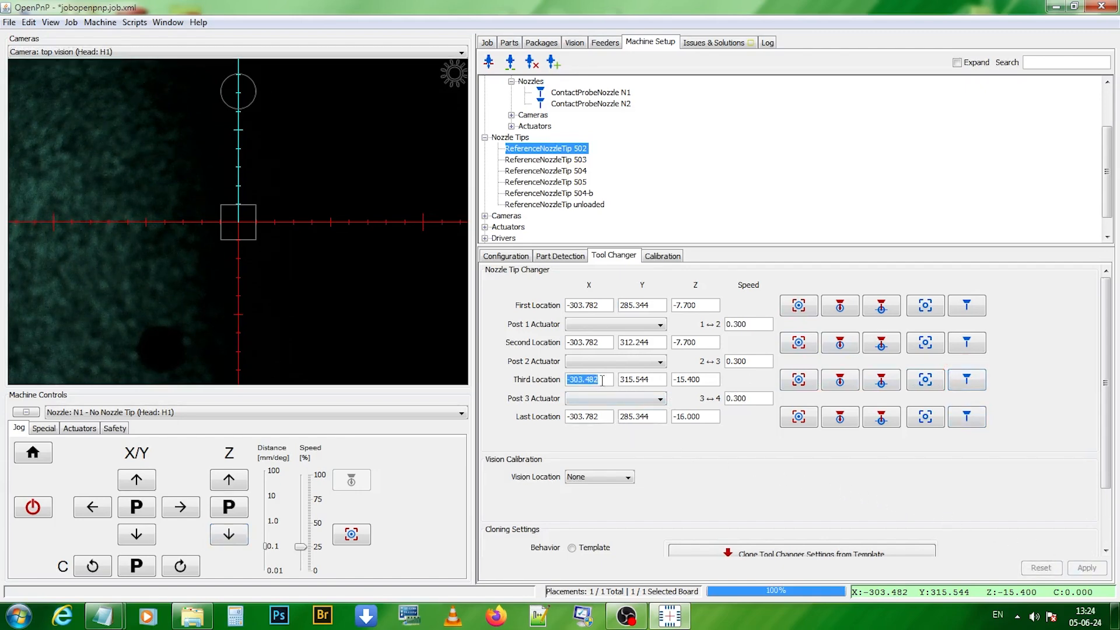
key(ctrl+c)
click(599, 415)
key(ctrl+v)
click(590, 342)
key(ctrl+v)
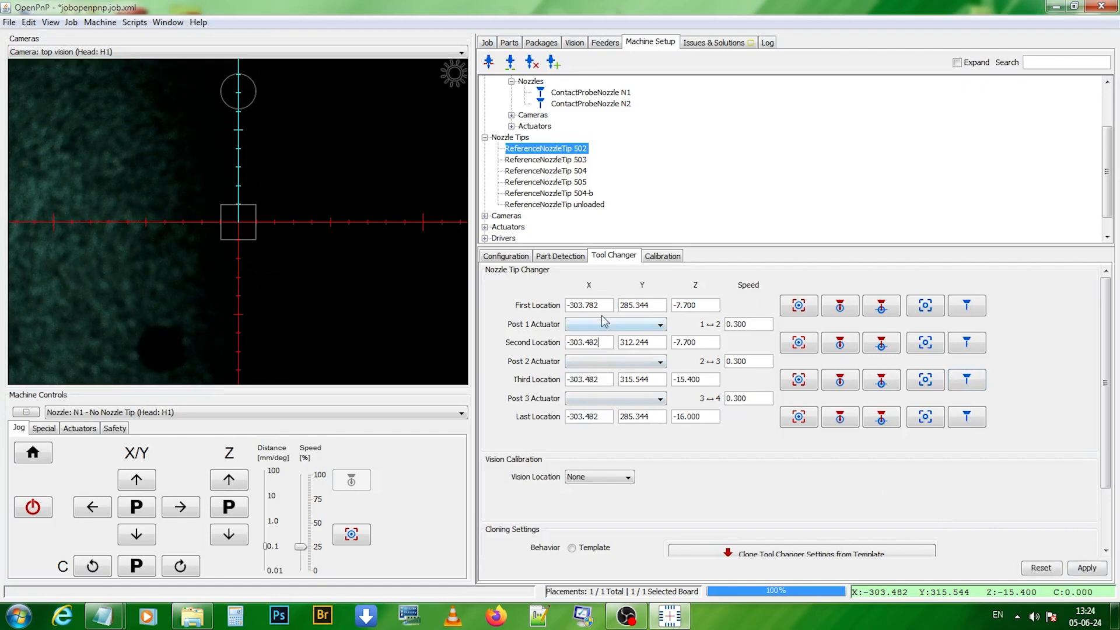
click(601, 306)
key(ctrl+v)
click(1086, 568)
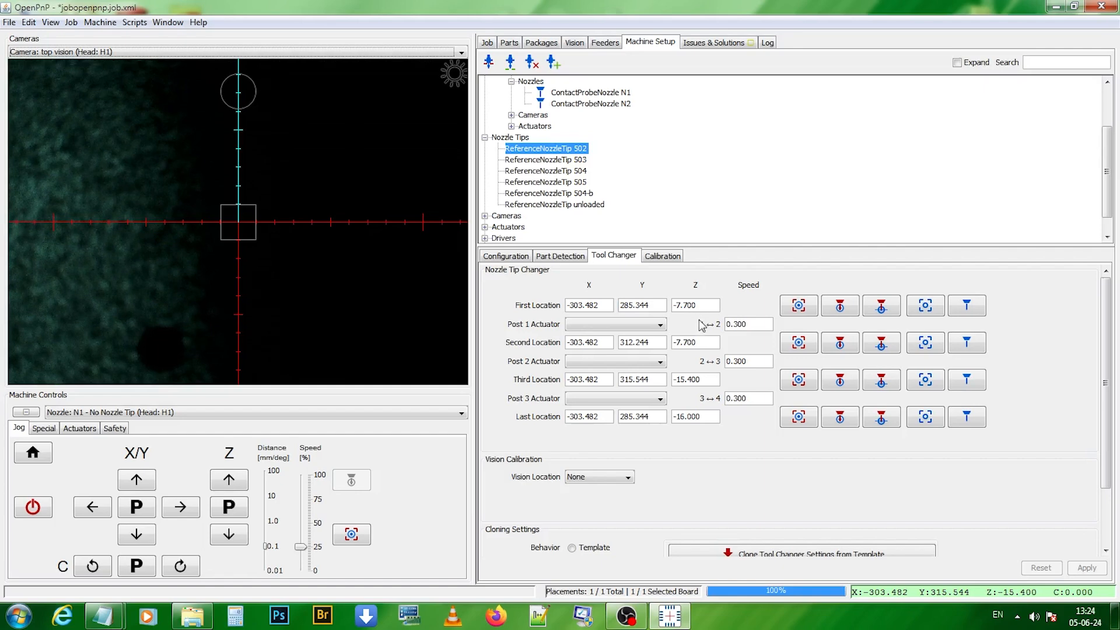
- Copy the third location's Y value, 315.544, to the second location and apply the change
double_click(653, 380)
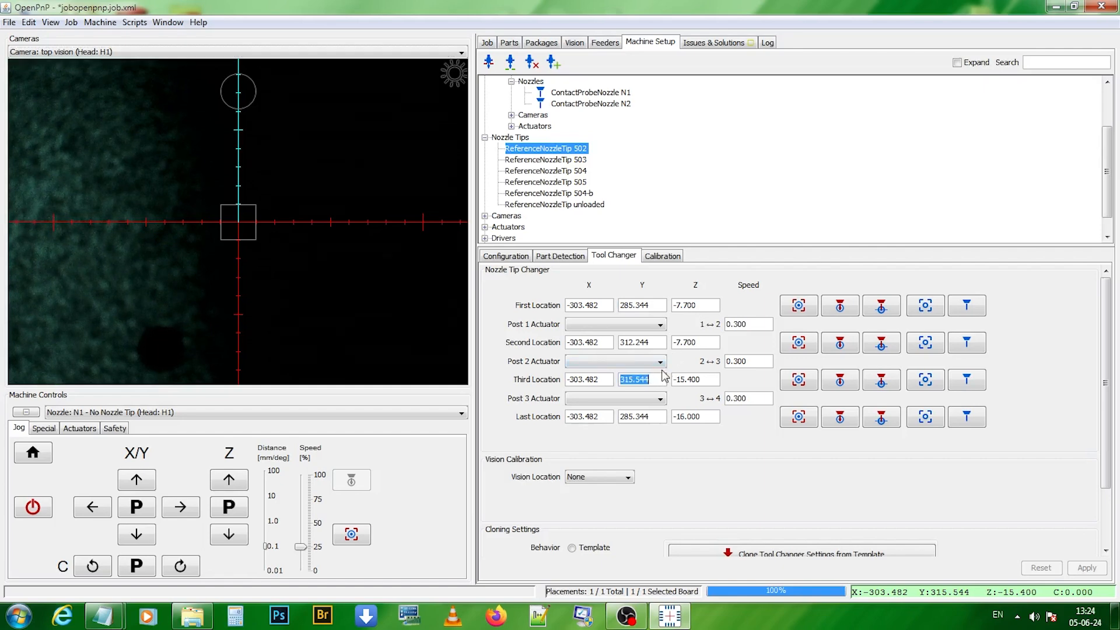
double_click(651, 345)
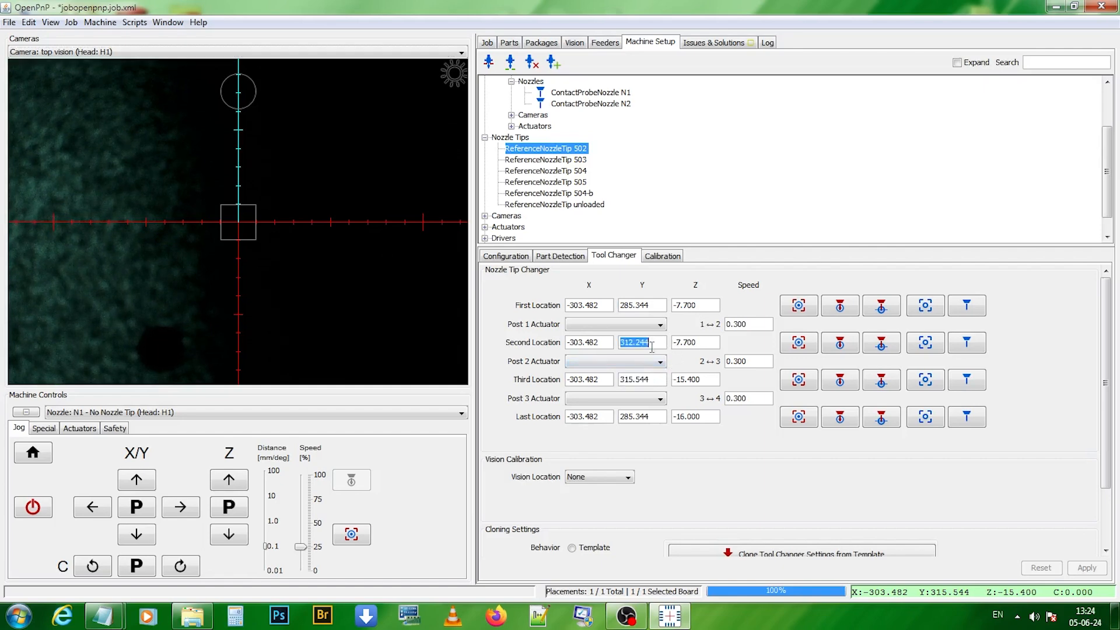
key(ctrl+v)
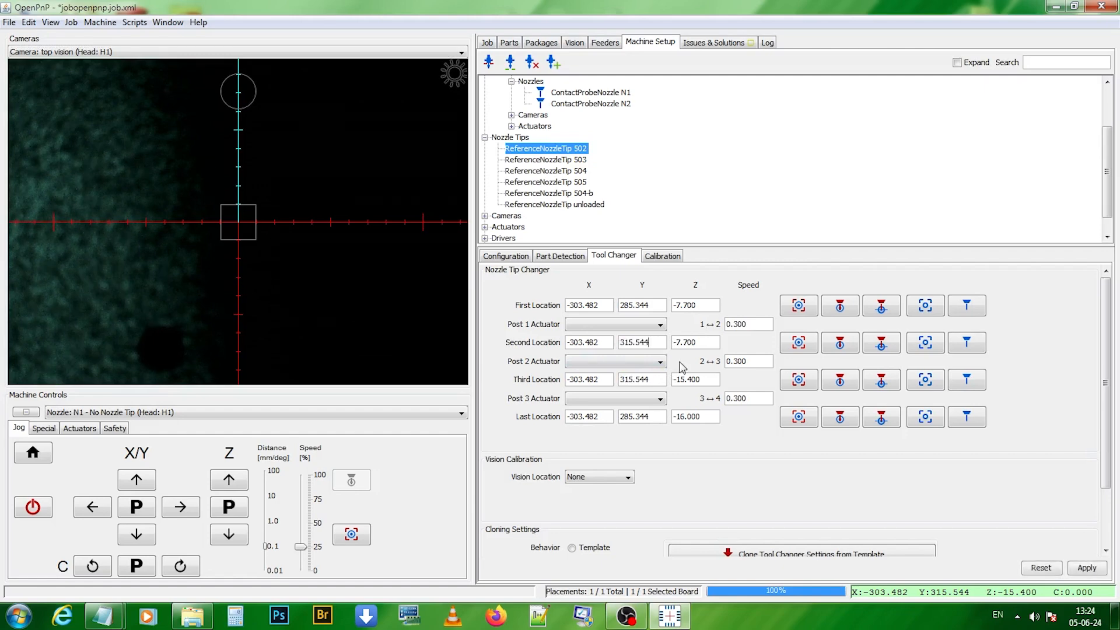
click(1085, 569)
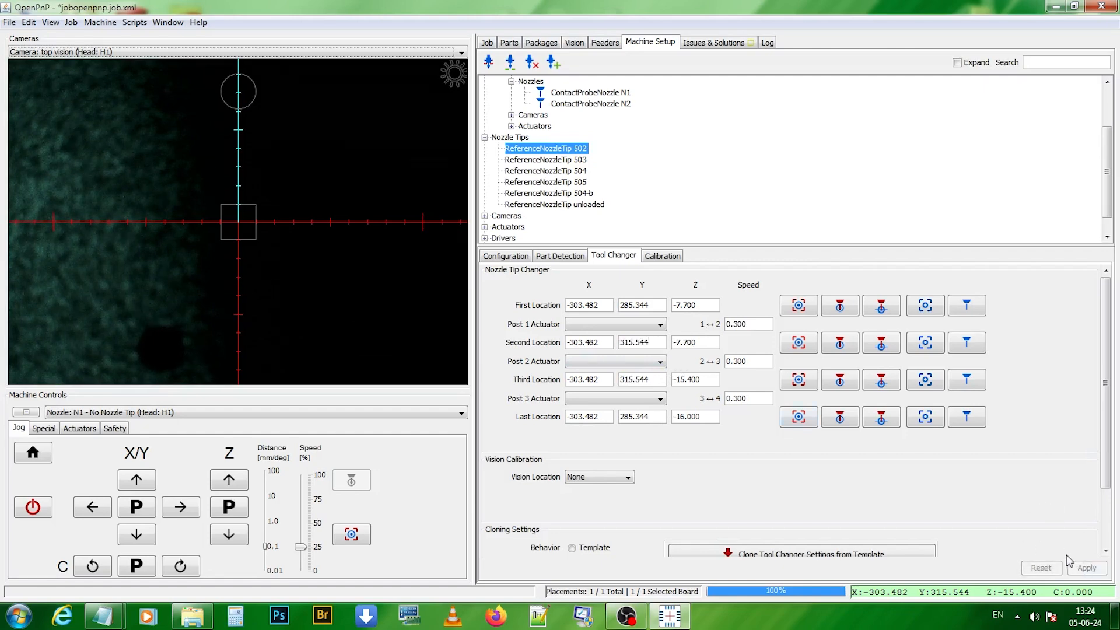
- Copy the third location's Z value, -15.400, to the last location and apply the change
double_click(711, 382)
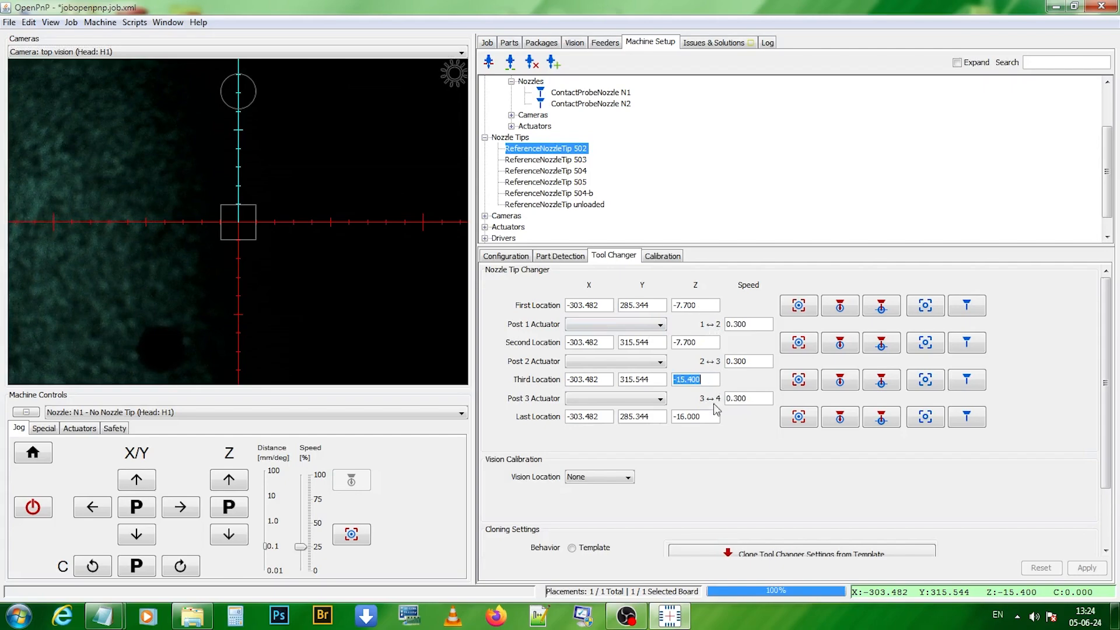
double_click(693, 416)
key(ctrl+v)
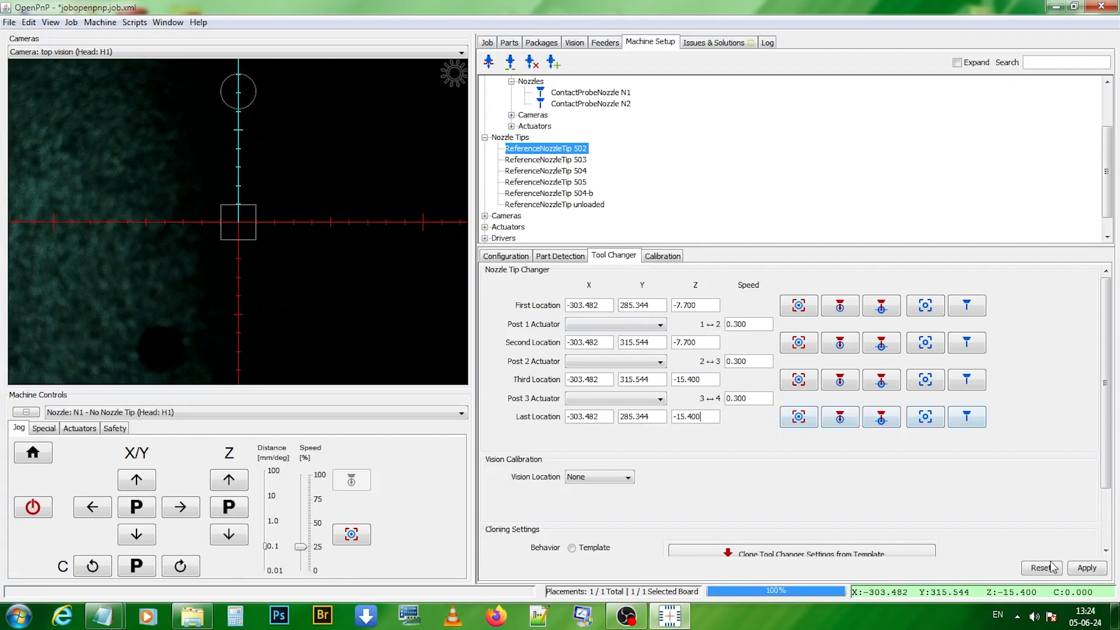
click(1086, 567)
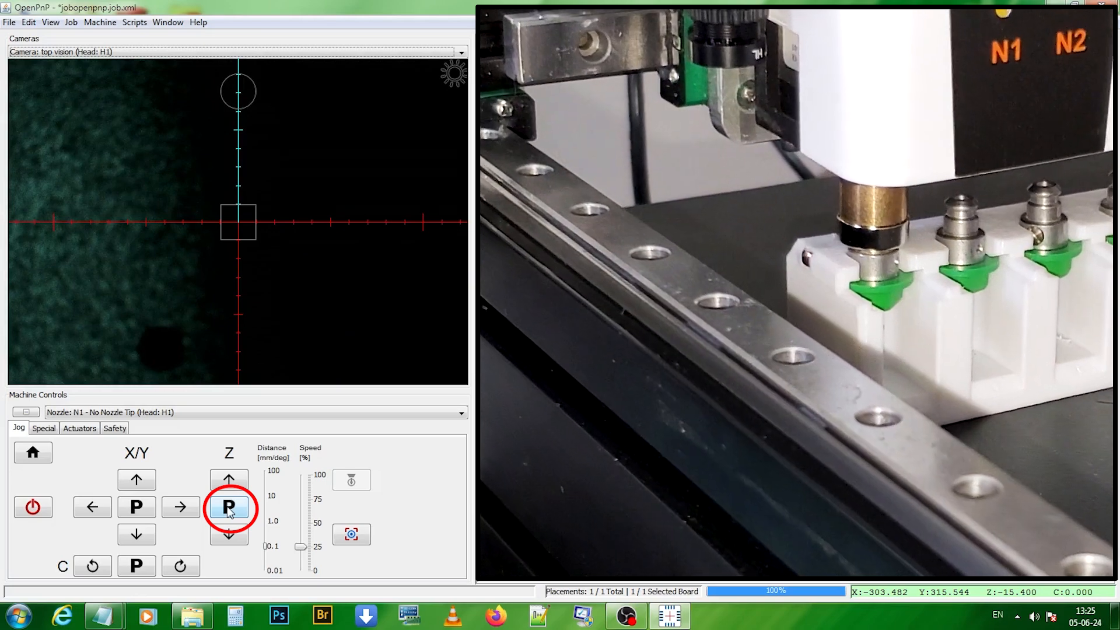
- Retract nozzle N1 in Z and move it to tip 502's first location and on to its second location
click(229, 507)
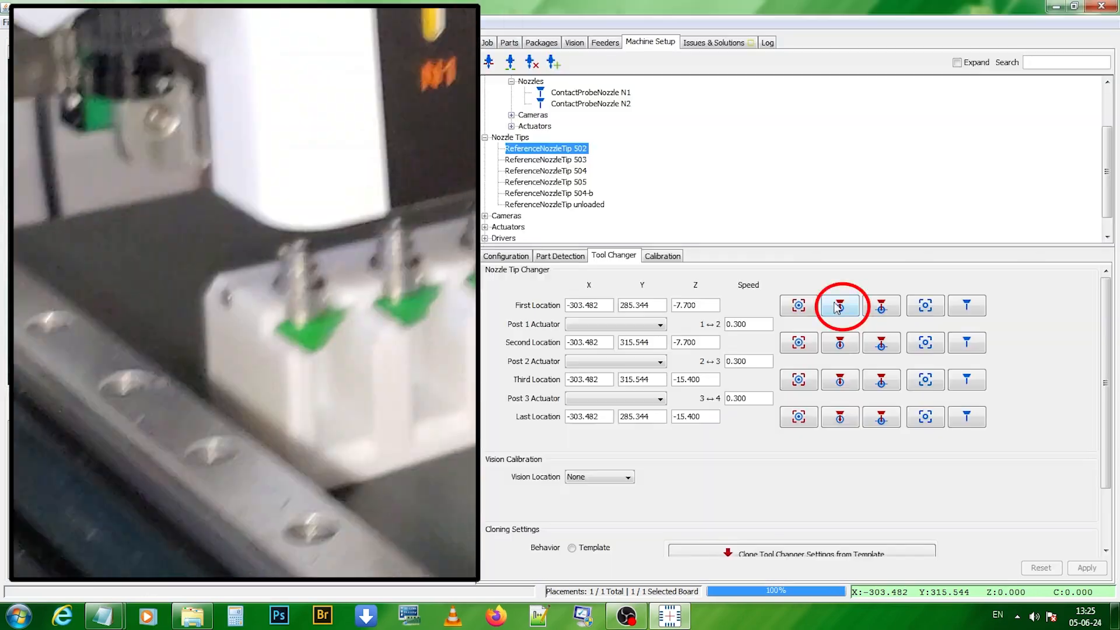
click(838, 307)
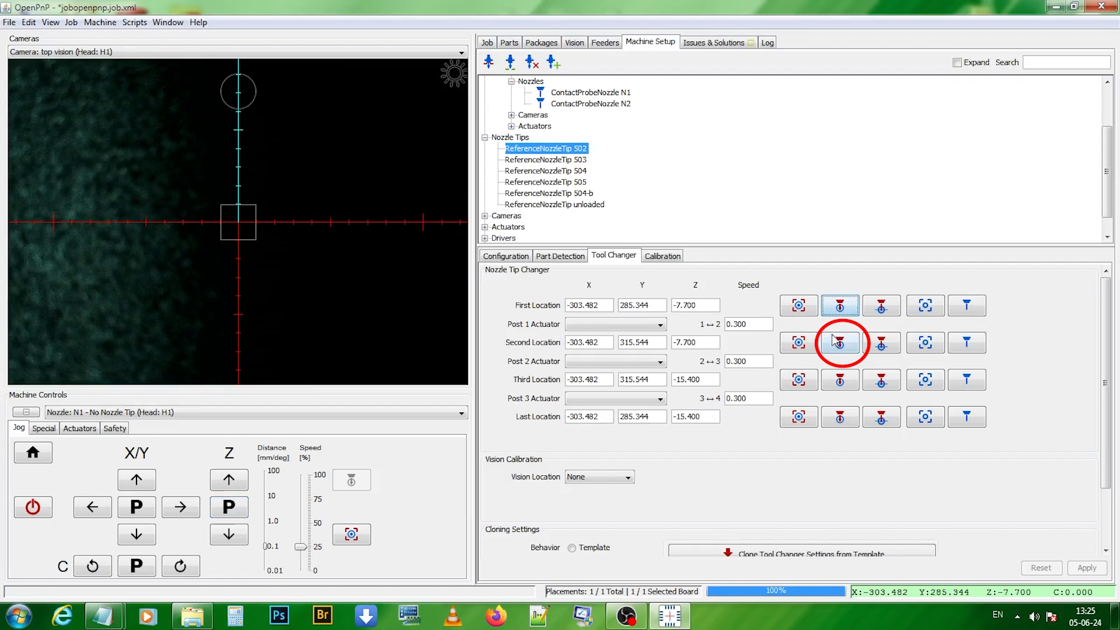
click(837, 341)
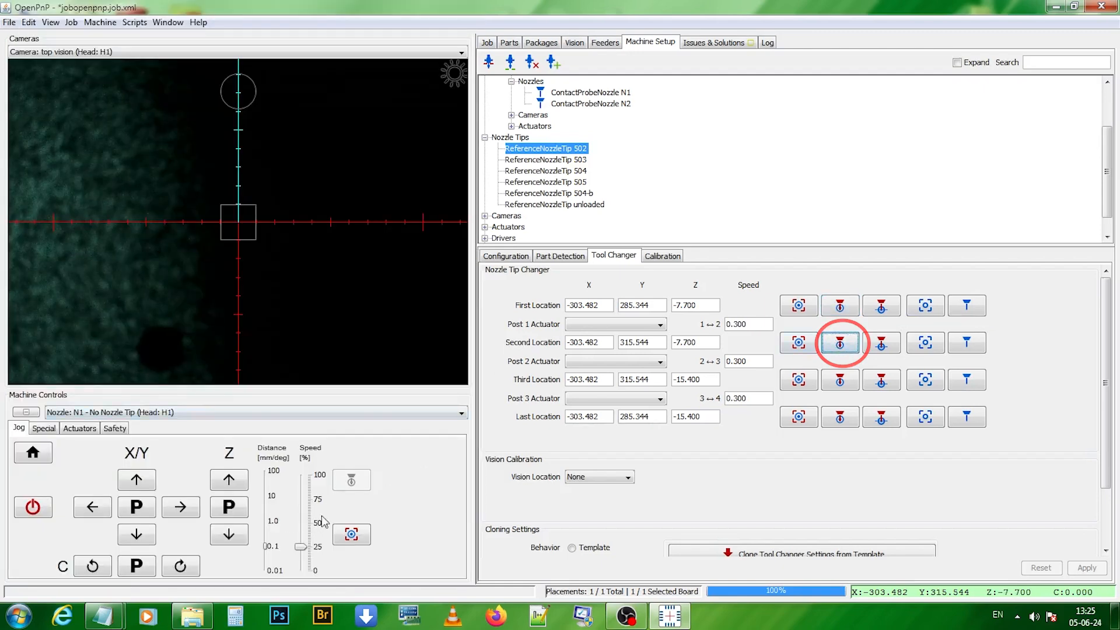
- Set the jog distance to 1.0 mm and lower nozzle N1 onto tip 502 to Z -14.700
click(302, 535)
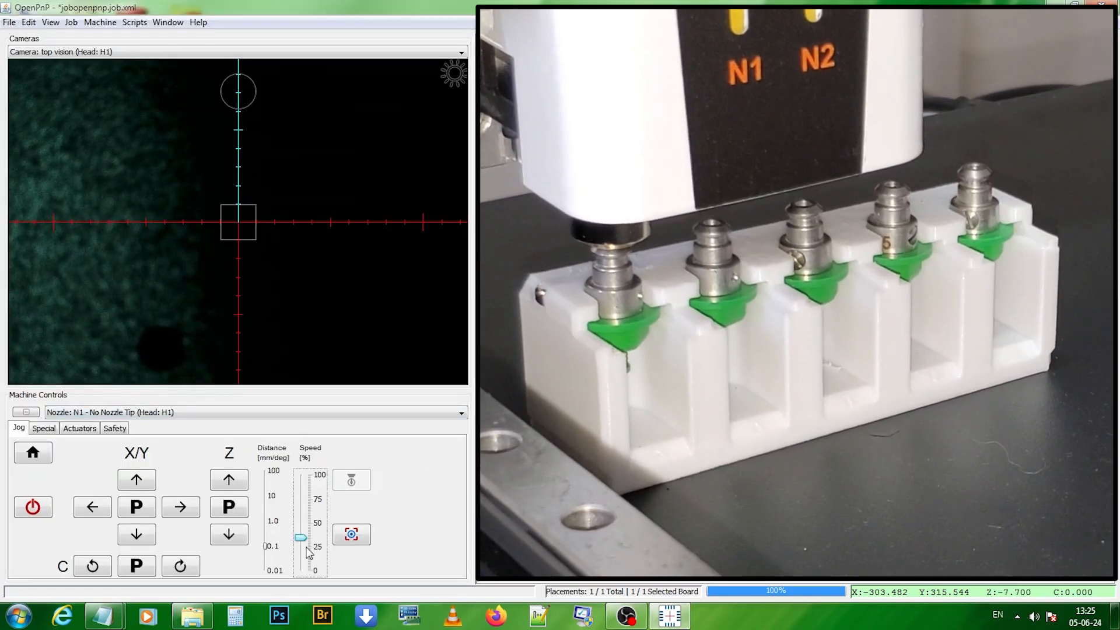
click(305, 547)
click(266, 526)
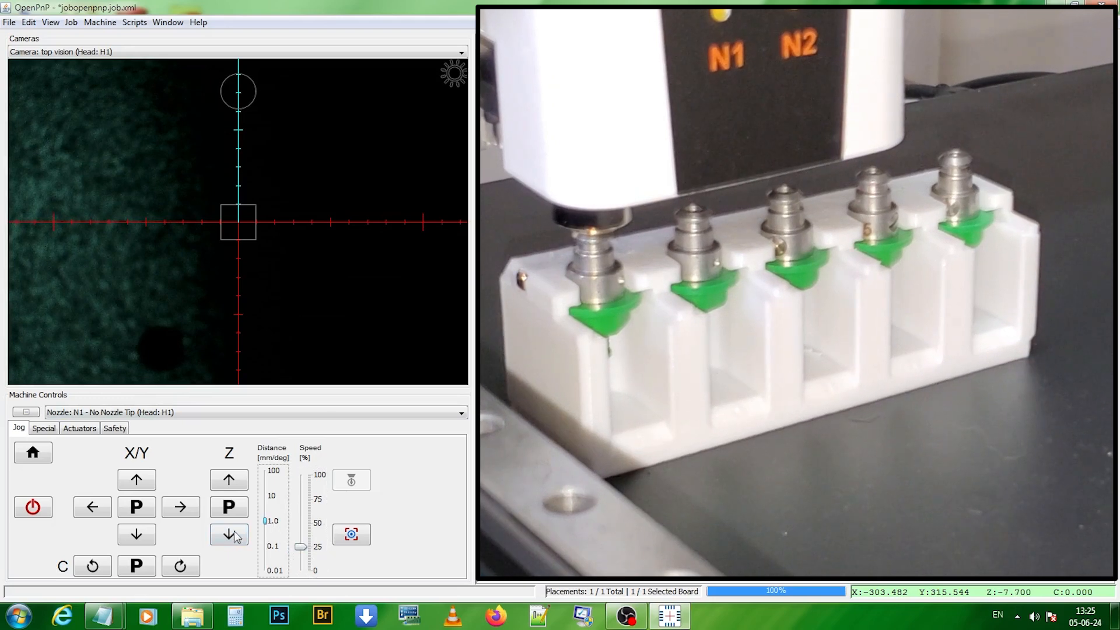
click(228, 535)
click(228, 535)
click(228, 535)
click(228, 535)
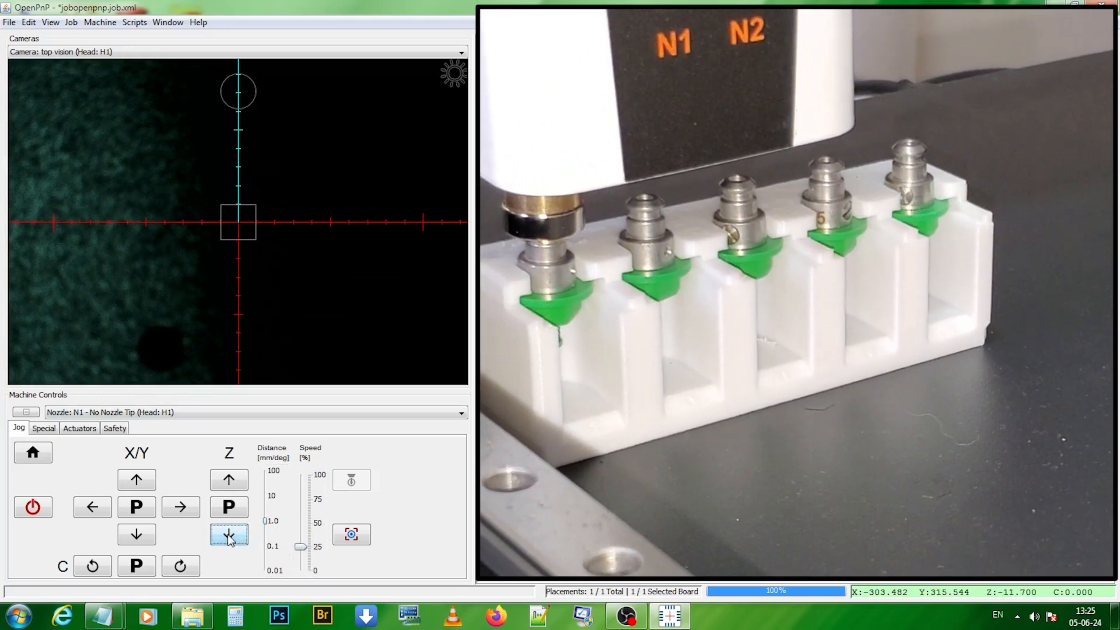
click(228, 535)
click(228, 536)
click(228, 535)
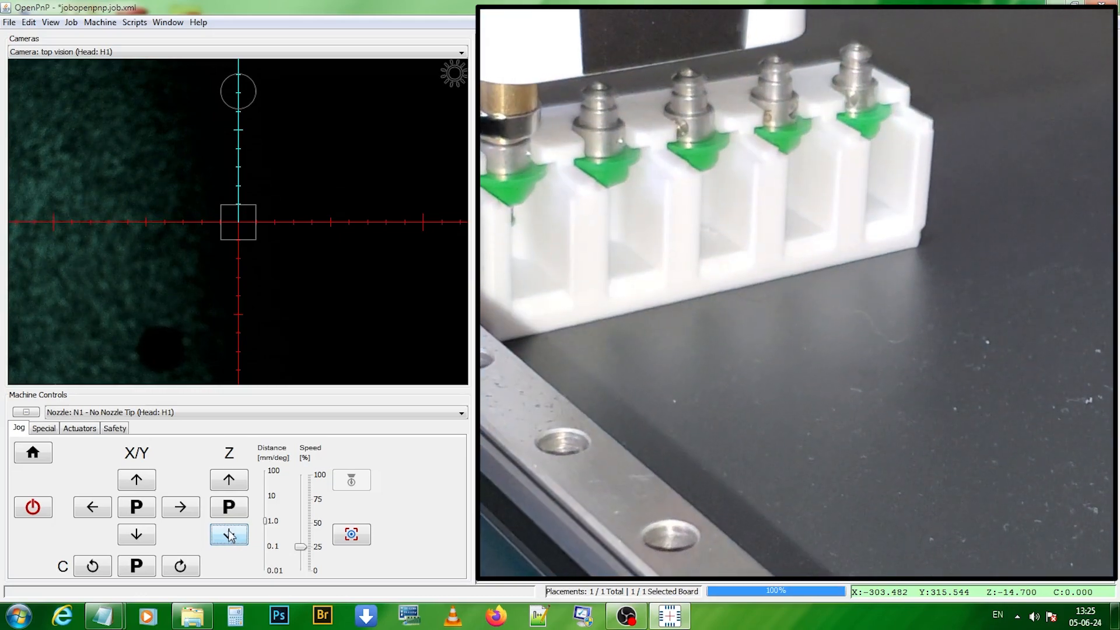
- Return nozzle N1 to tip 502's first location and test unloading the nozzle tip
click(229, 507)
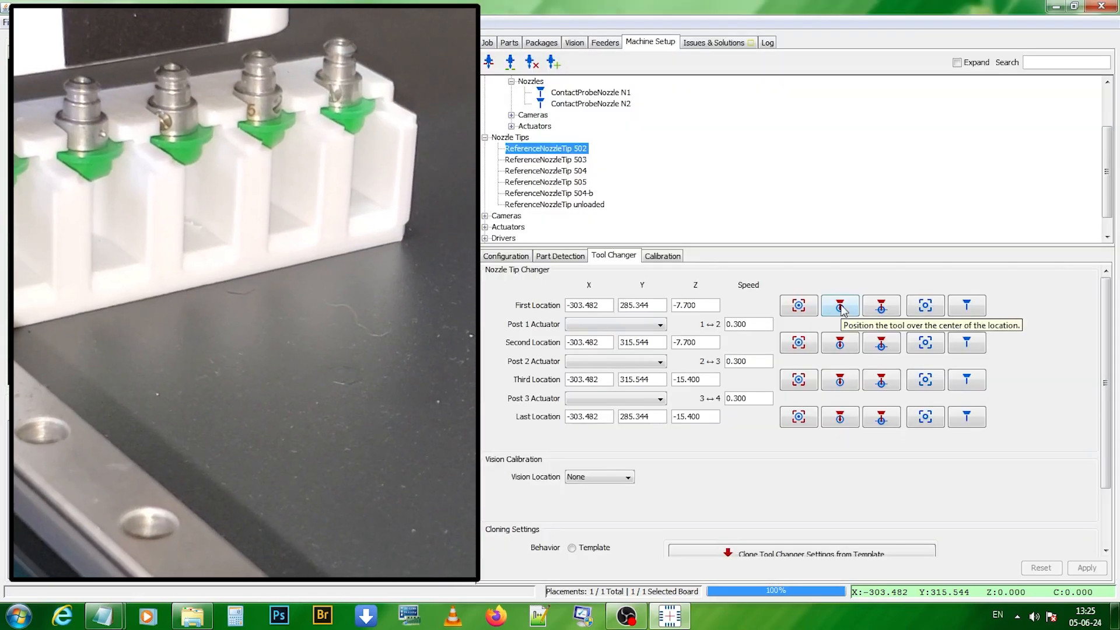
click(840, 306)
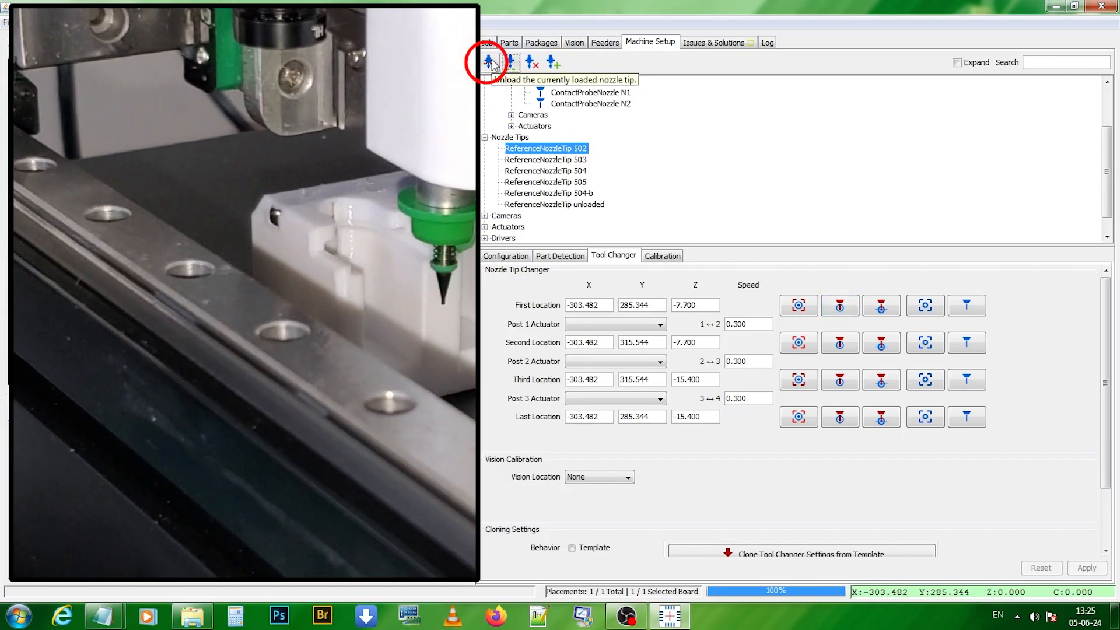
click(490, 62)
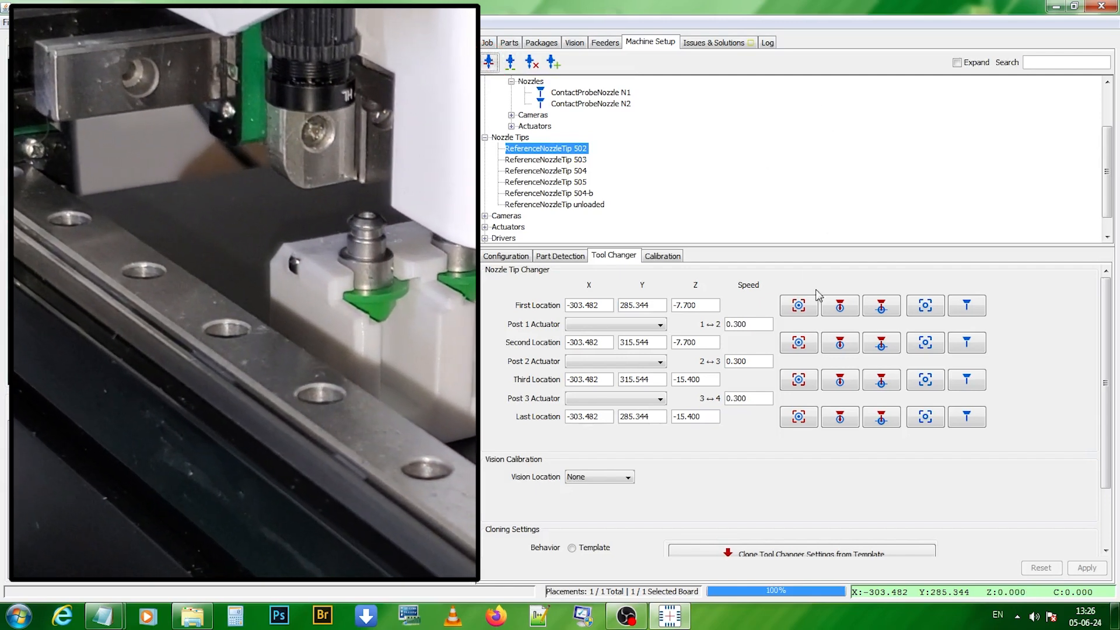
- Position nozzle N1 at tip 502's first location and jog it 20 mm in positive X to the neighbouring slot
click(841, 309)
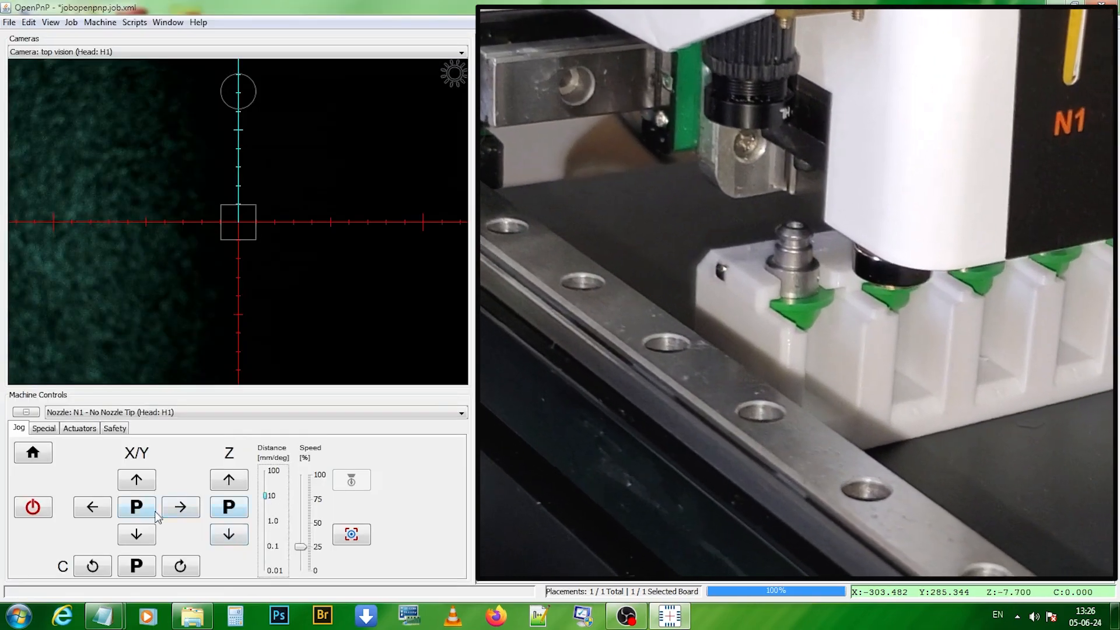
click(180, 508)
click(180, 508)
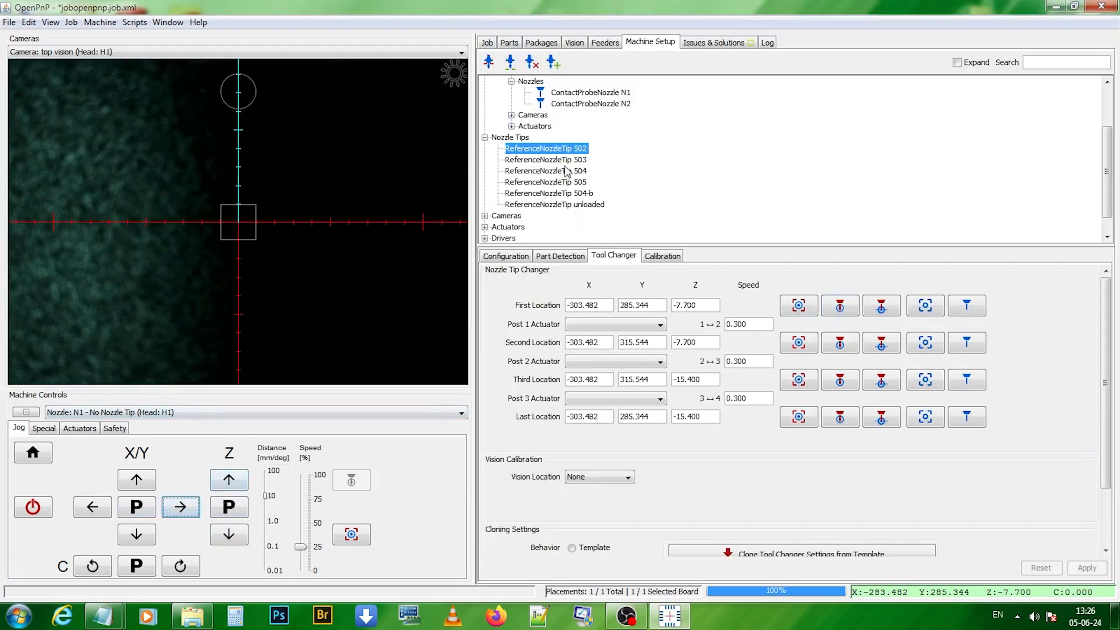
- Capture nozzle N1's current position as tip 503's first location and apply it
click(580, 161)
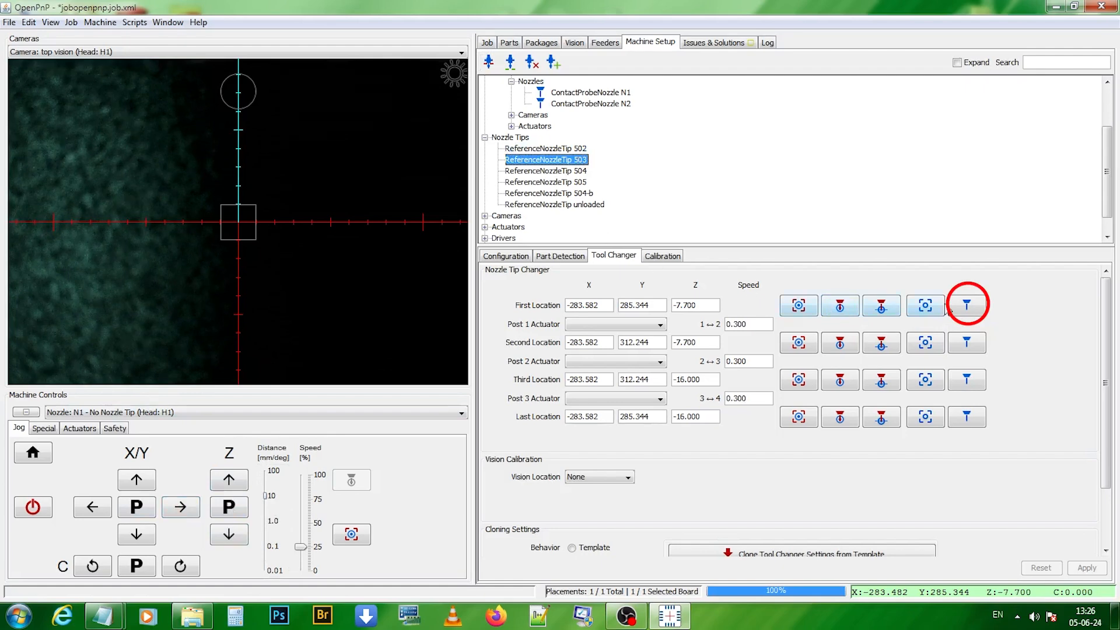
click(968, 306)
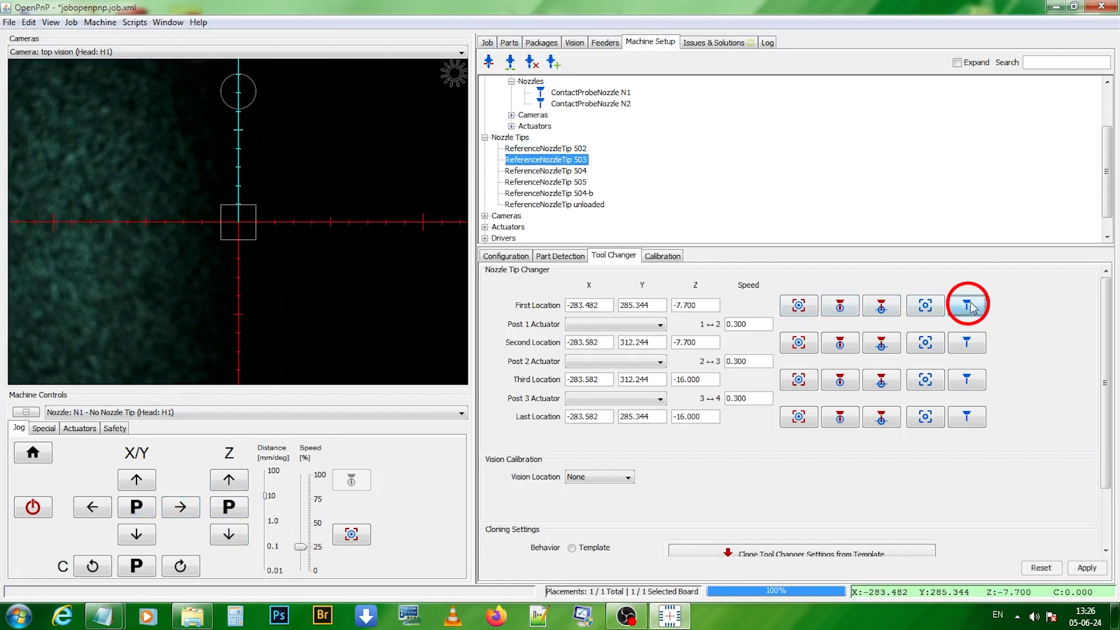
click(1086, 568)
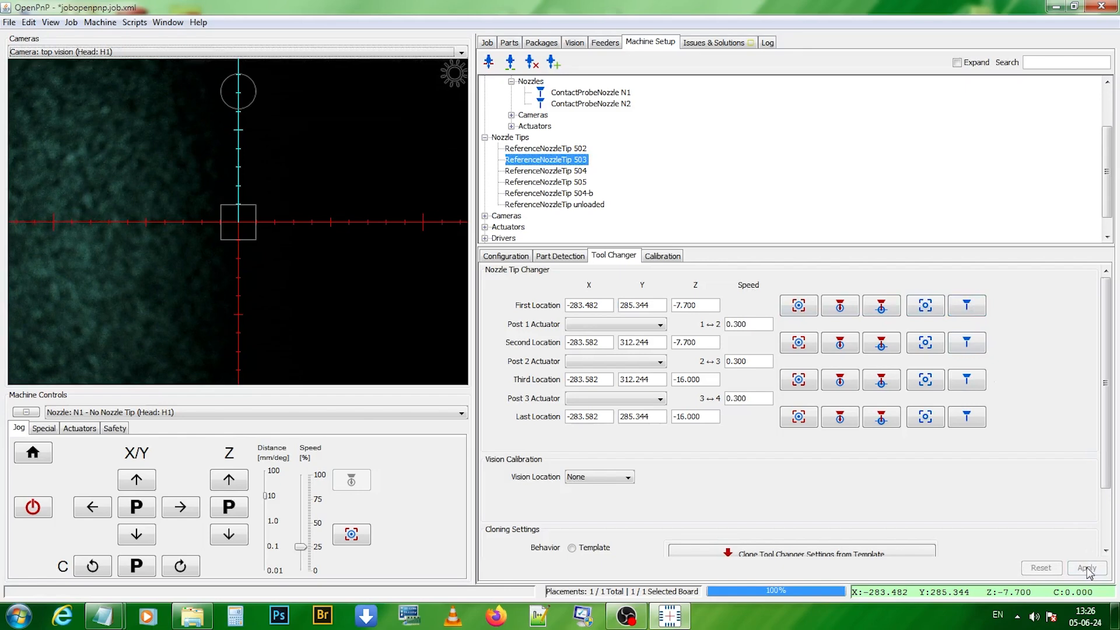
- Set the Y value of tip 503's second and third locations to tip 502's 315.544 and apply the change
click(579, 150)
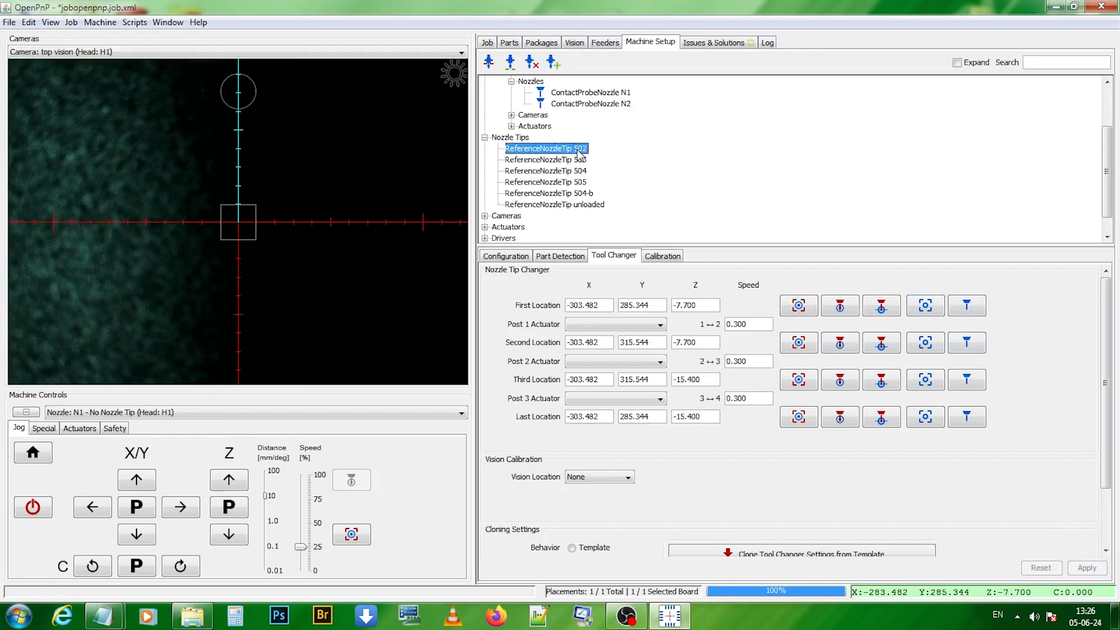
click(657, 342)
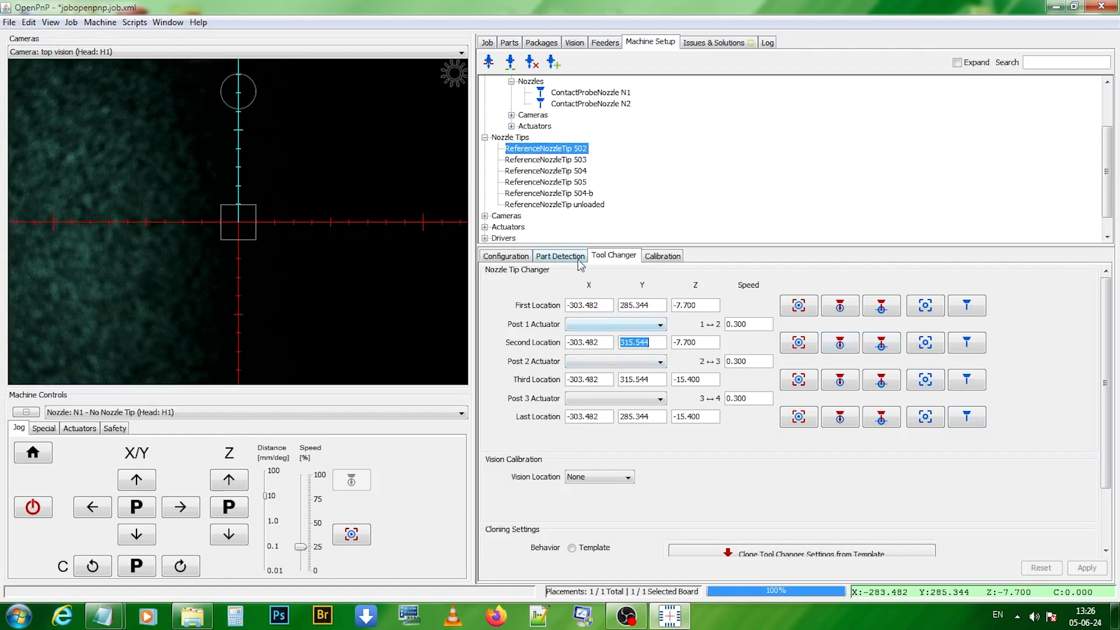
click(569, 163)
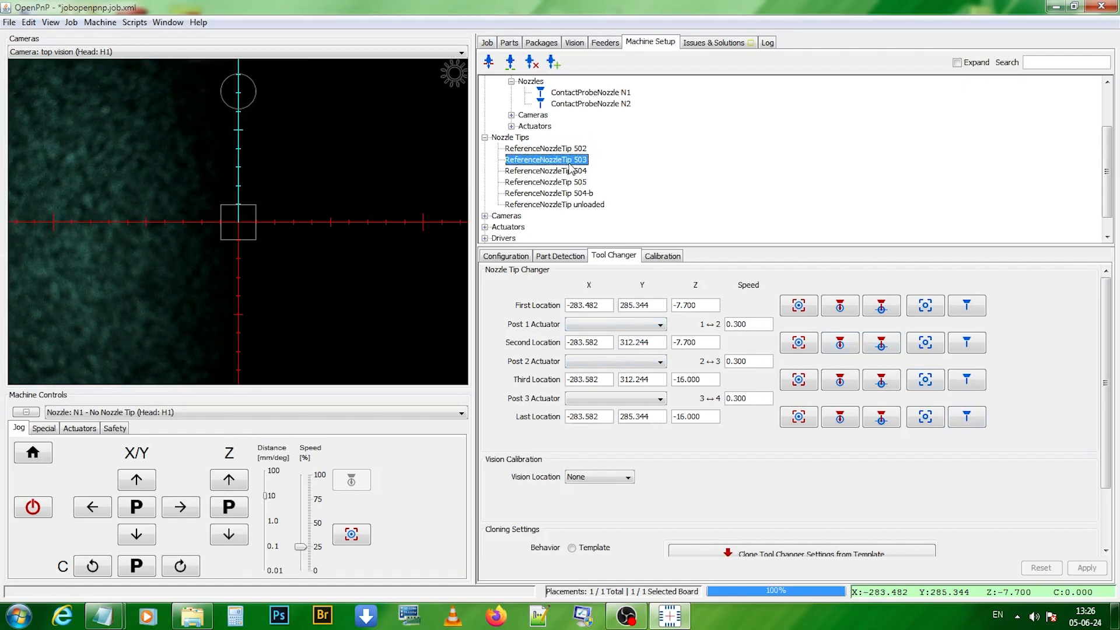
click(639, 343)
text(315.544)
click(638, 379)
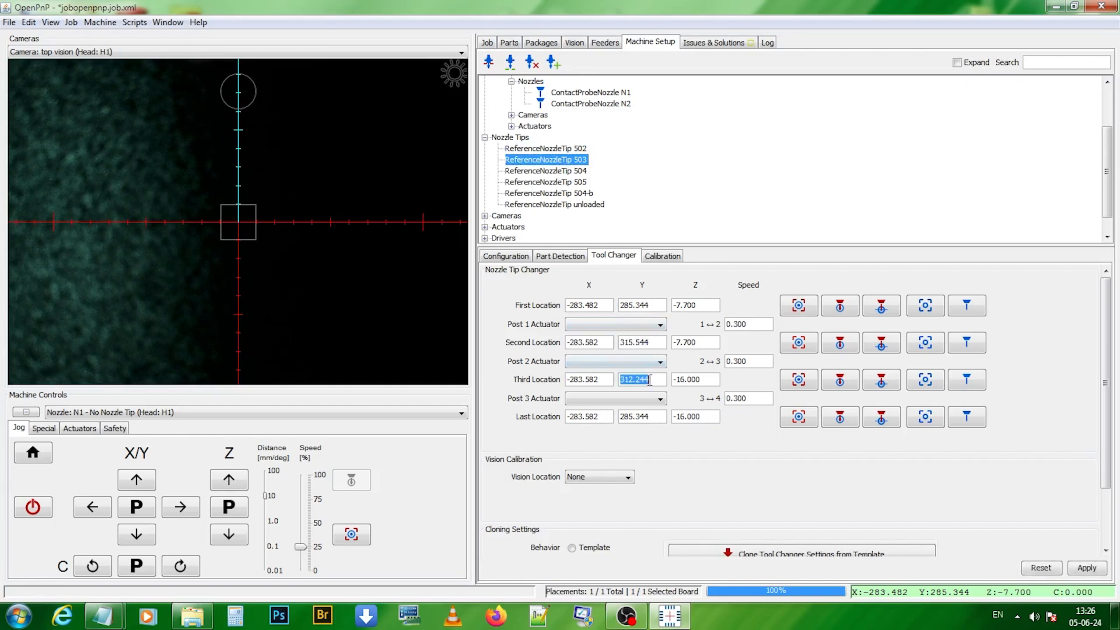
text(315.544)
click(1086, 568)
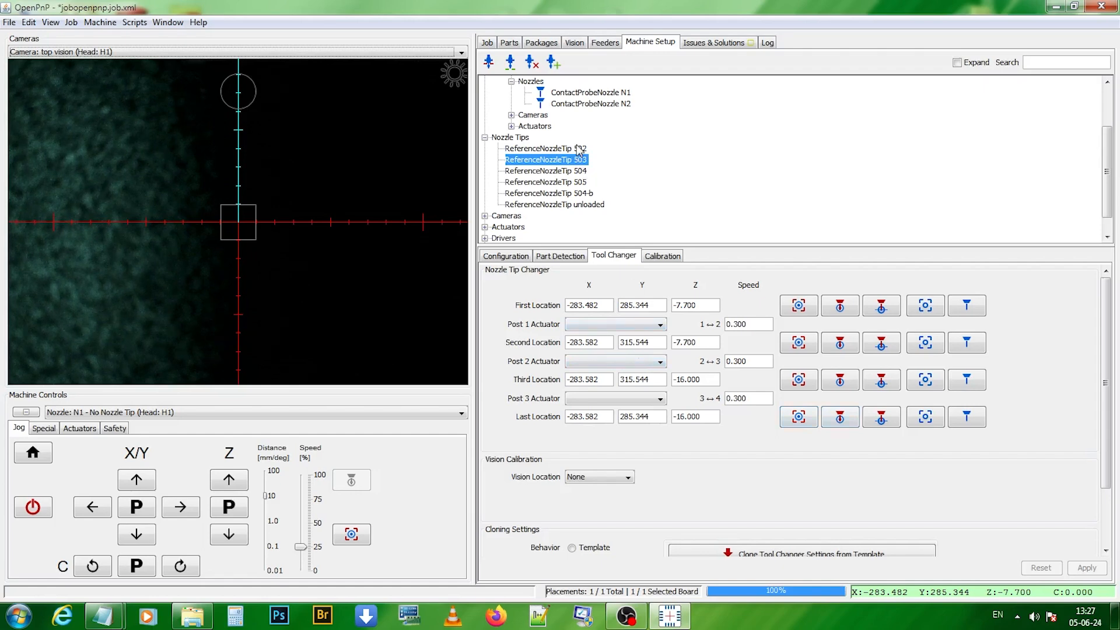
- Copy tip 503's first location X value, -283.482, to its second, third and last locations and apply the change
click(598, 305)
key(ctrl+c)
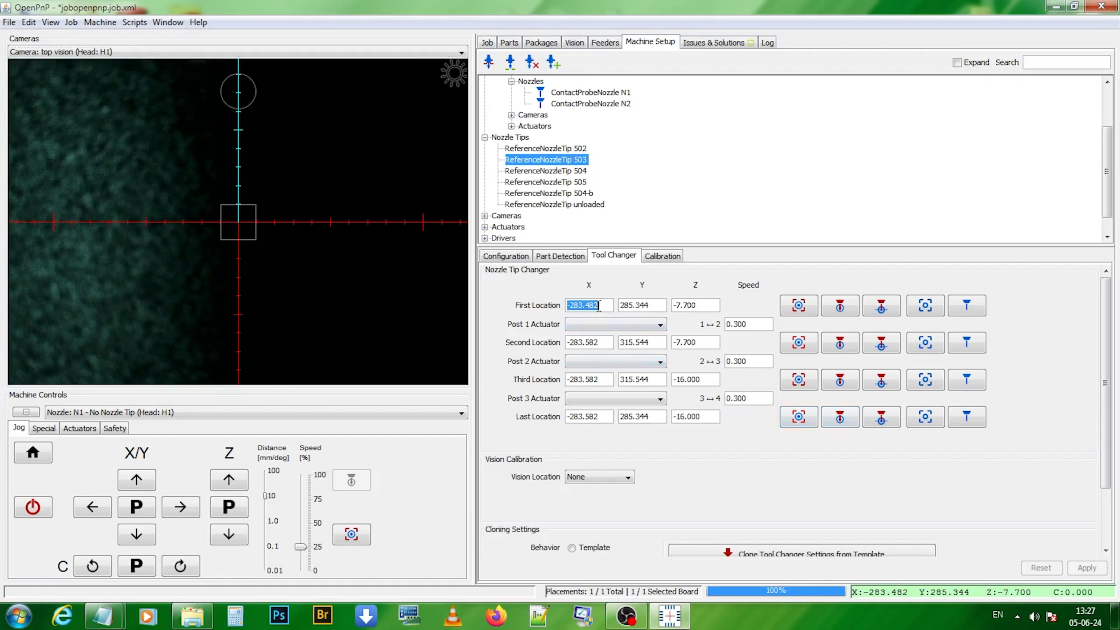
click(589, 343)
key(ctrl+v)
click(589, 379)
key(ctrl+v)
click(589, 416)
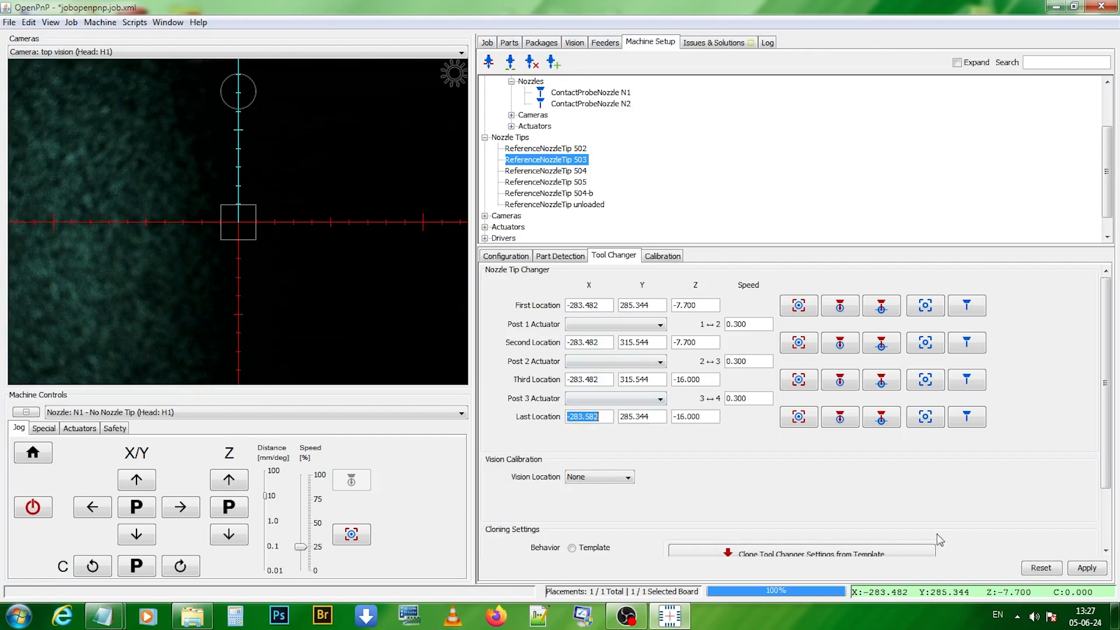
key(ctrl+v)
click(1086, 567)
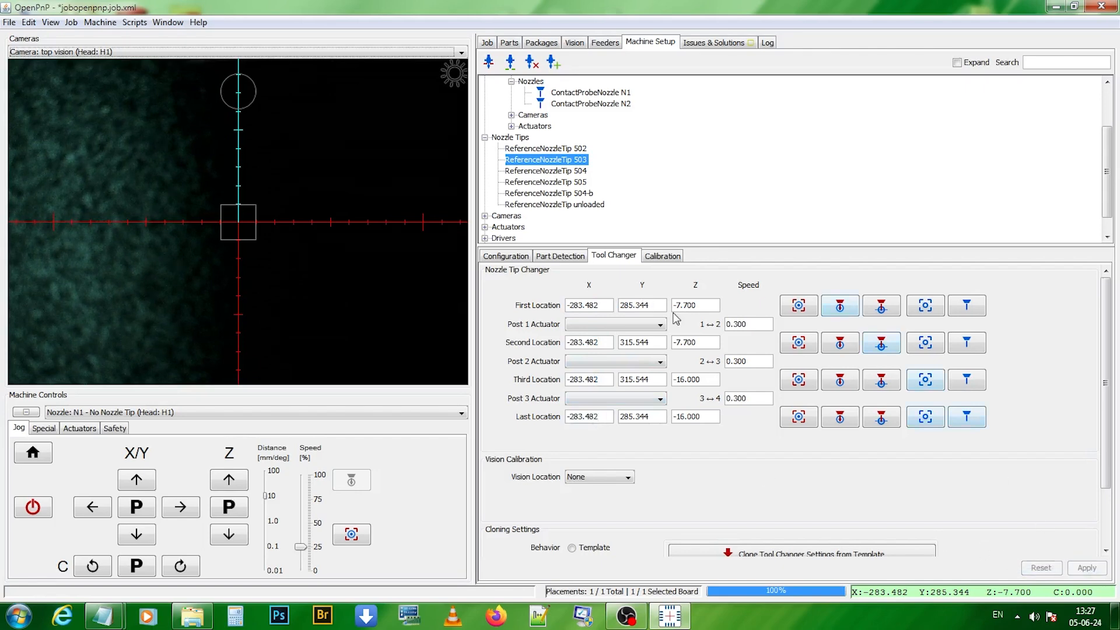
- Copy tip 502's third location Z value, -15.400, to tip 503's third and last locations and apply the change
click(568, 150)
click(705, 382)
key(ctrl+c)
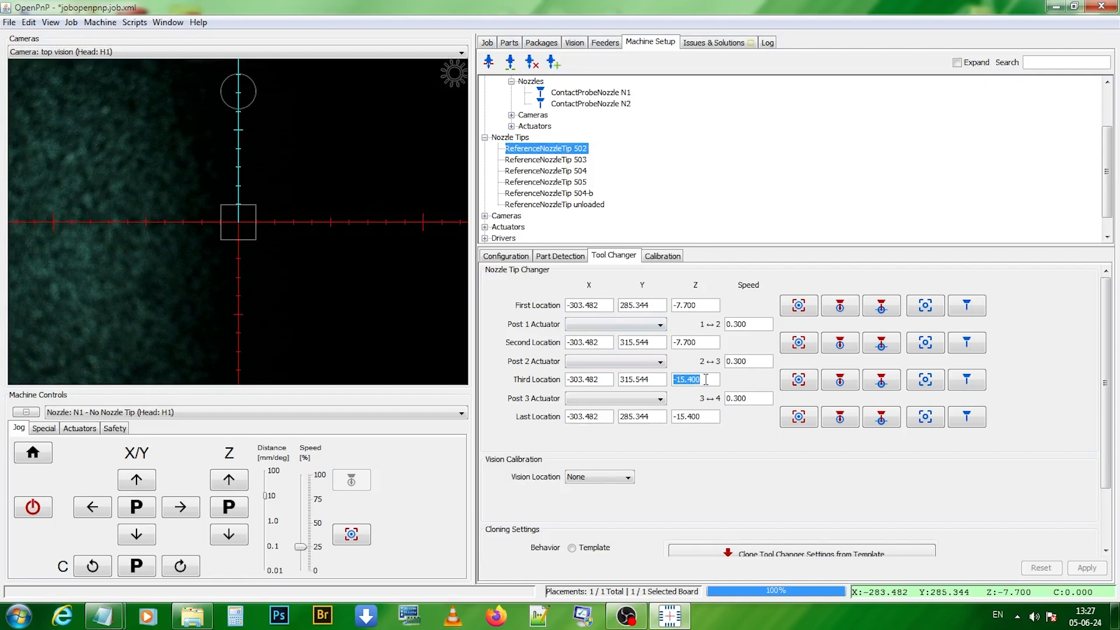
click(575, 161)
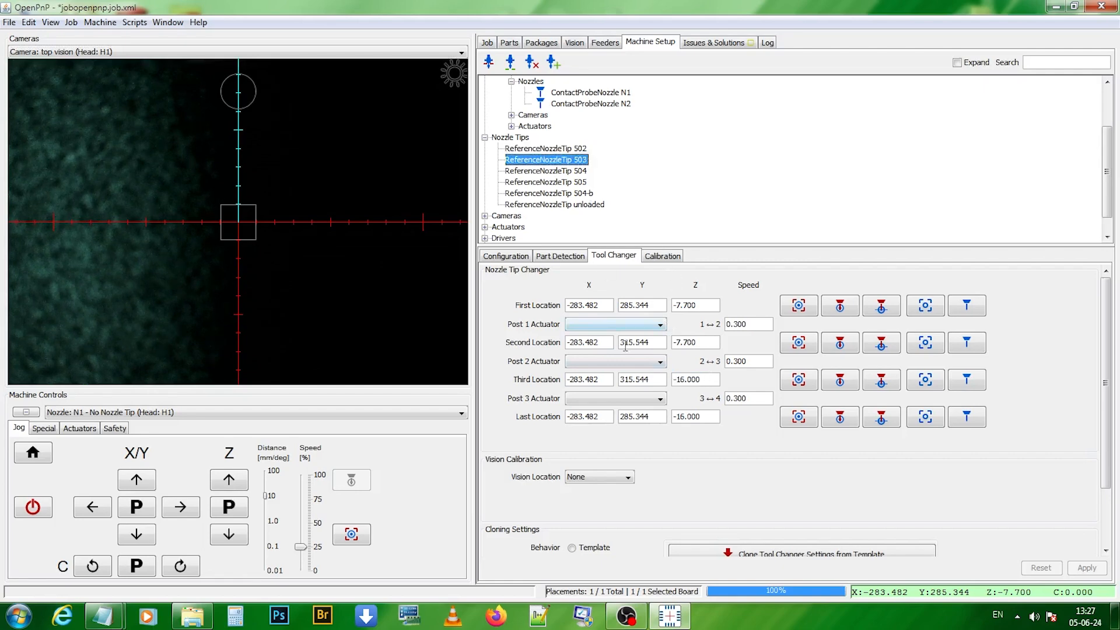
click(700, 382)
key(ctrl+v)
click(695, 416)
key(ctrl+v)
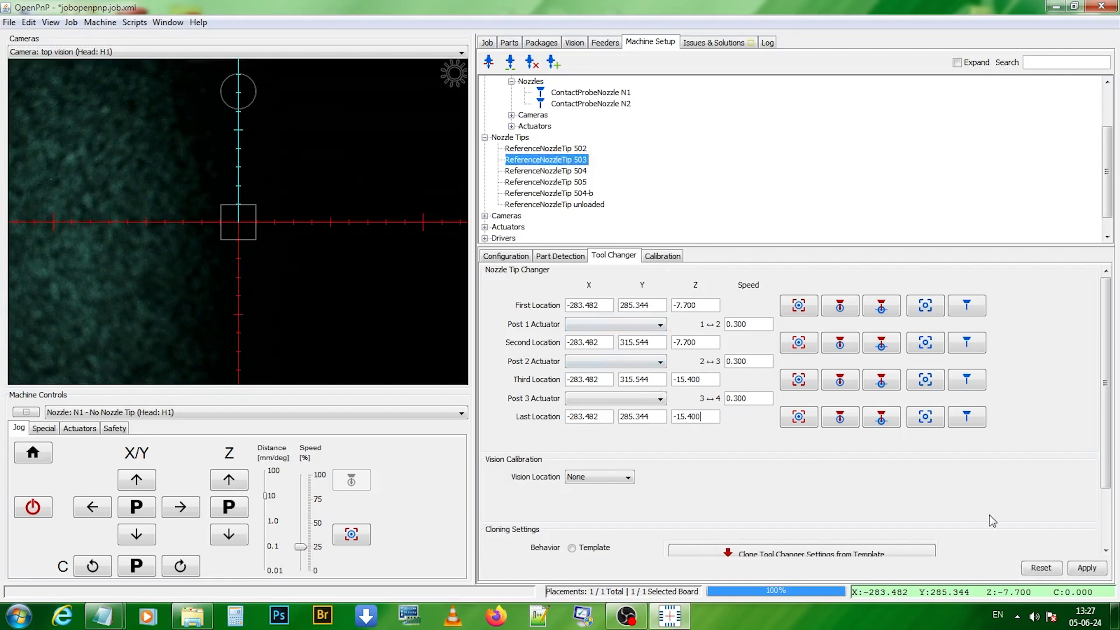
click(1088, 571)
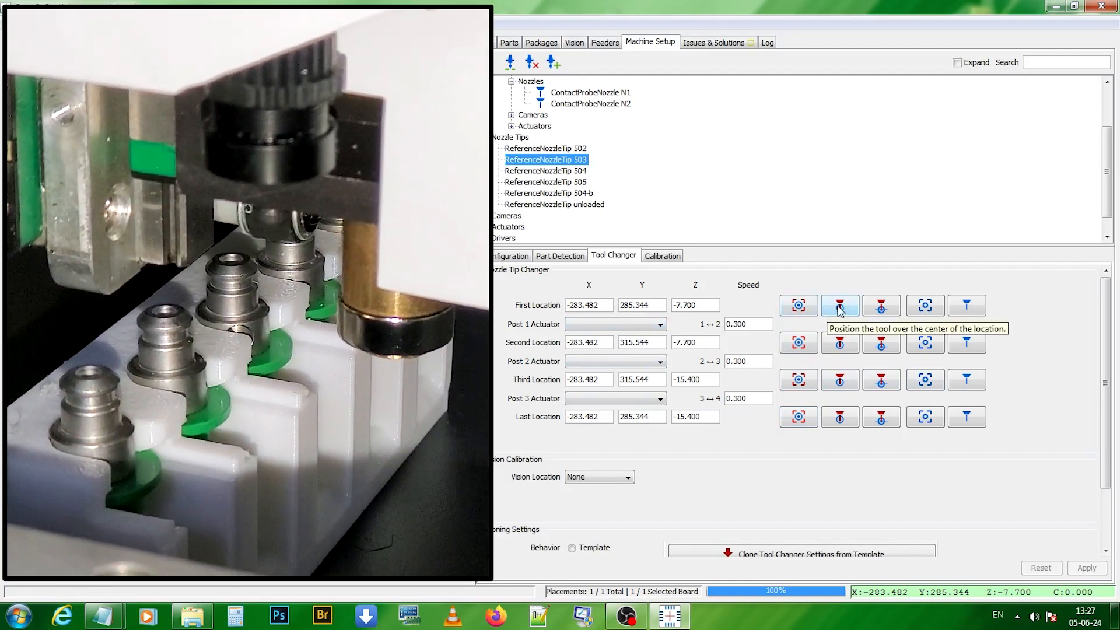
- Move nozzle N1 through tip 503's first location to its second location and lower it in 1.0 mm jogs to Z -10.700
click(830, 312)
click(847, 349)
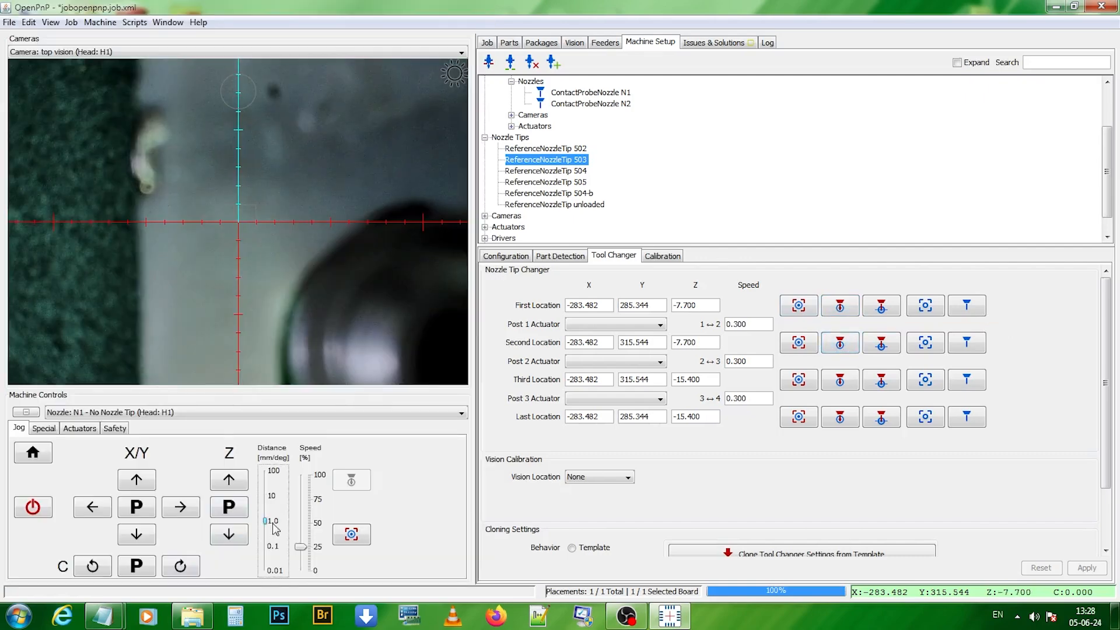
click(227, 532)
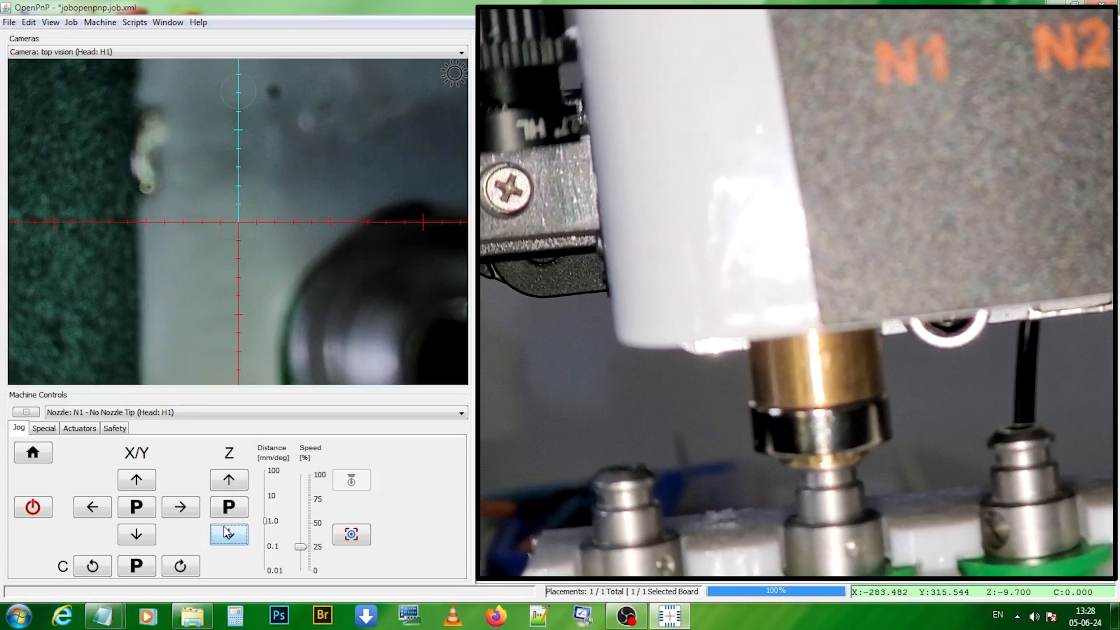
click(226, 527)
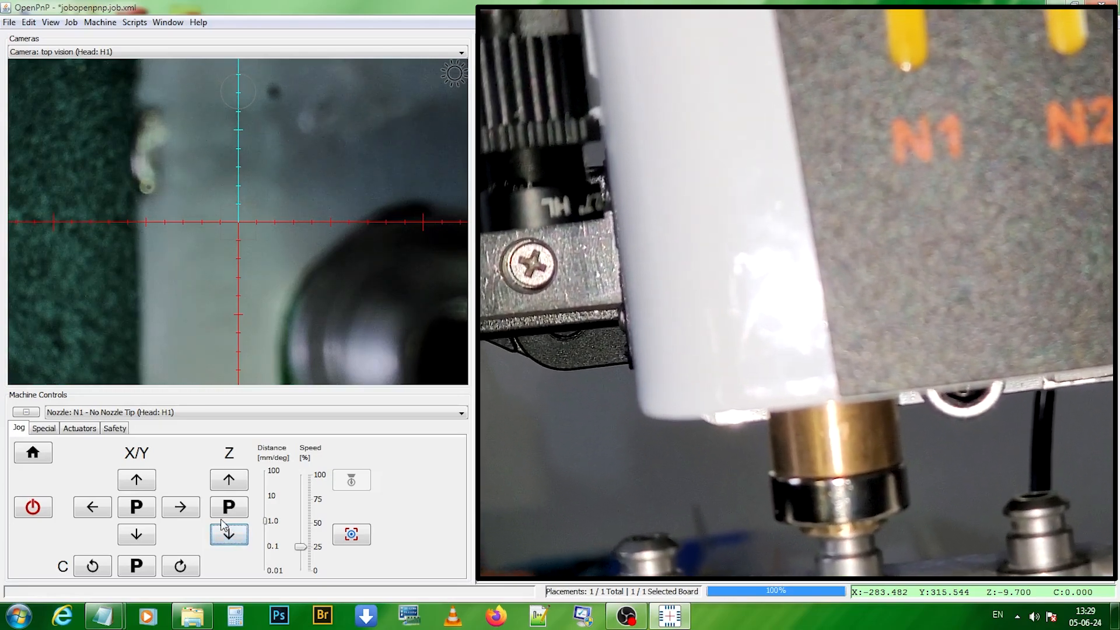
- Set the jog distance to 0.1 mm and shift nozzle N1 in positive X to -283.482 over tip 503
click(268, 547)
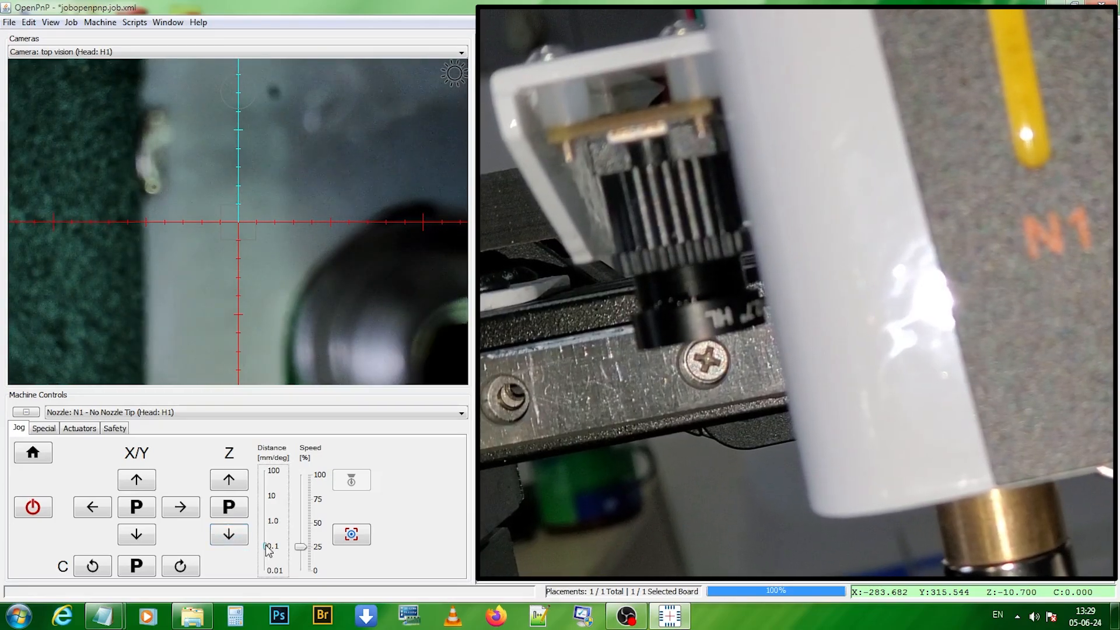
click(176, 506)
click(178, 507)
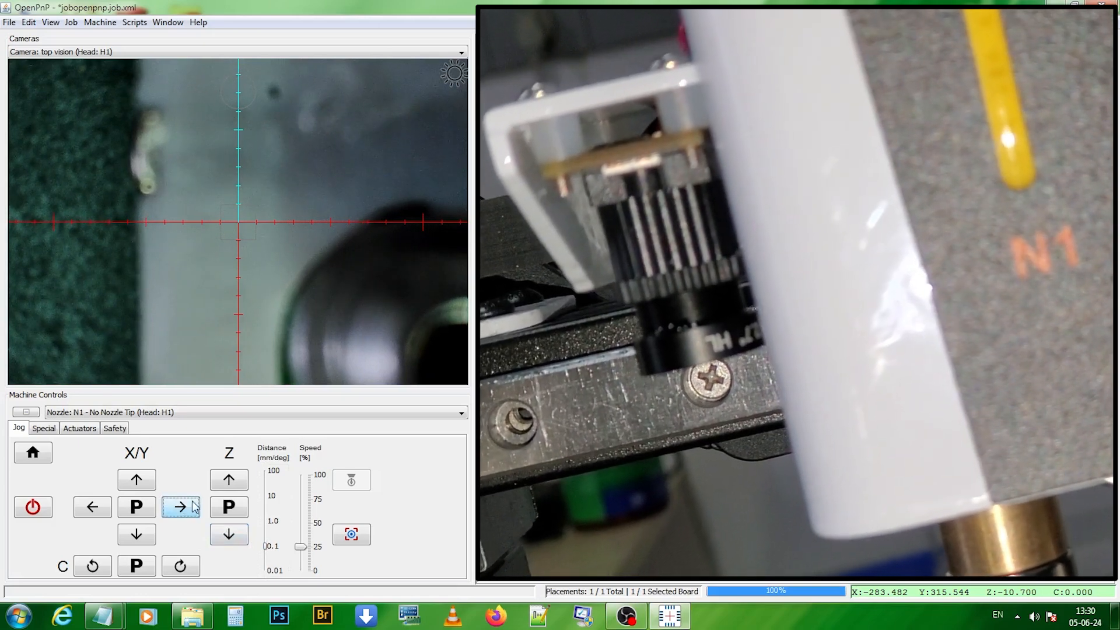
- Set the jog distance to 1.0 mm and raise nozzle N1 above tip 503 to Z -3.700
click(266, 521)
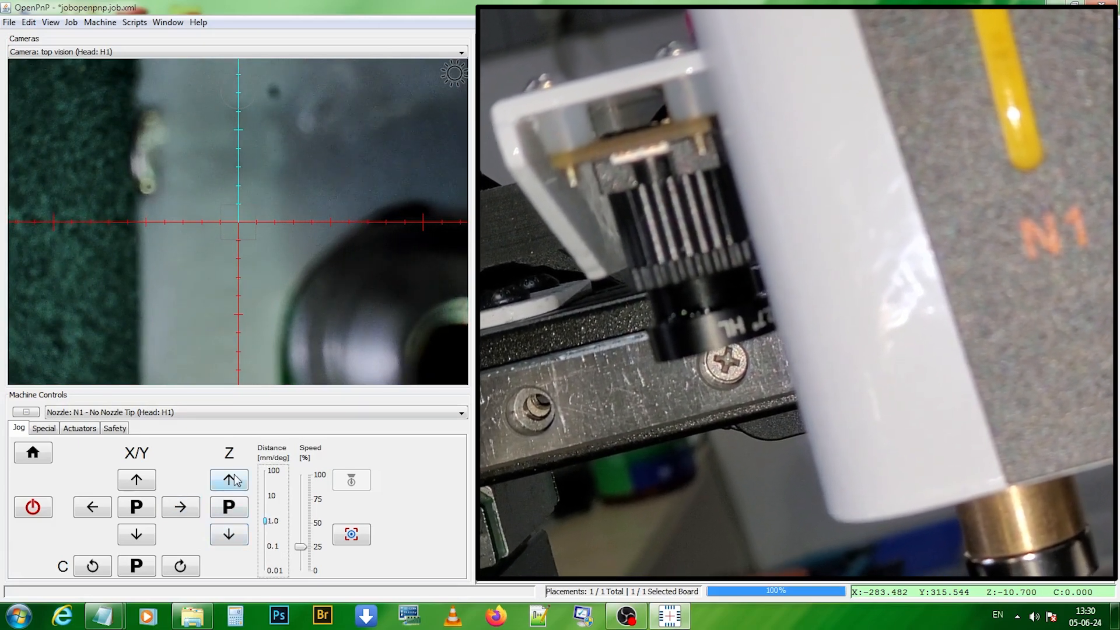
click(231, 480)
click(234, 480)
click(234, 480)
click(234, 480)
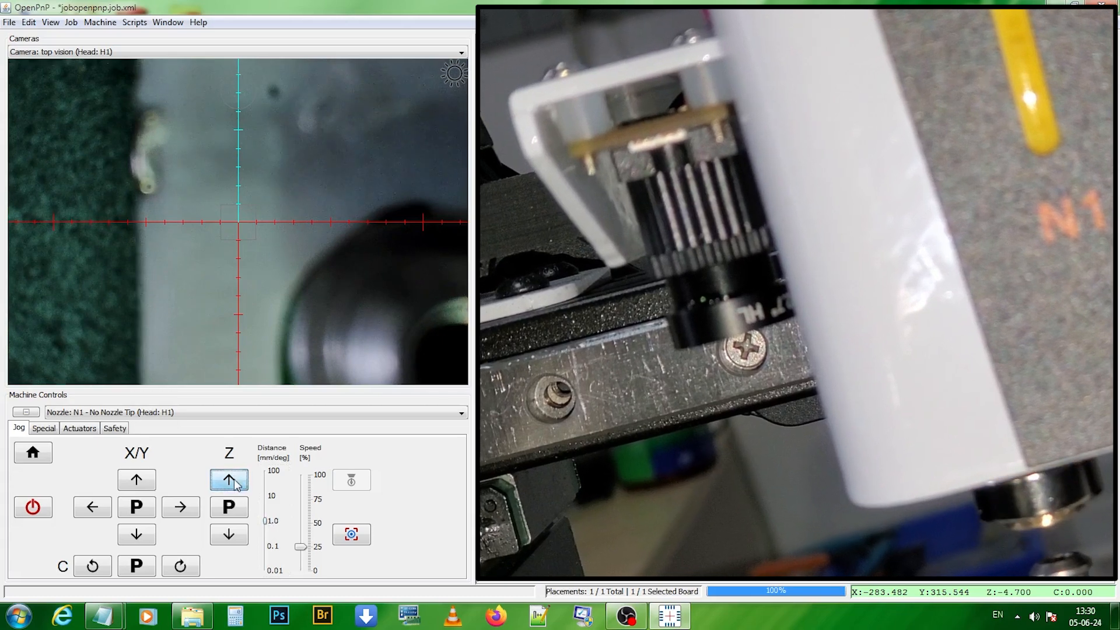
click(235, 479)
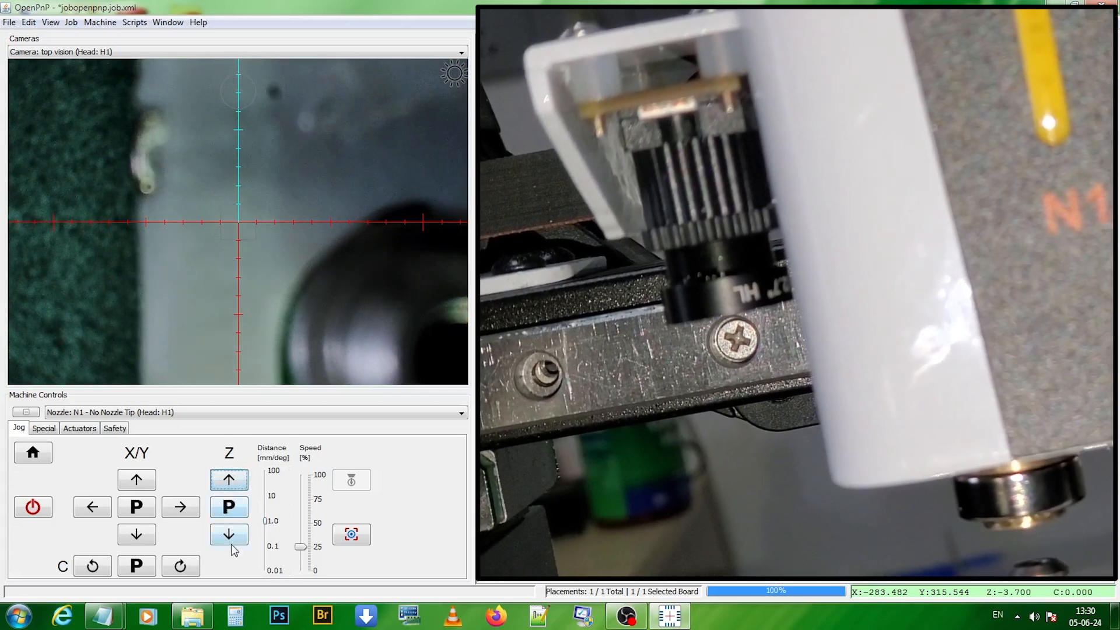
- Lower nozzle N1 onto tip 503 to Z -11.700 and shift it with a 0.1 mm jog in positive Y to 315.644
click(234, 547)
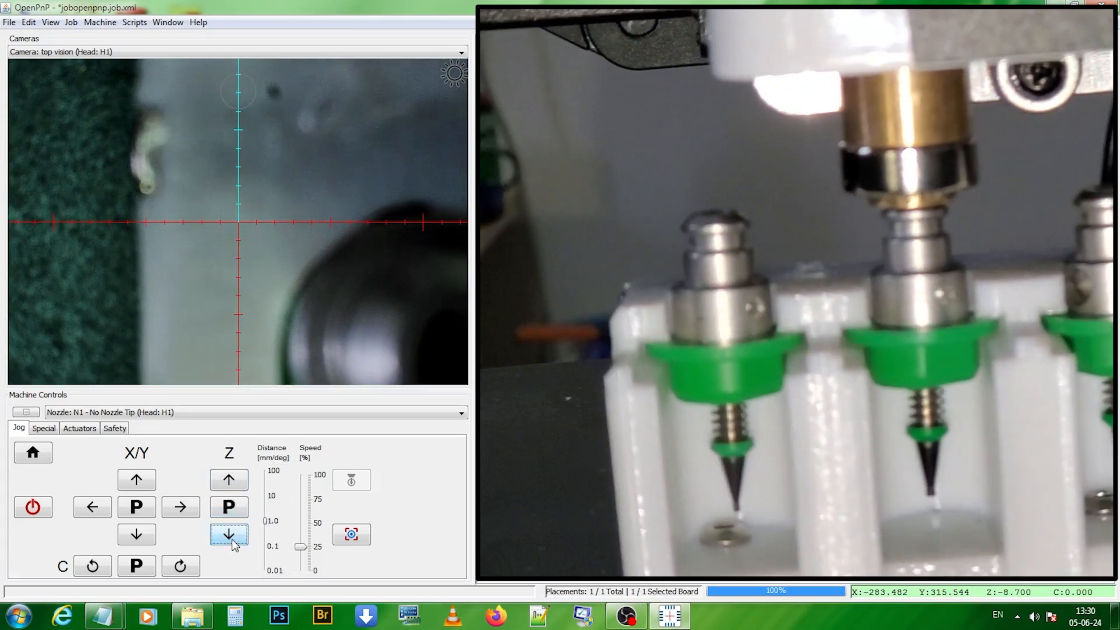
click(228, 534)
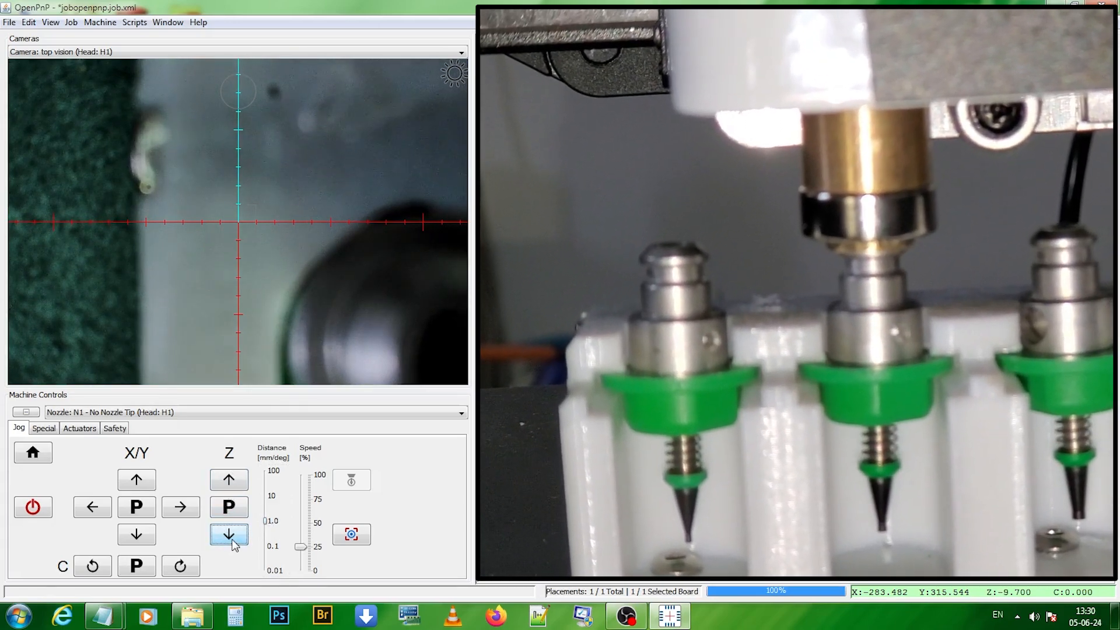
click(232, 542)
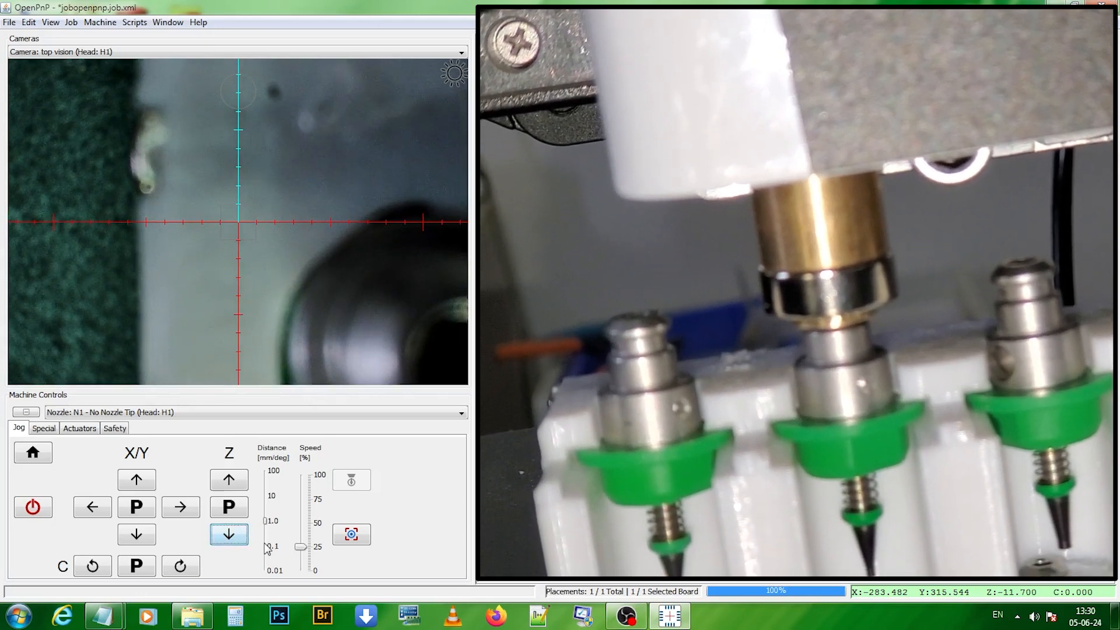
click(137, 479)
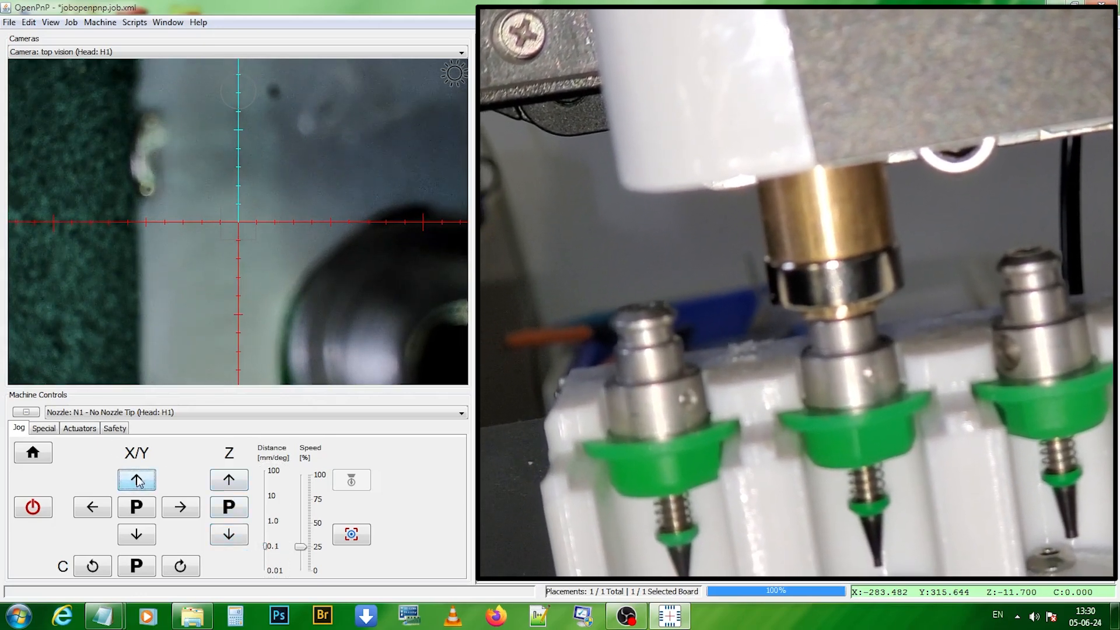
- Set the jog distance to 1.0 mm and raise nozzle N1 clear of tip 503 to Z -3.700
click(264, 527)
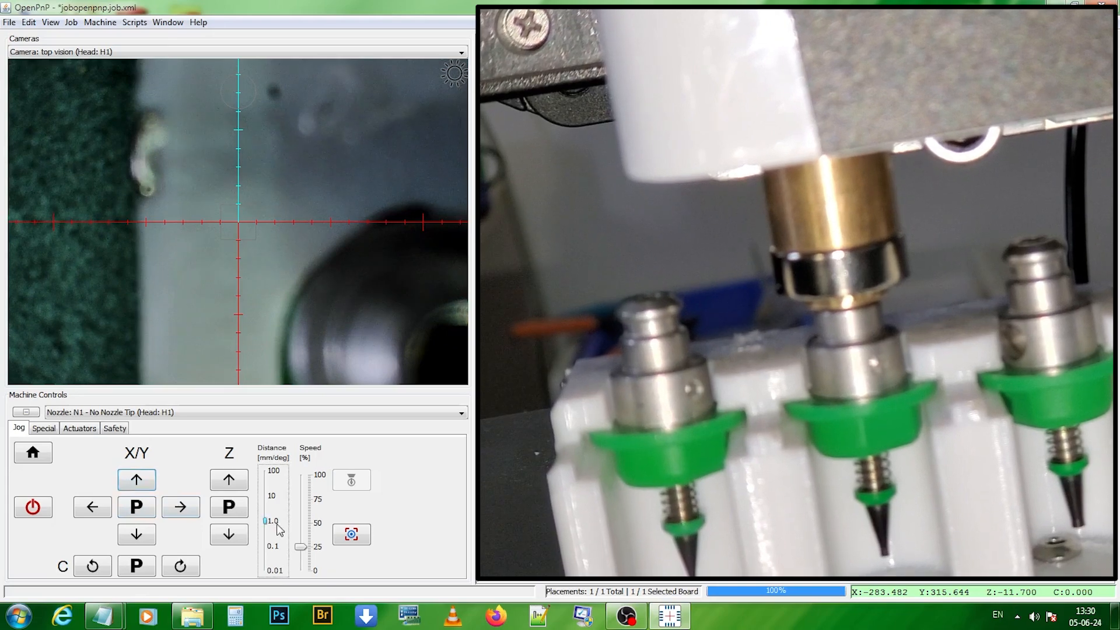
click(229, 481)
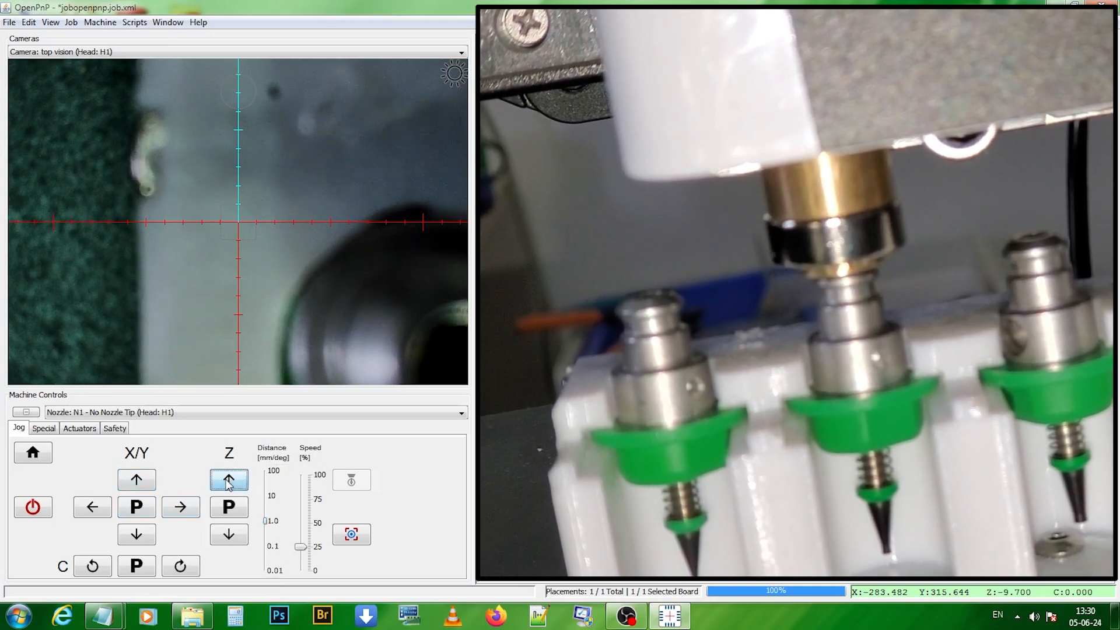
click(229, 482)
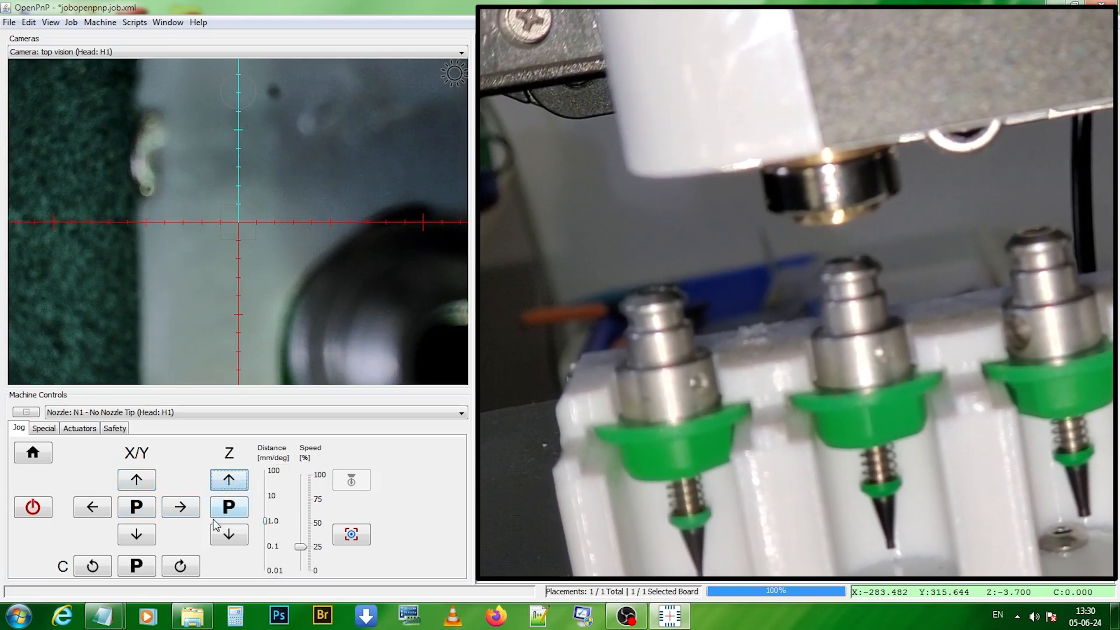
- Lower nozzle N1 onto tip 503 in 1.0 mm jogs to Z -14.700, and on in 0.1 mm jogs to Z -15.500
click(242, 543)
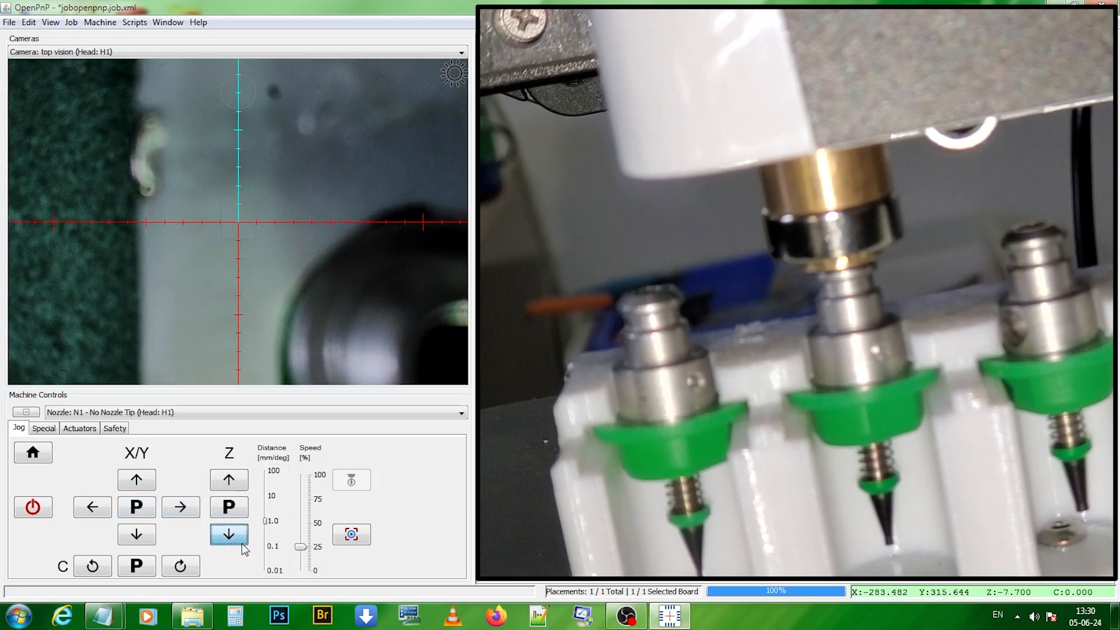
click(242, 543)
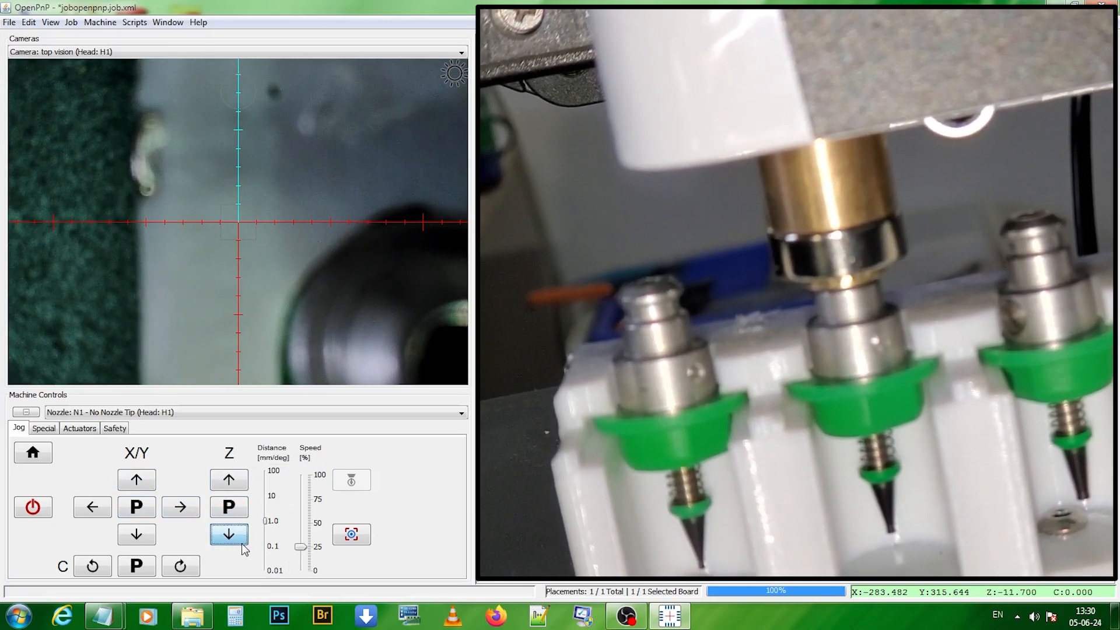
click(229, 534)
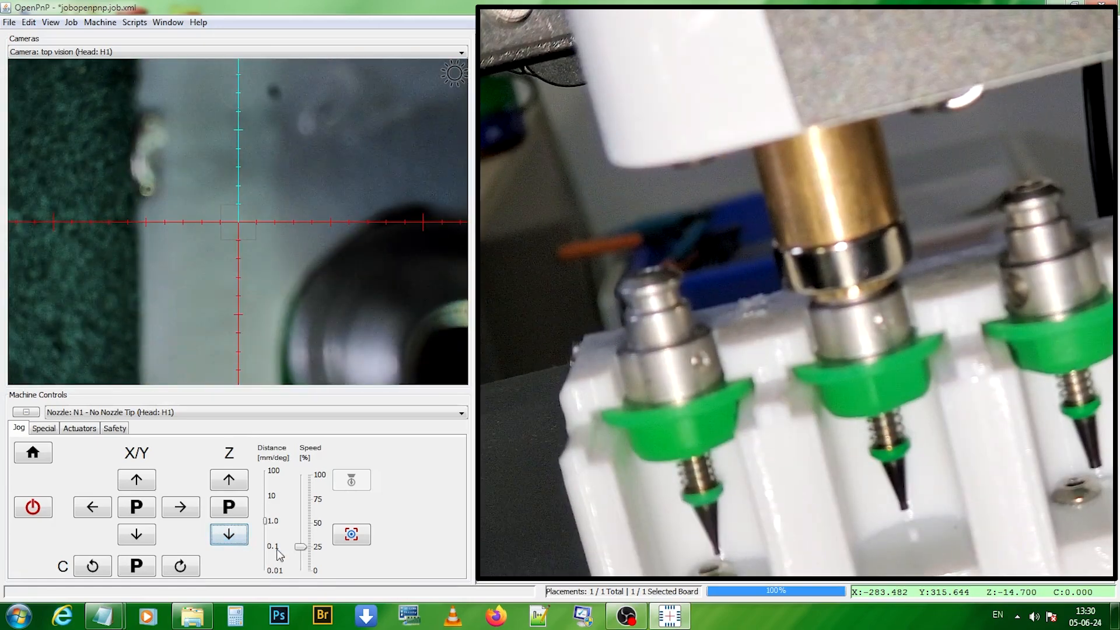
click(277, 549)
click(223, 537)
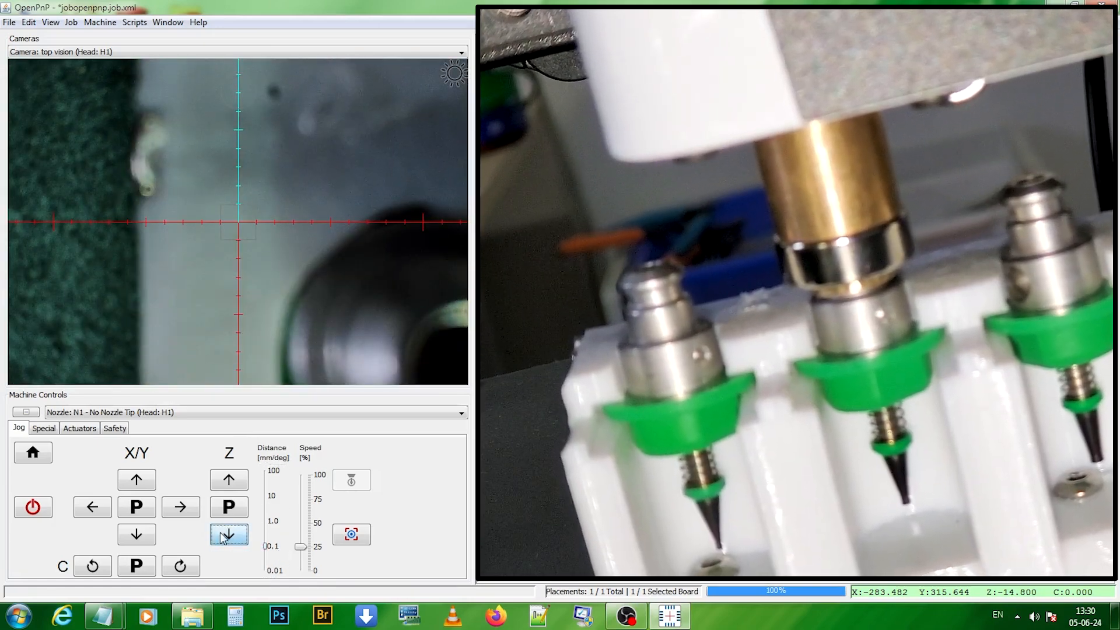
click(223, 537)
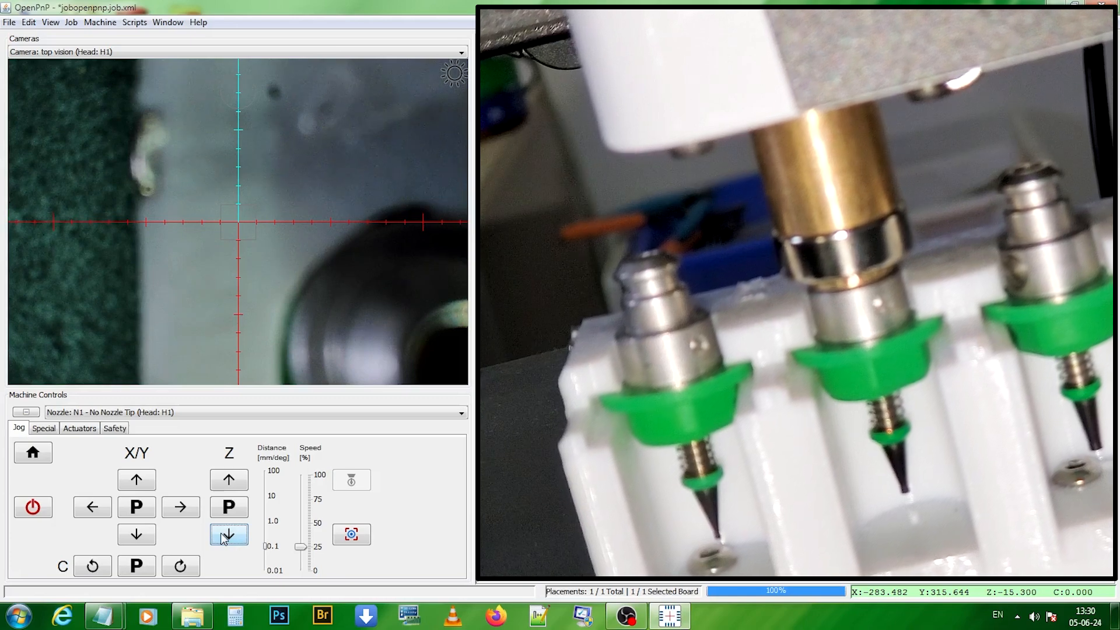
click(223, 538)
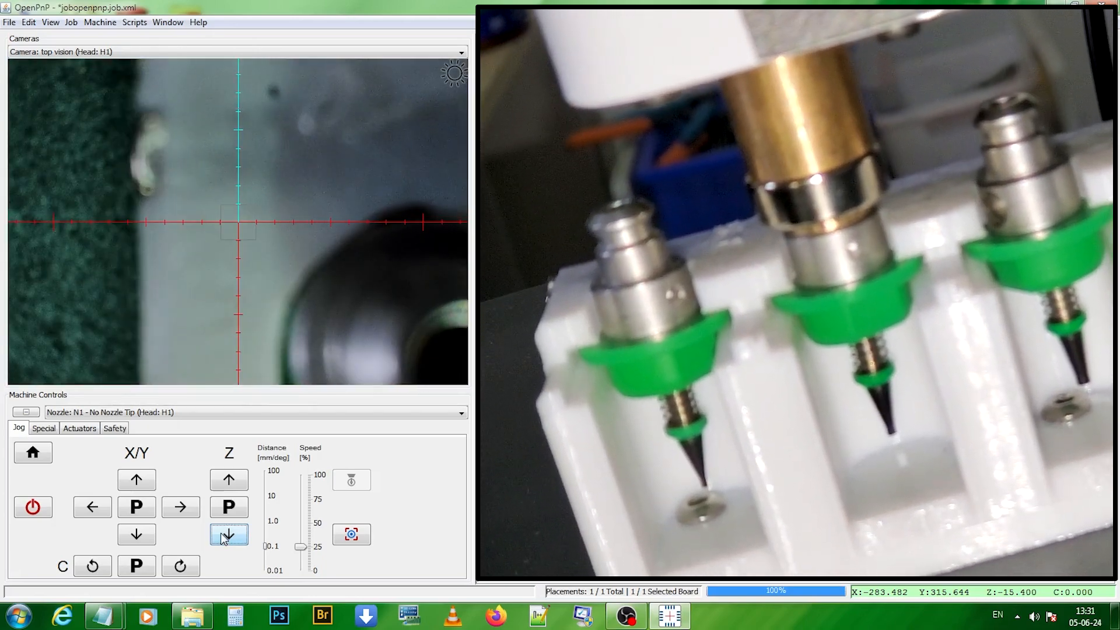
click(227, 535)
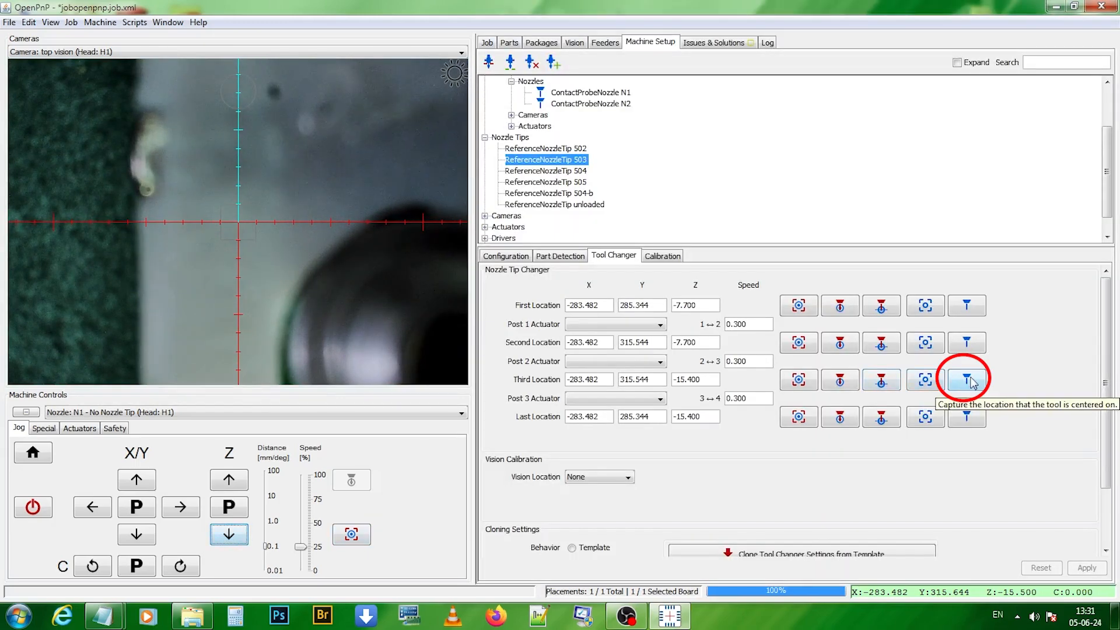
- Capture nozzle N1's position as tip 503's third location, apply it, and copy its Y value, 315.644, to the second location
click(969, 381)
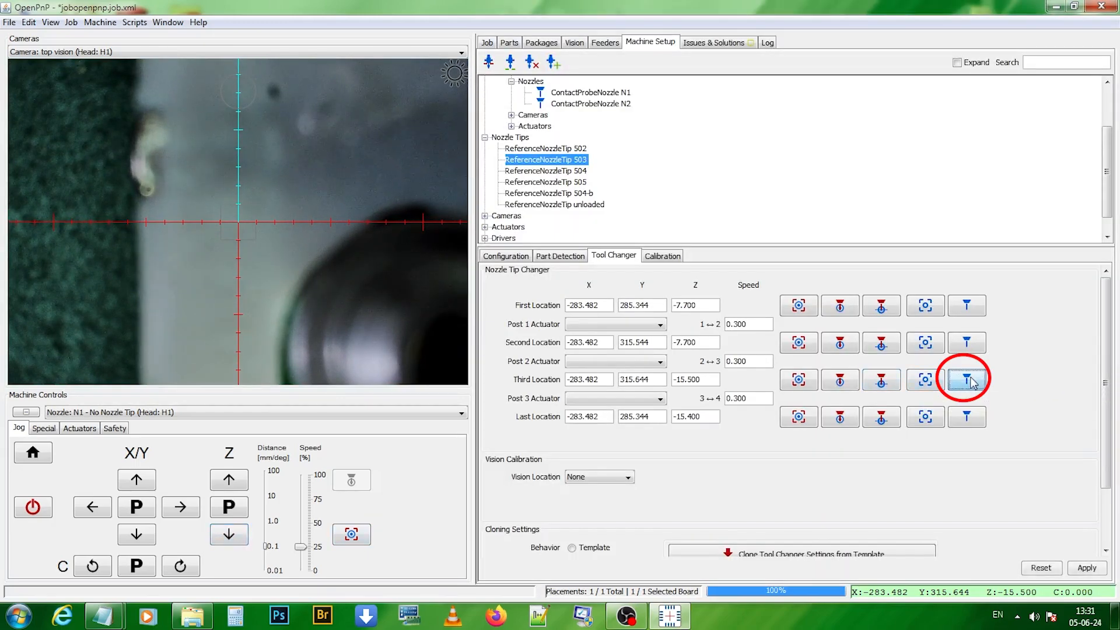
click(1089, 569)
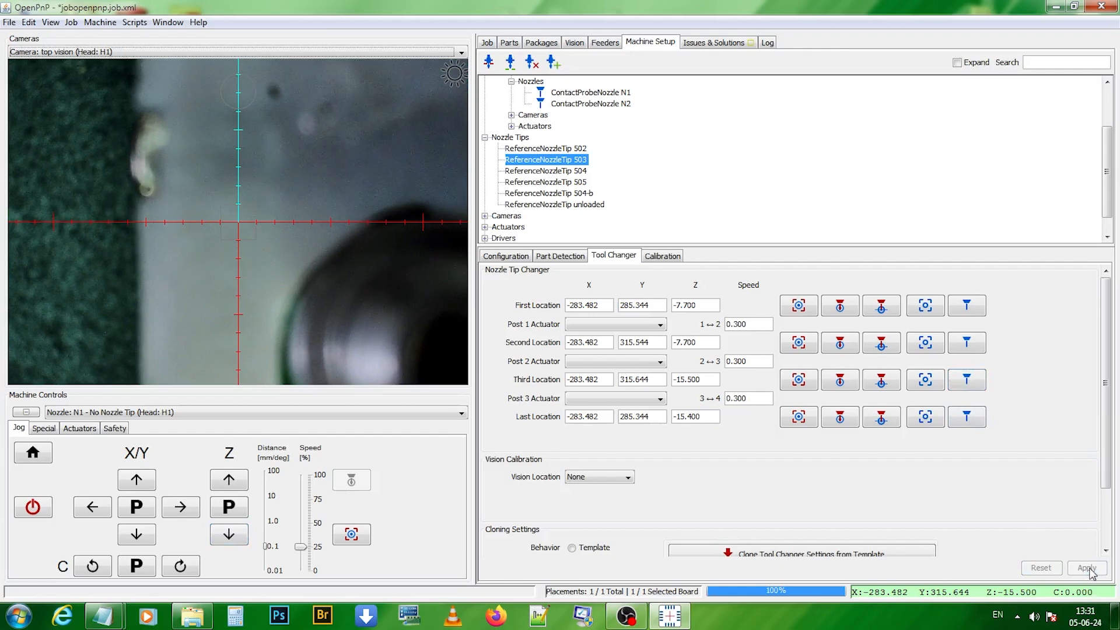
double_click(657, 379)
key(ctrl+c)
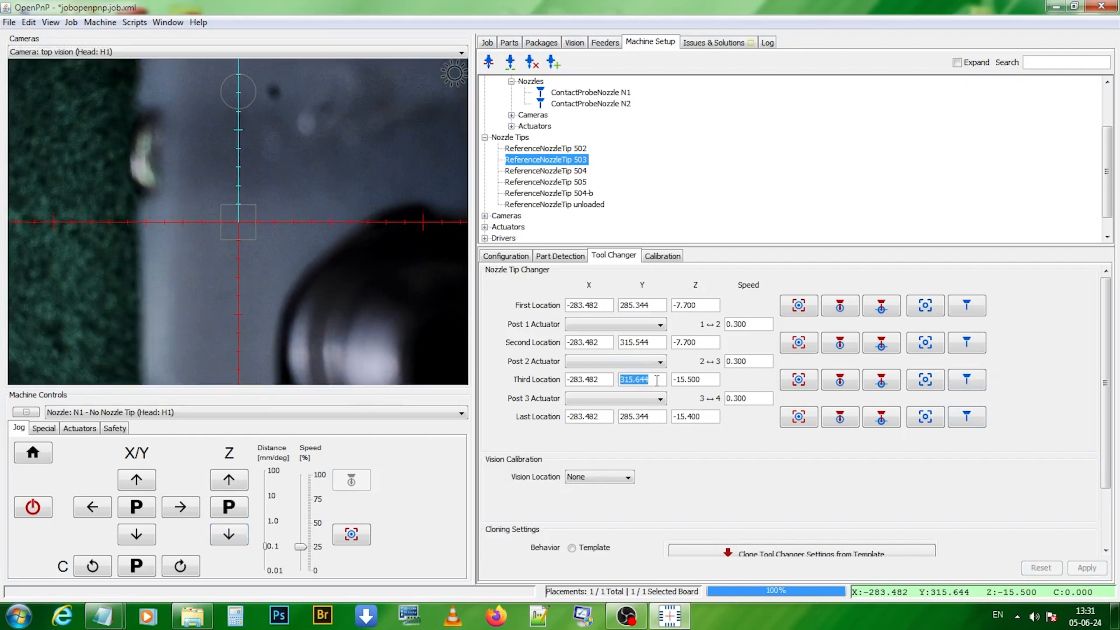
double_click(642, 341)
key(ctrl+v)
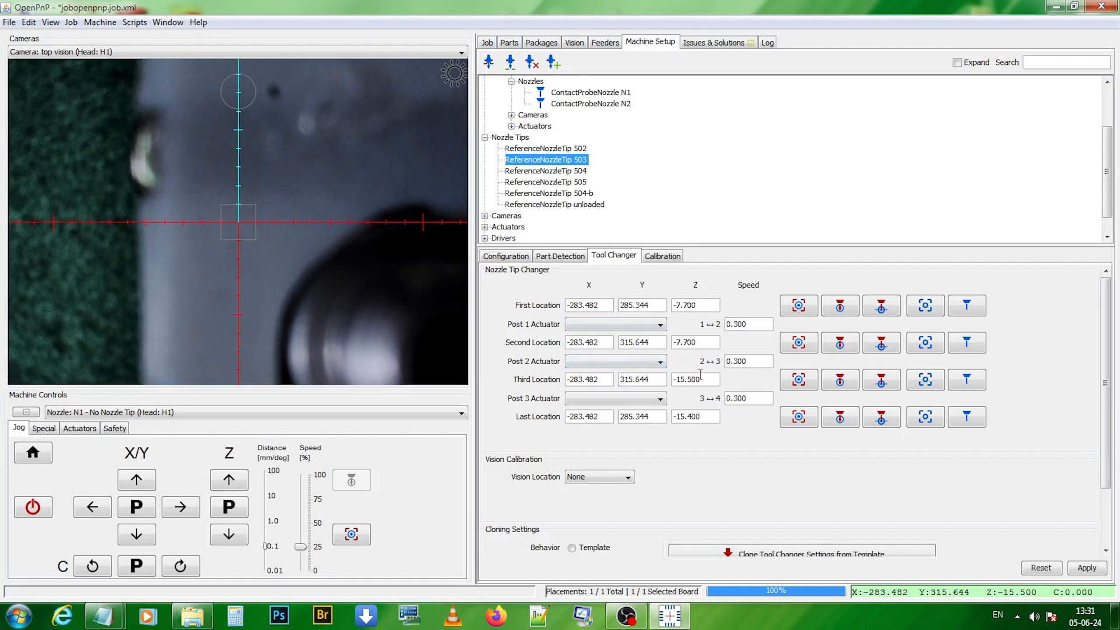
- Set the Z of tip 503's last location to -15.500 and apply the changes
click(687, 416)
click(689, 416)
click(1079, 570)
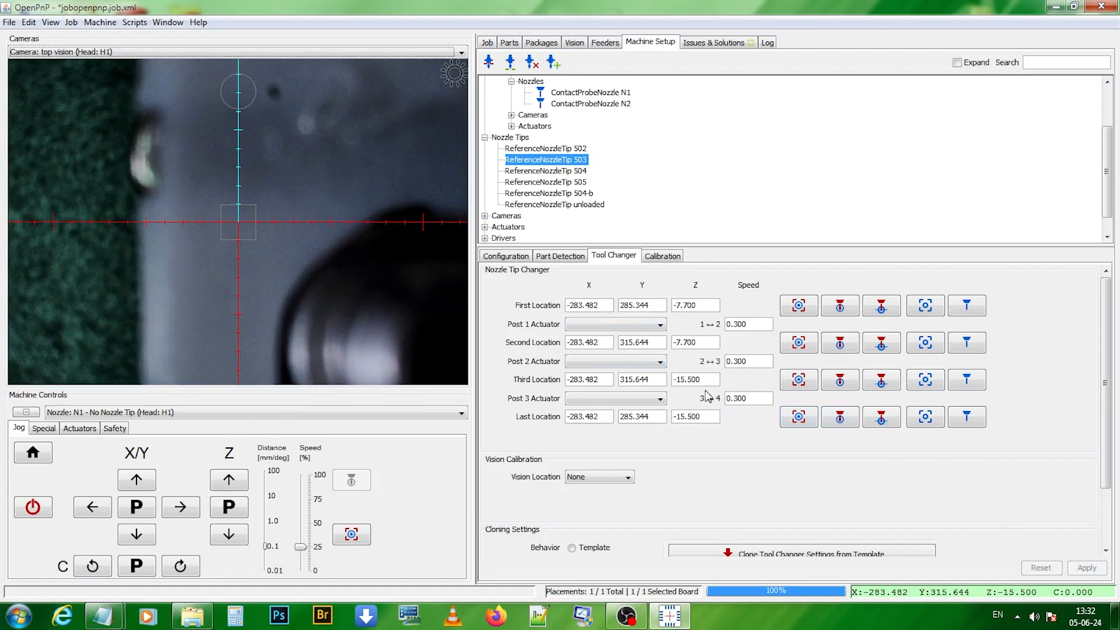
- Raise nozzle N1 to Z 0.000, move it to tip 503's first location, and test automatically loading and unloading tip 503
click(228, 507)
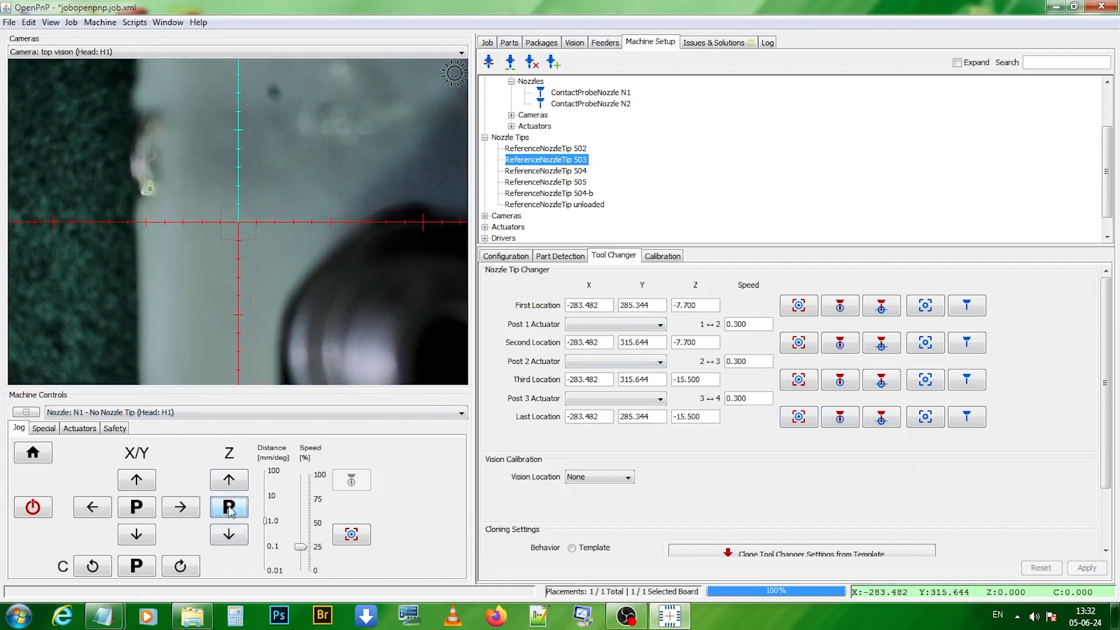
click(838, 312)
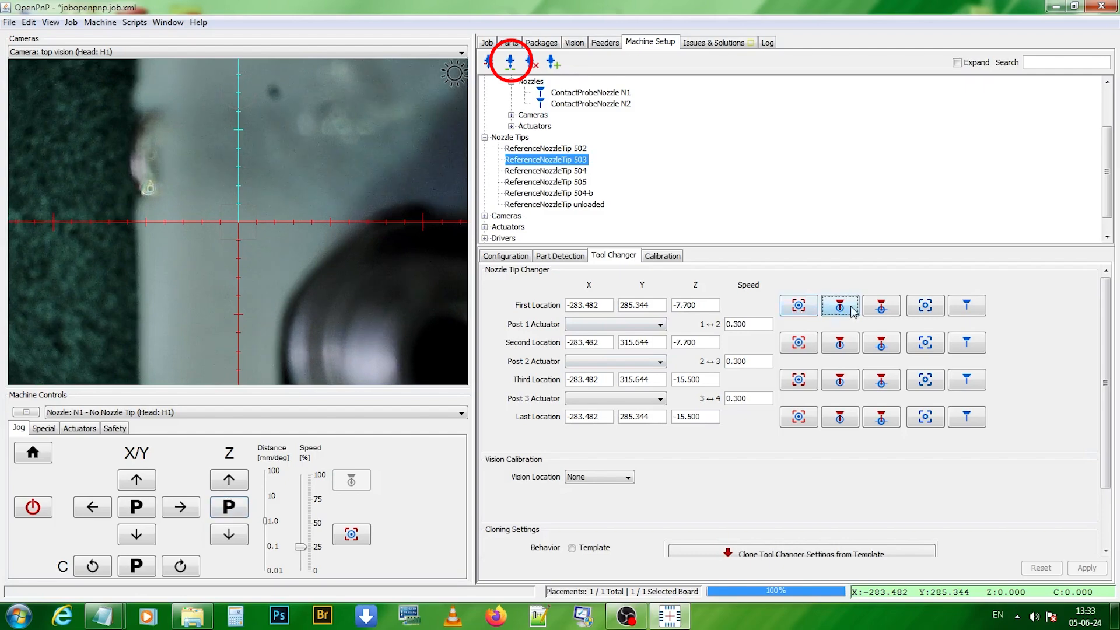
click(510, 62)
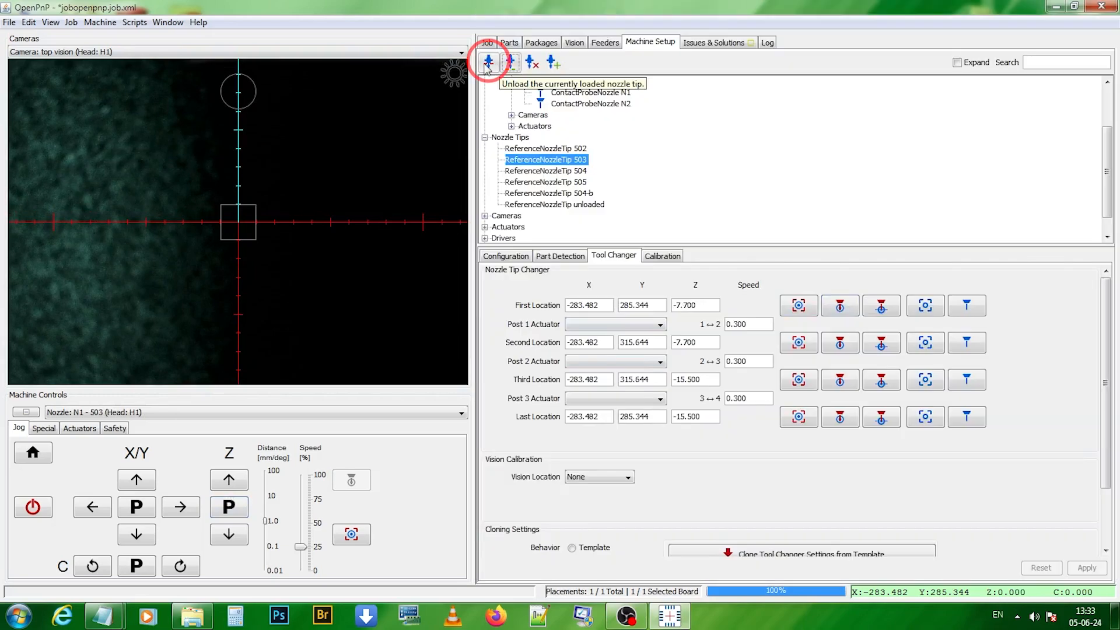
click(489, 61)
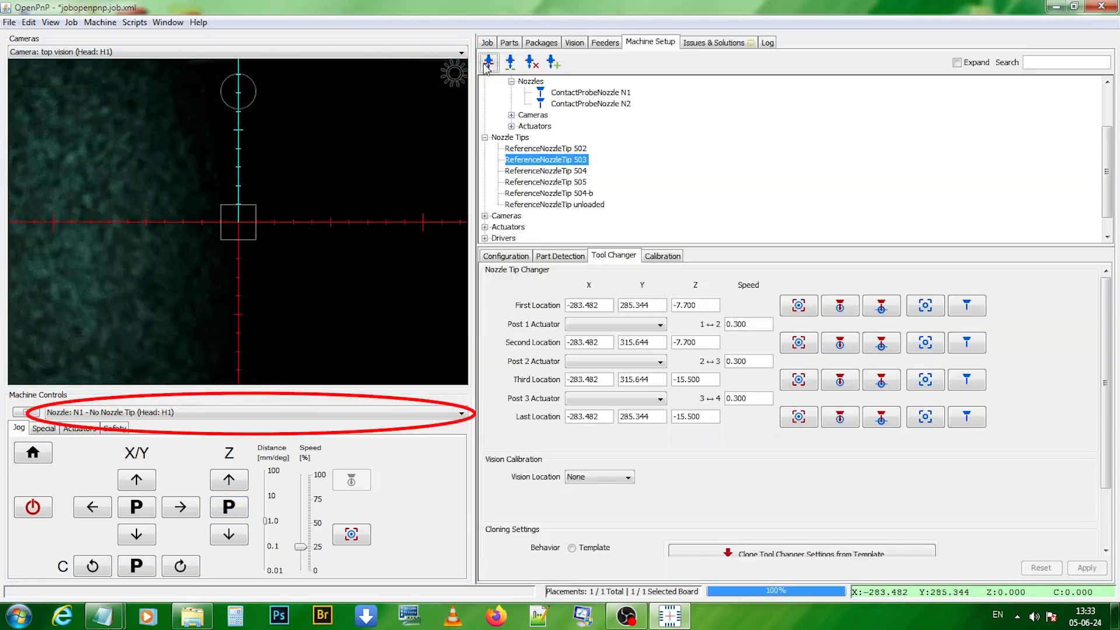
- Switch the machine controls to nozzle N2 and test automatically loading and unloading tip 503 with it
click(212, 415)
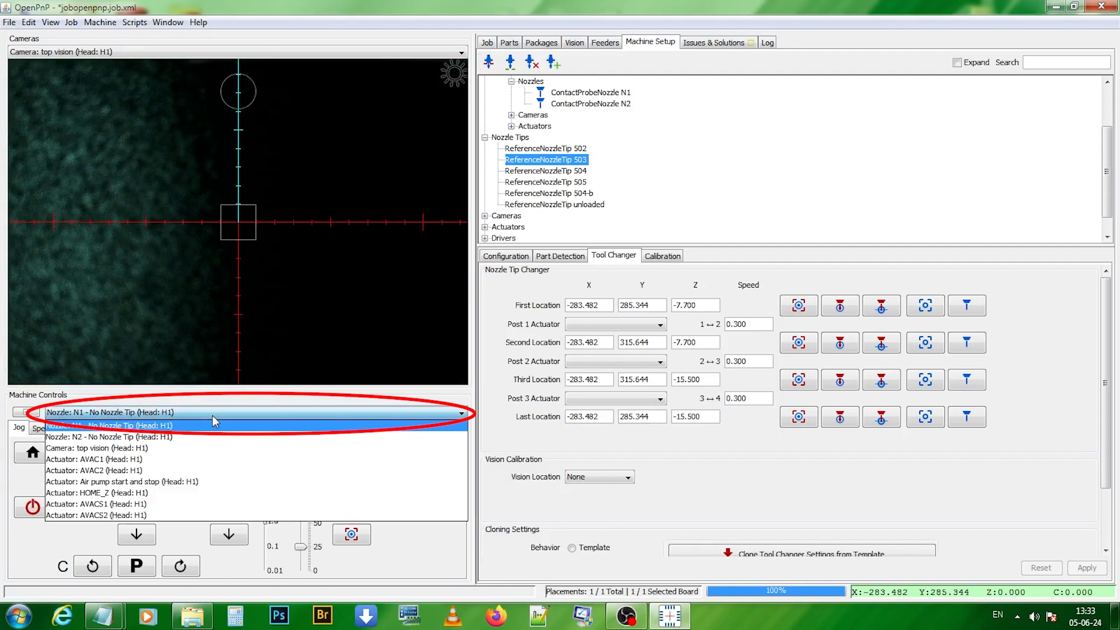
click(181, 434)
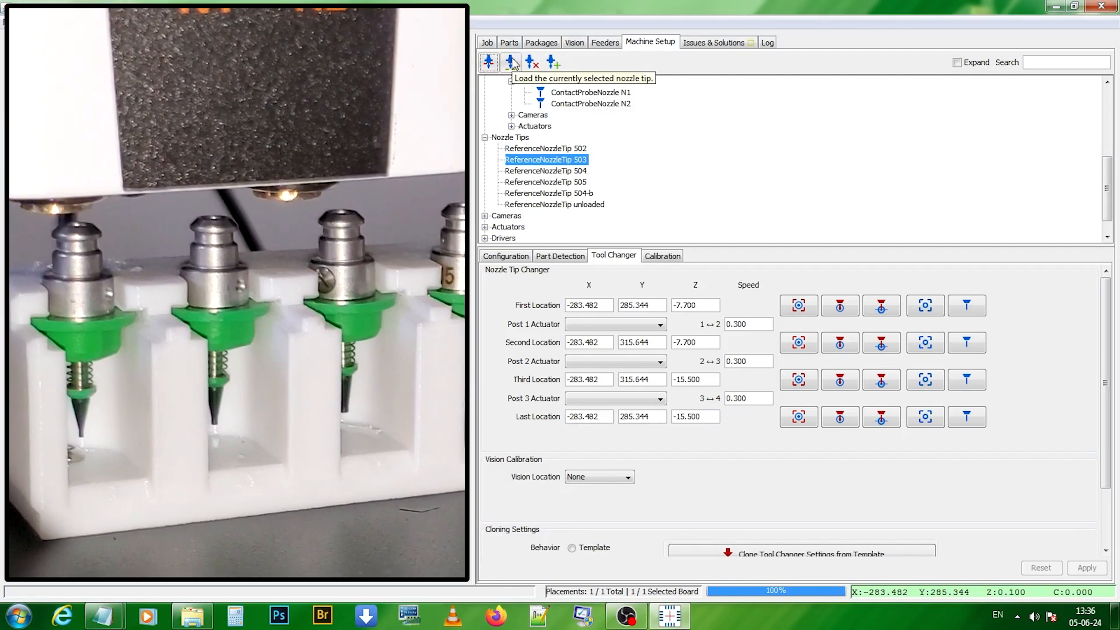
click(511, 62)
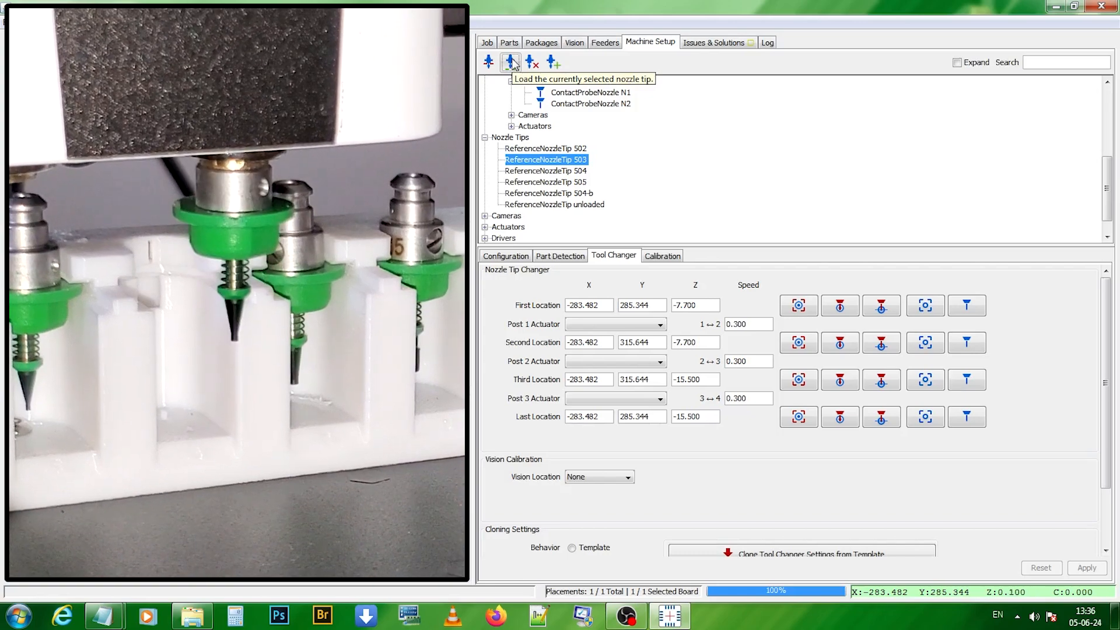
click(489, 61)
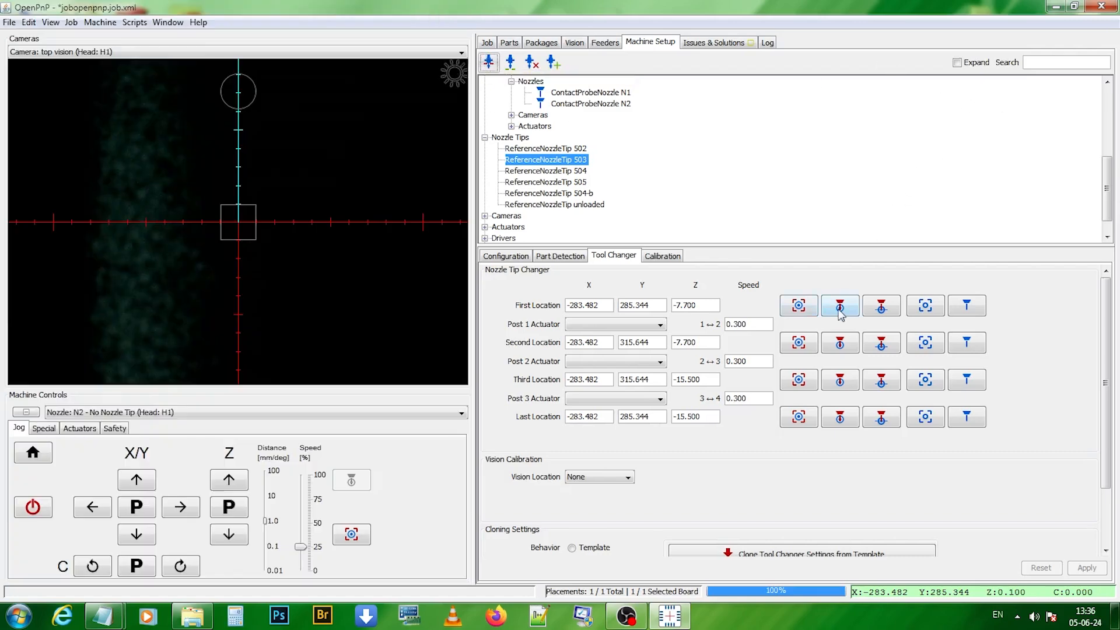
- Switch the machine controls back to nozzle N1 and move it to tip 503's first location
click(215, 414)
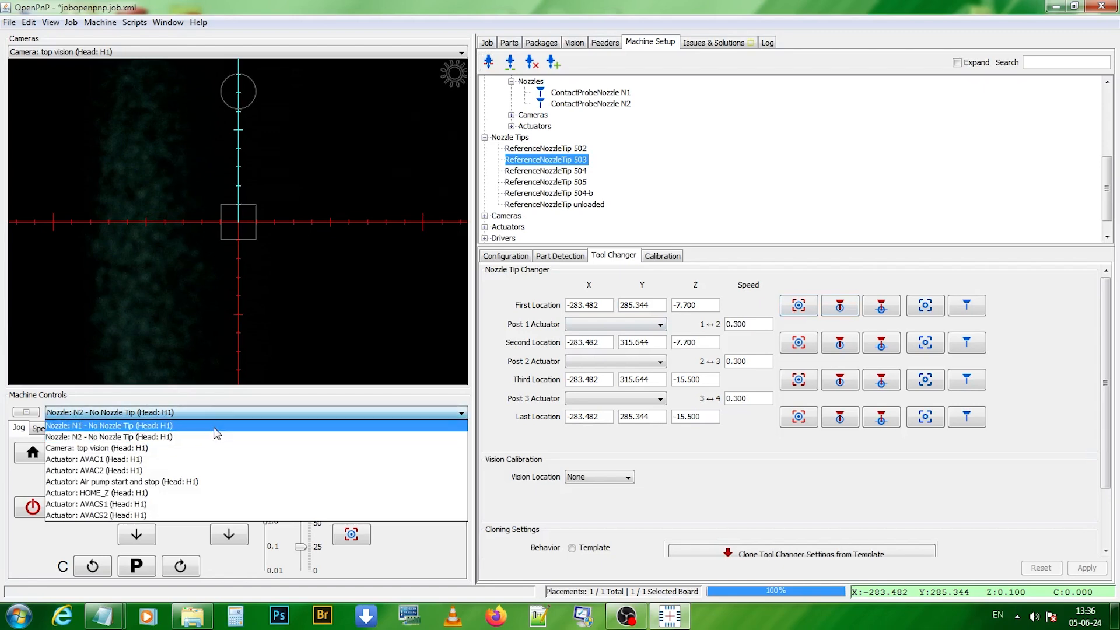
click(214, 428)
click(840, 306)
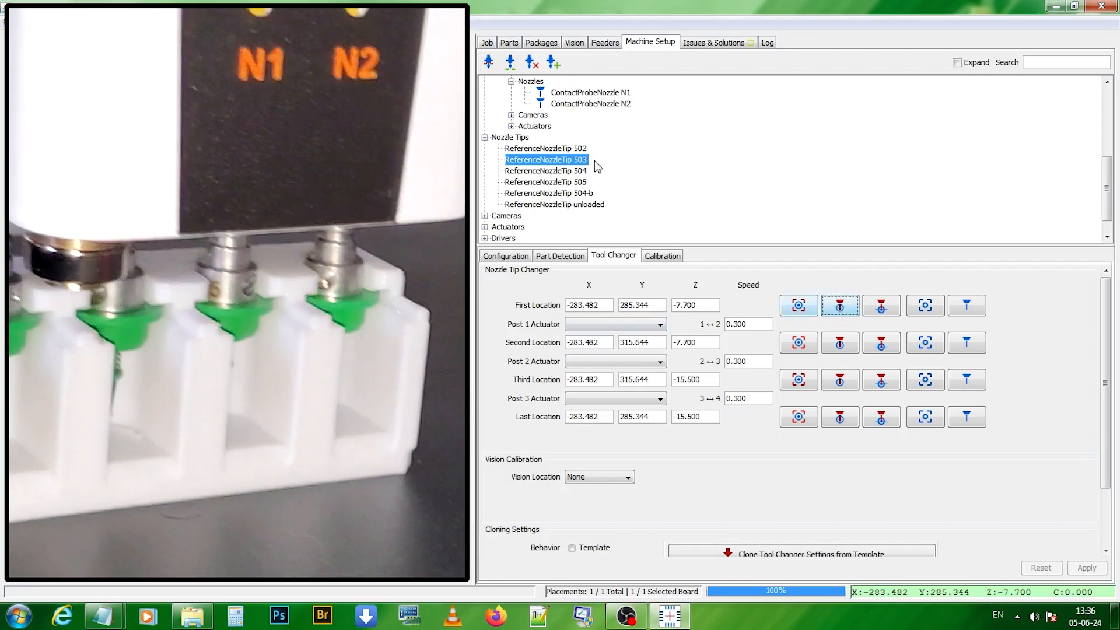
- Move nozzle N1 in 10 mm jogs in positive X to -263.482, capture that position as tip 504's first location, and apply it
click(577, 171)
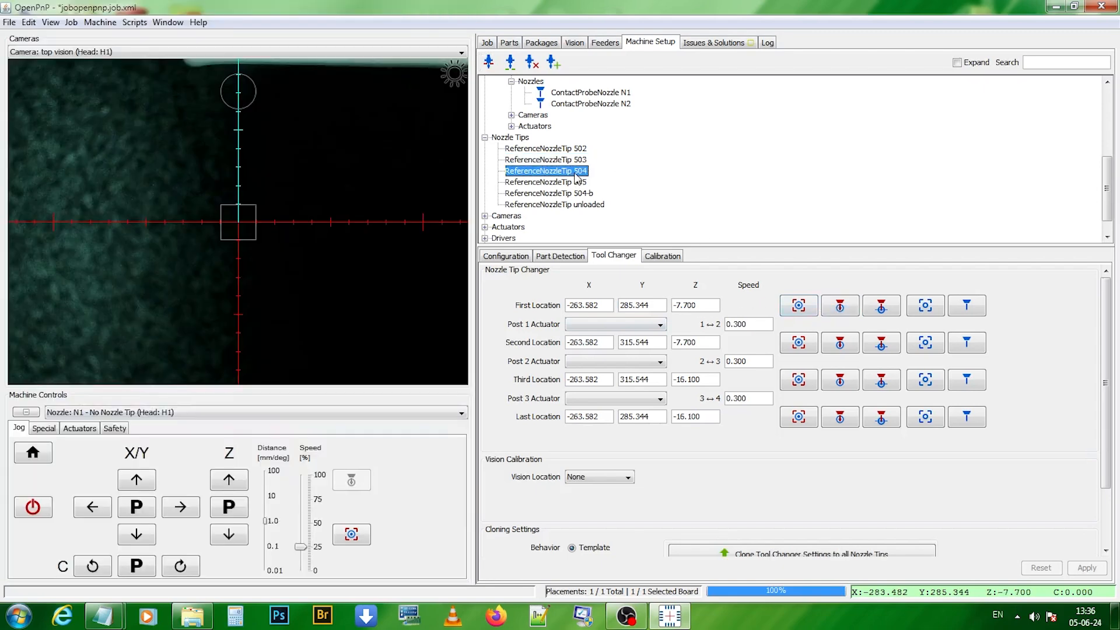
click(268, 507)
click(188, 515)
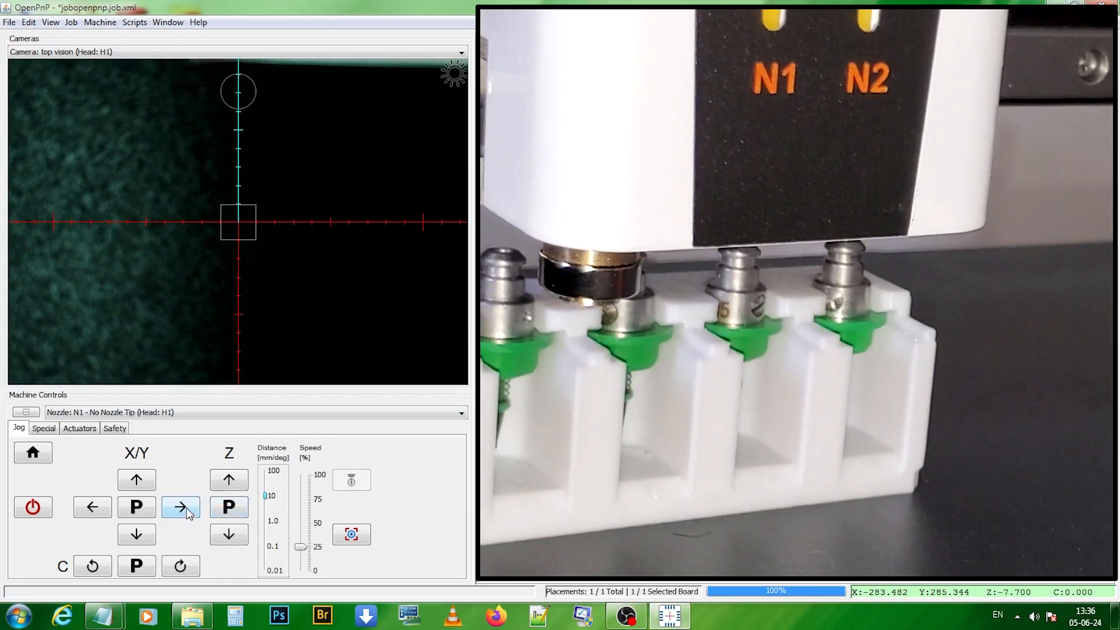
click(187, 512)
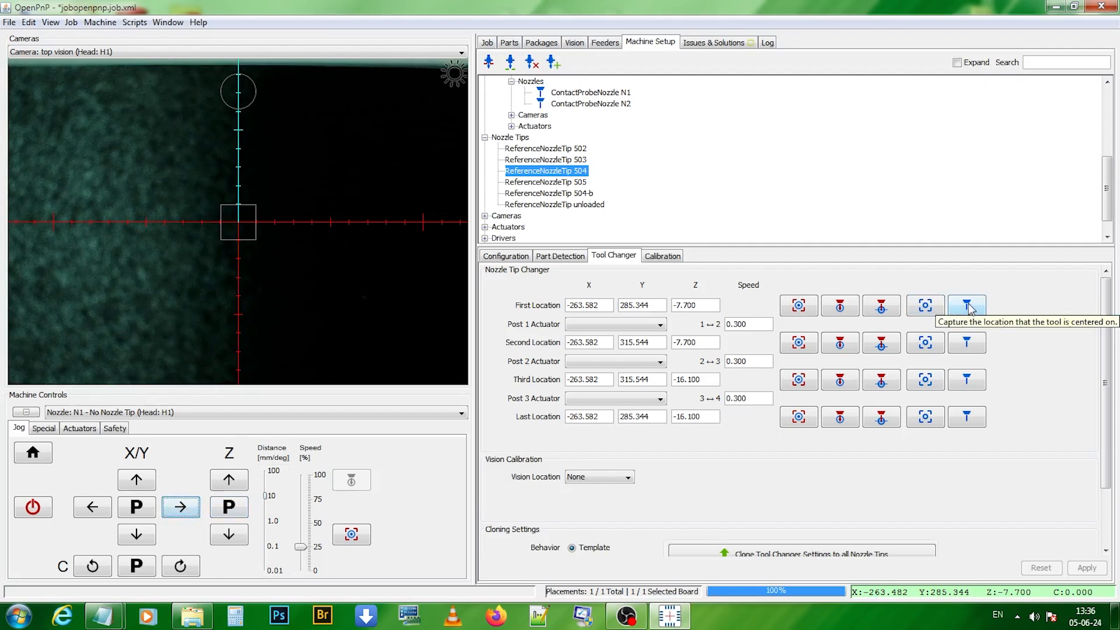
click(967, 305)
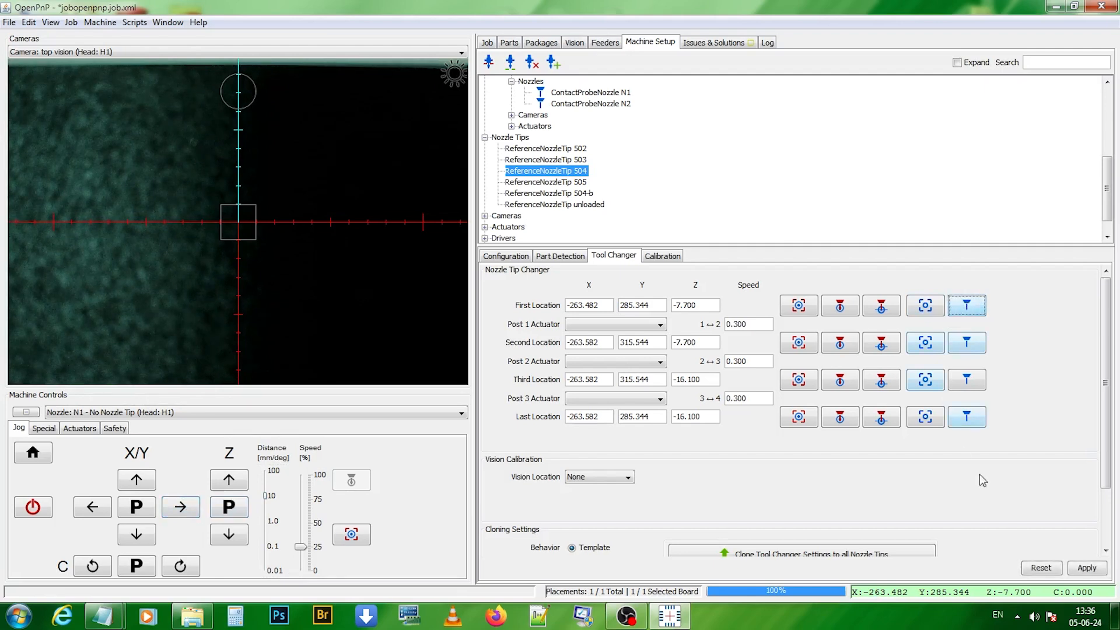
click(1087, 568)
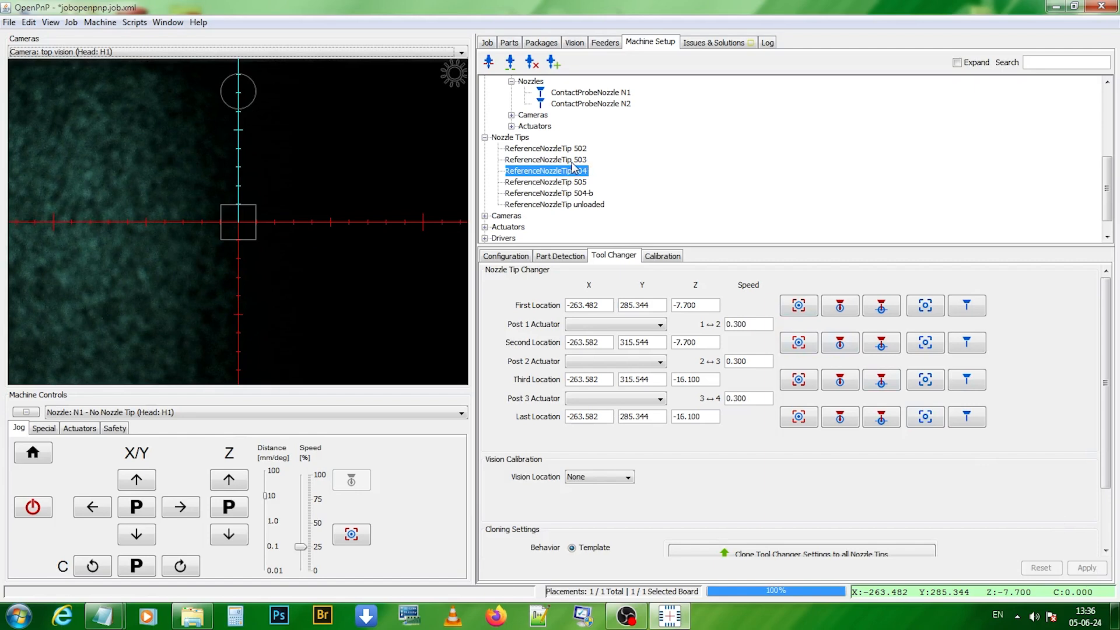
- Copy tip 503's third-location Z value of -15.500 to the Z of tip 504's third and last locations
key(Up)
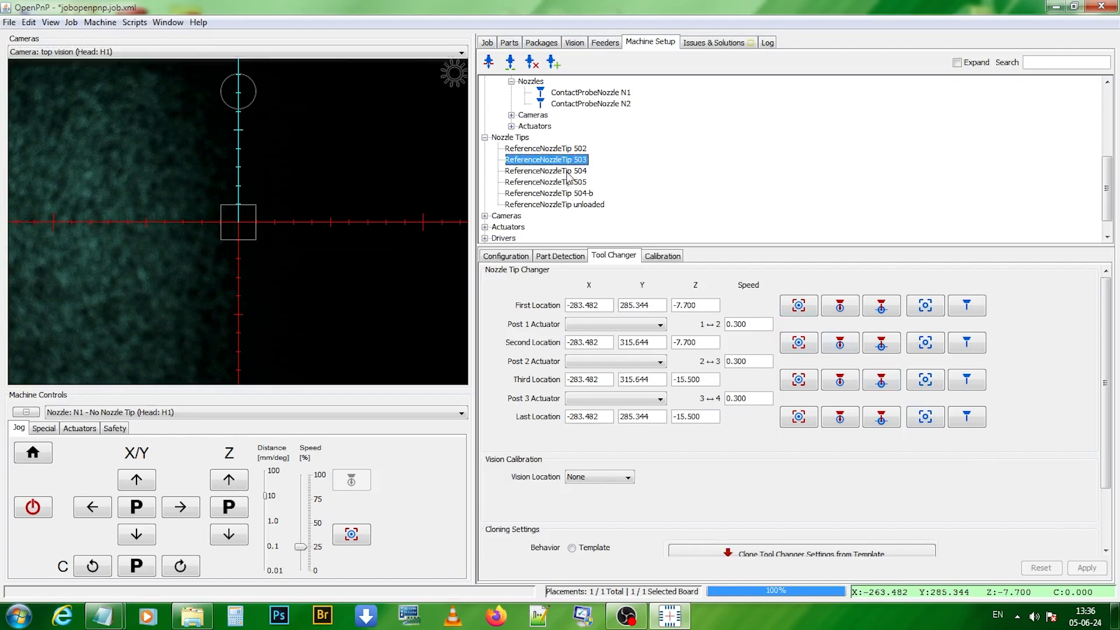
click(708, 380)
key(ctrl+c)
click(583, 172)
click(717, 382)
key(ctrl+v)
key(ctrl+v)
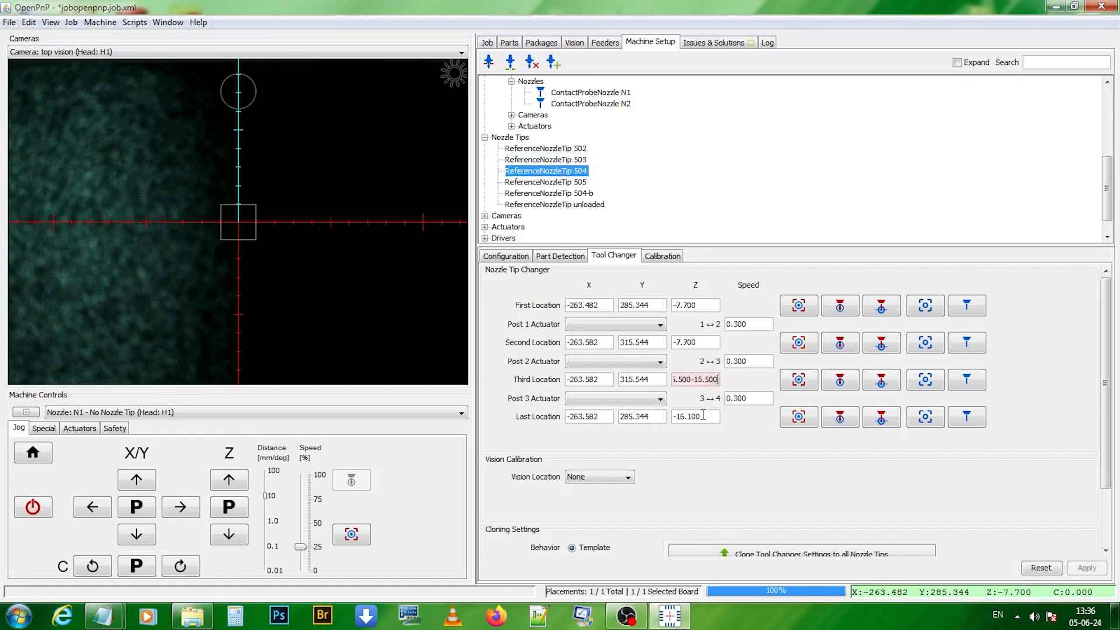
click(699, 378)
key(ctrl+v)
click(703, 417)
key(ctrl+v)
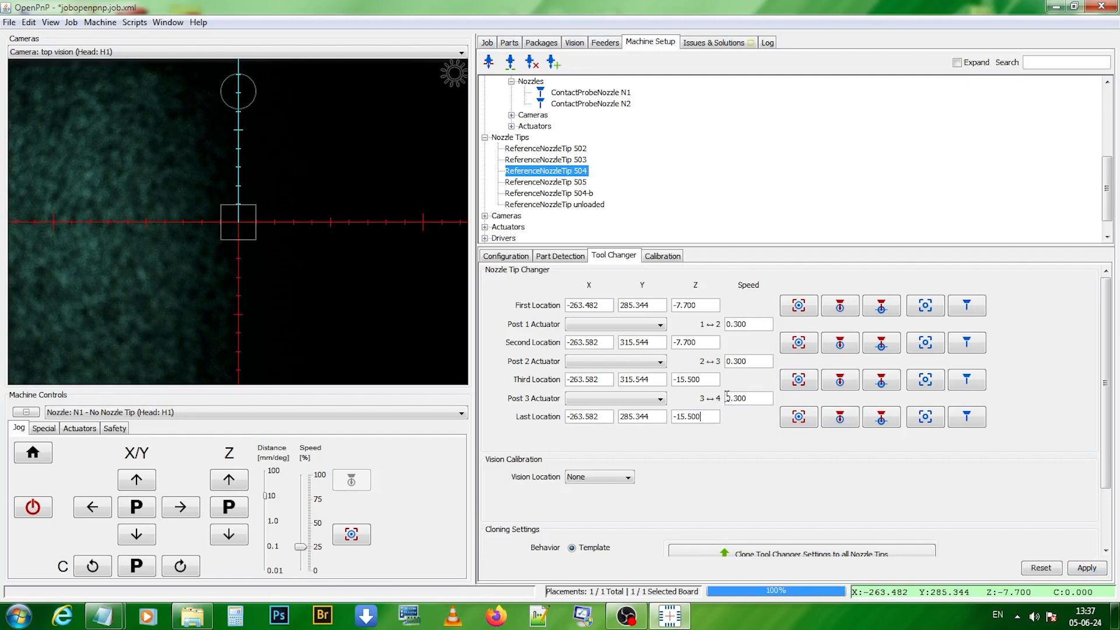
- Copy tip 504's first-location X value of -263.482 to its second, third and last locations, and apply the changes
click(607, 304)
key(ctrl+c)
click(592, 346)
key(ctrl+v)
click(596, 380)
key(ctrl+v)
click(602, 416)
key(ctrl+v)
click(1087, 568)
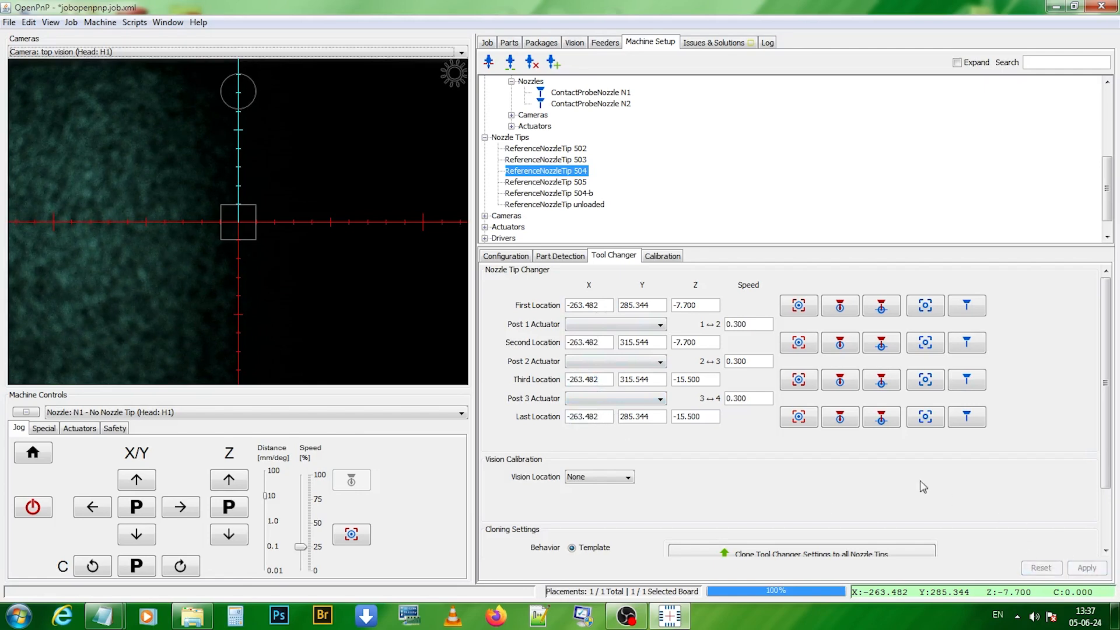
- Copy tip 503's second-location Y value of 315.644 to the Y of tip 504's second and third locations
click(582, 161)
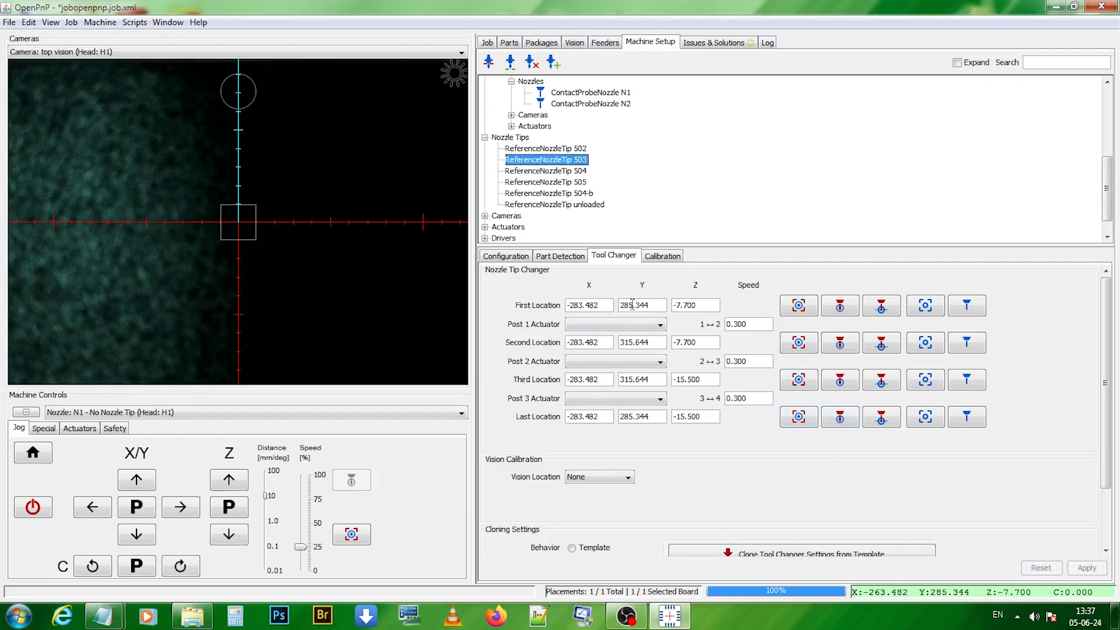
click(640, 342)
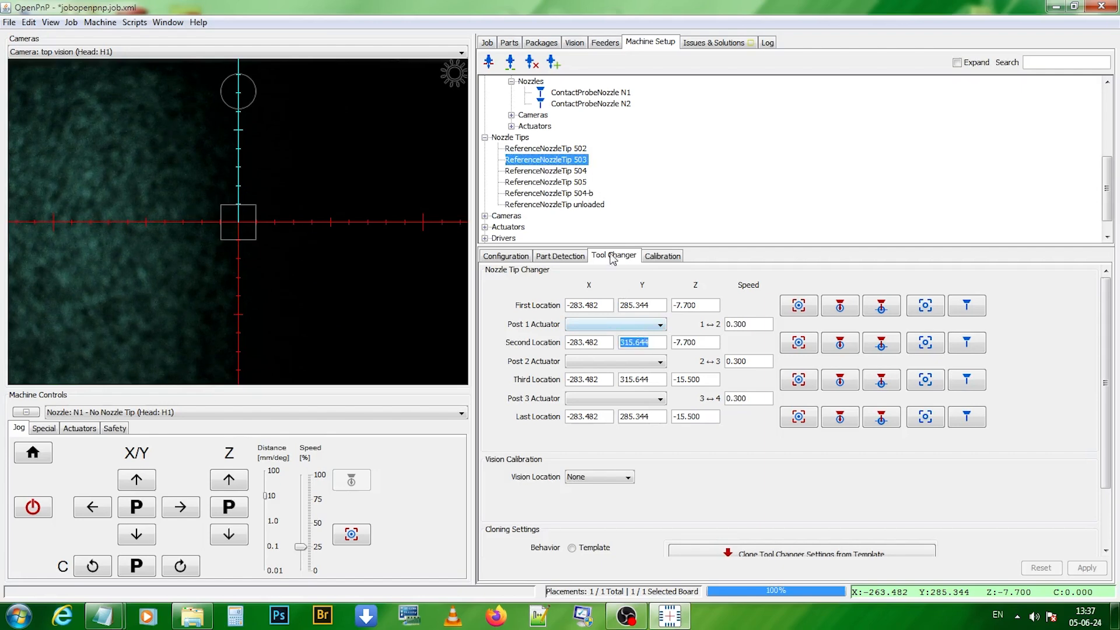
double_click(636, 343)
text(315.644)
double_click(649, 378)
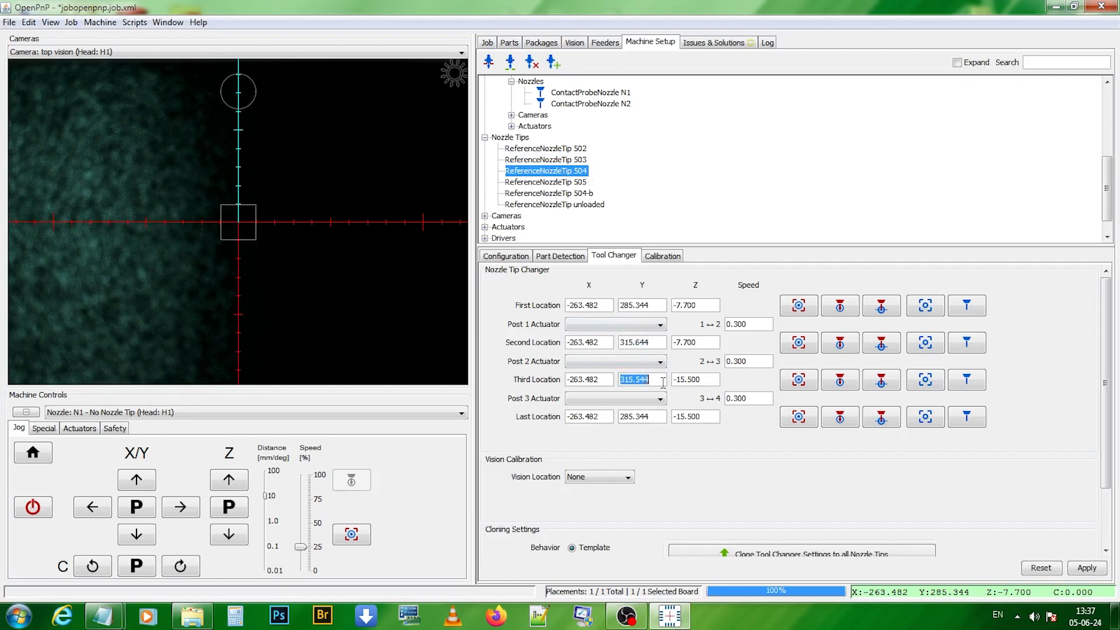